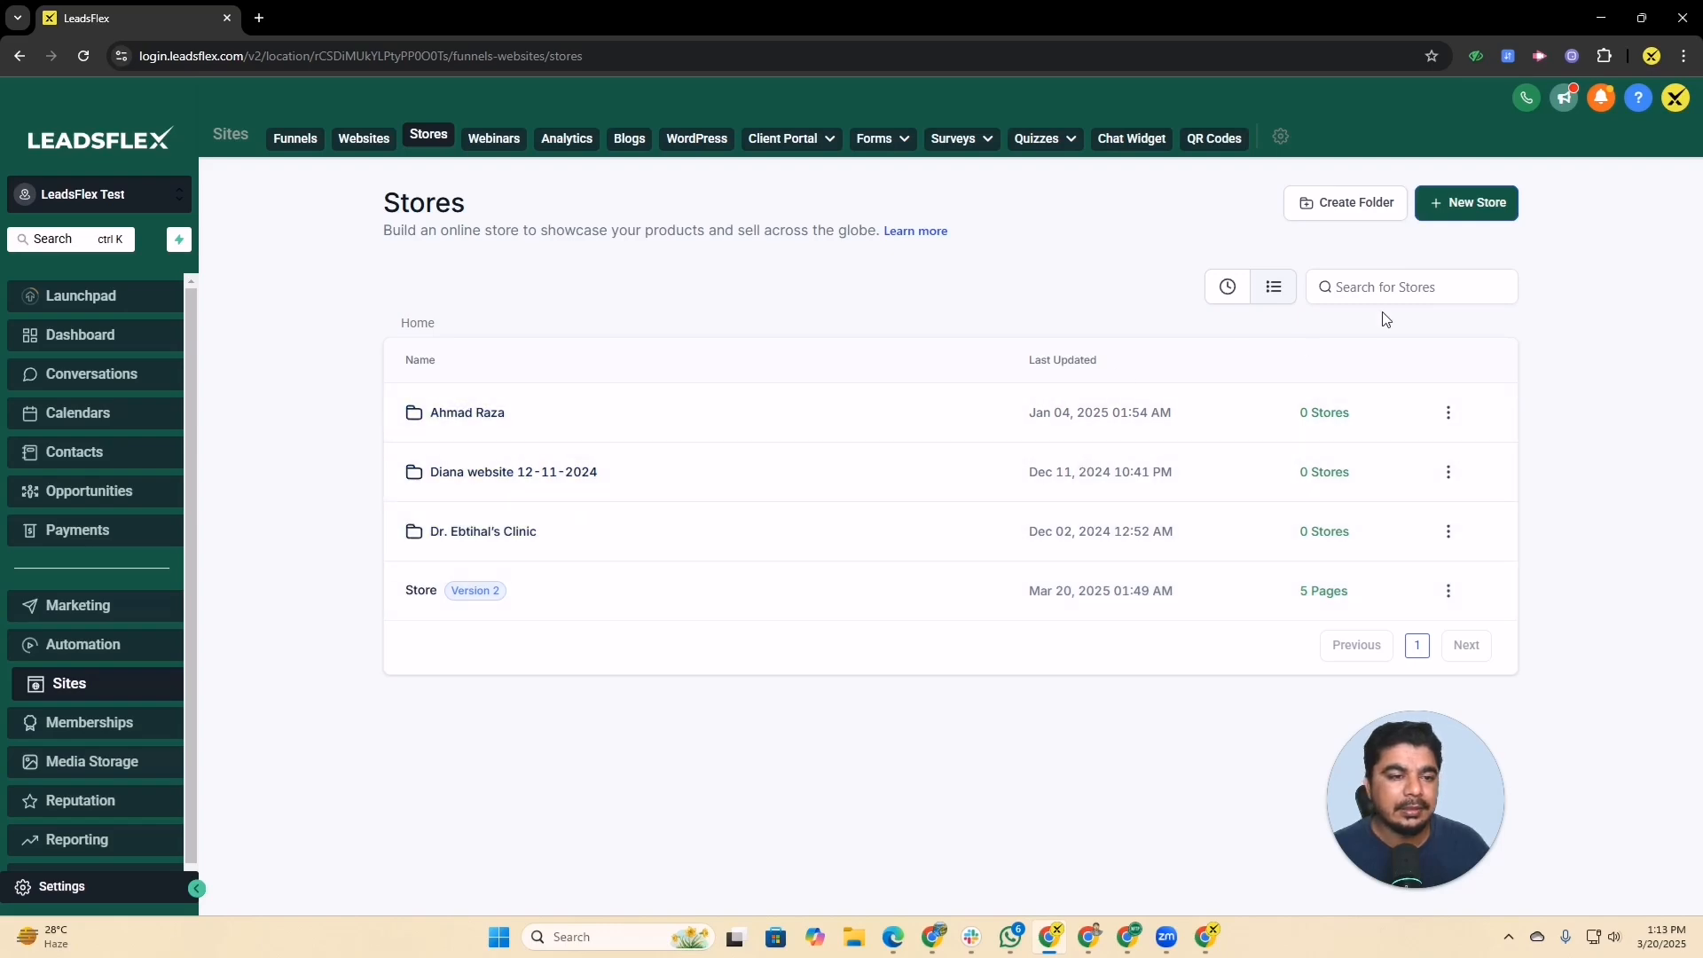
Create a new store from blank with the name "Test Store"
click(1468, 206)
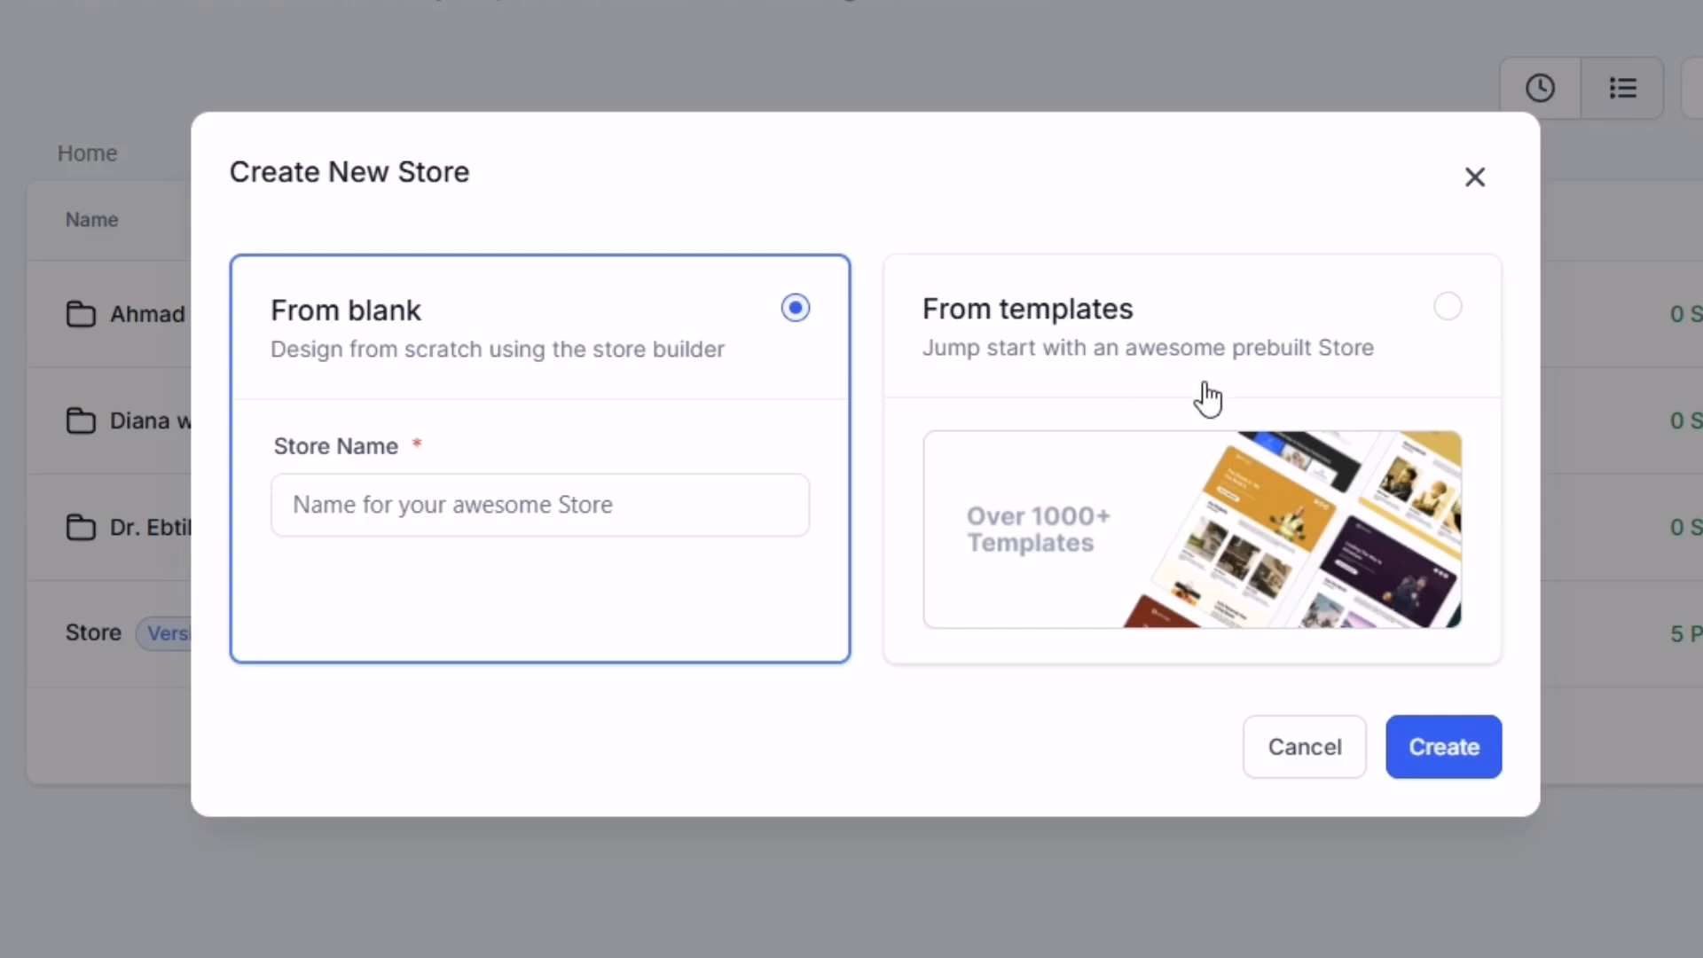
click(514, 521)
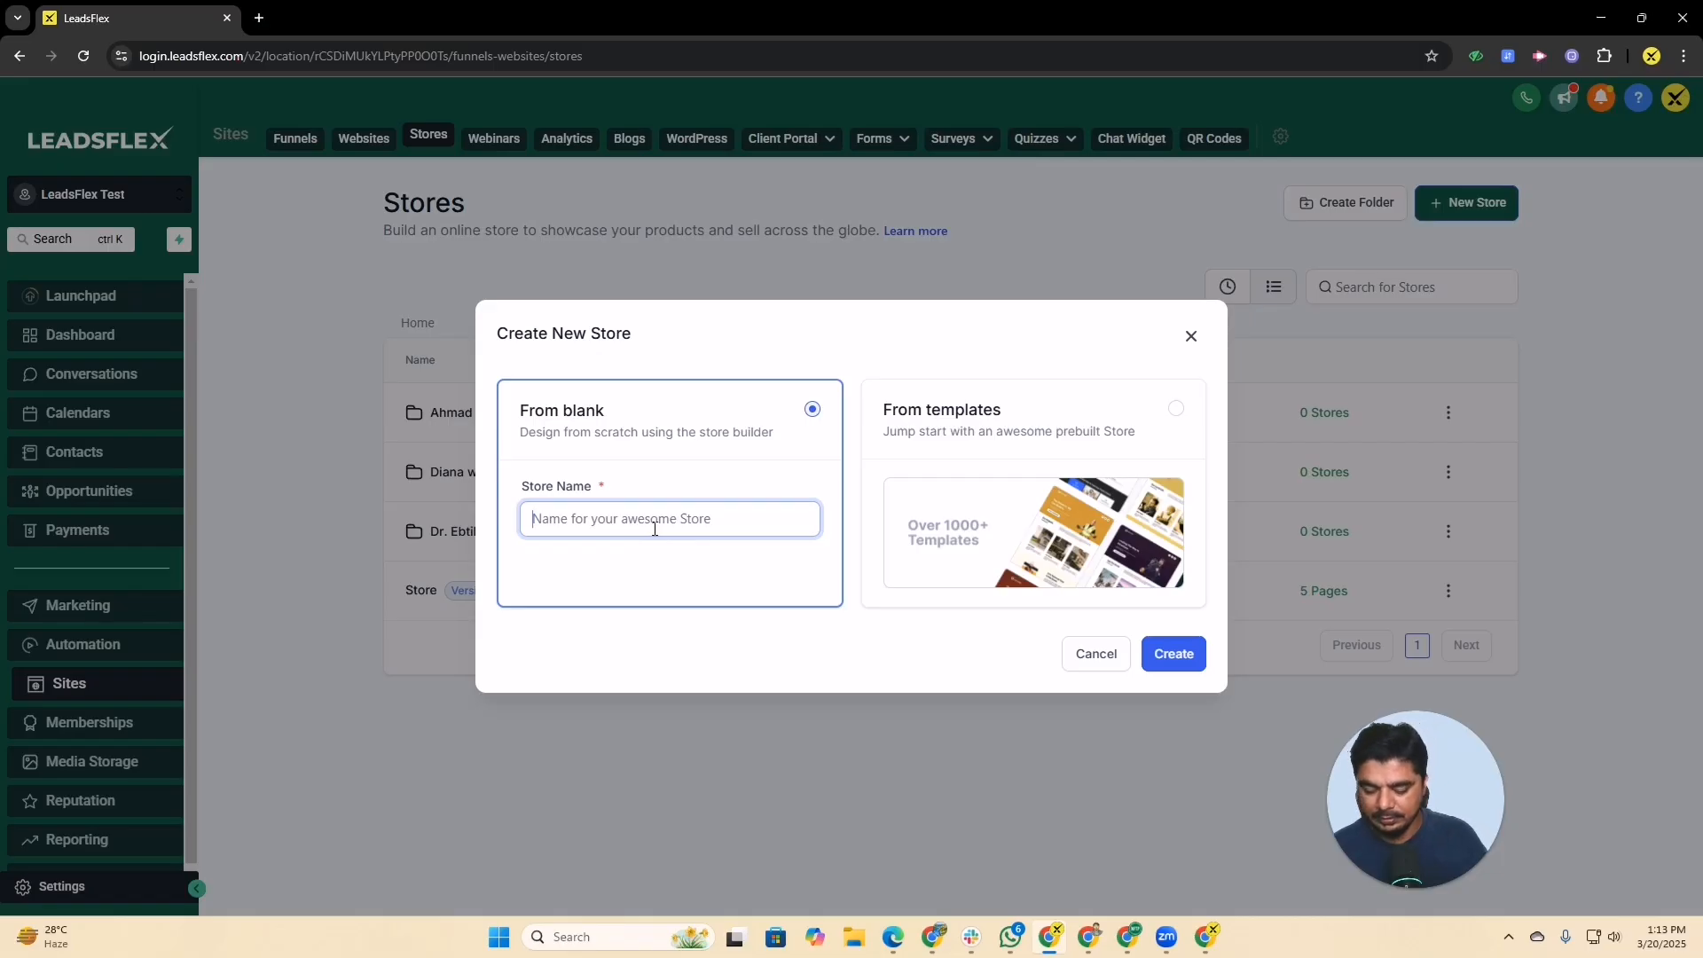
text(Test Store)
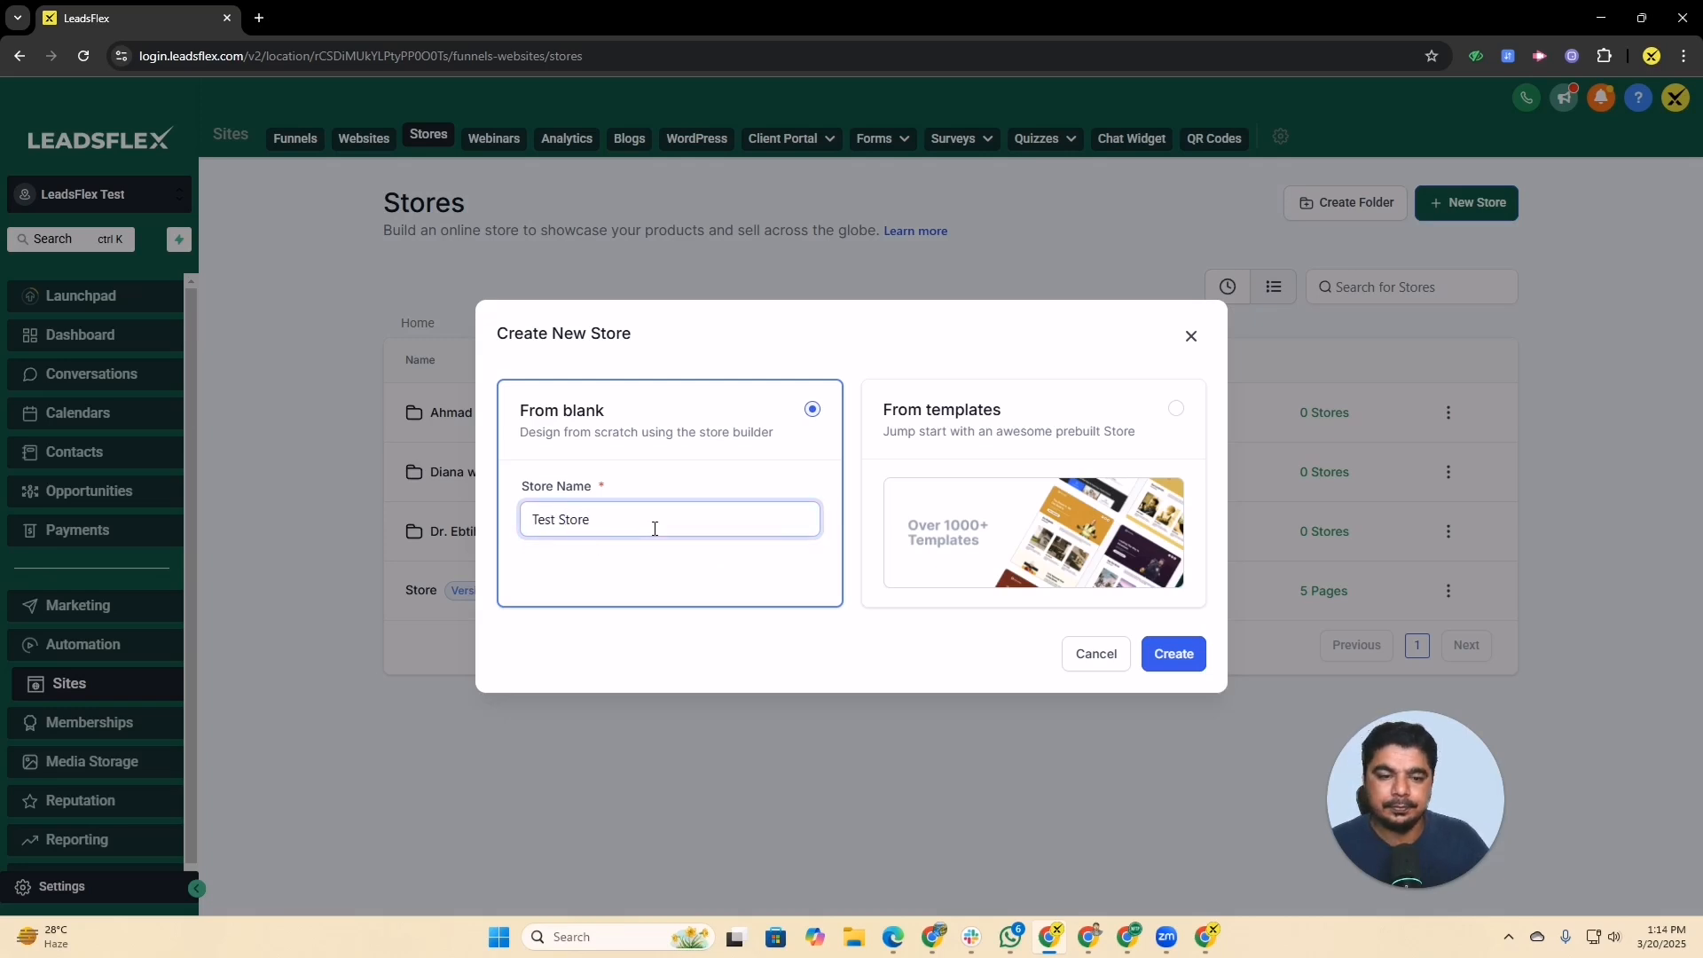
click(1153, 656)
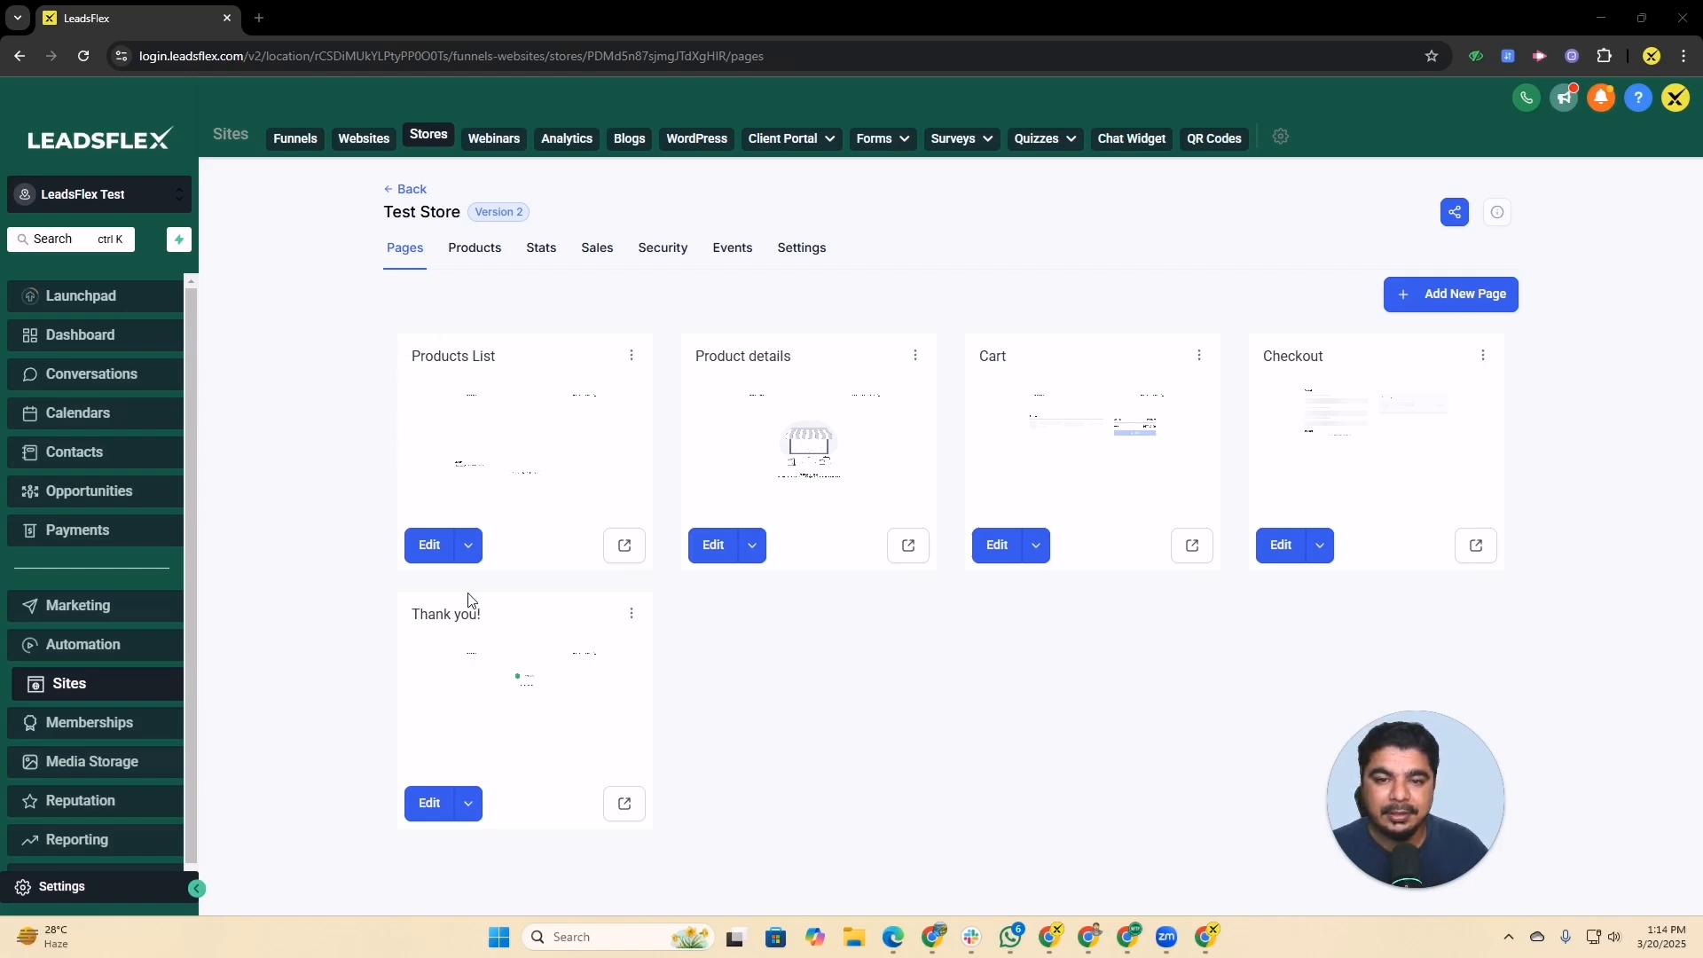
Open the Products List page of the store for editing and look over its product grid
click(431, 552)
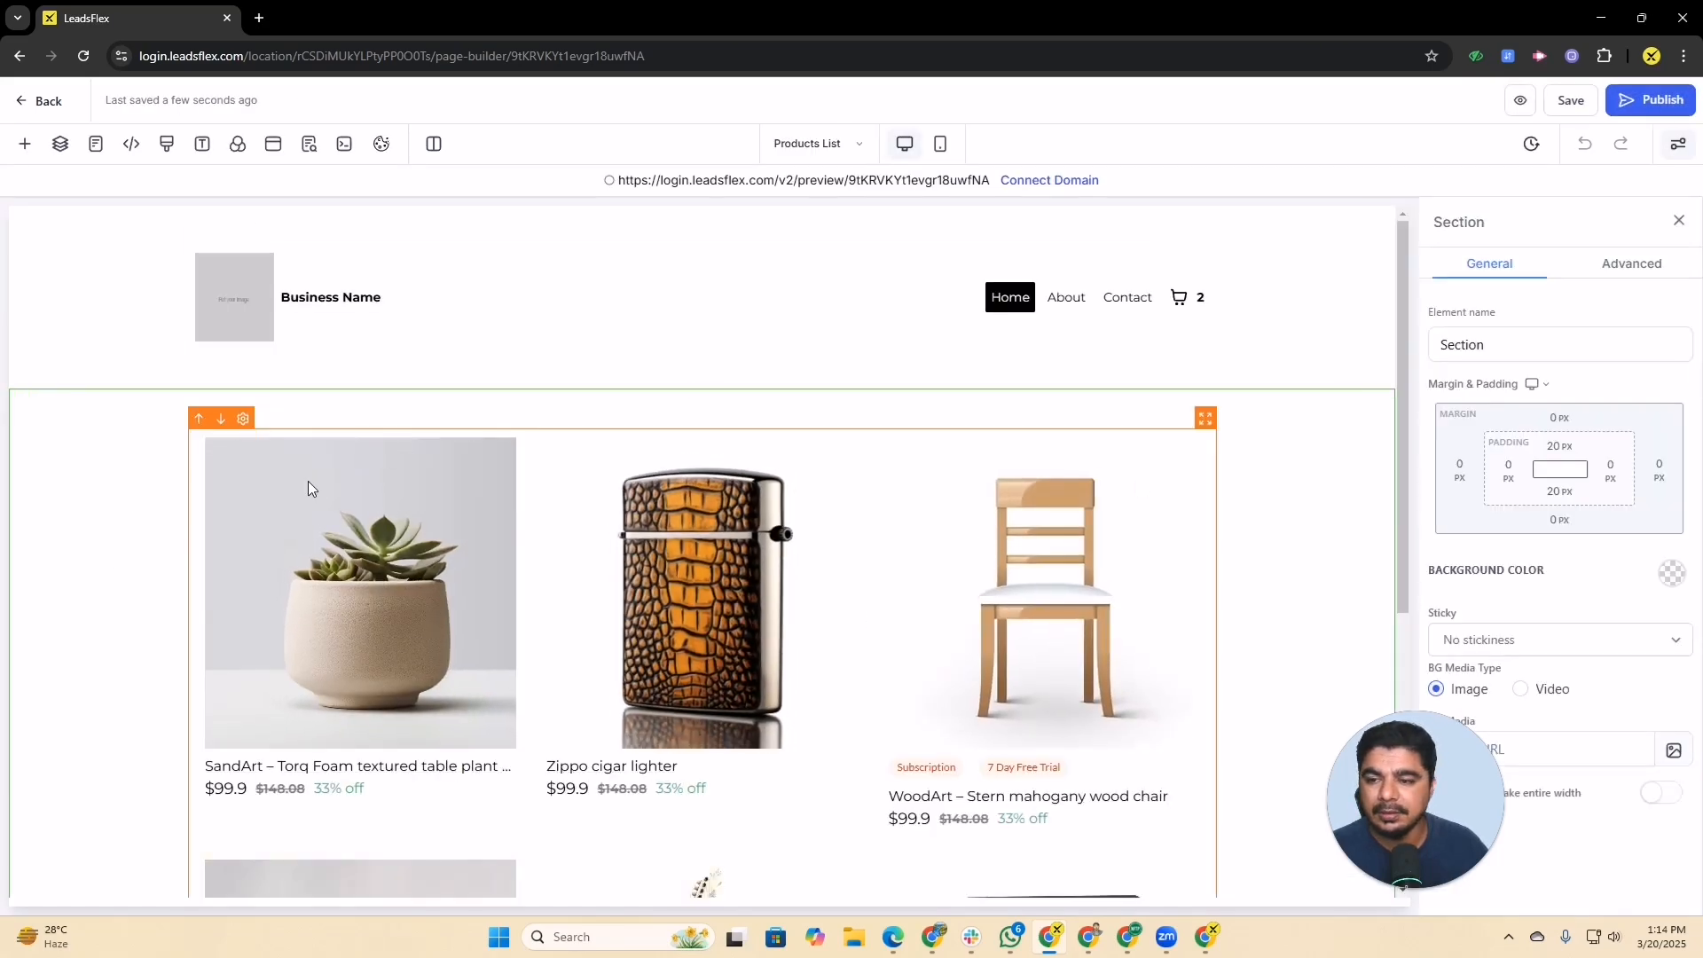
scroll(609, 578, down, 5)
scroll(609, 580, up, 2)
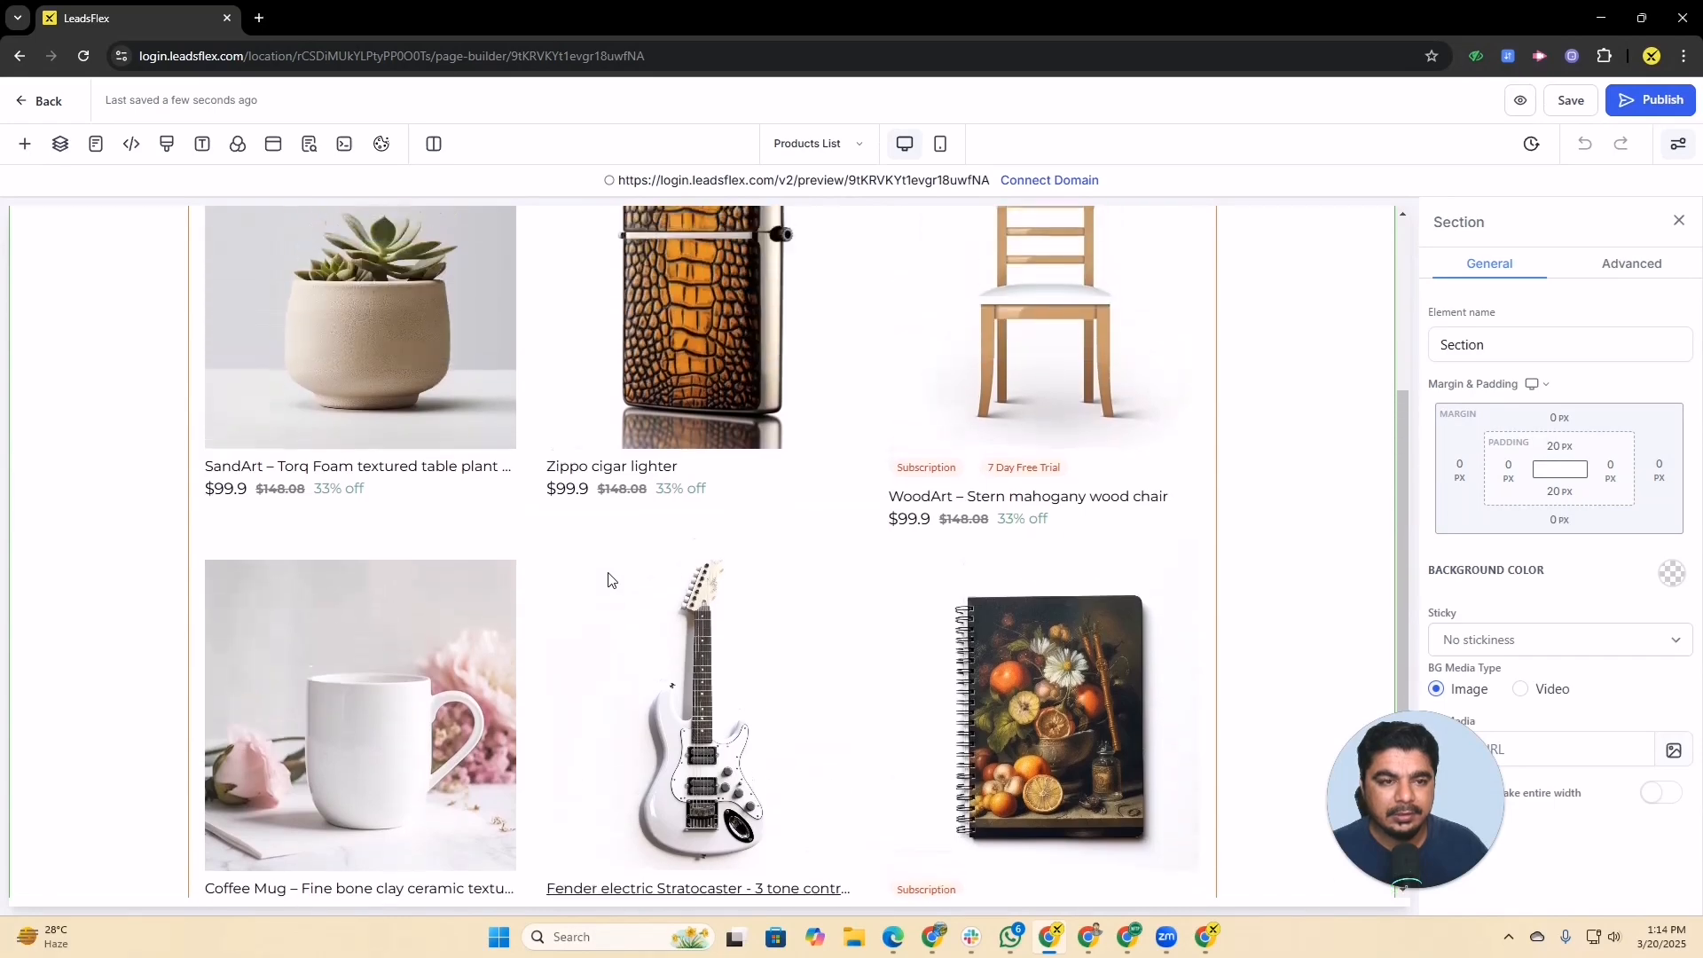
scroll(1278, 377, up, 3)
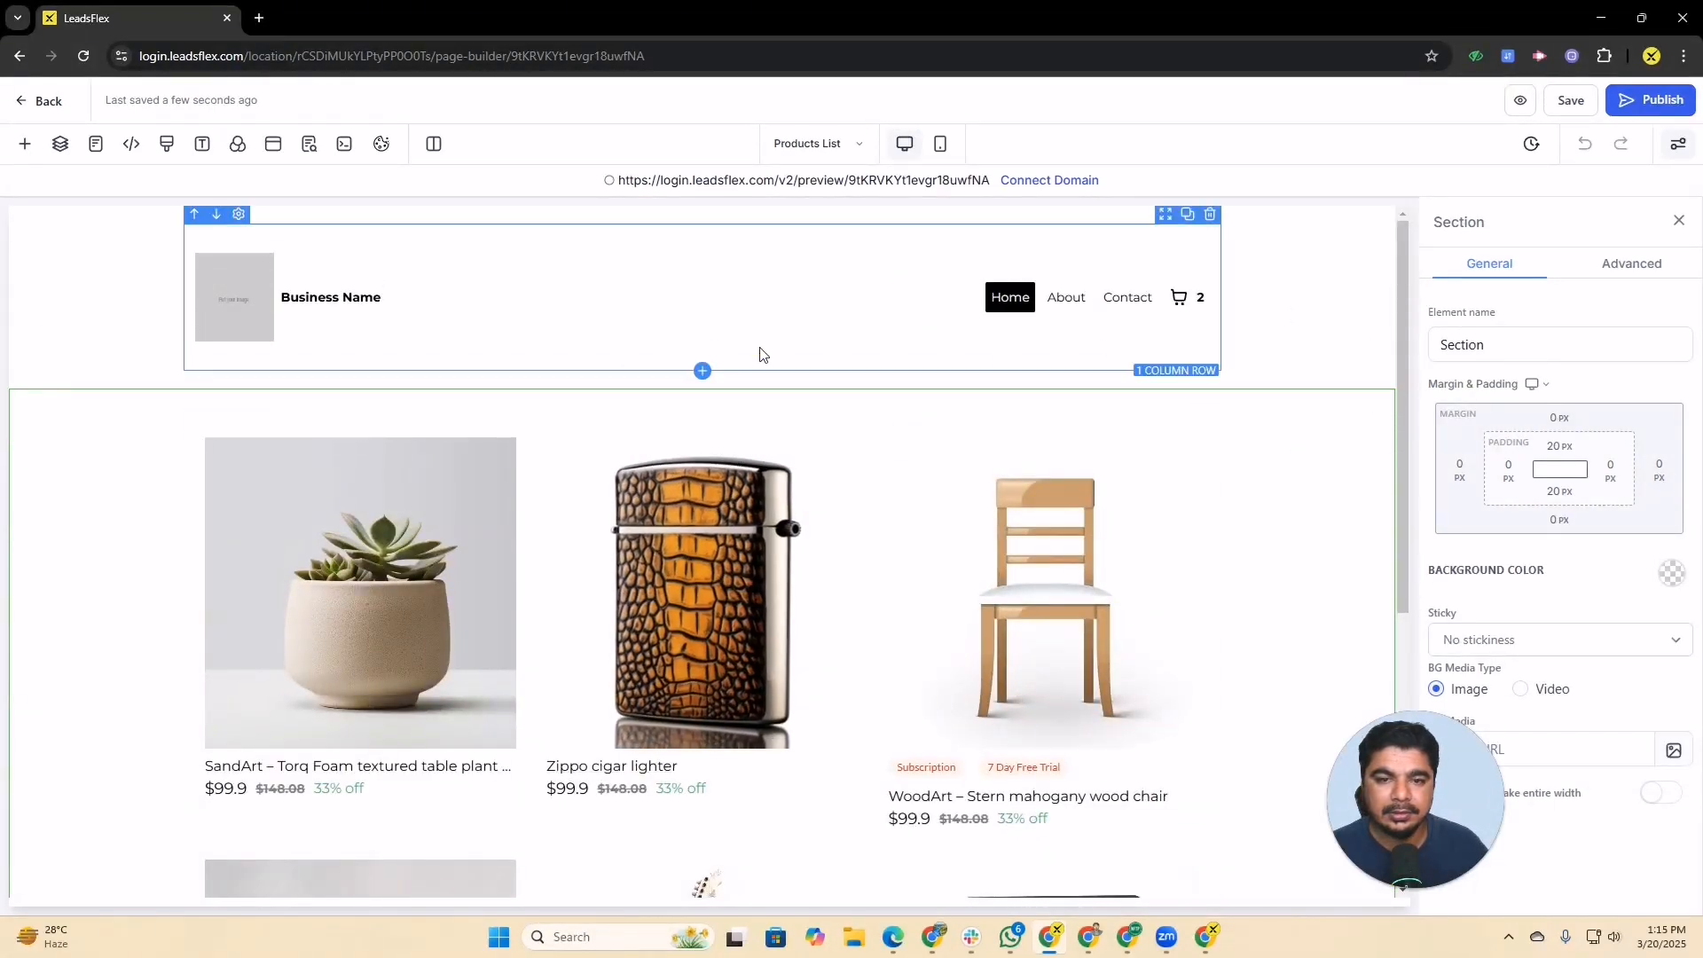
Enable the search bar in the header's navigation menu on the Products List page
click(339, 306)
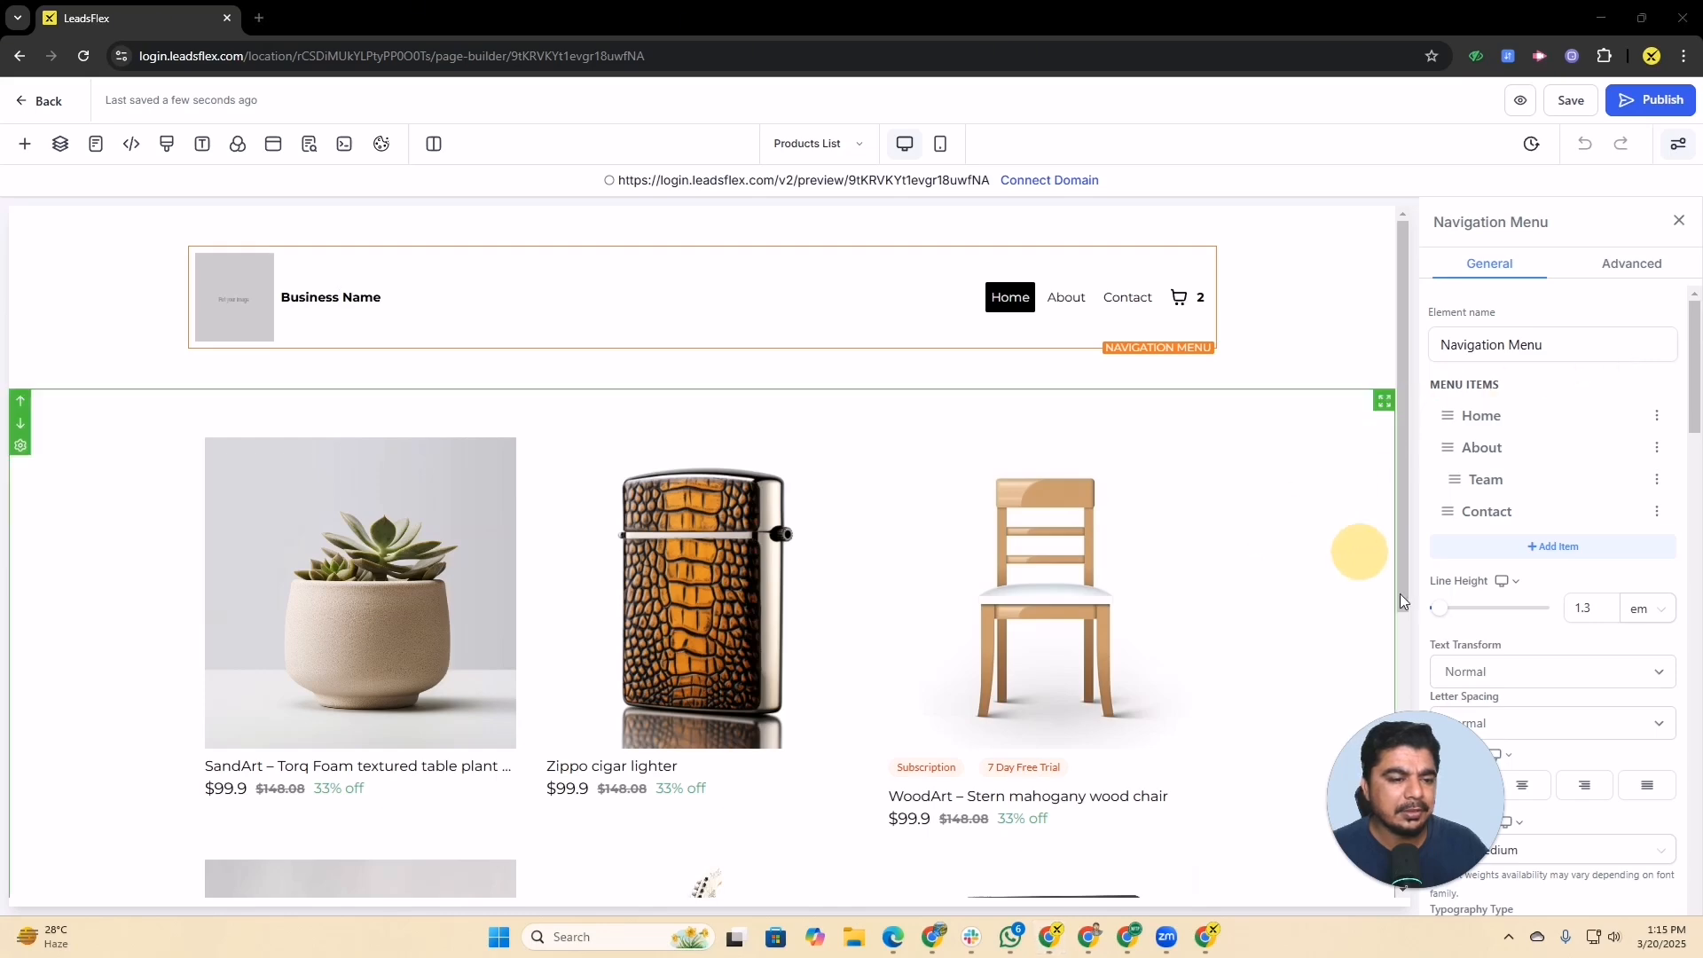
drag(1420, 768, 1240, 875)
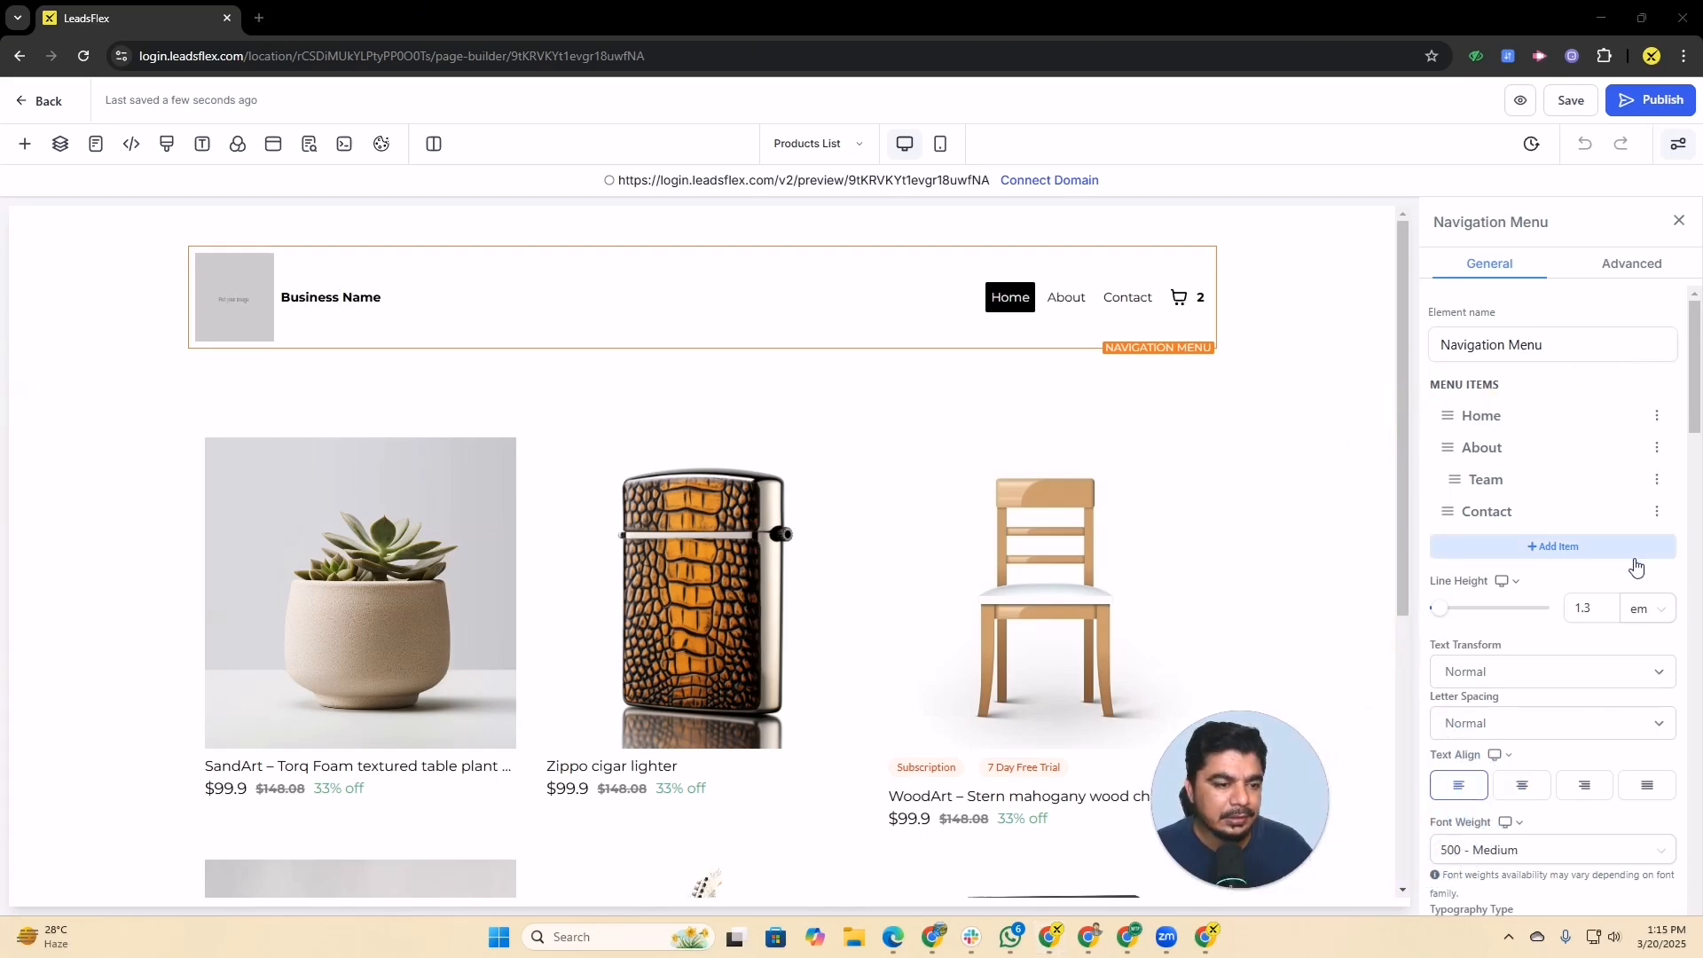
scroll(1635, 568, down, 4)
scroll(1635, 571, up, 4)
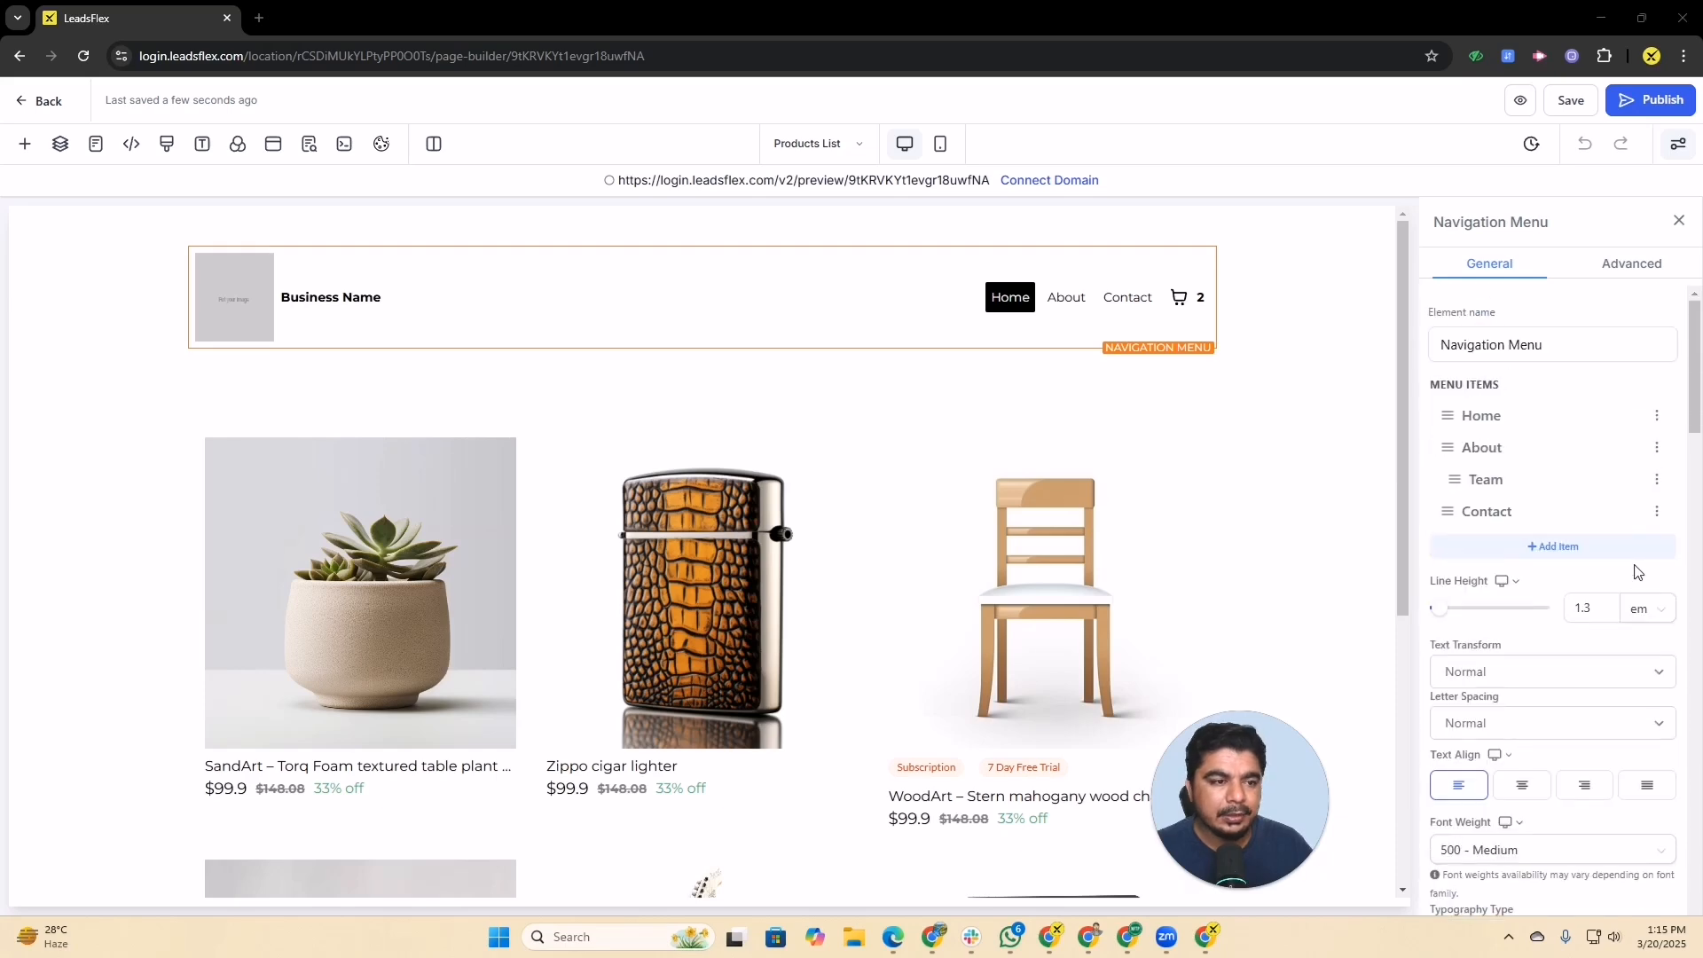
scroll(1635, 572, down, 5)
scroll(1636, 572, down, 1)
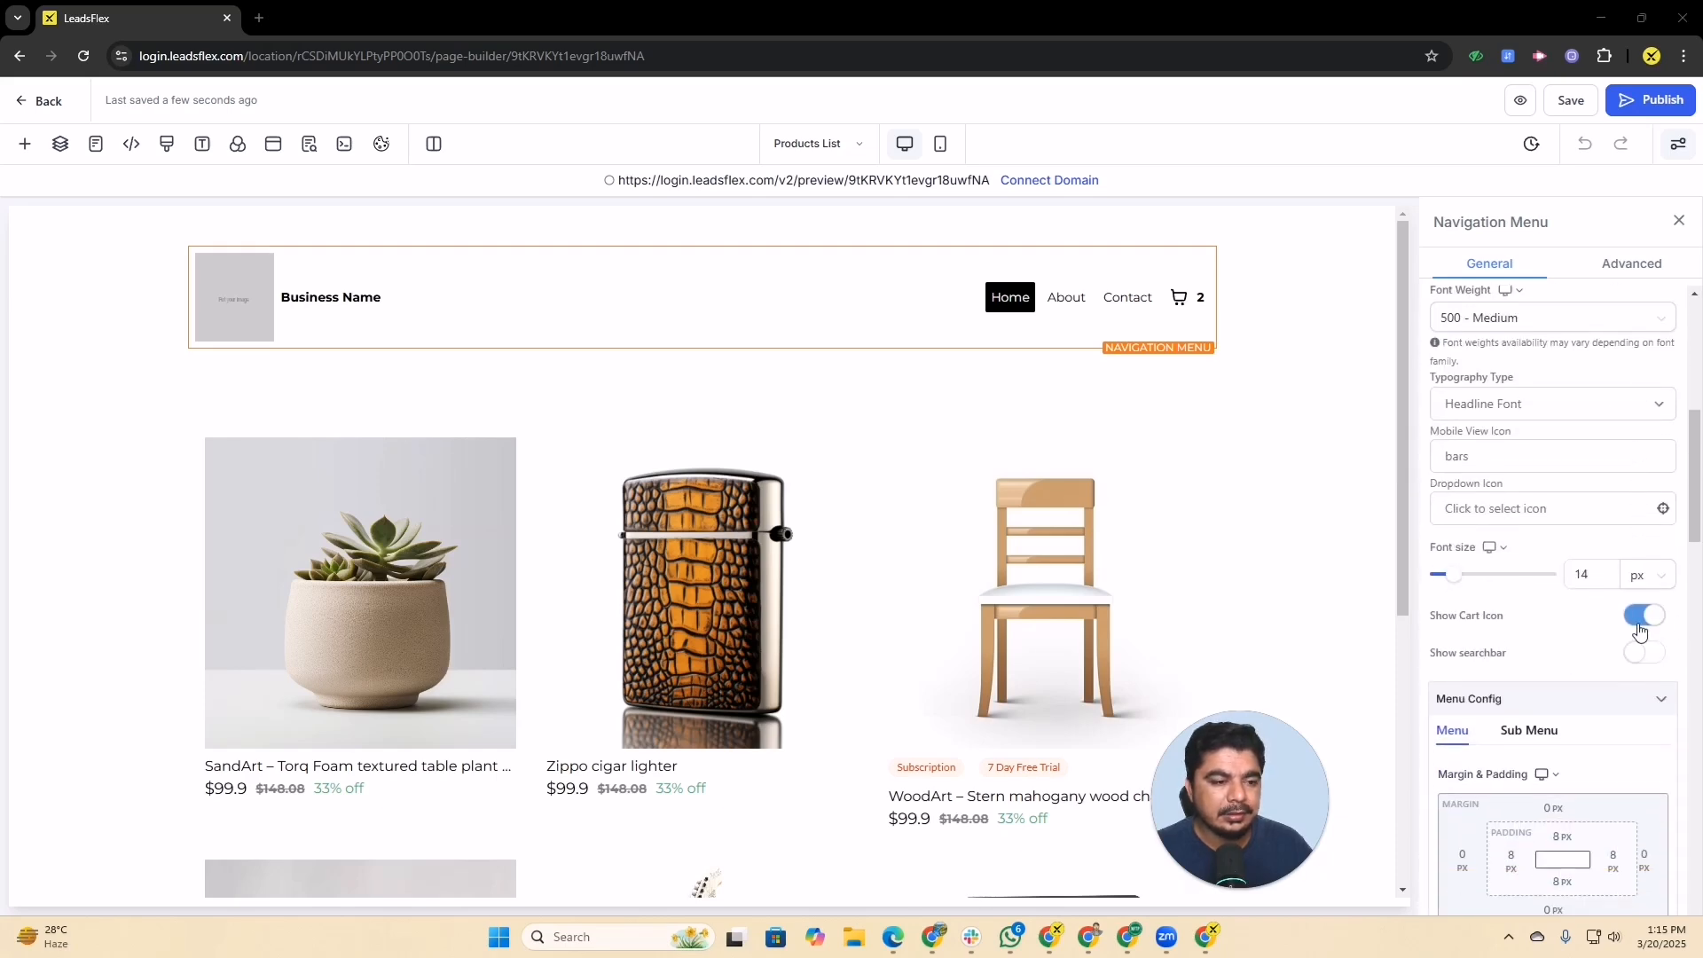
click(1651, 656)
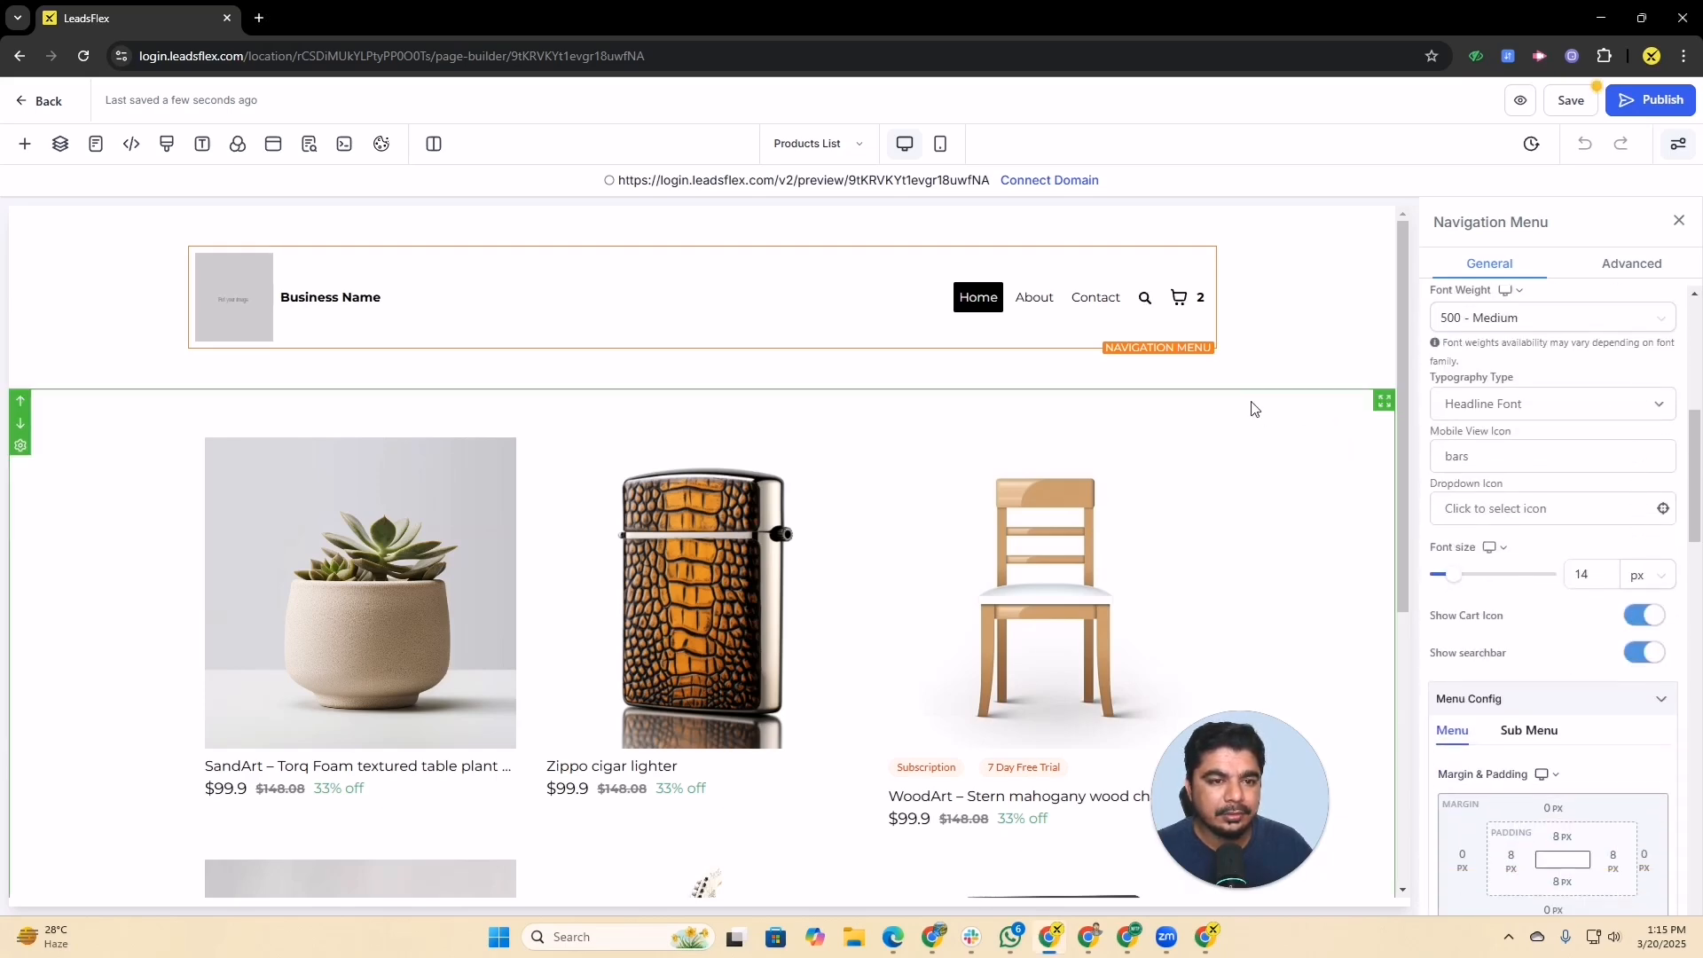
Switch the brand logo in the navigation menu off and back on
scroll(1556, 582, down, 5)
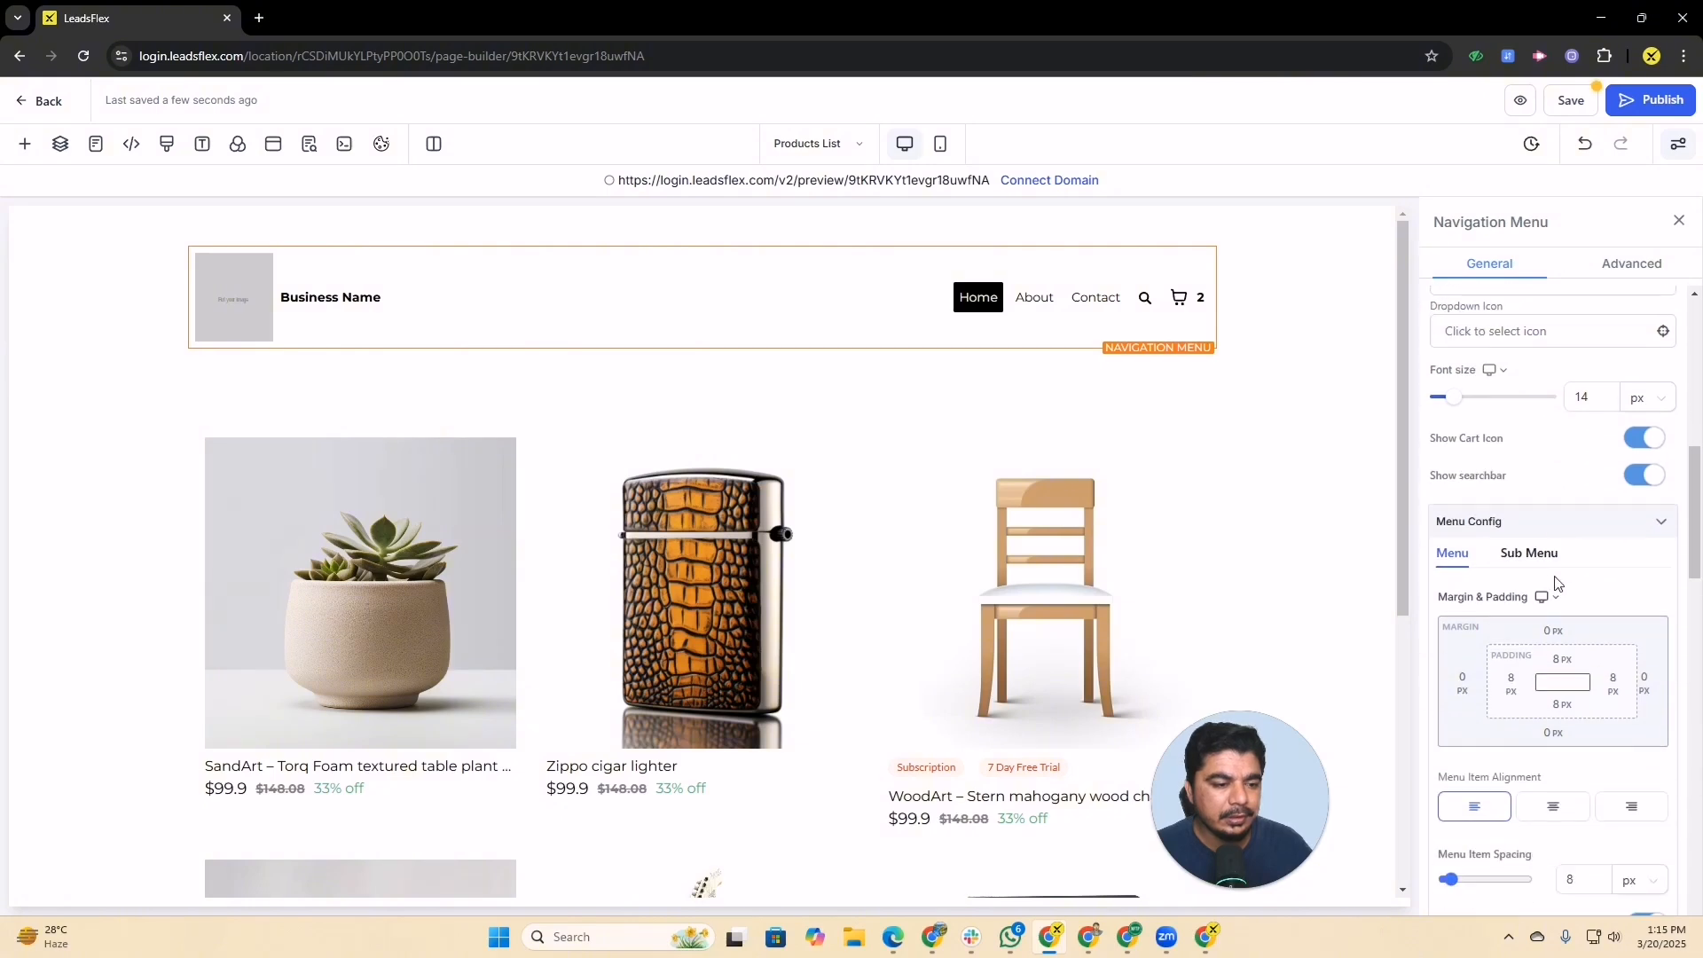
scroll(1561, 581, down, 10)
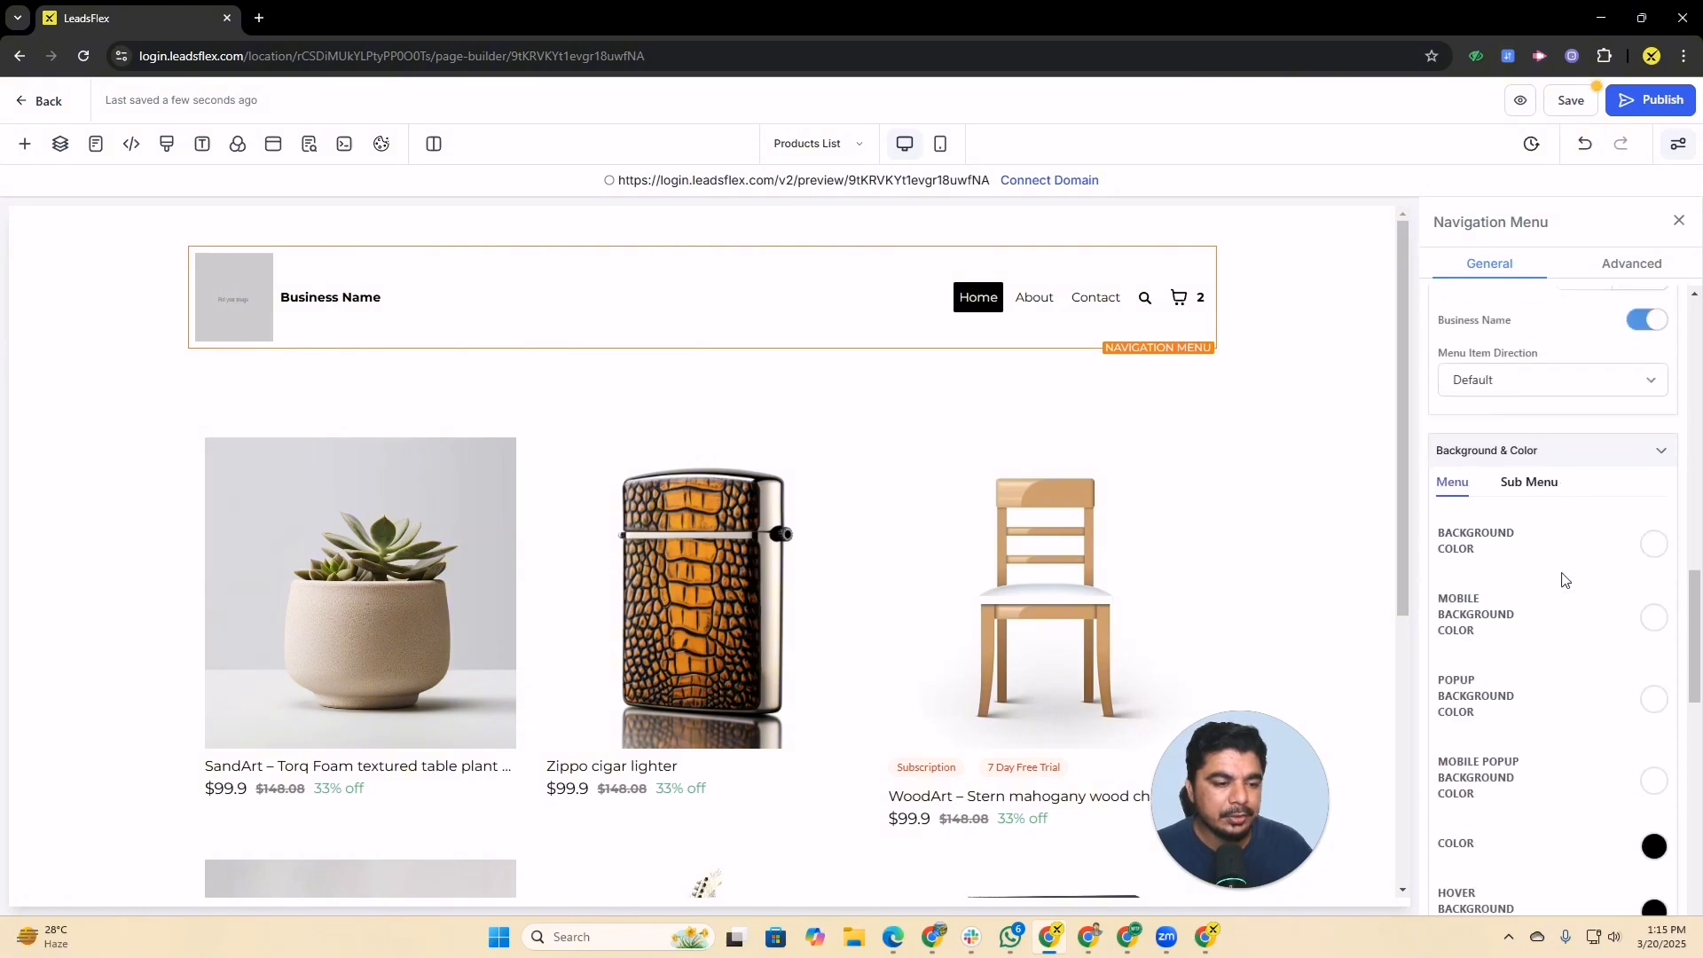
scroll(1564, 578, down, 4)
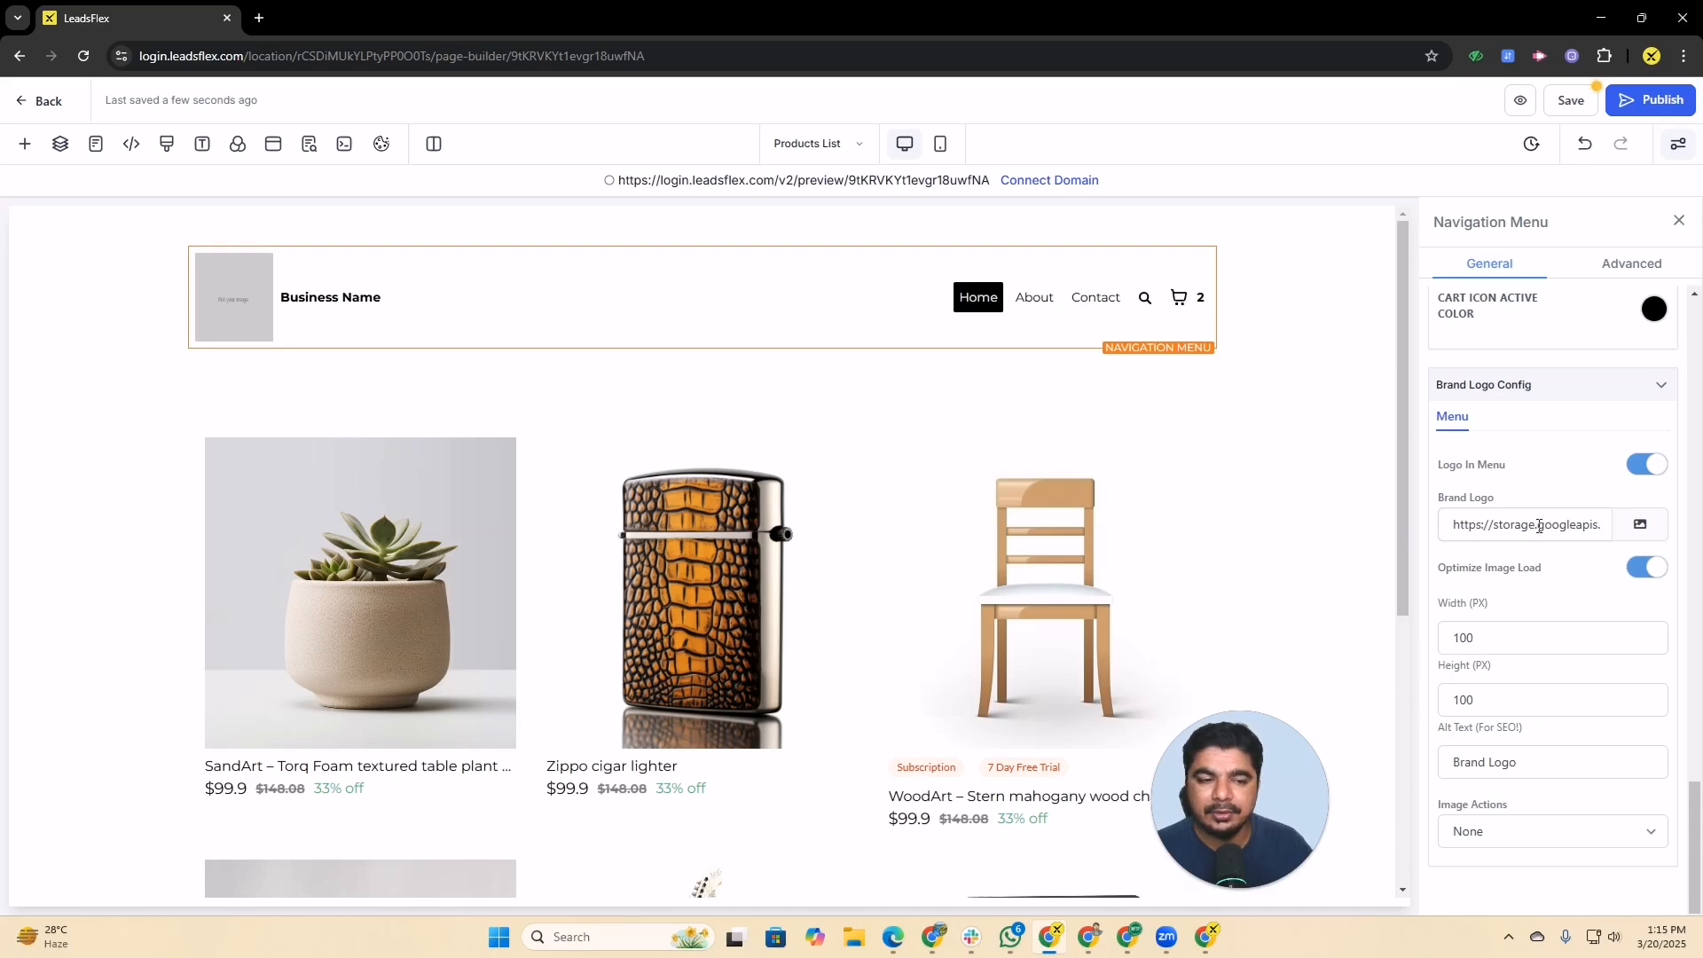
click(1646, 465)
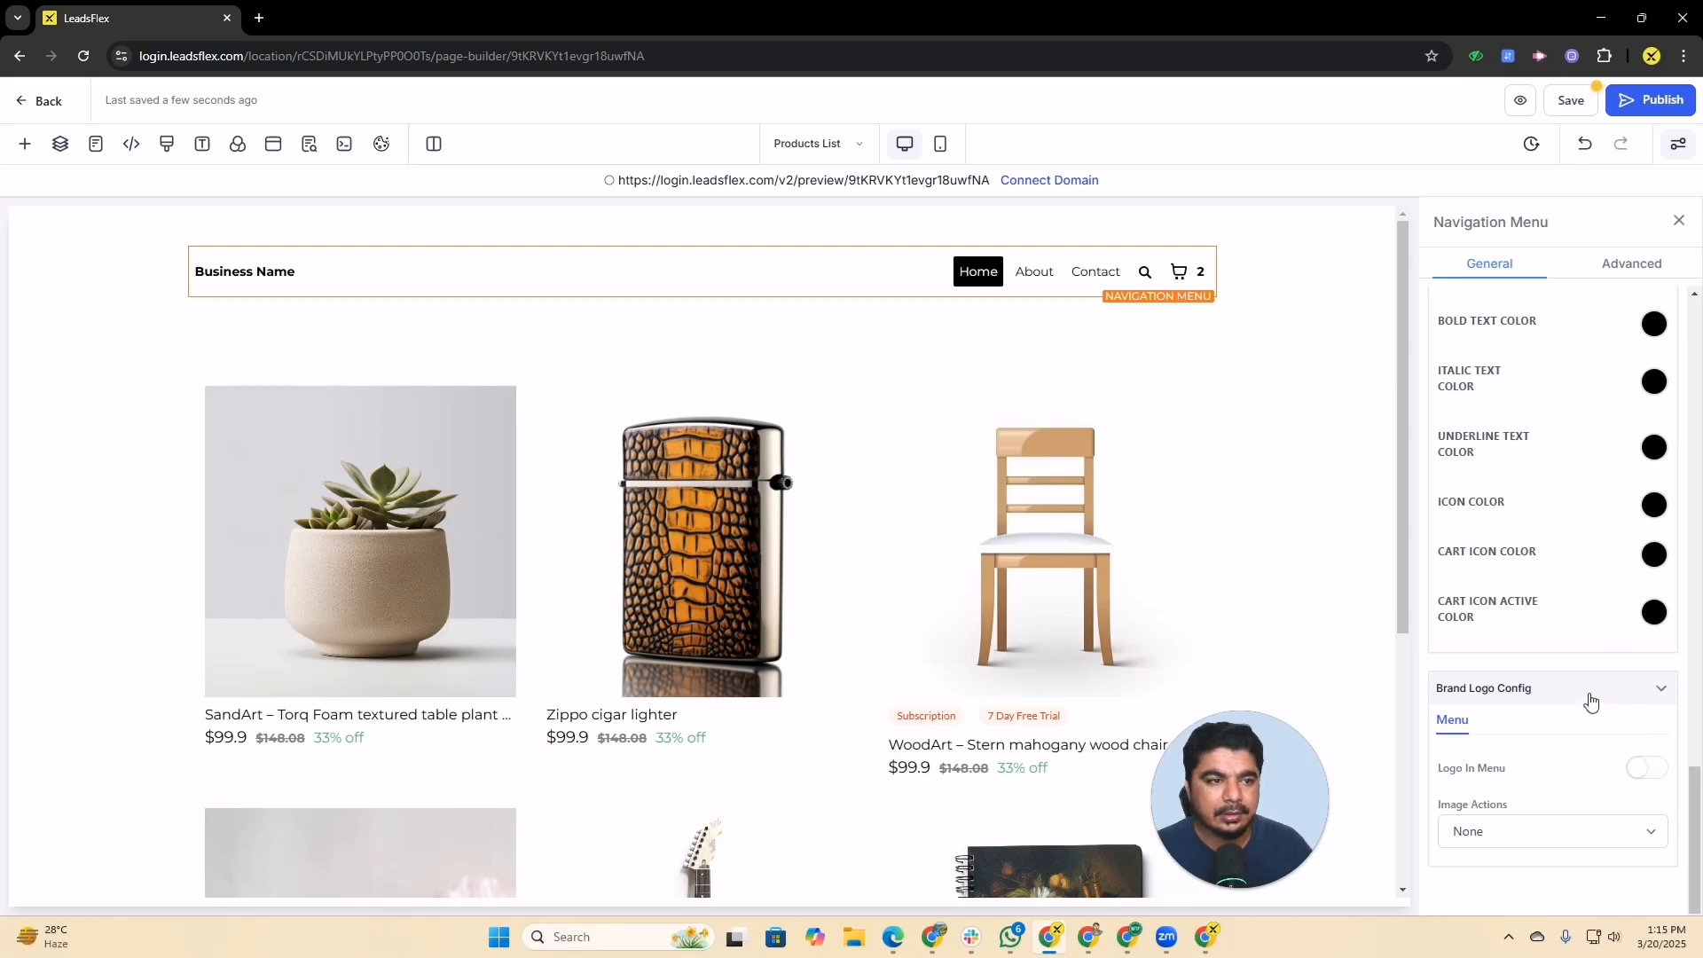
scroll(1590, 702, up, 10)
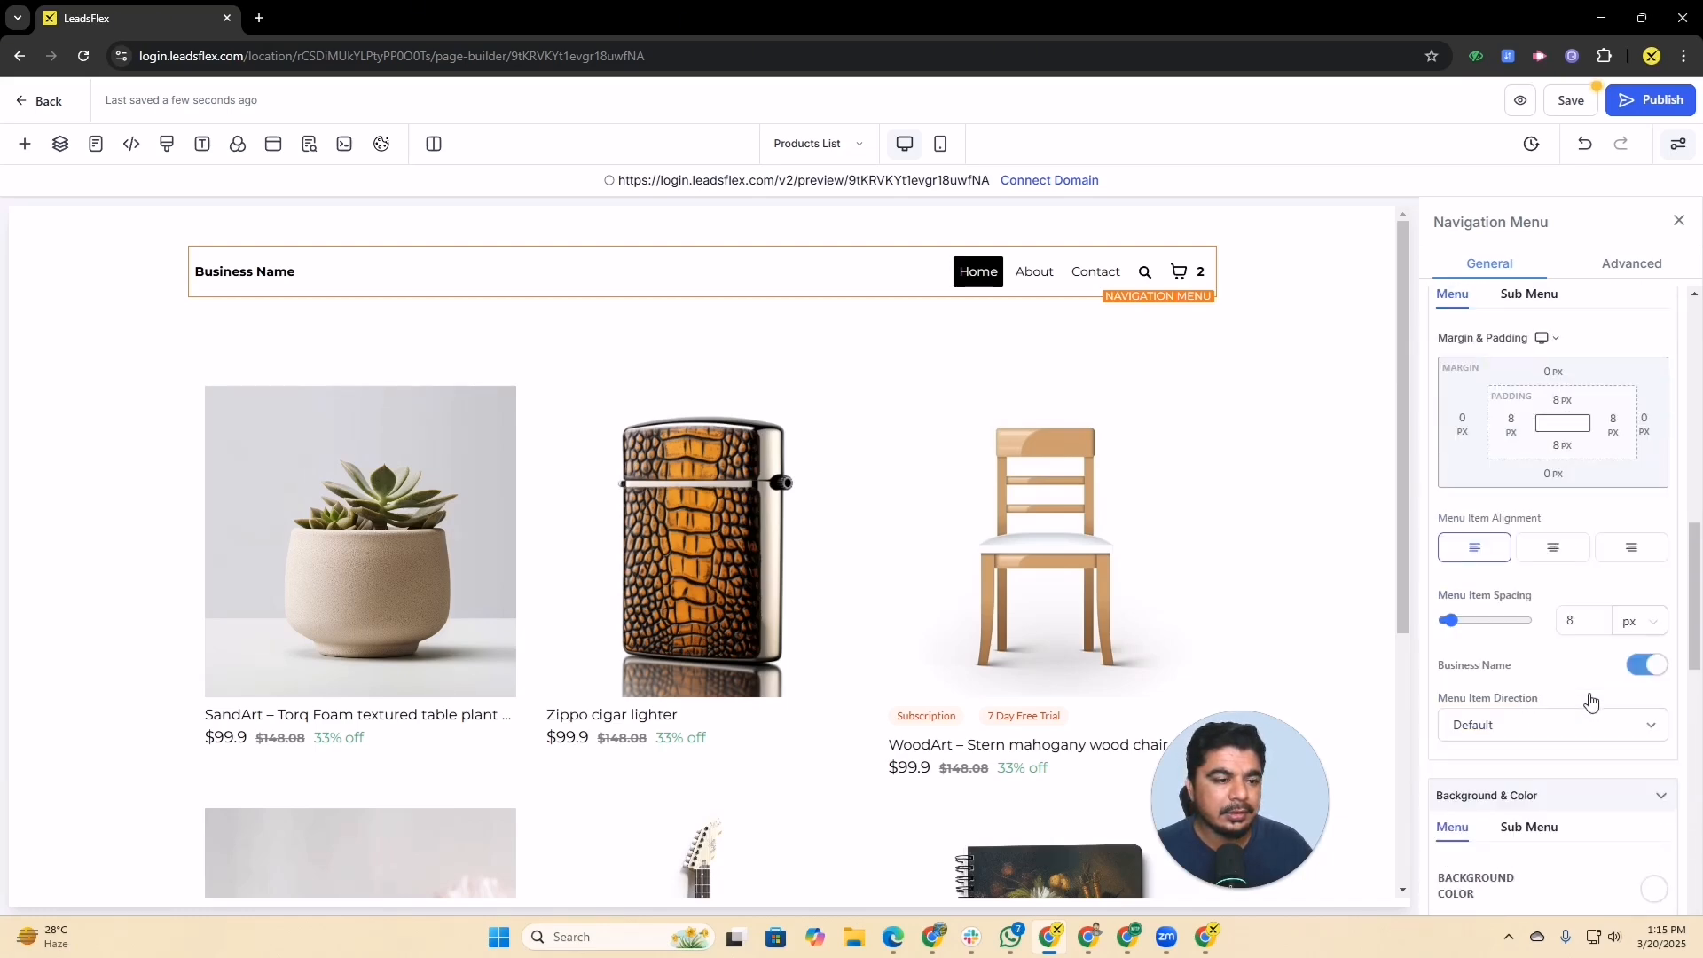
scroll(1590, 701, down, 10)
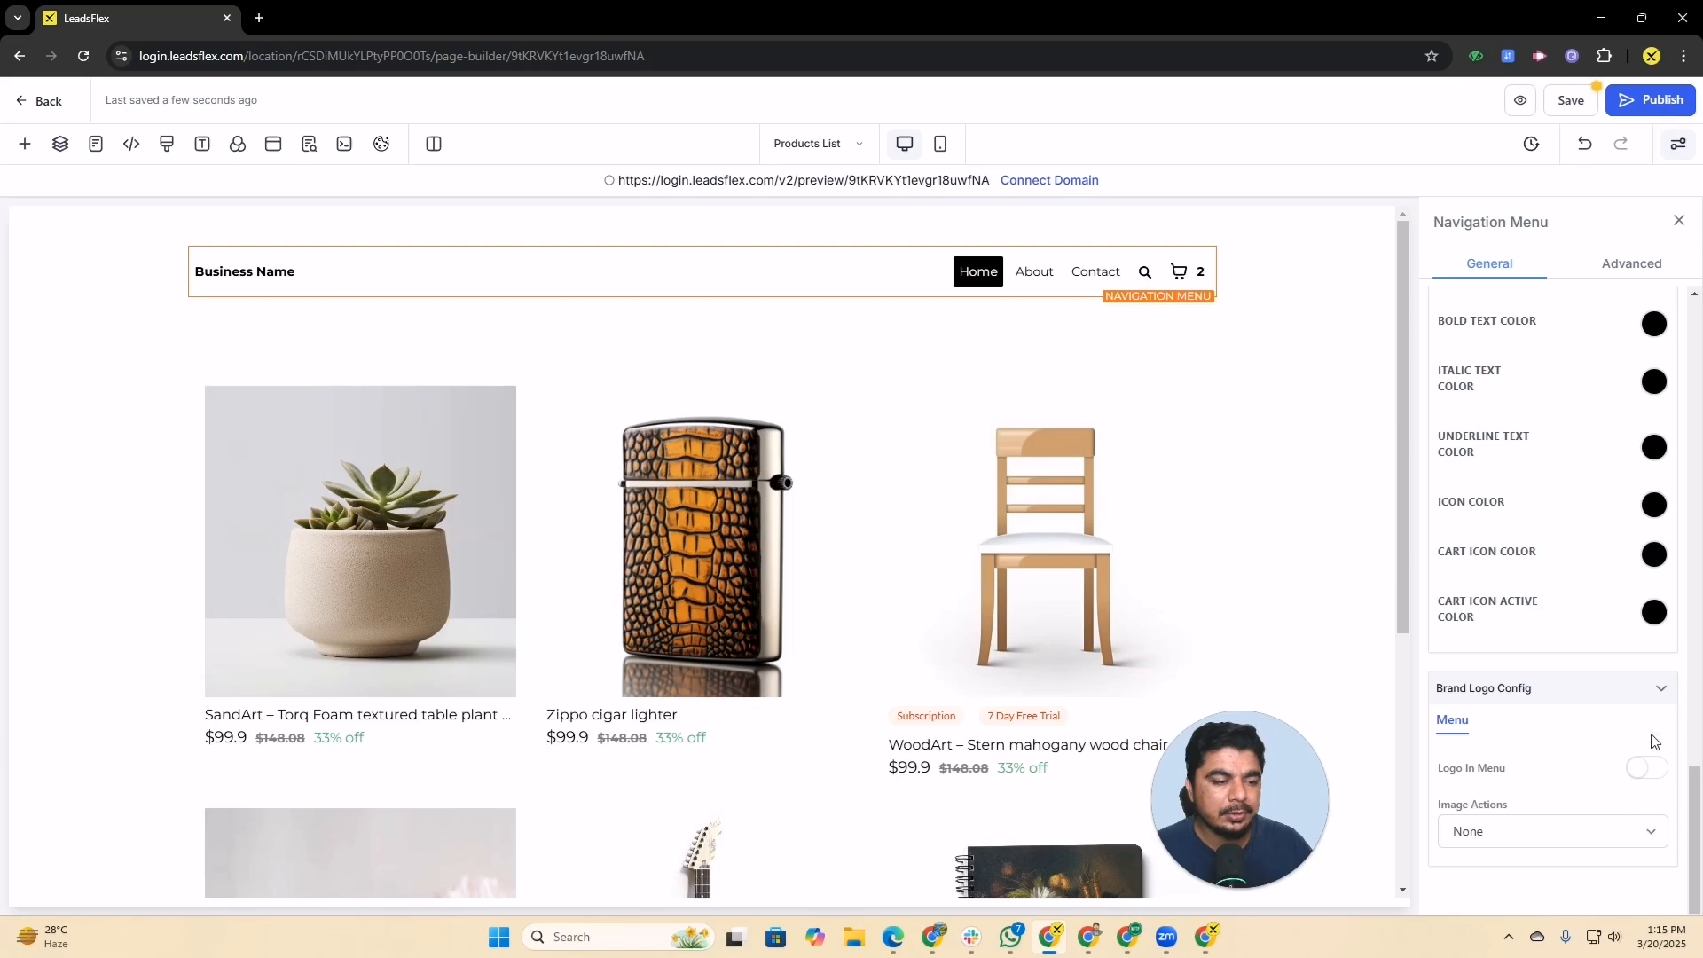
click(1650, 769)
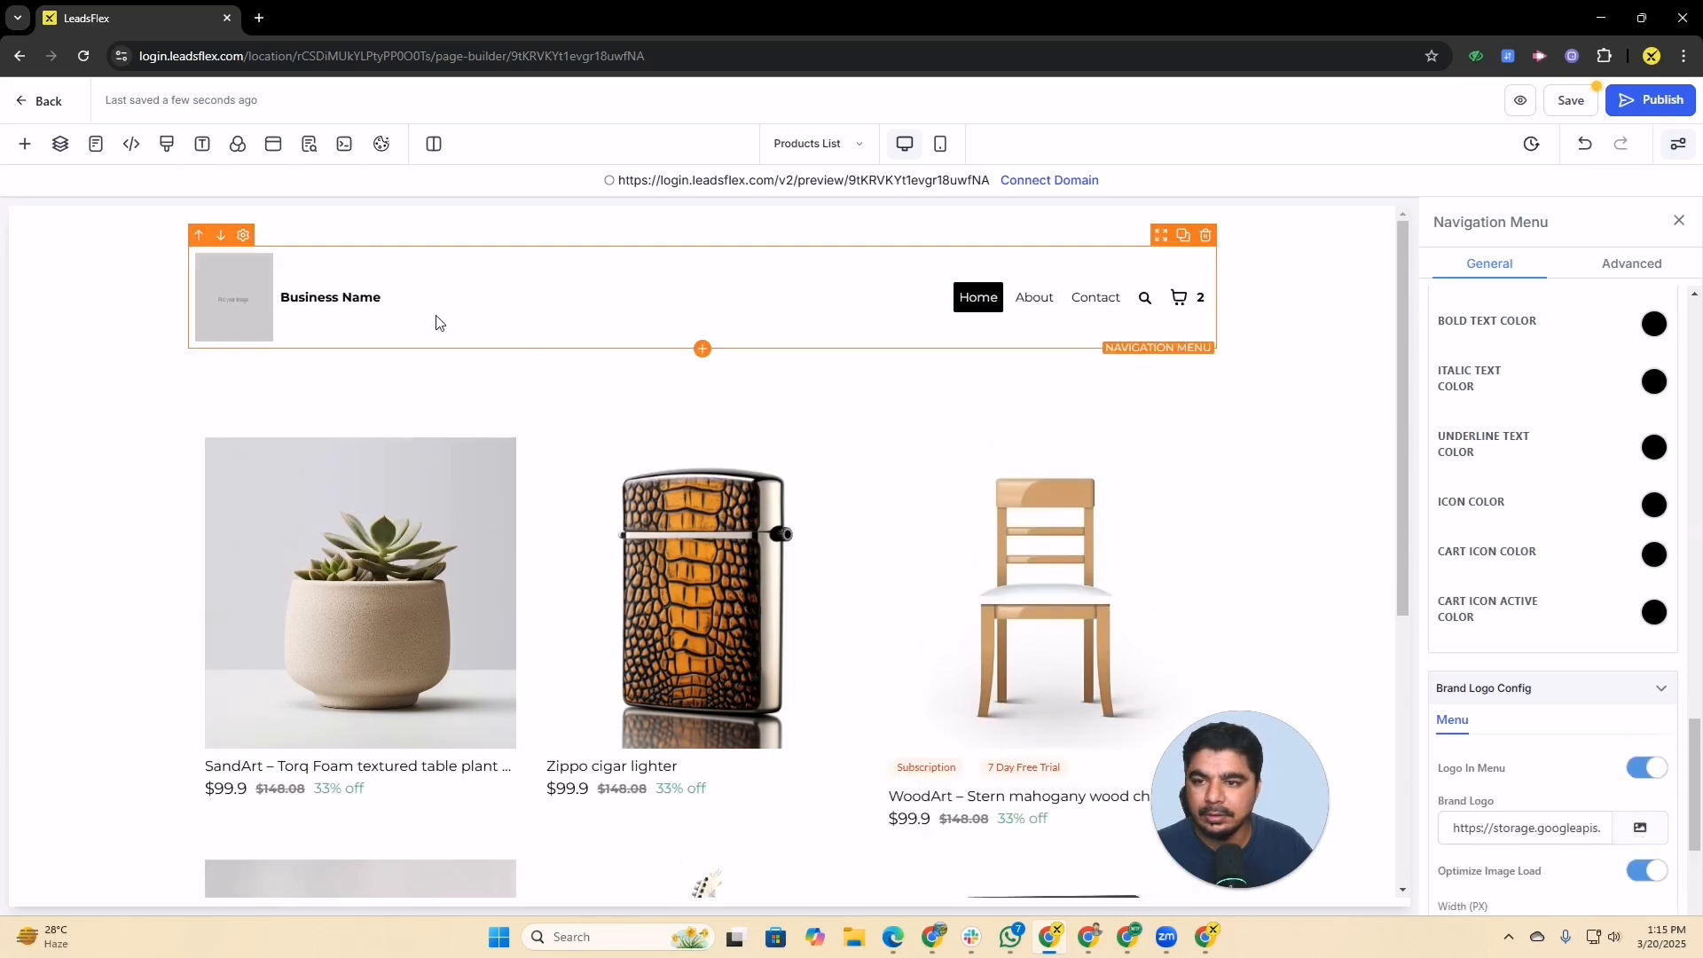
Remove the "Business Name" text from the navigation menu and replace the brand logo with "Logo pngs-01 (1) 1.png" from media storage
drag(382, 297, 282, 298)
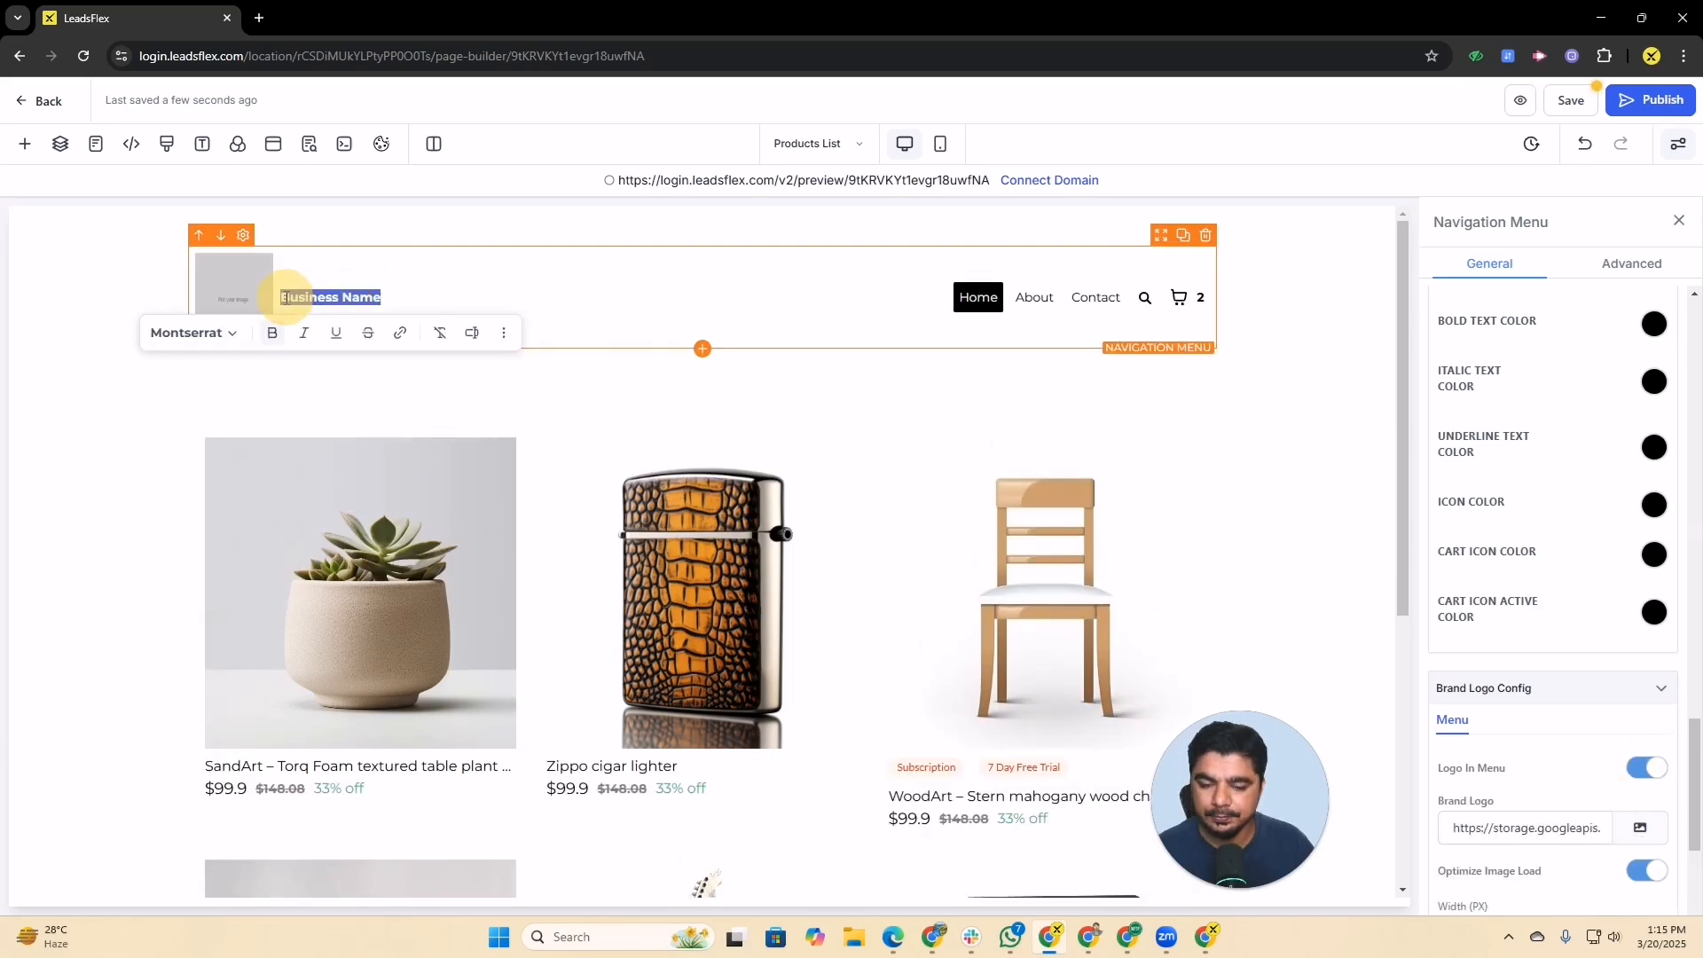
key(BackSpace)
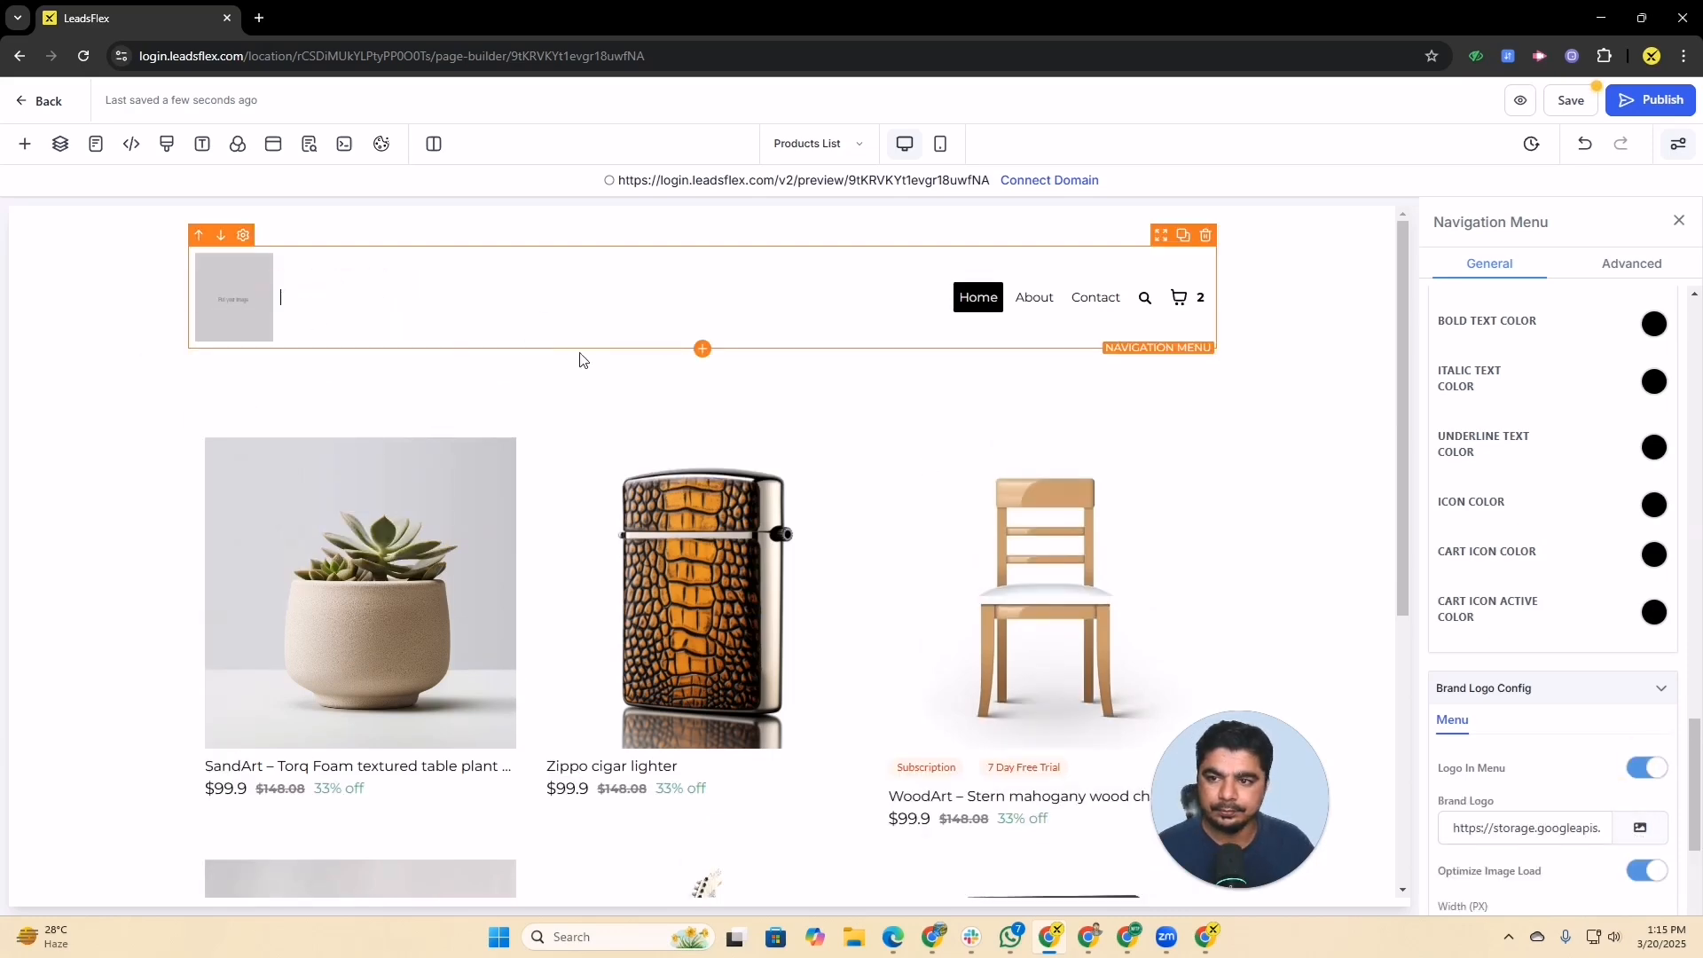
click(1639, 829)
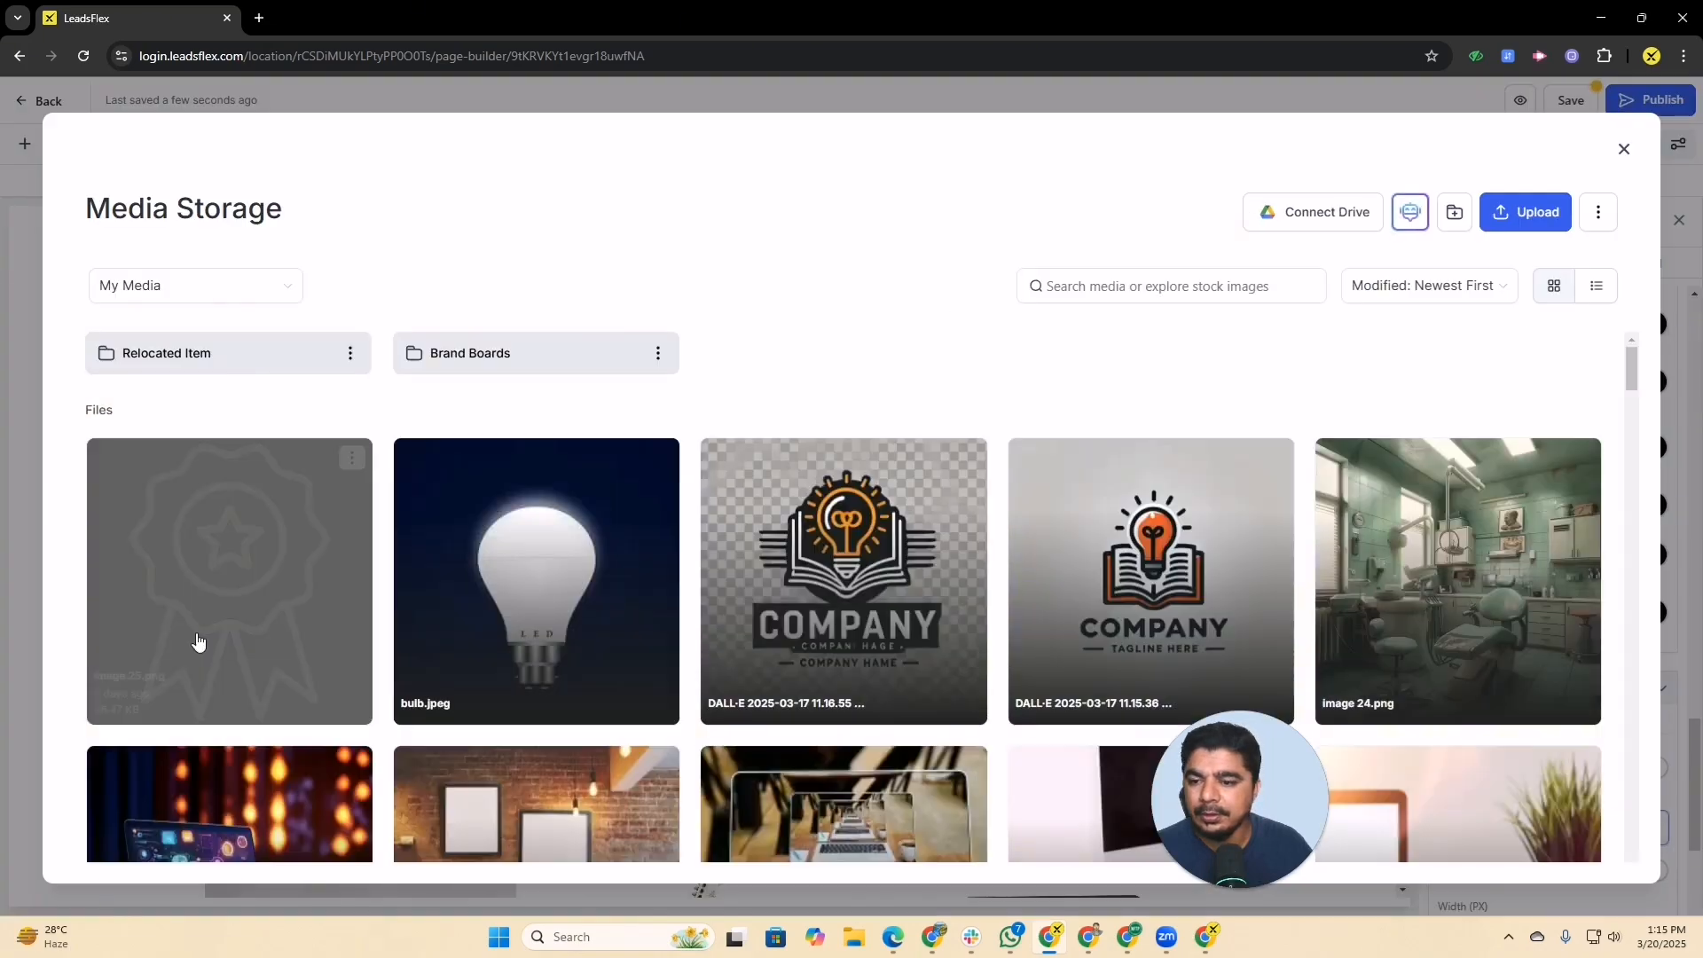
scroll(297, 650, down, 4)
scroll(321, 640, down, 15)
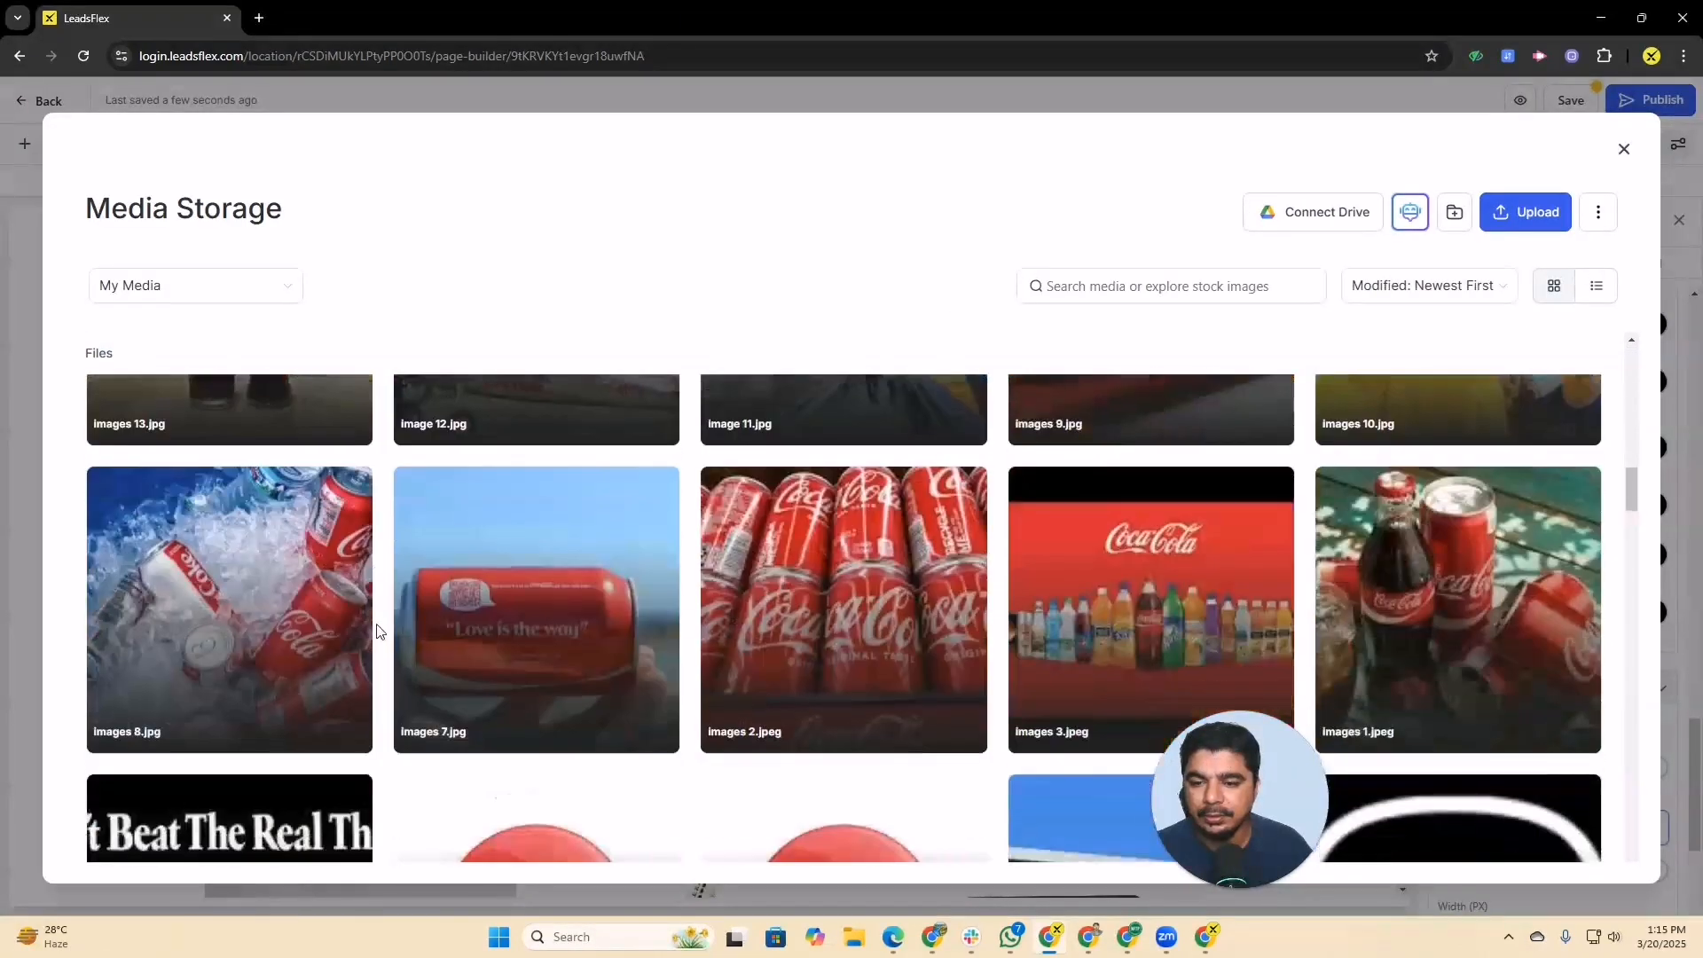
scroll(382, 630, down, 15)
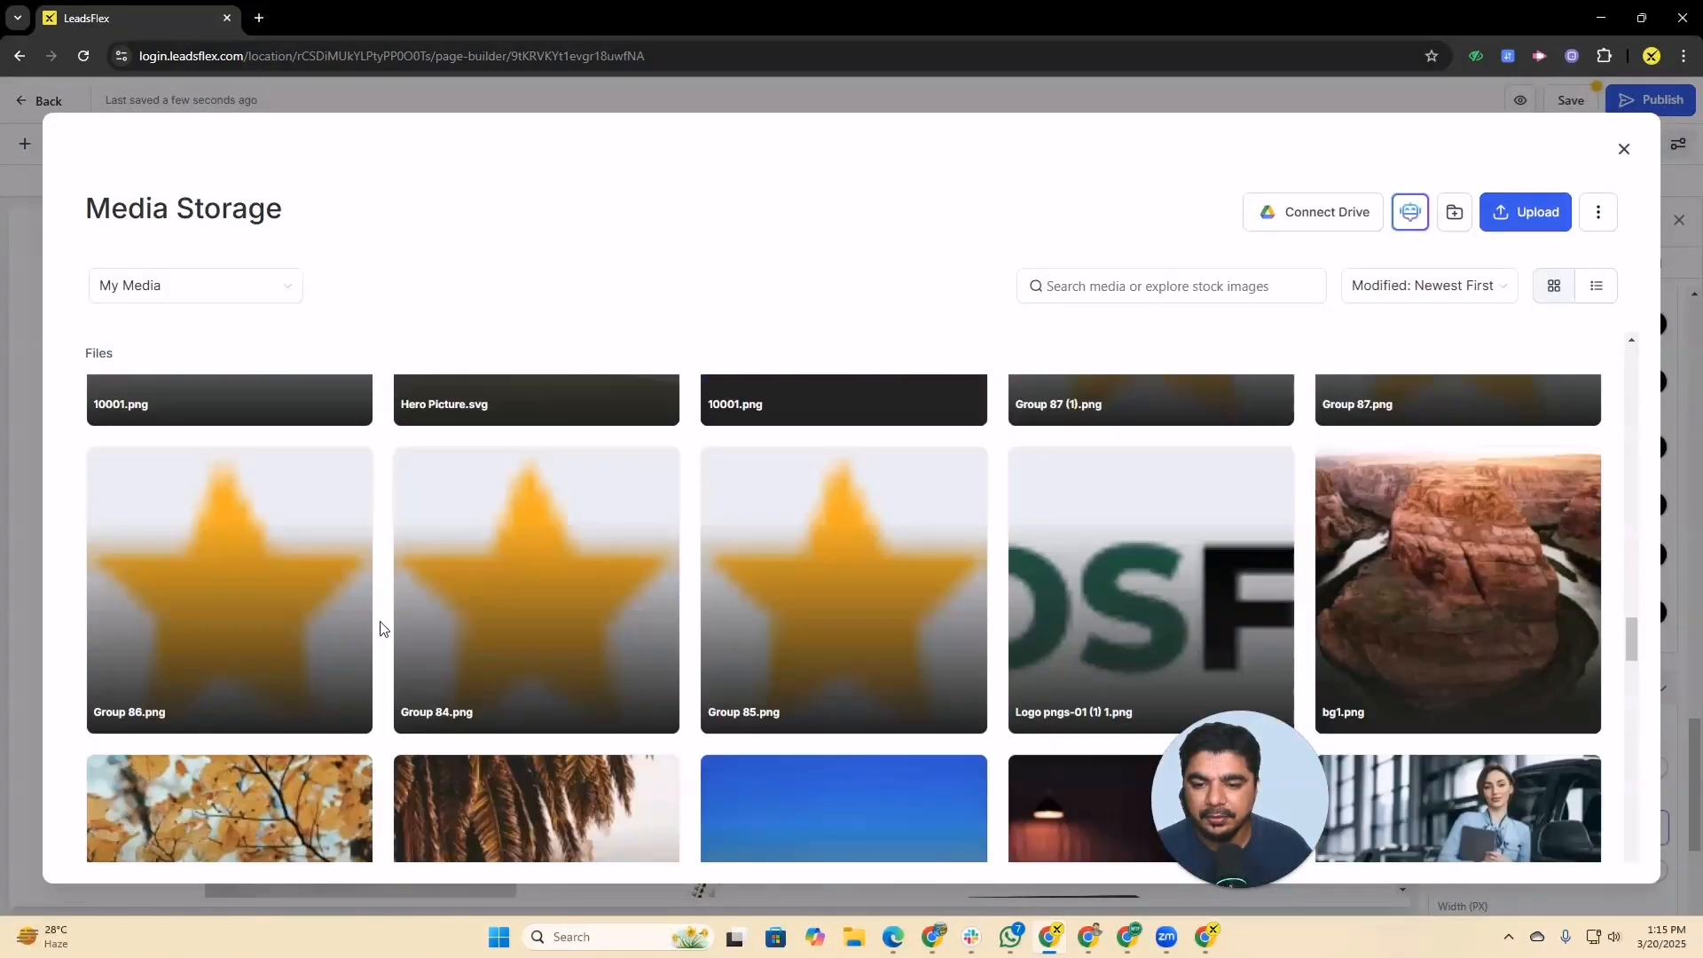
click(1071, 577)
click(1581, 855)
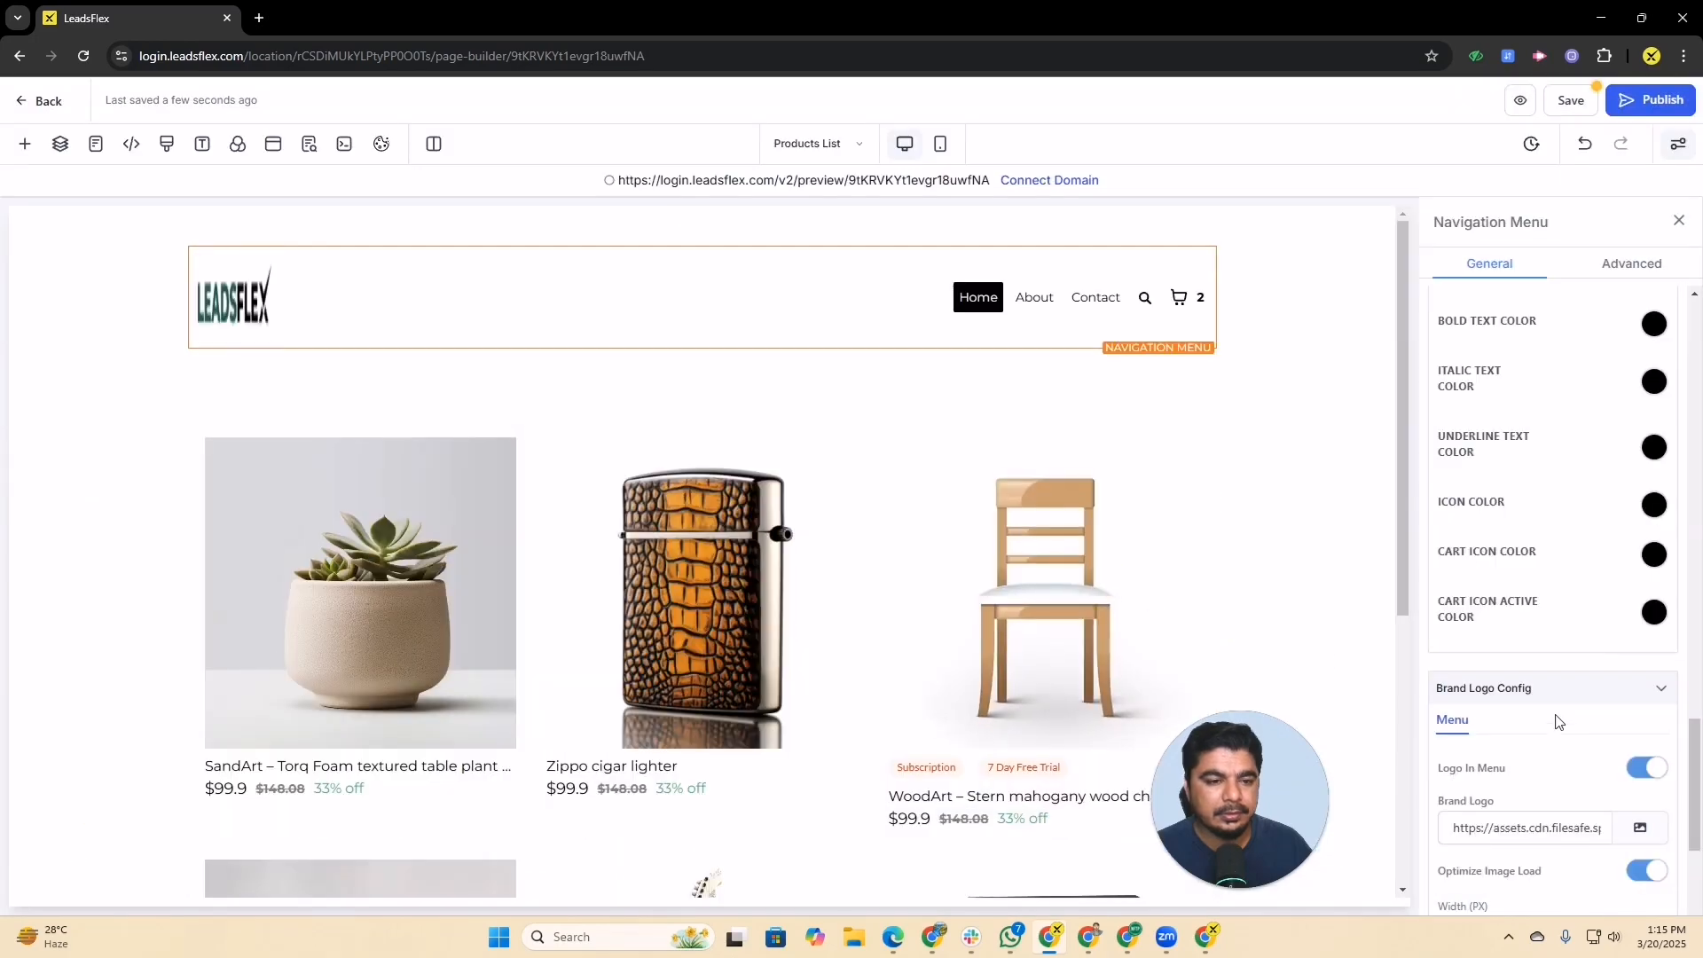
Set the brand logo's width to 331 px
scroll(1611, 726, down, 3)
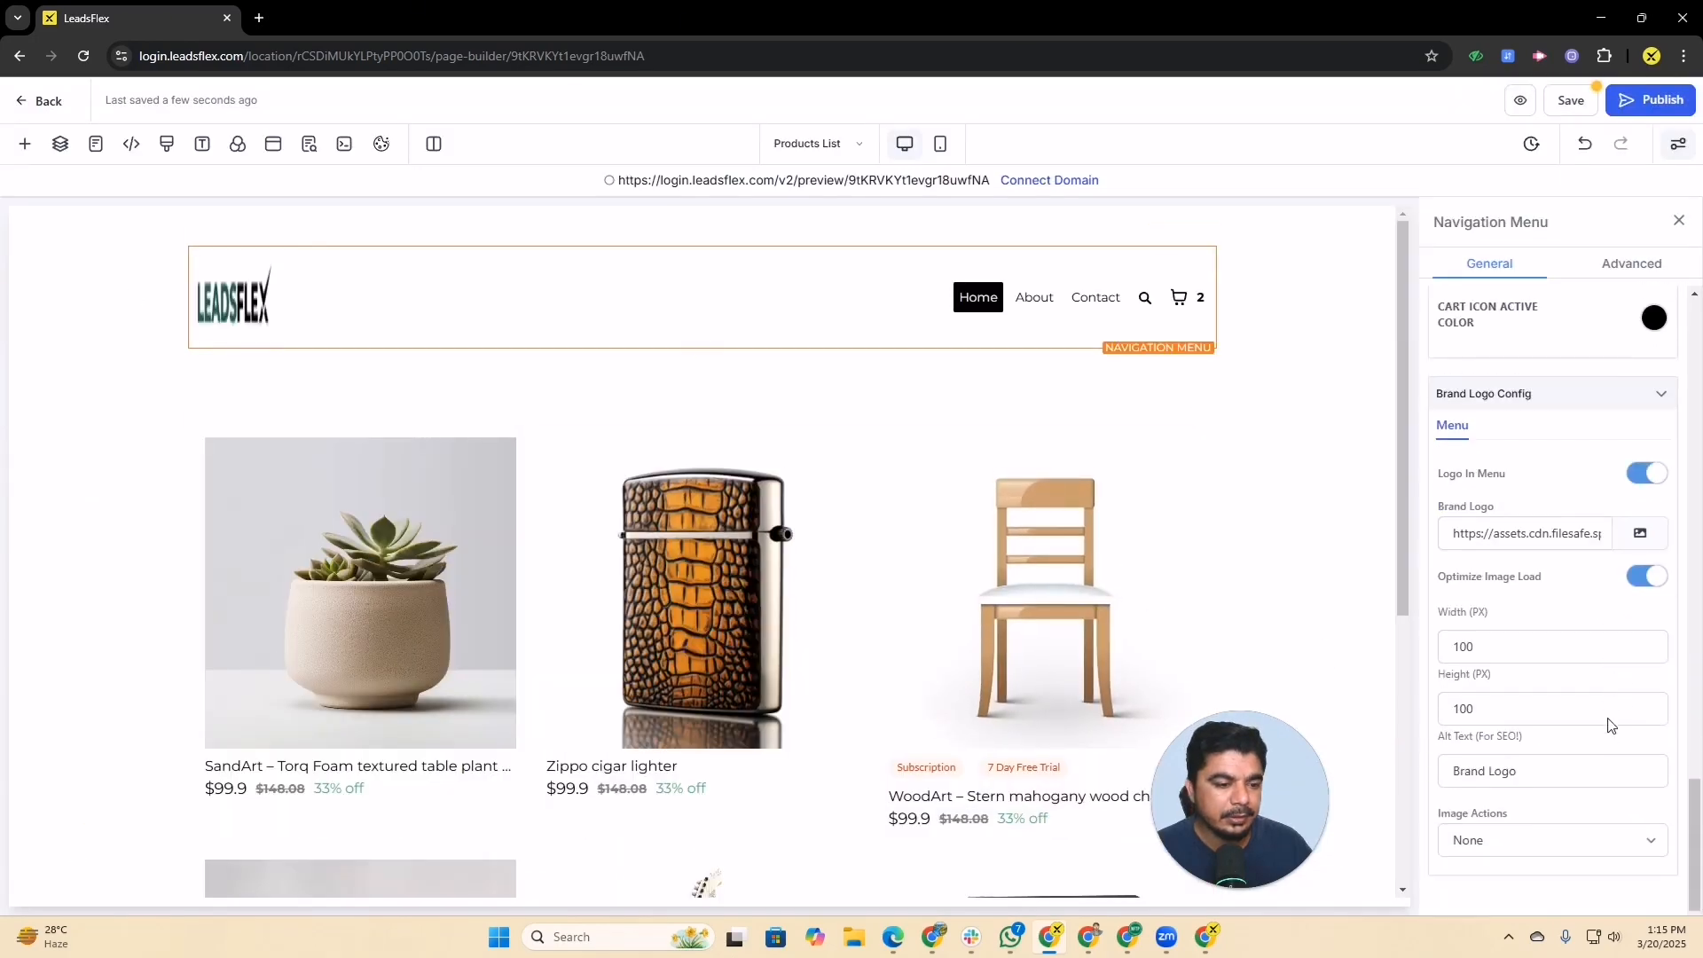
click(1522, 648)
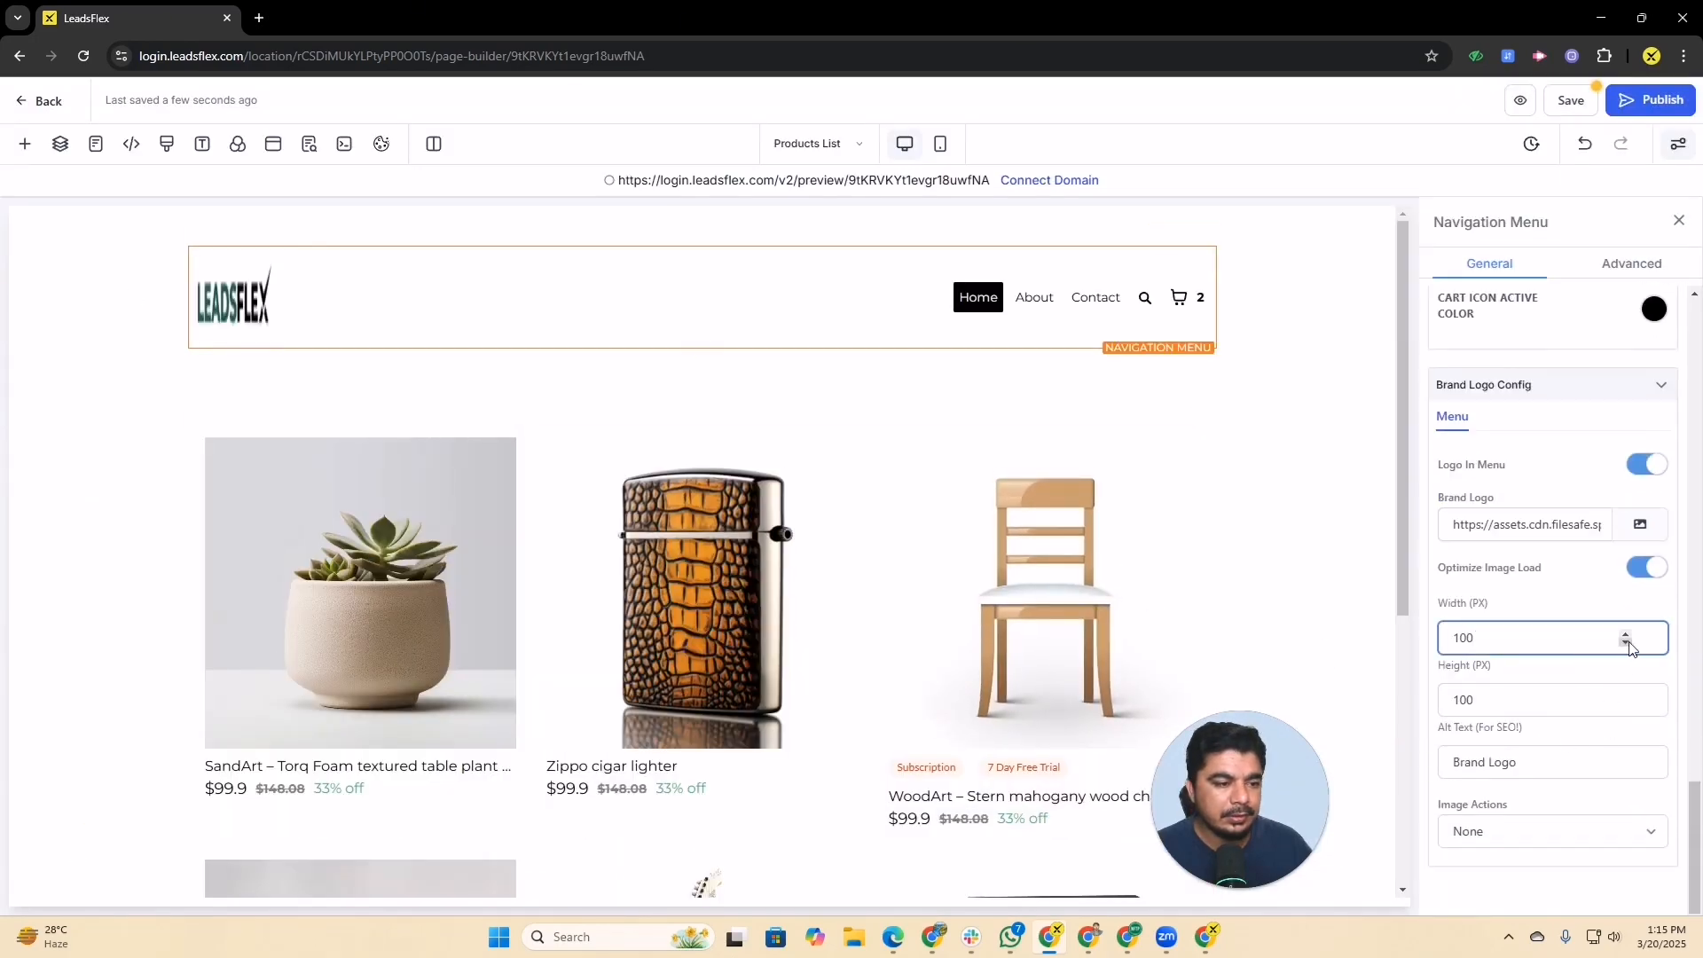
drag(1625, 634, 1625, 633)
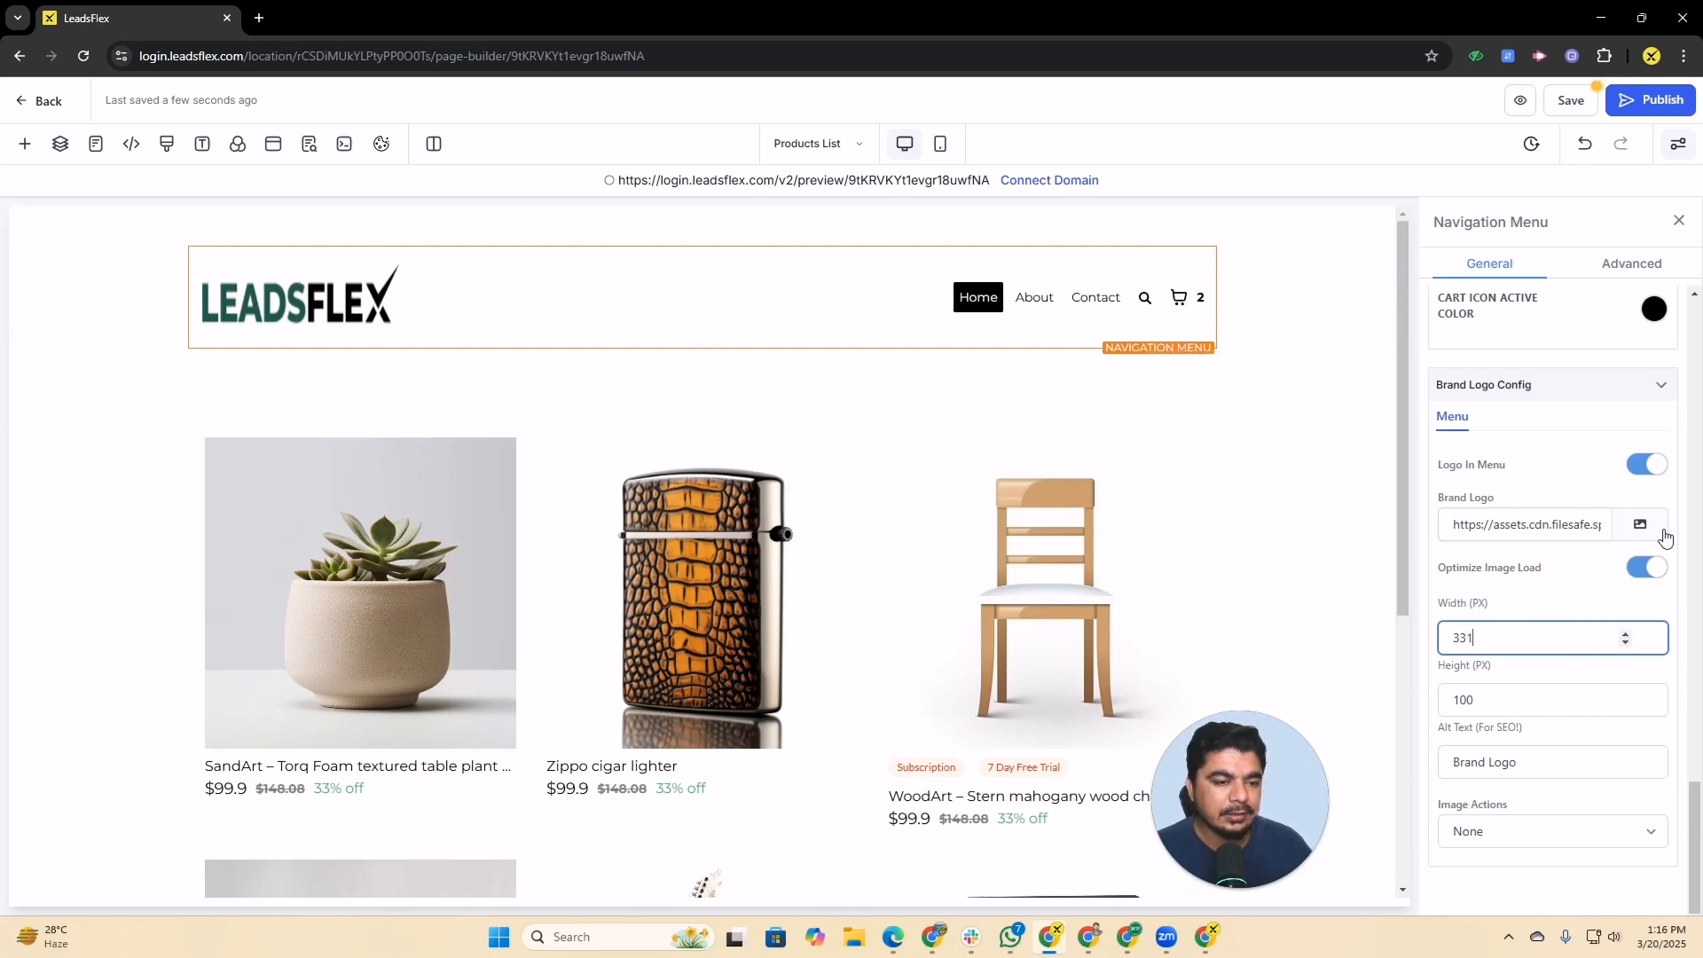
click(1303, 373)
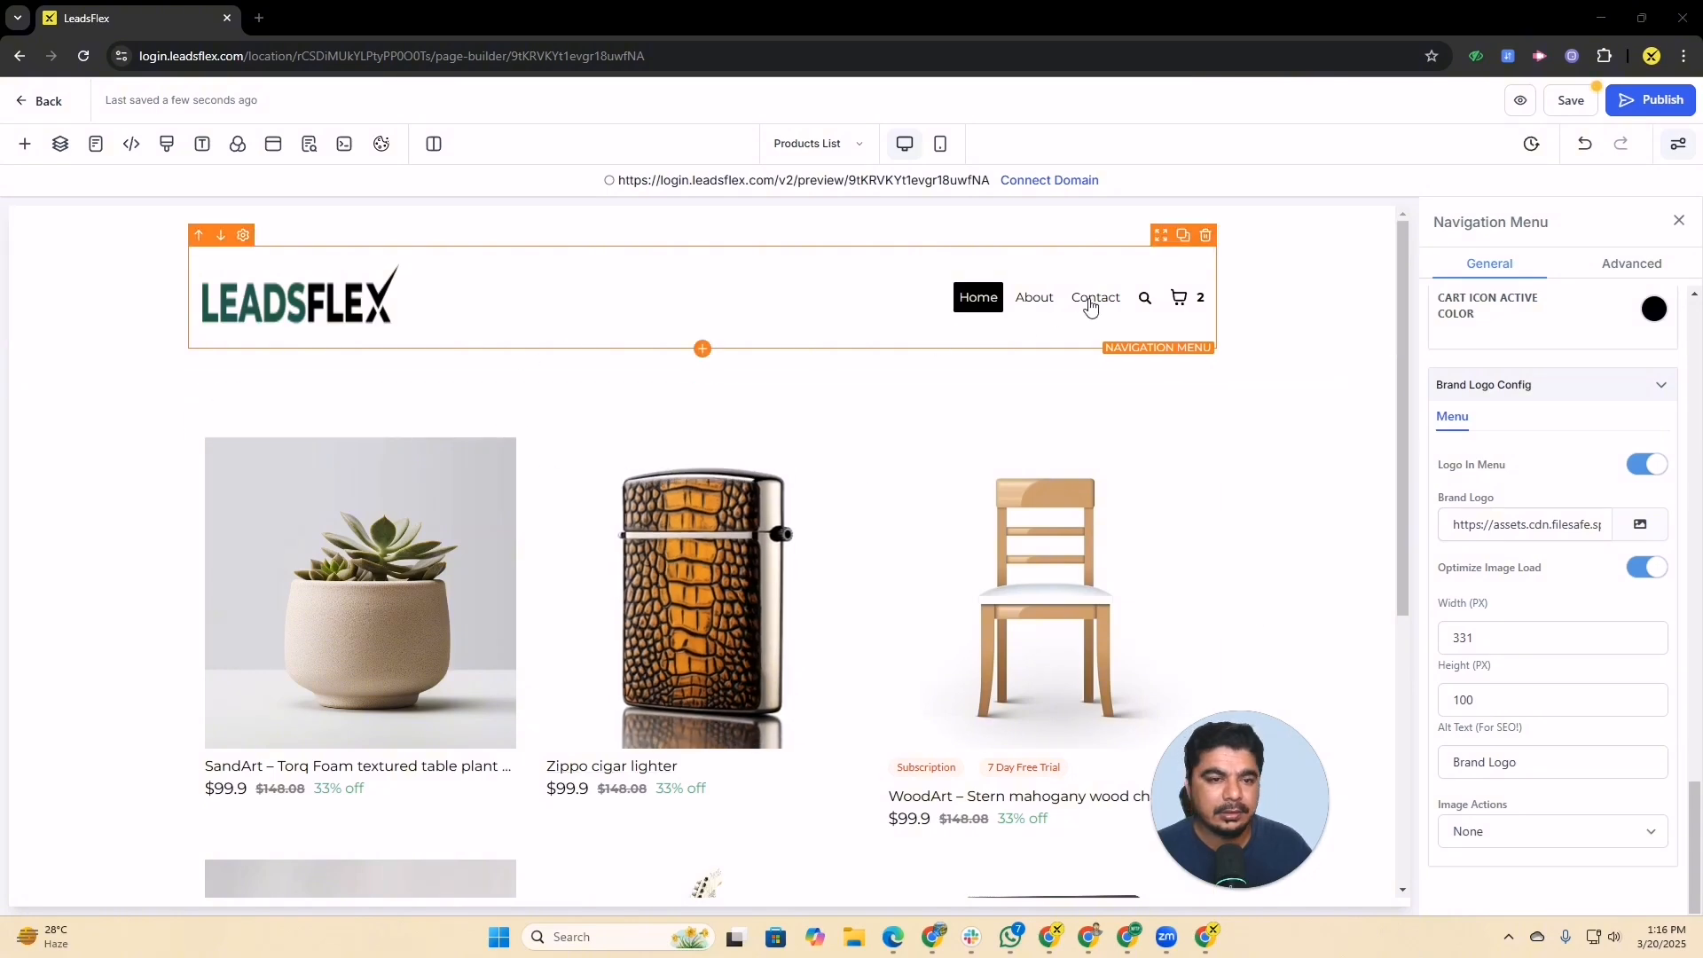
Try right text alignment for the navigation menu and settle on center alignment
scroll(1455, 460, up, 10)
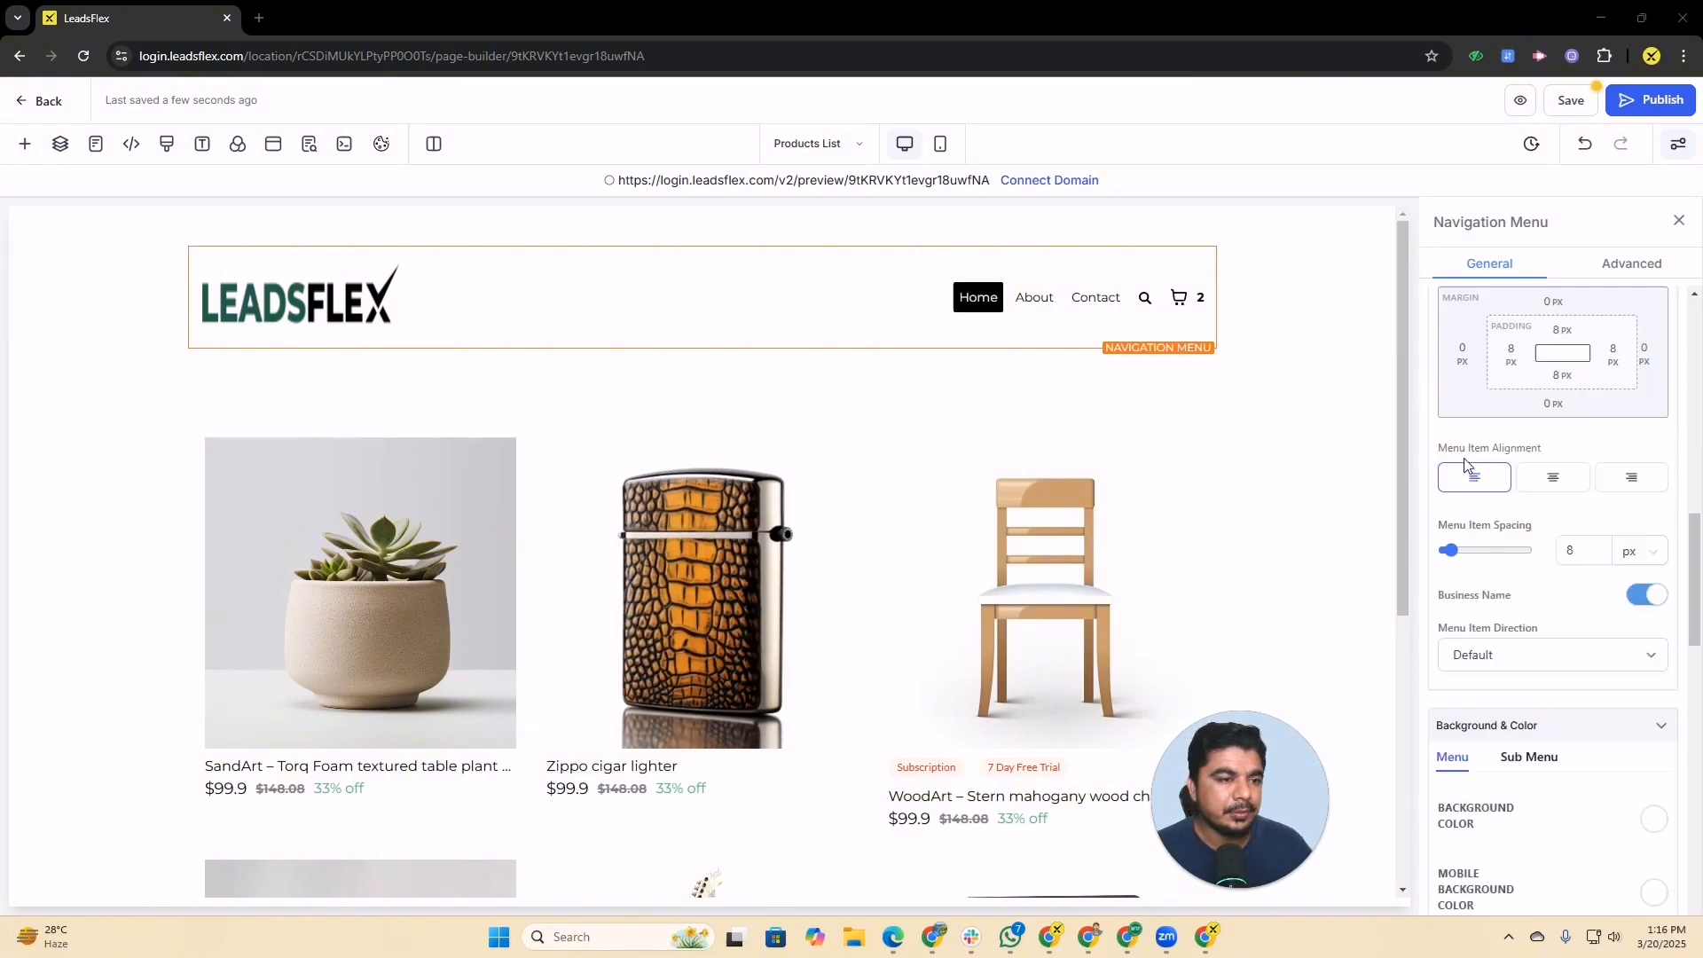
scroll(1465, 463, up, 10)
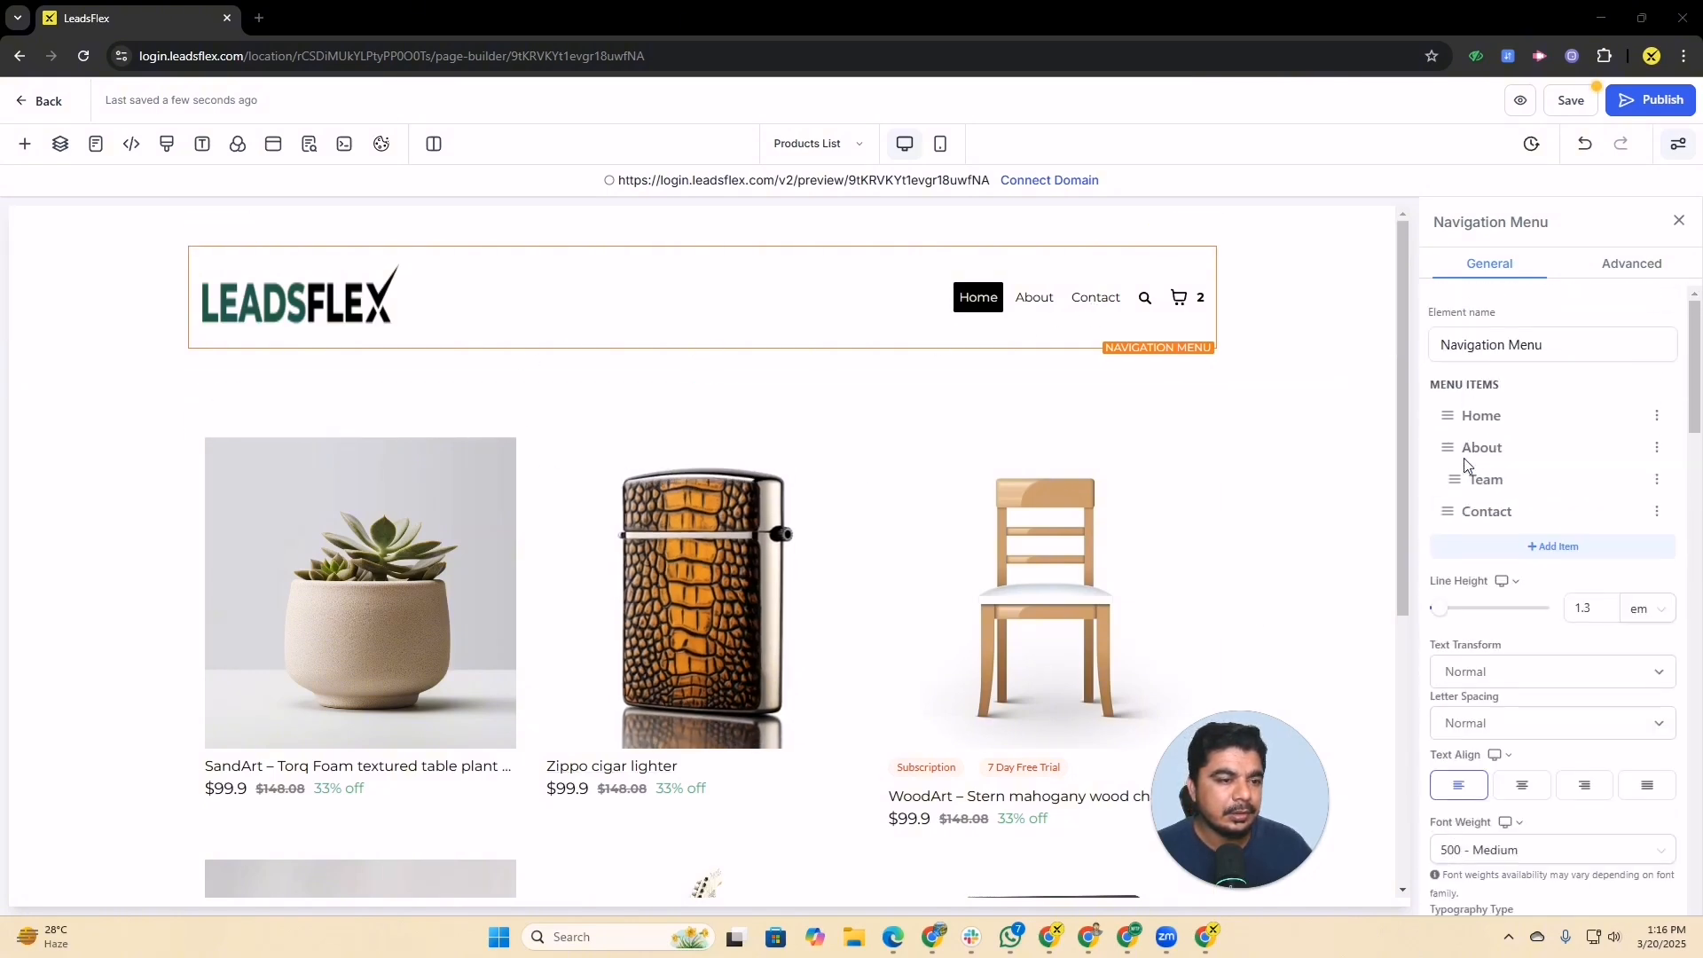
scroll(1466, 463, down, 1)
click(1519, 696)
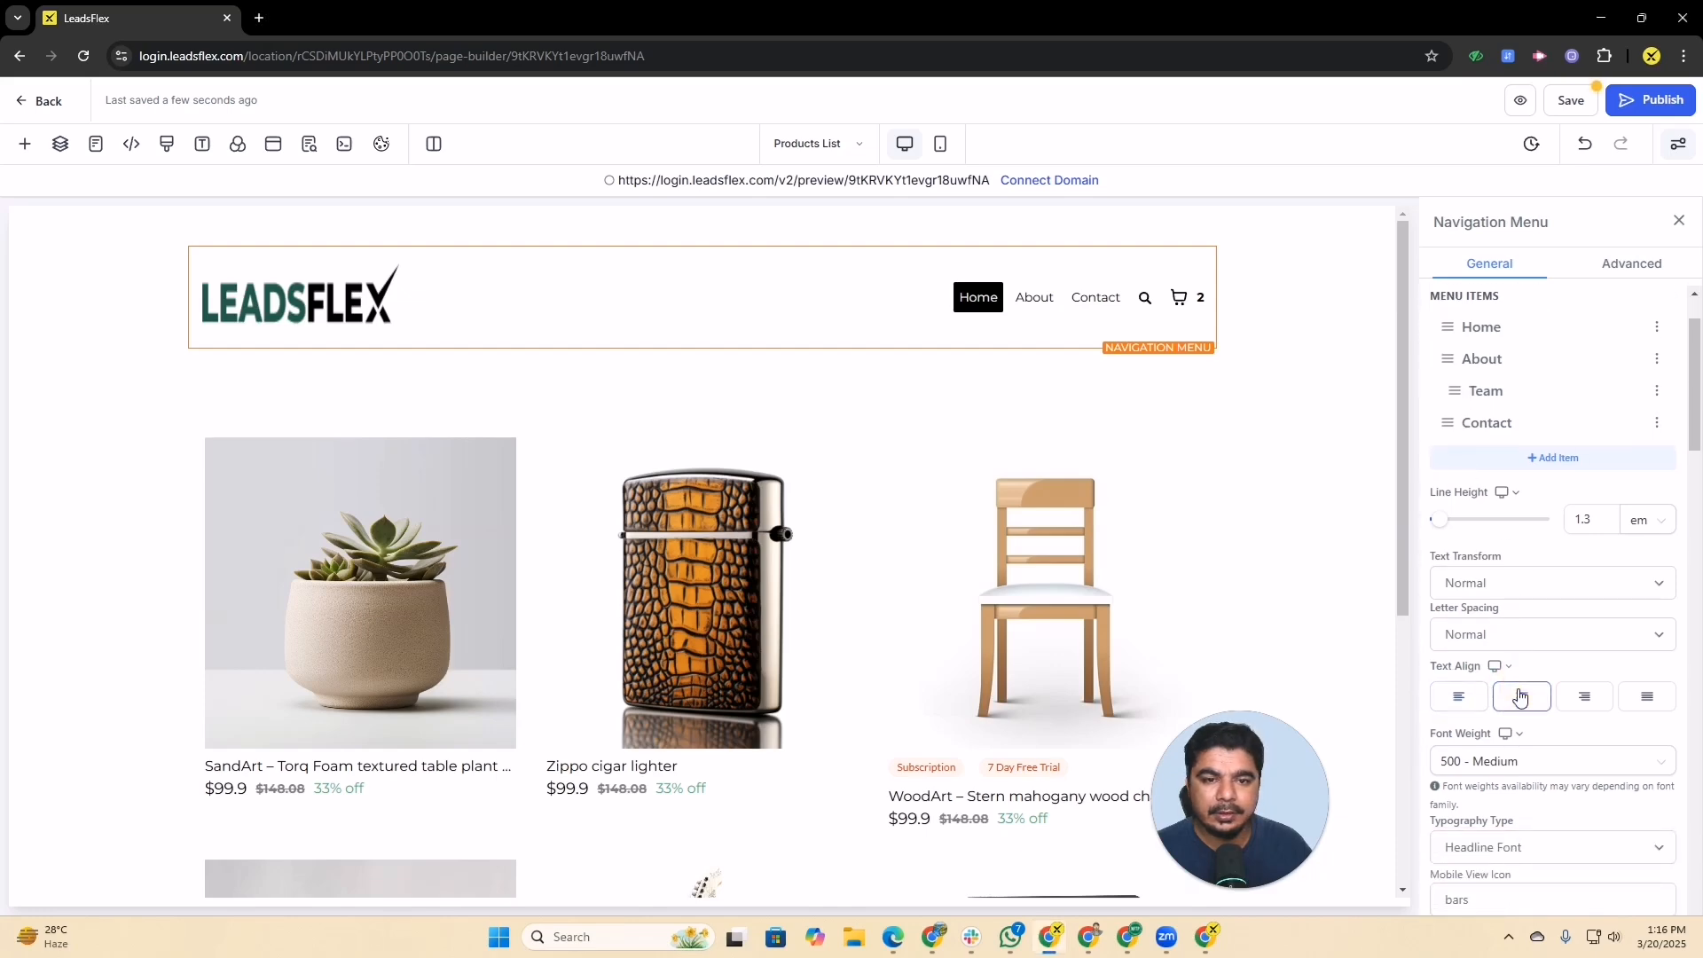
scroll(1551, 650, up, 1)
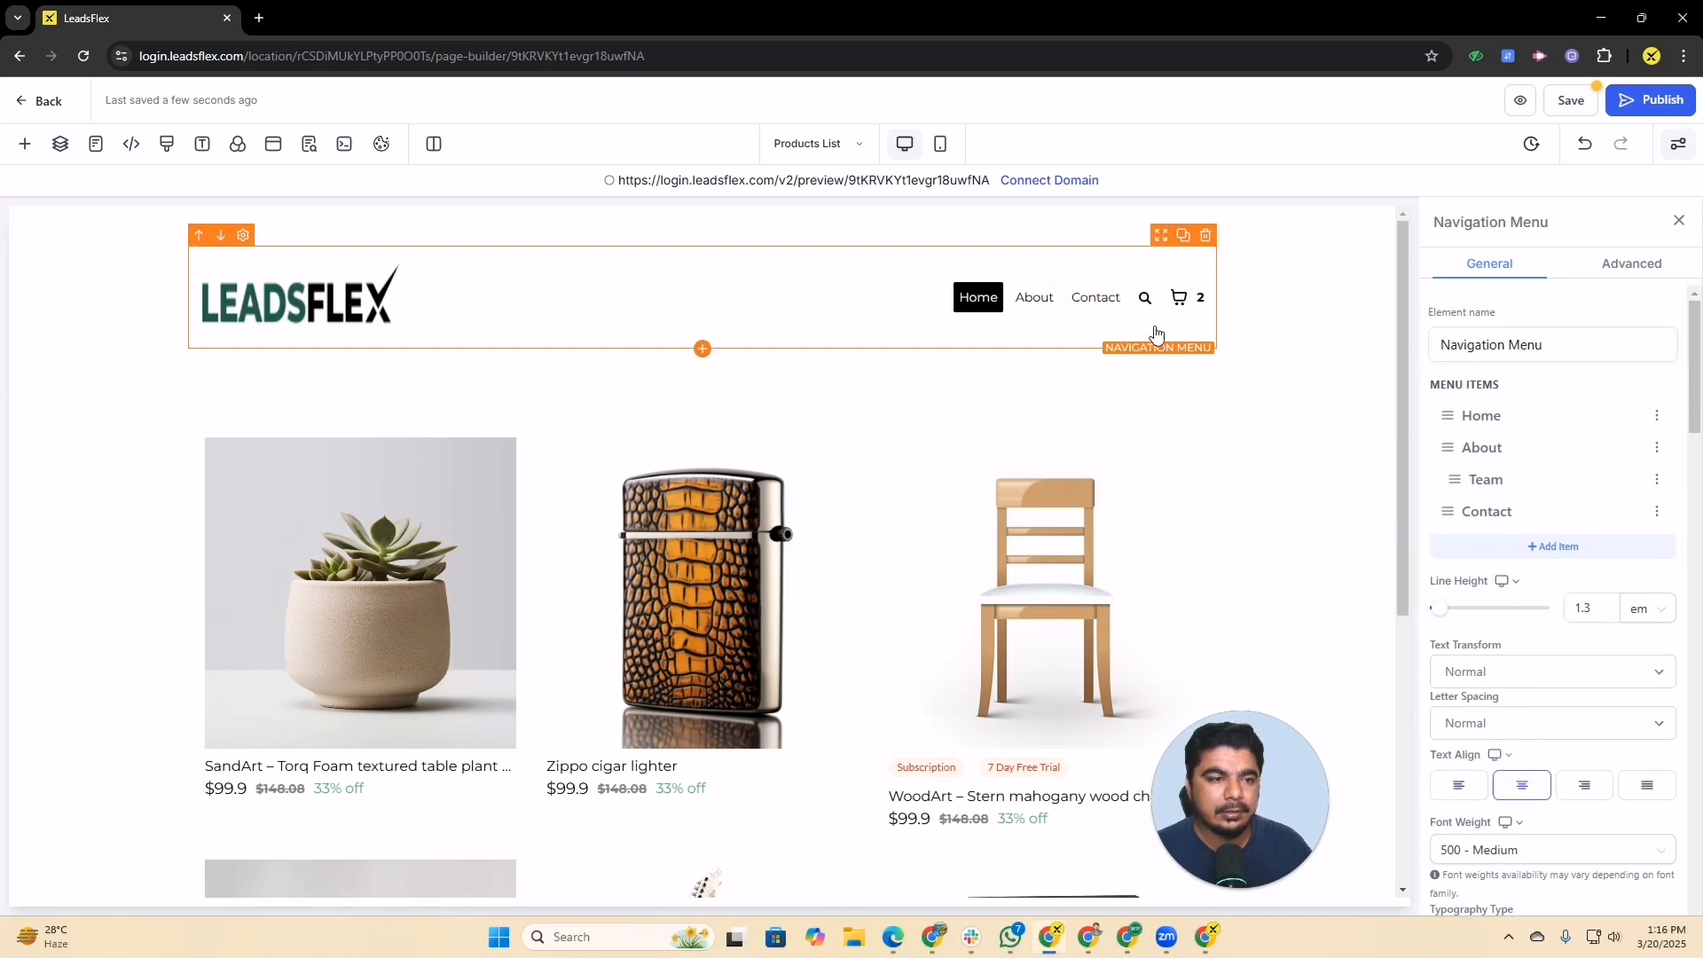
scroll(1515, 429, down, 2)
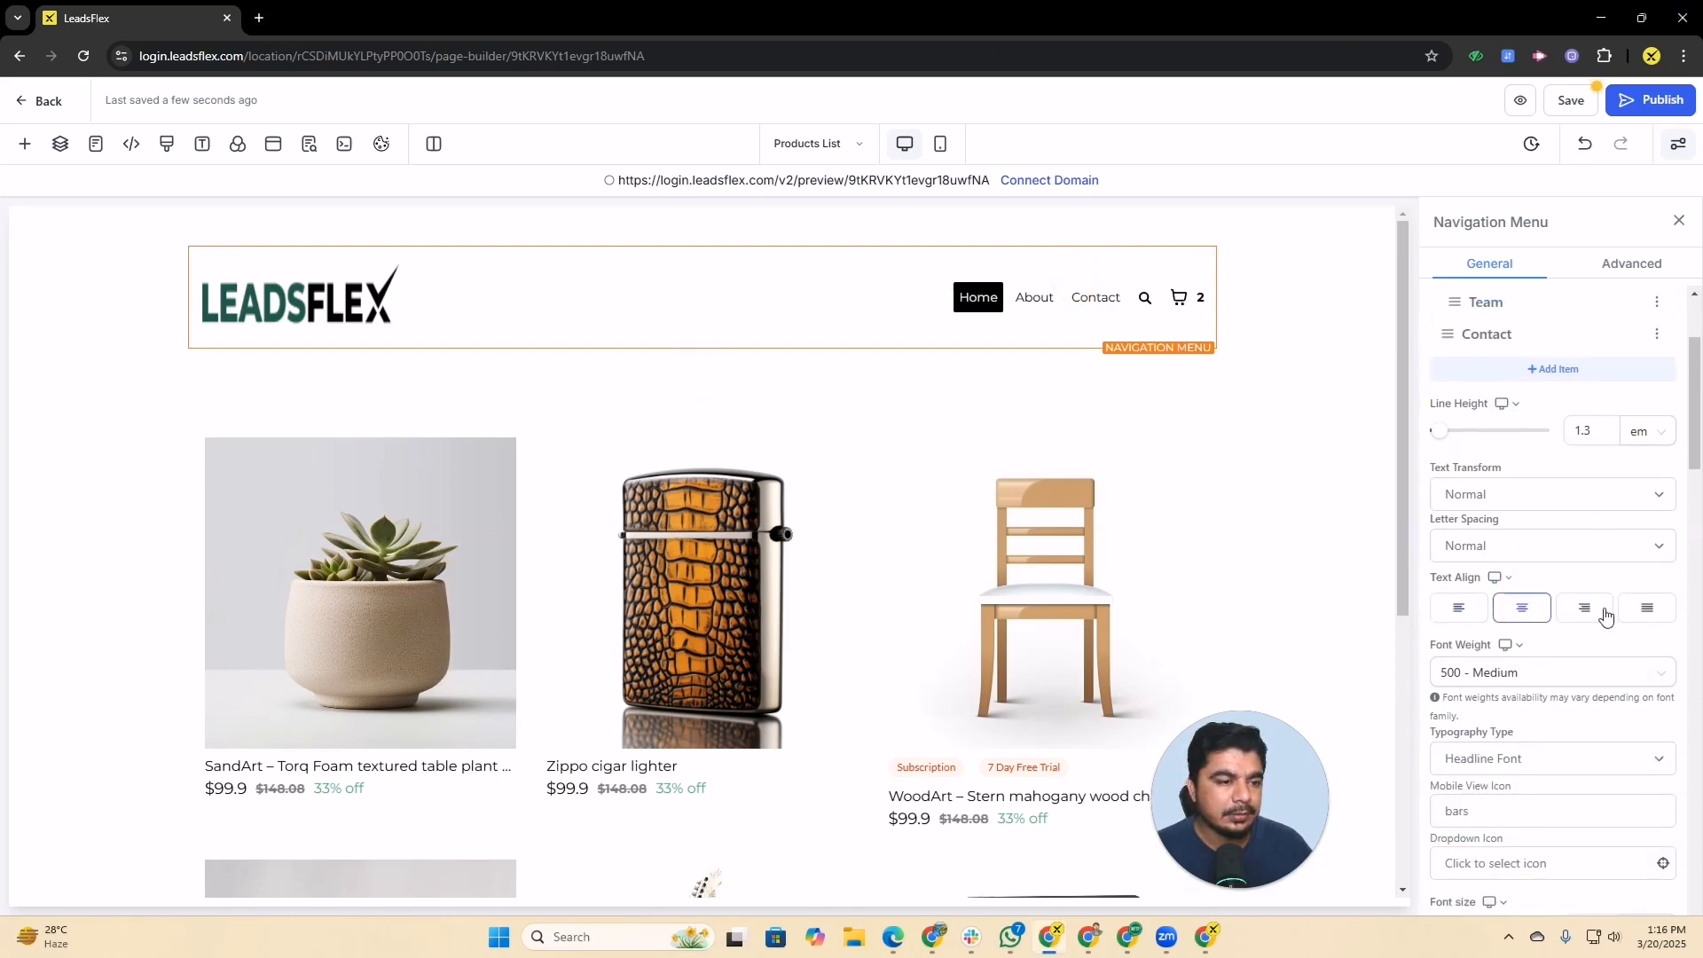
click(1584, 609)
click(1501, 613)
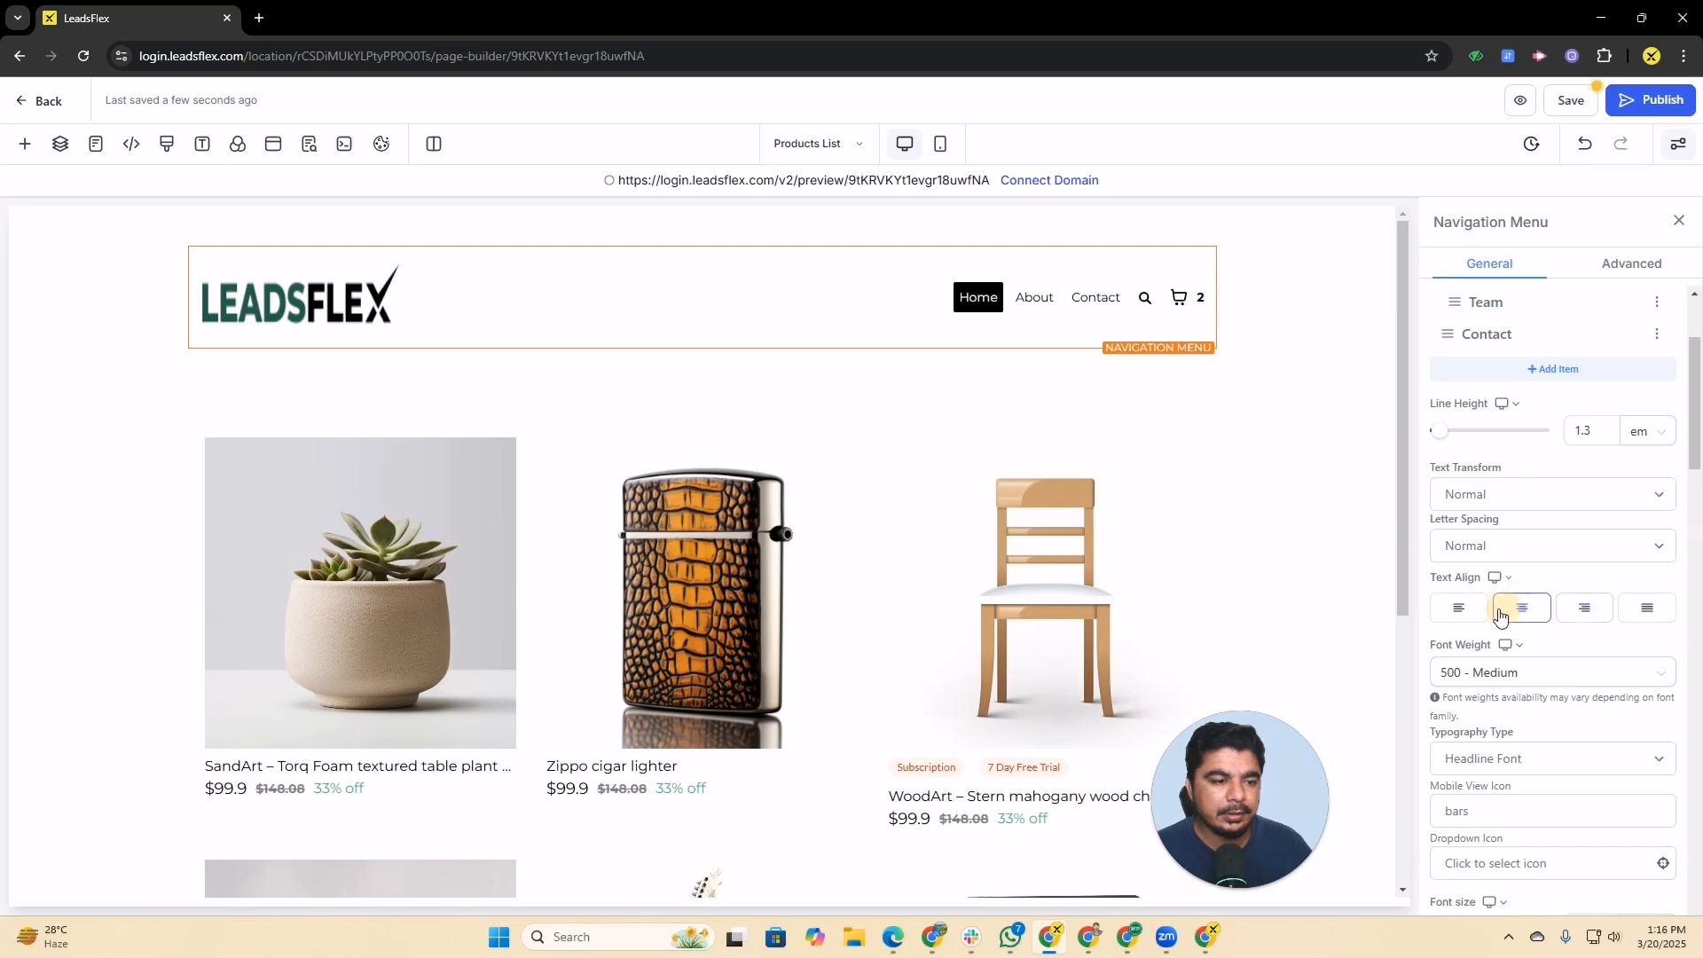
Try a 5.1 em line height for the navigation menu and settle on 3.4 em
click(1444, 433)
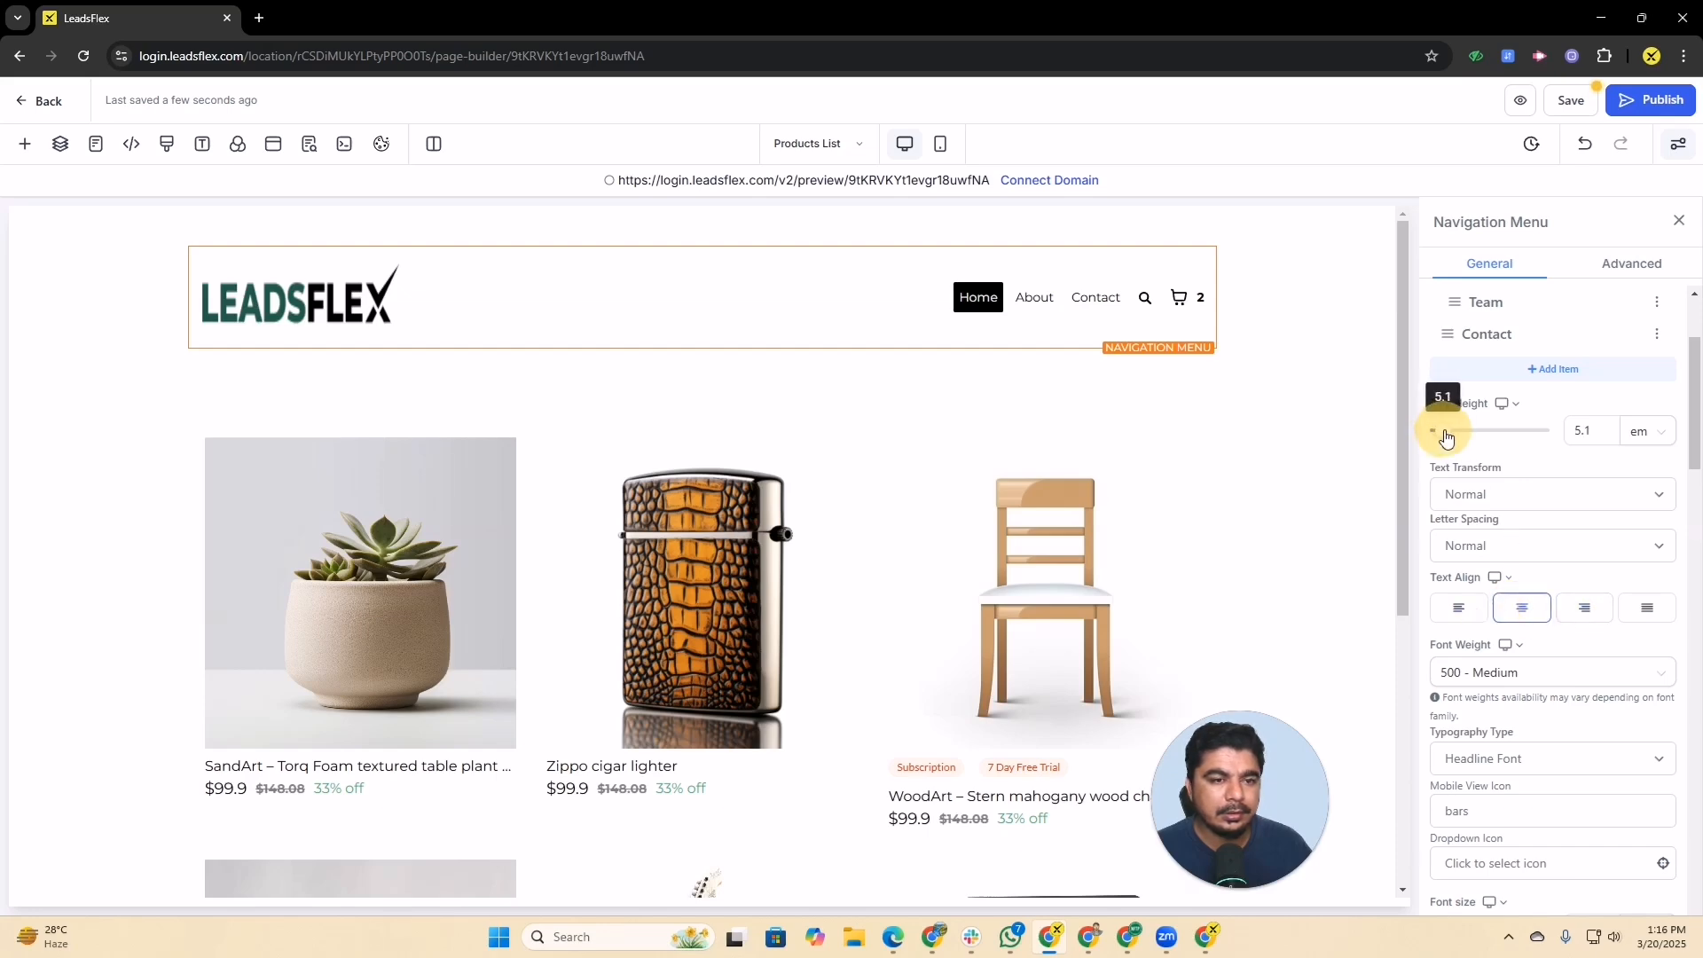
drag(1447, 437, 1449, 435)
scroll(1505, 541, down, 2)
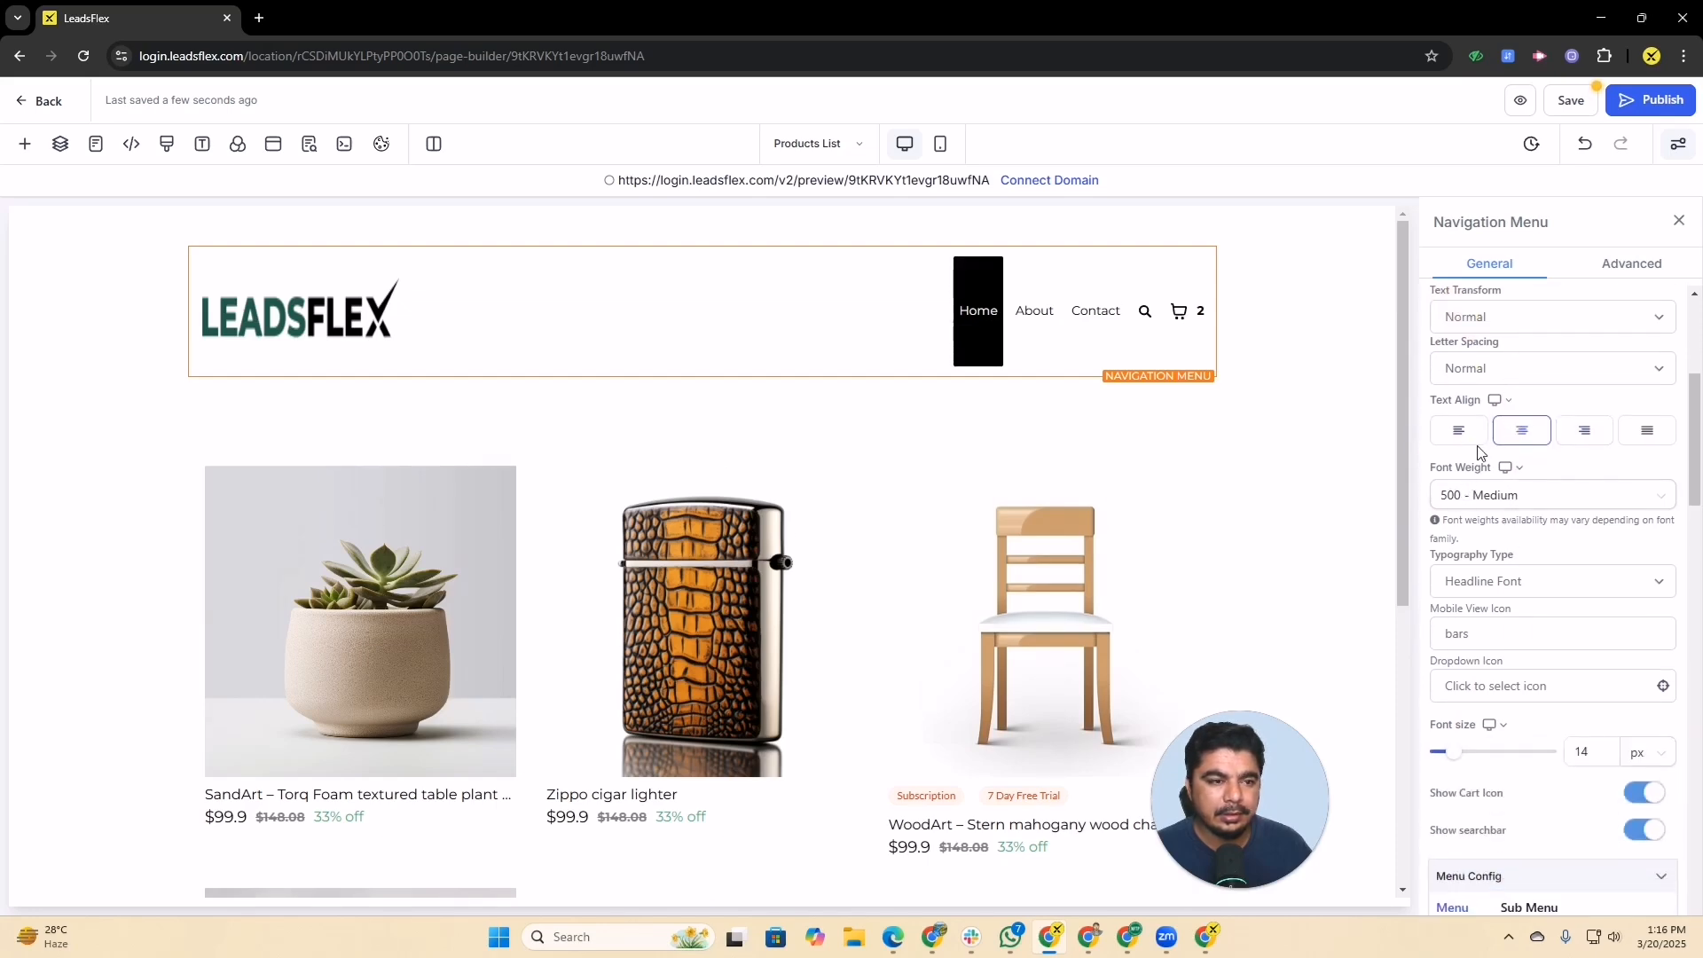
scroll(1469, 427, up, 2)
click(1444, 433)
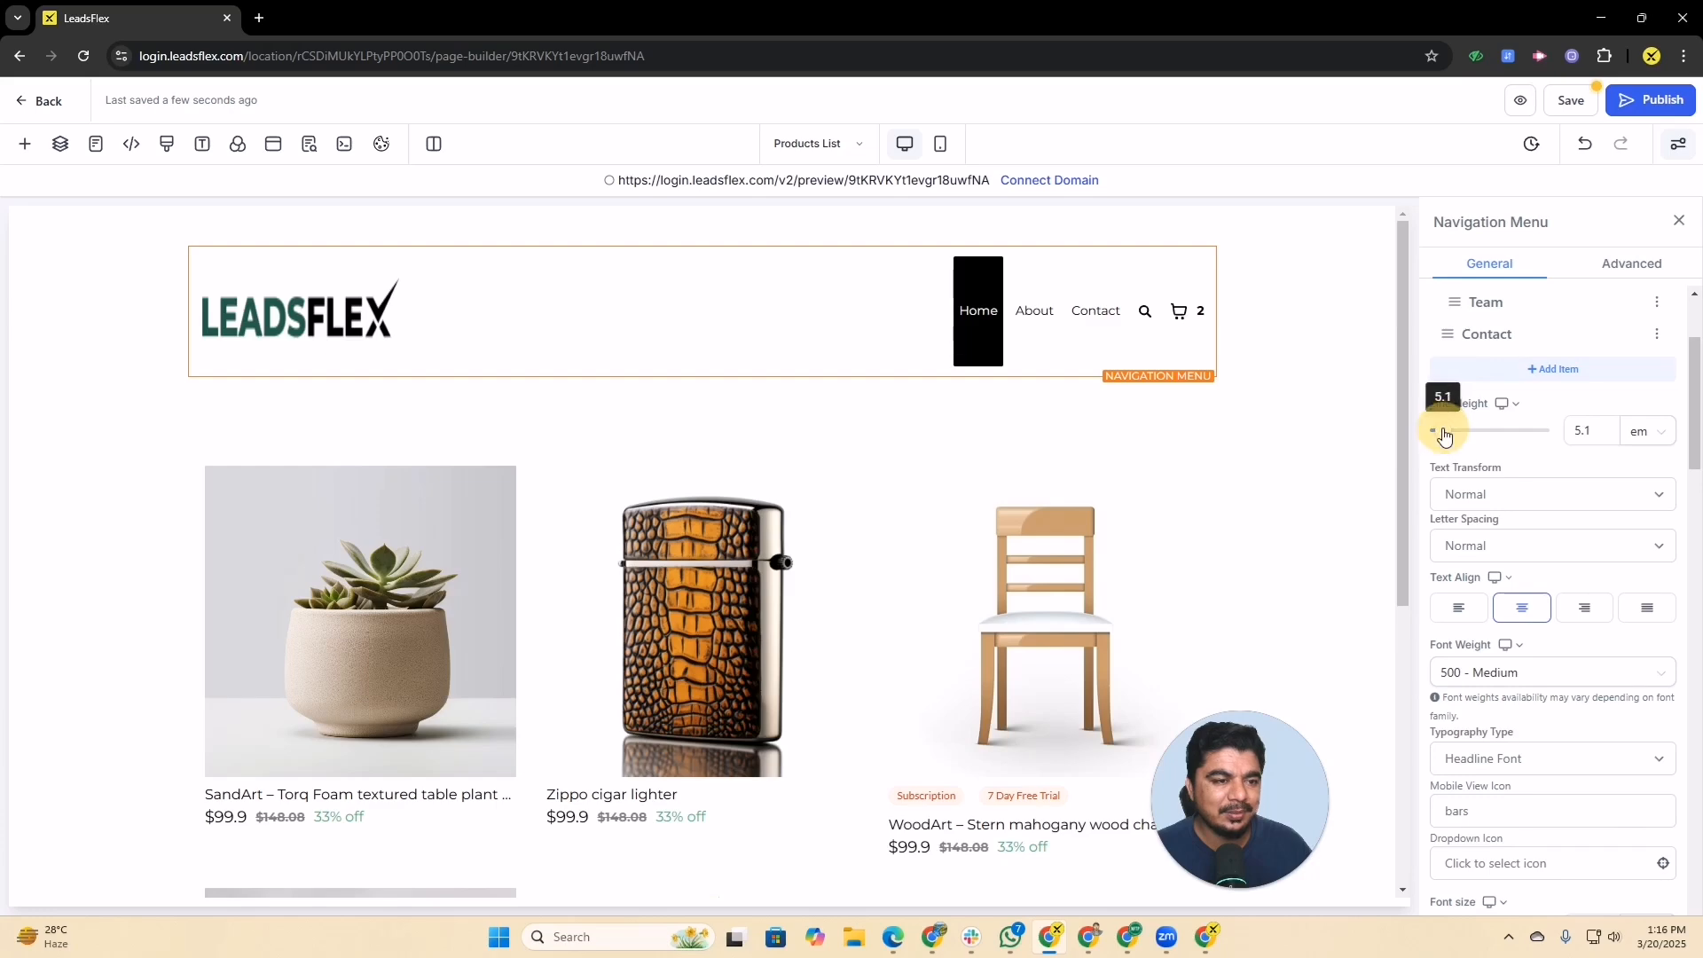
drag(1444, 435, 1442, 435)
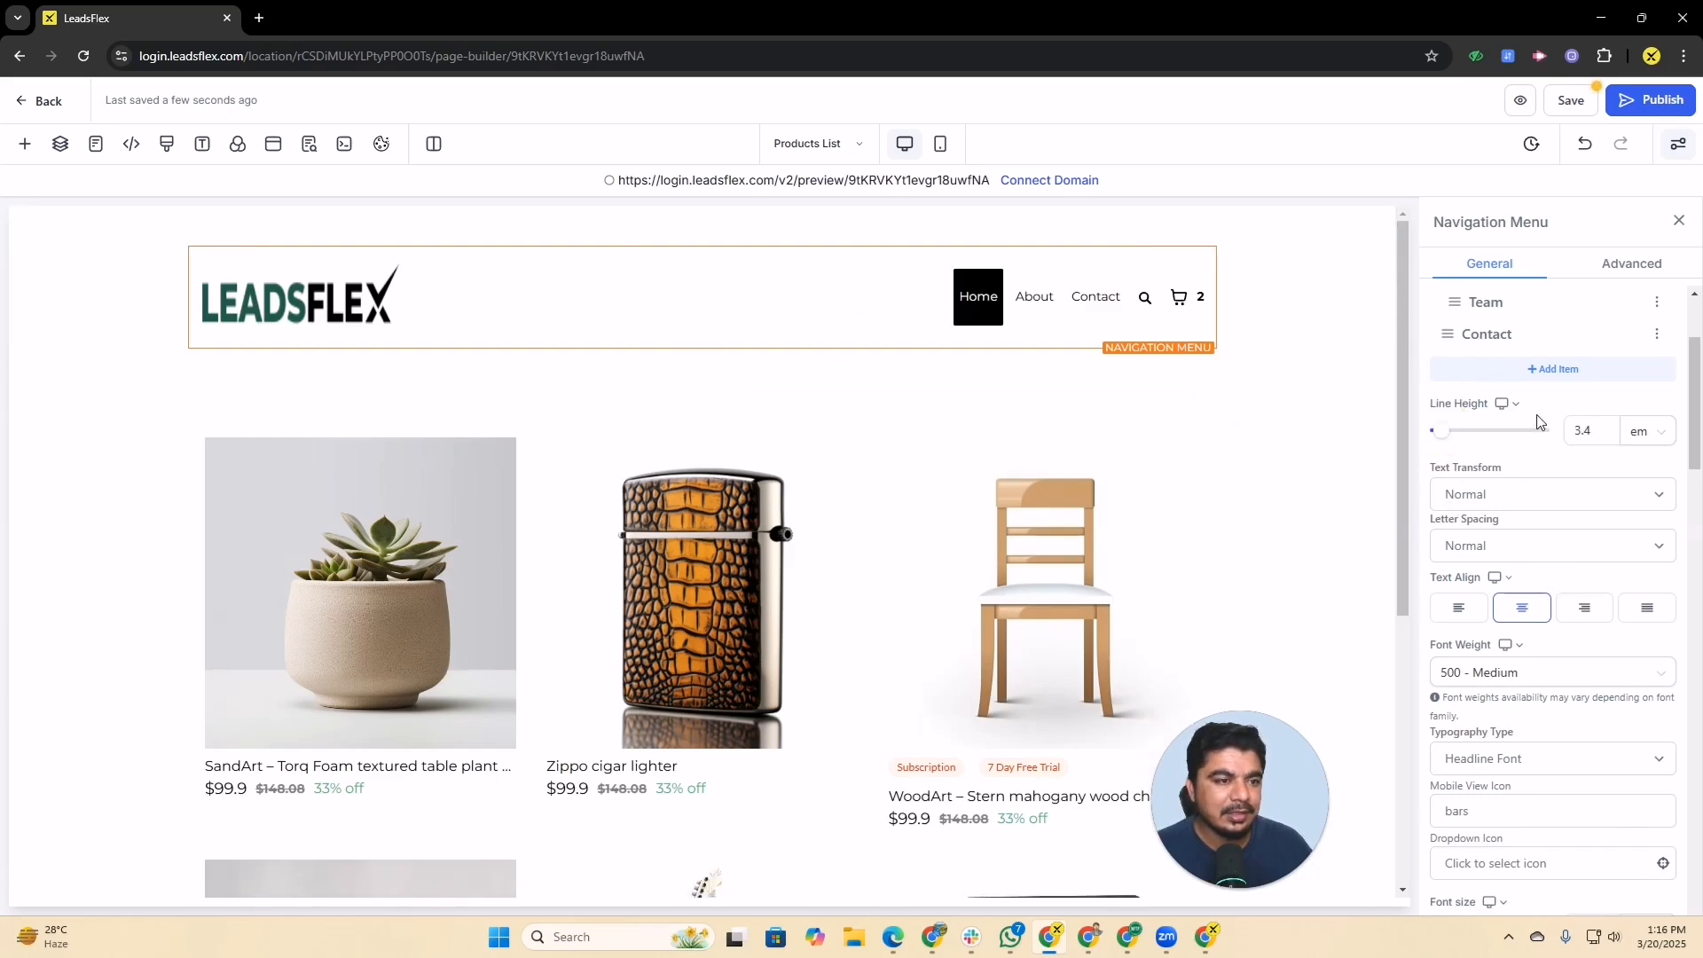
Set the left padding in the navigation menu's Menu Config to 17 px
scroll(1545, 417, down, 5)
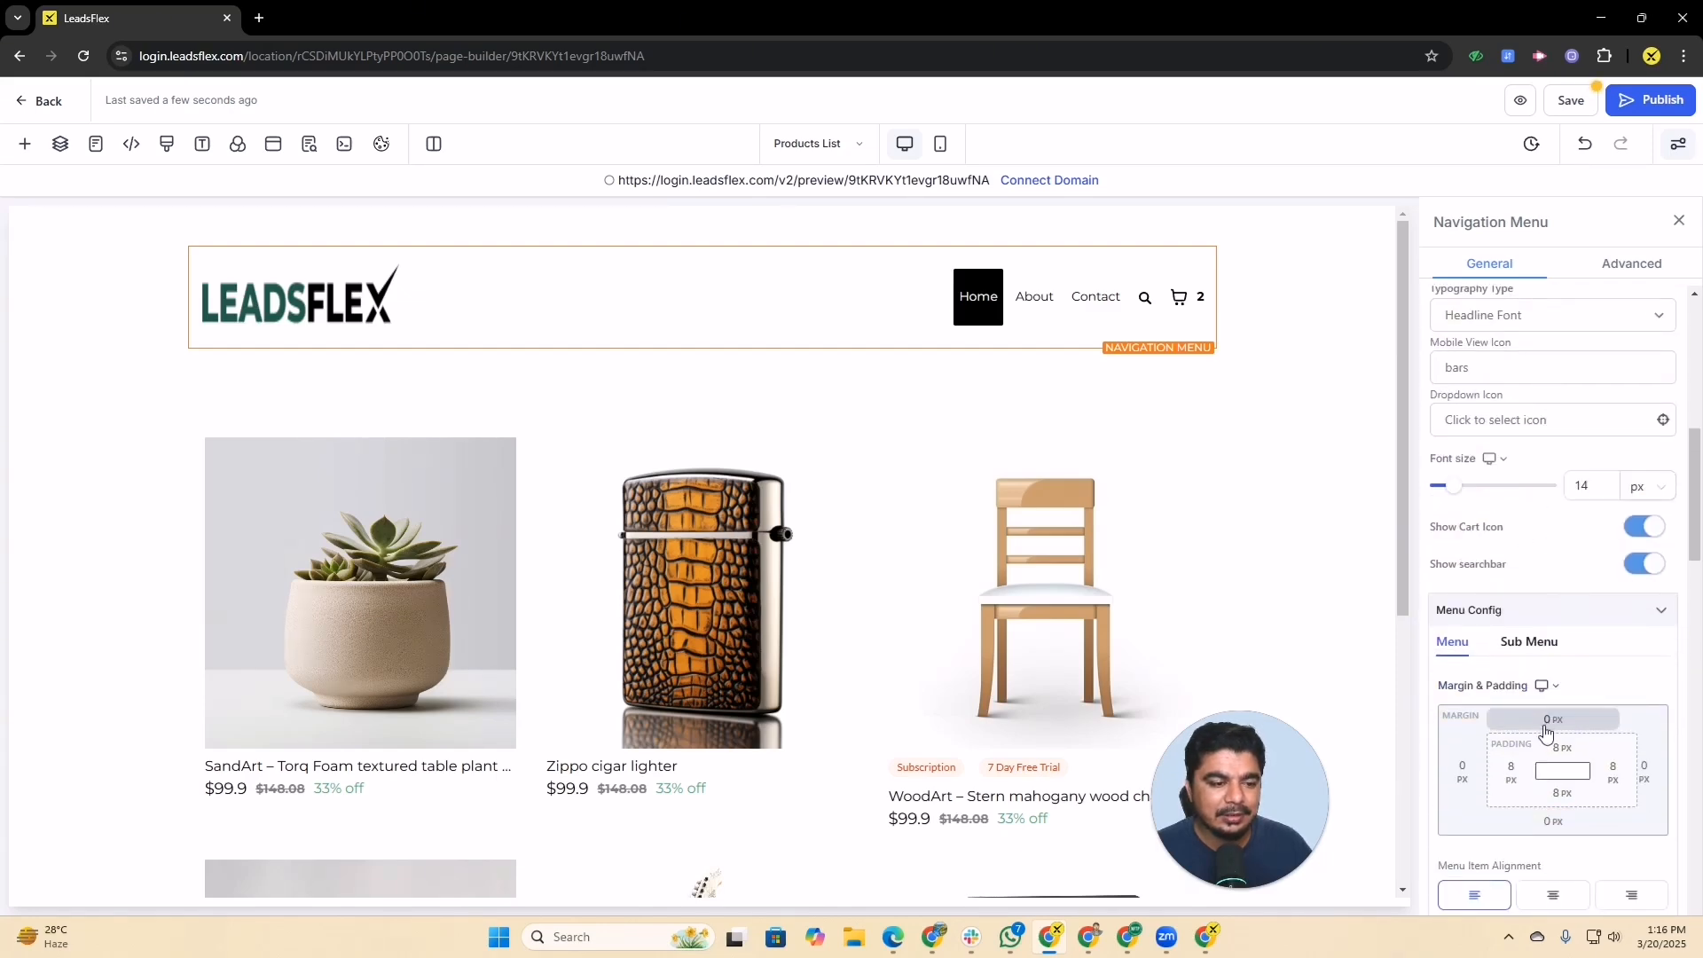
click(1513, 772)
mouse_move(1416, 626)
mouse_down()
mouse_move(1375, 609)
mouse_move(1448, 624)
mouse_move(1570, 611)
mouse_move(1413, 615)
mouse_move(1436, 612)
mouse_up()
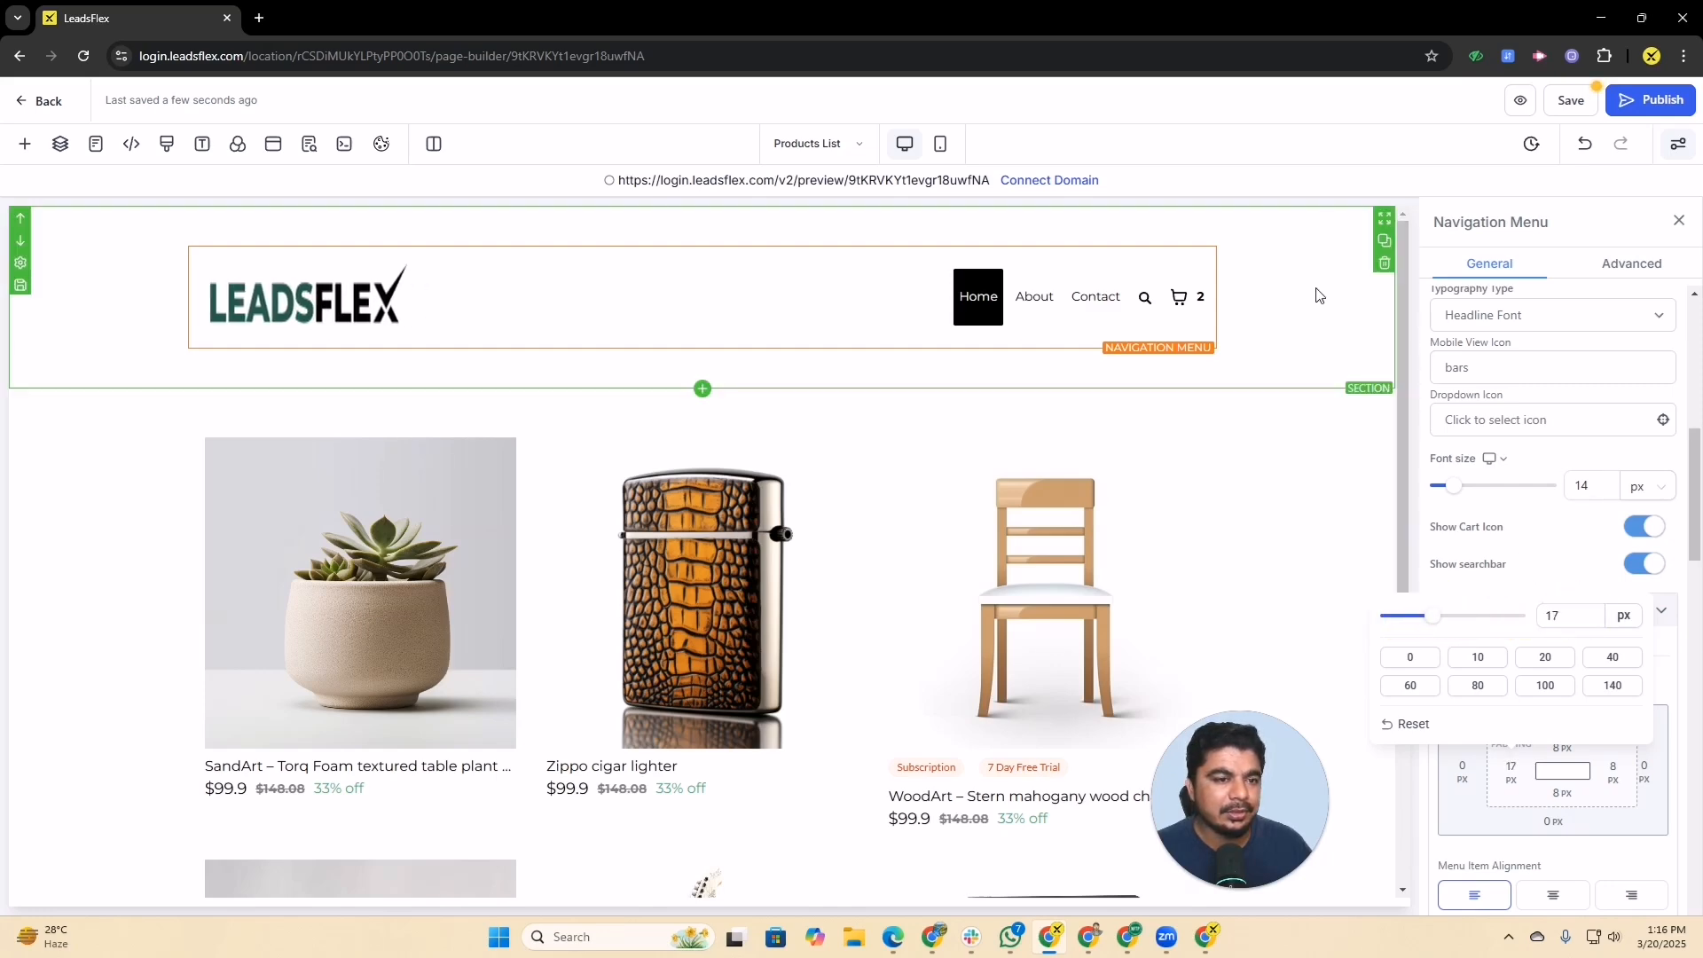
click(843, 333)
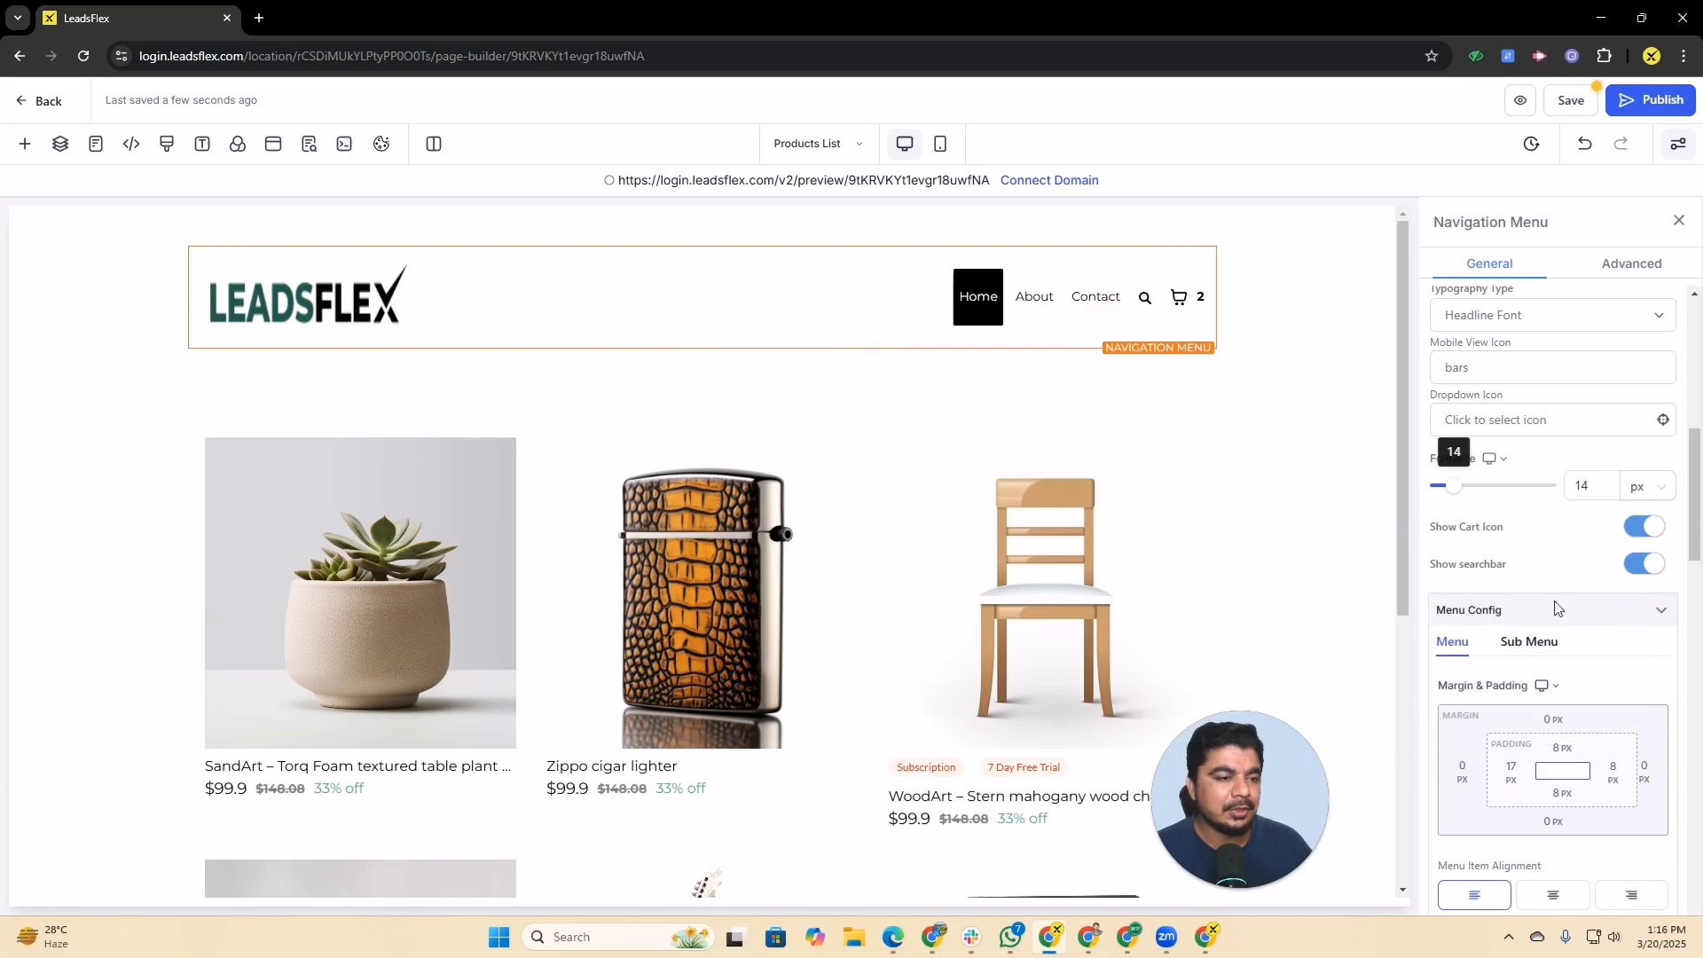
Review the navigation menu's remaining settings and the Team item's Go To options, leaving its configuration without submitting
scroll(1554, 607, down, 4)
scroll(1564, 734, down, 10)
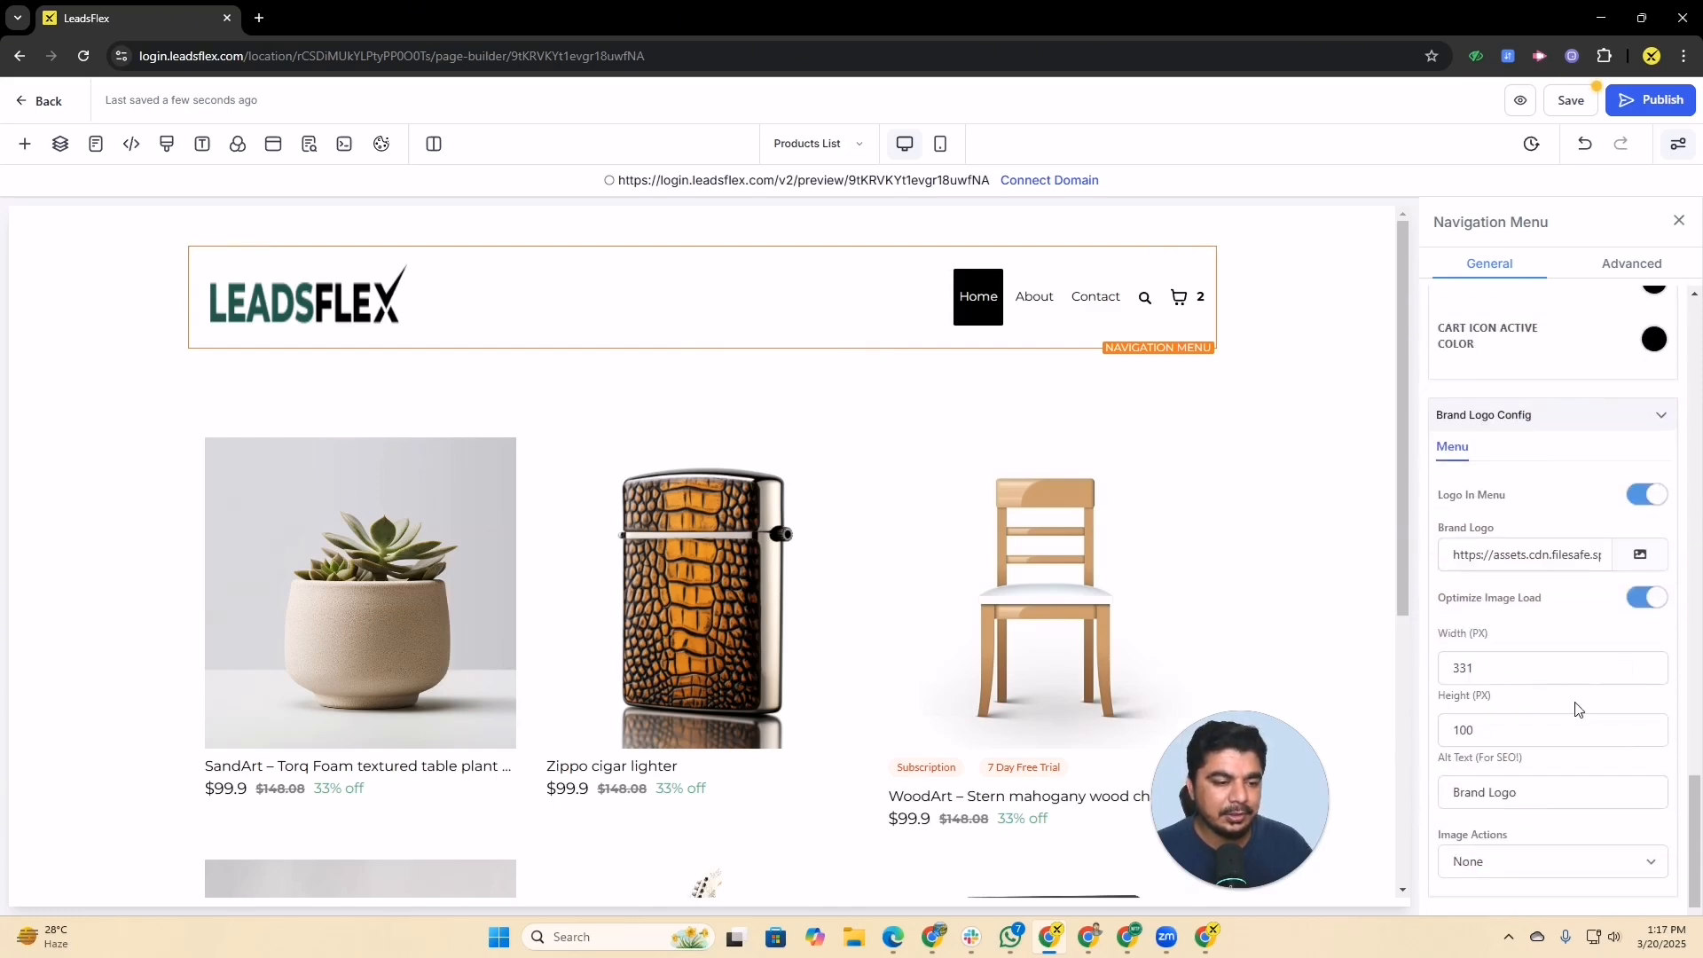
scroll(1576, 707, up, 12)
scroll(1581, 709, up, 4)
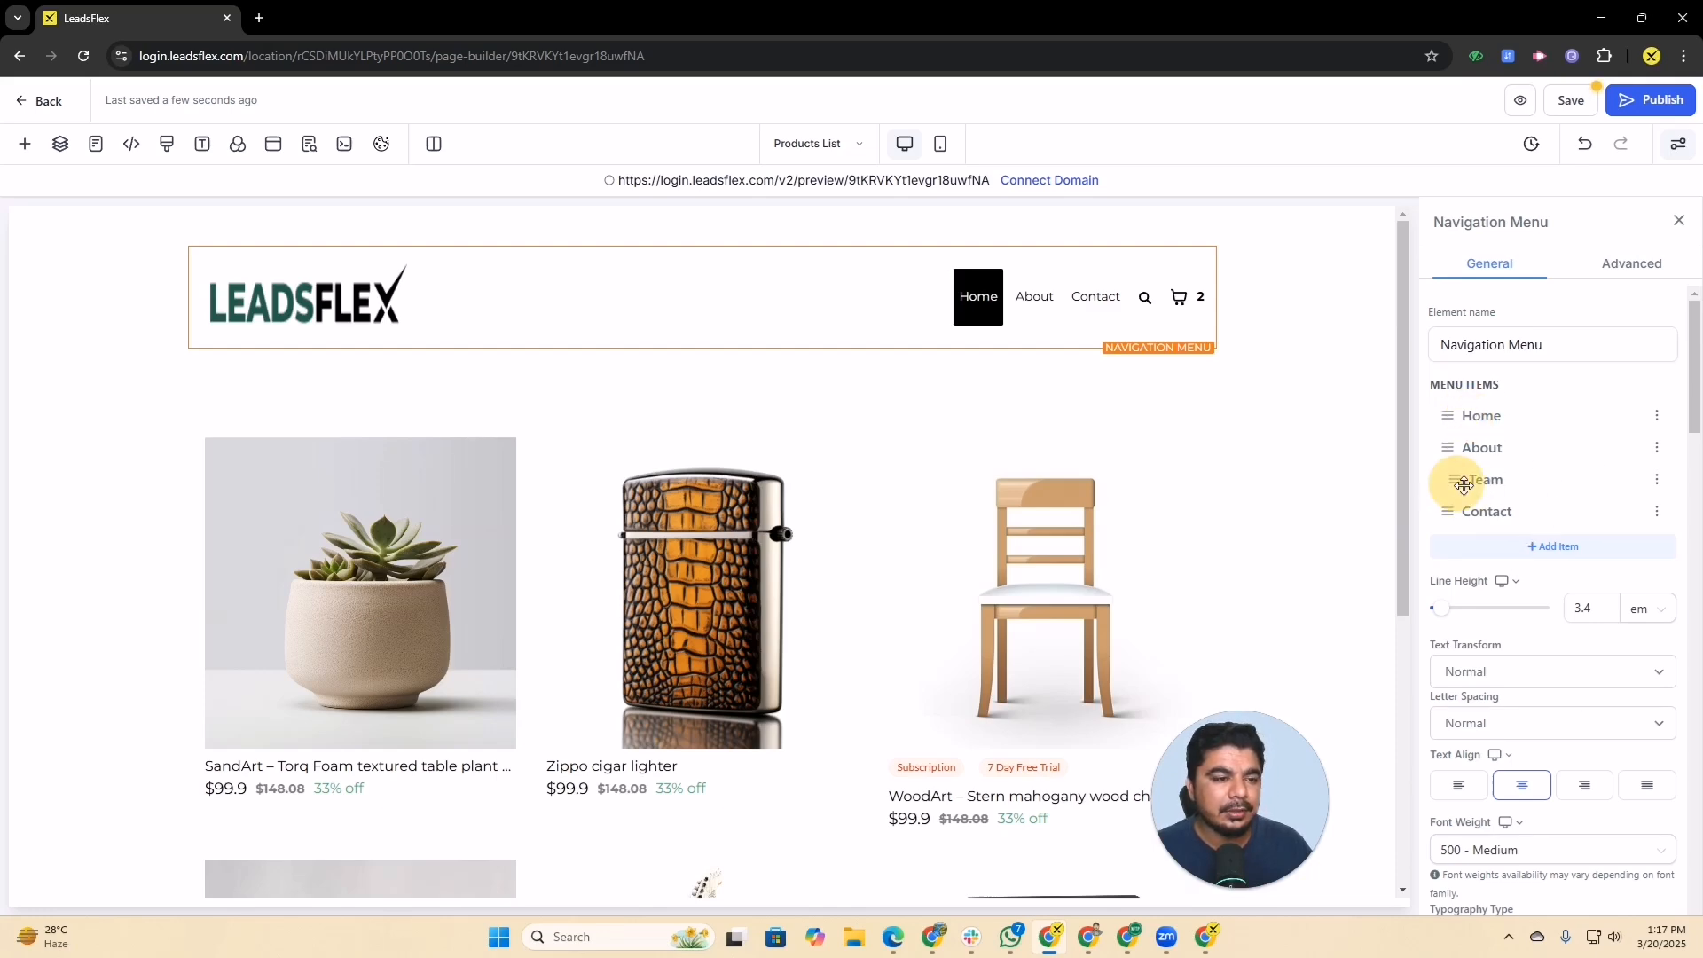
click(1658, 480)
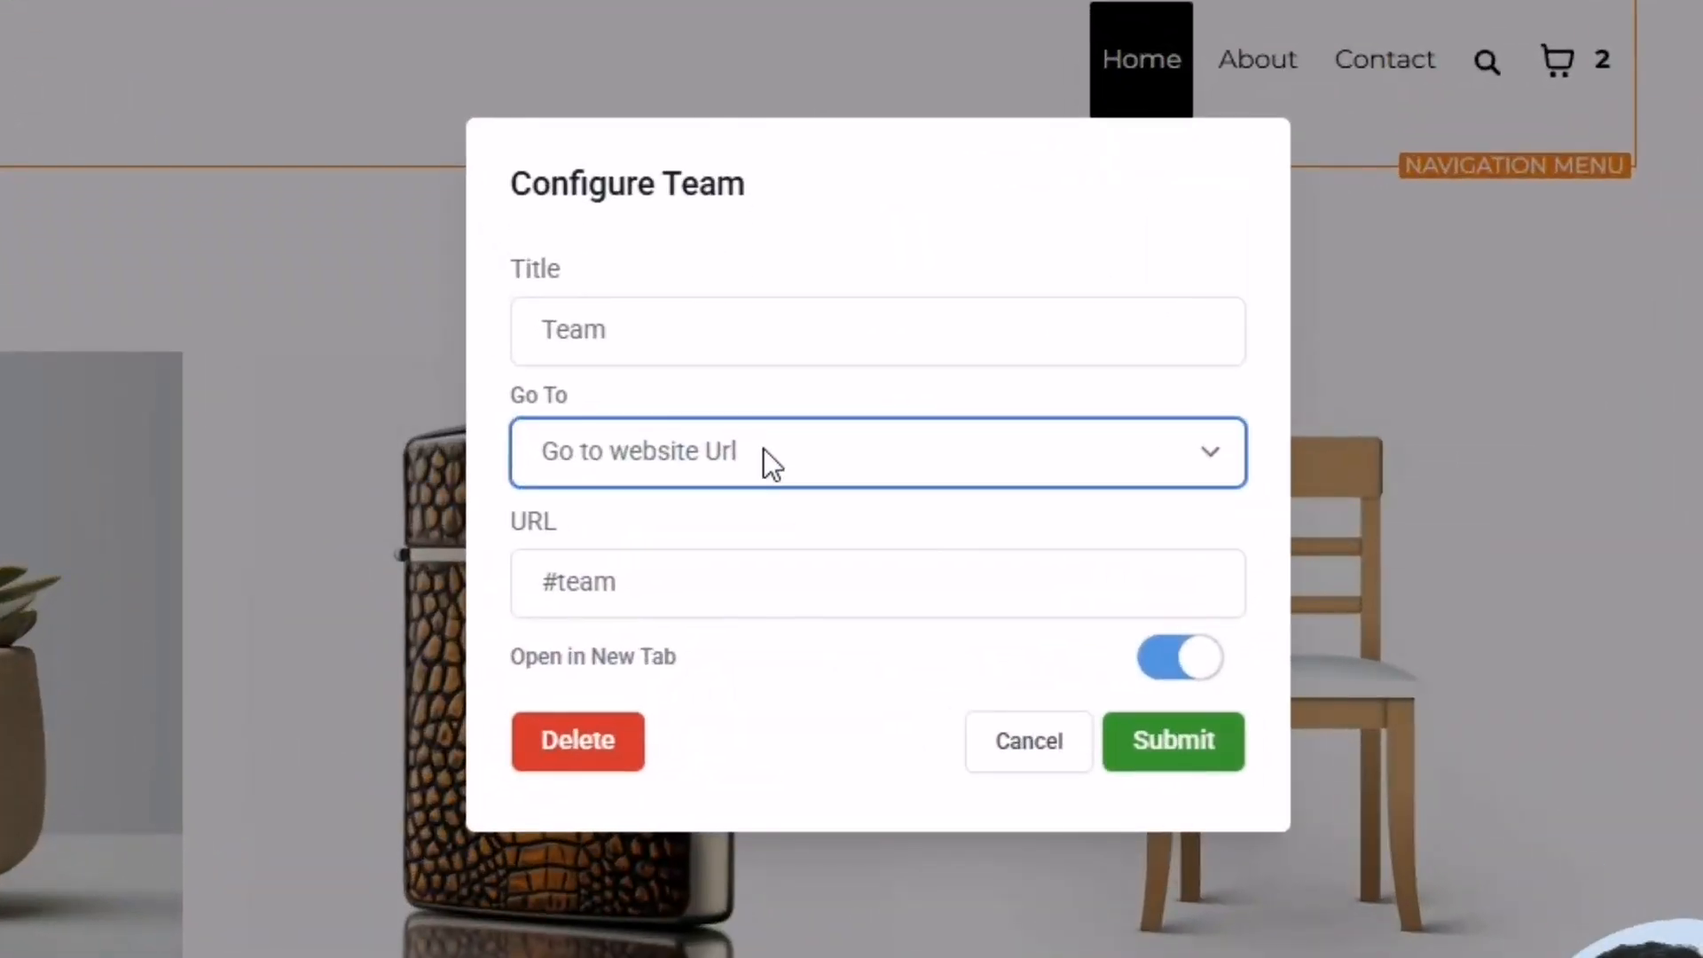
click(763, 448)
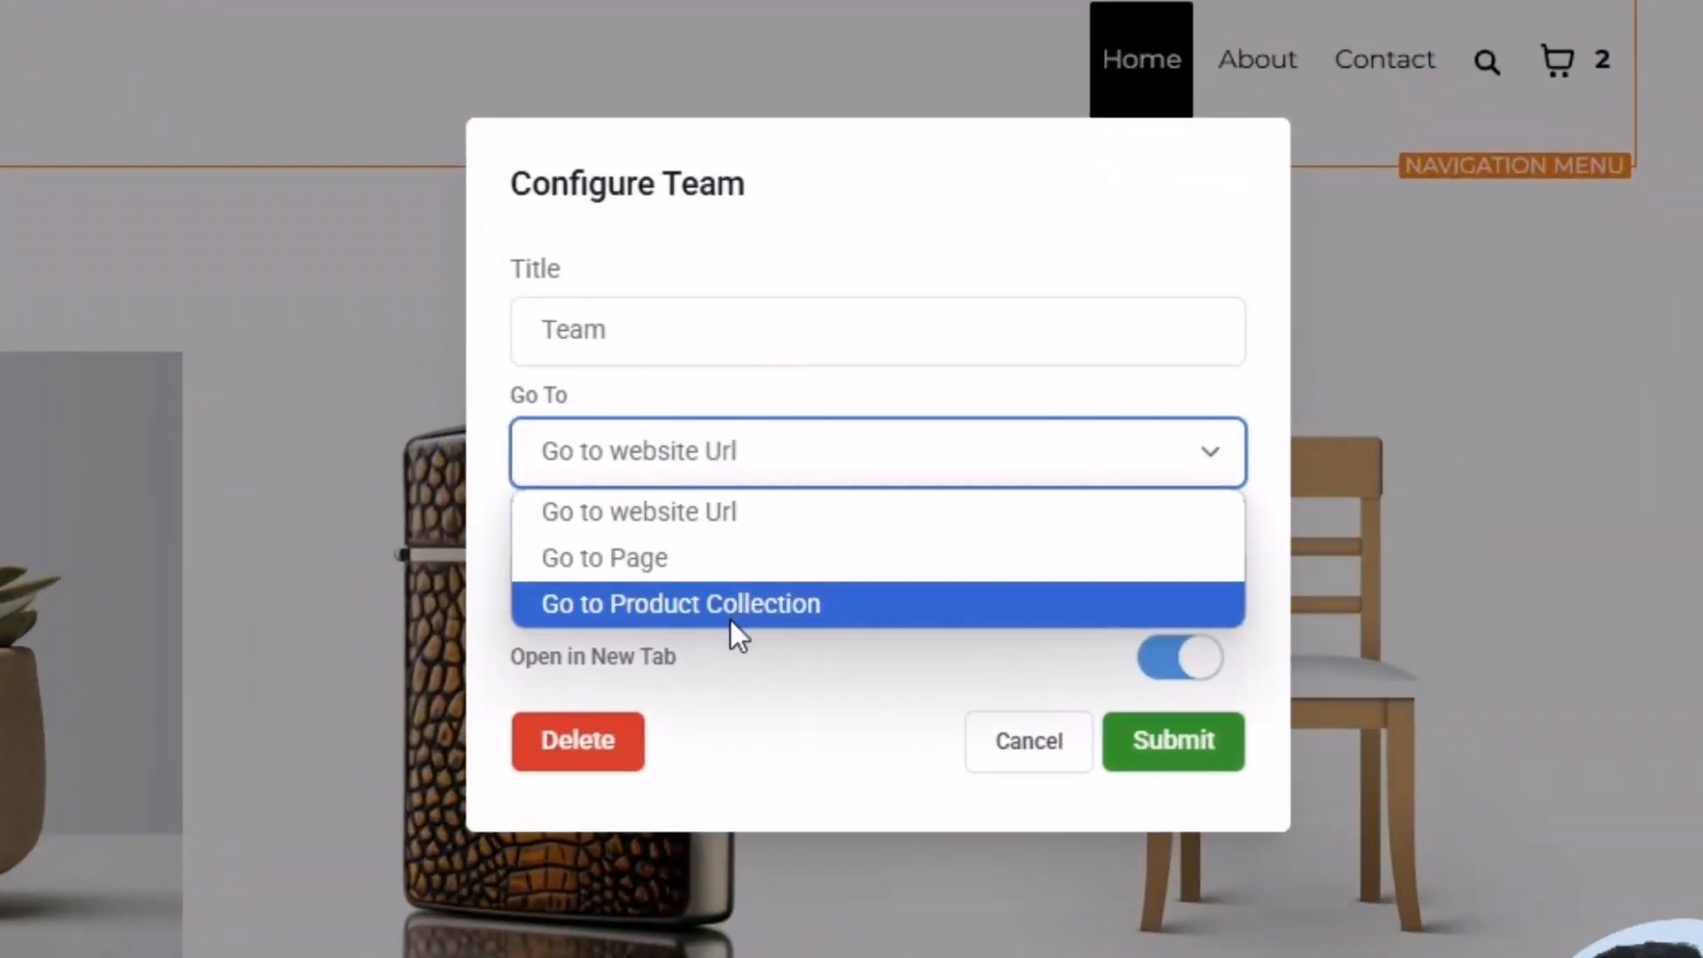
click(931, 663)
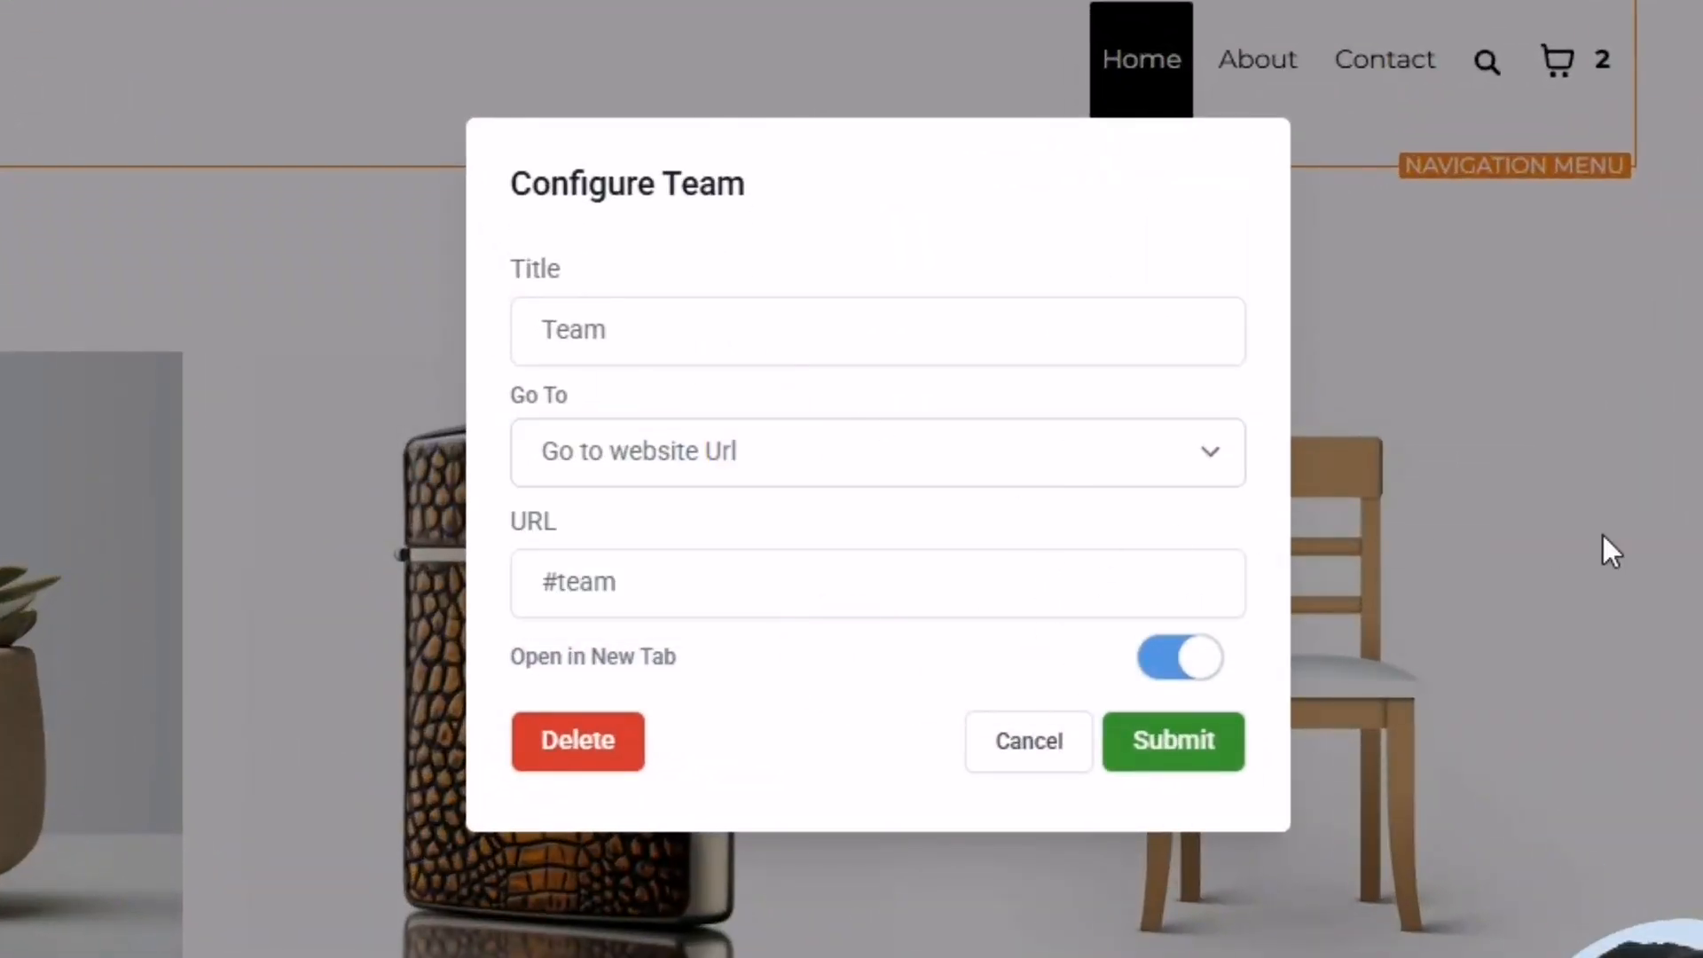
click(1047, 744)
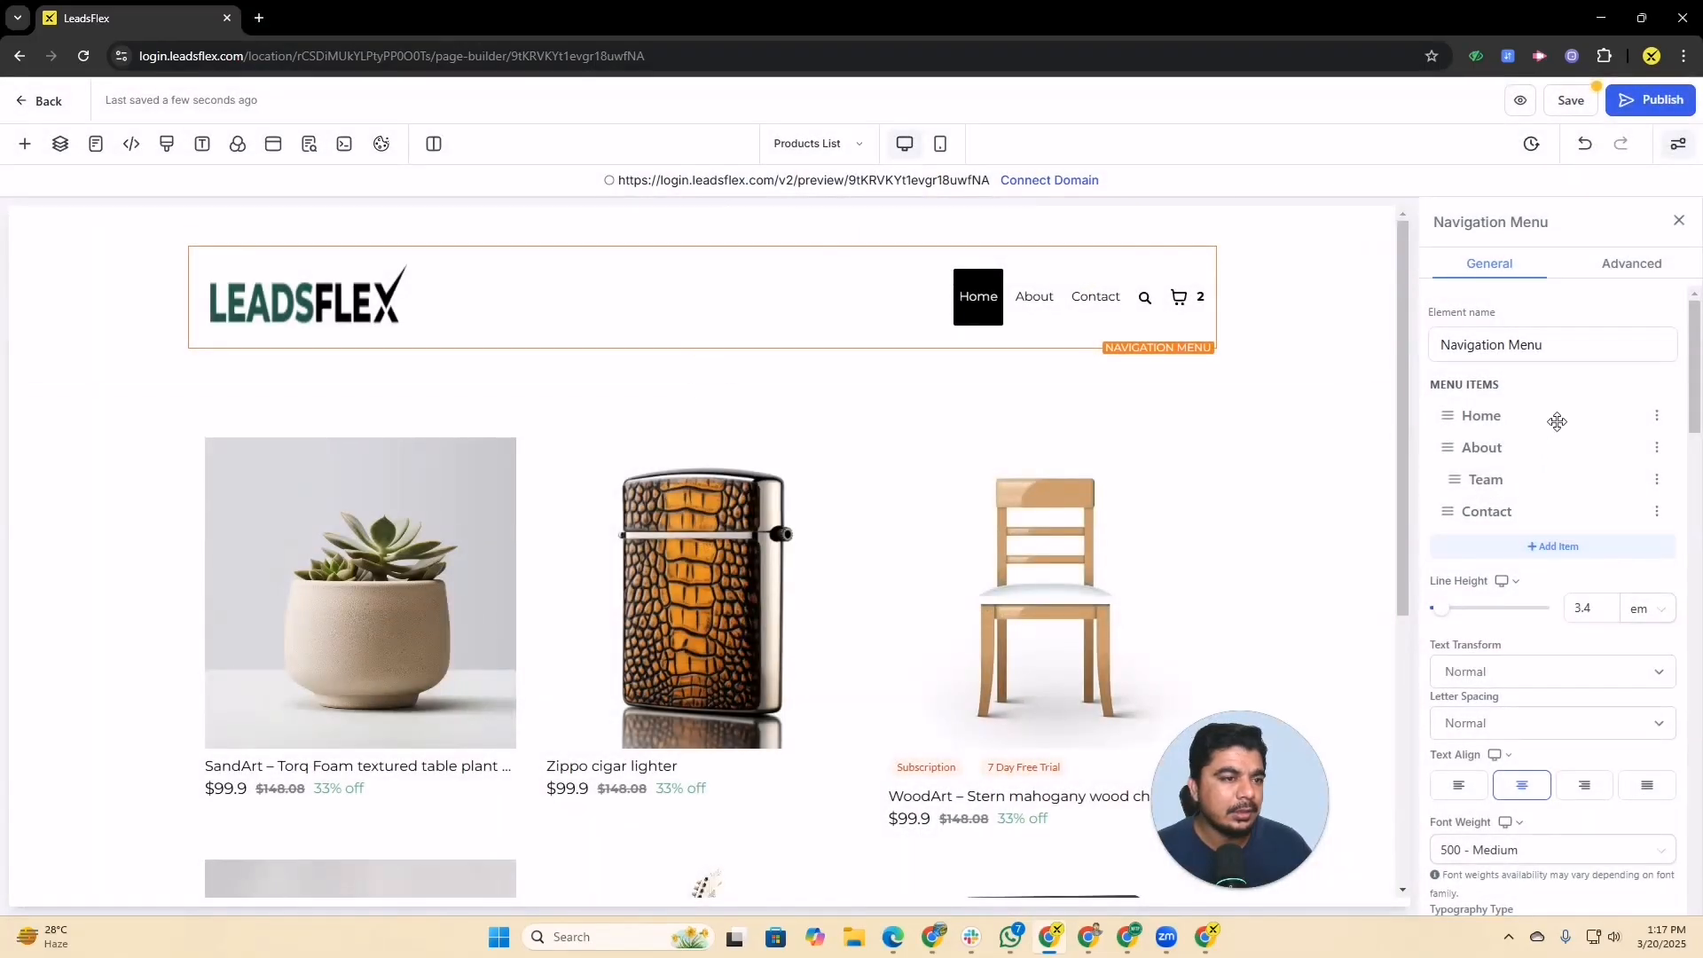
scroll(1562, 443, down, 7)
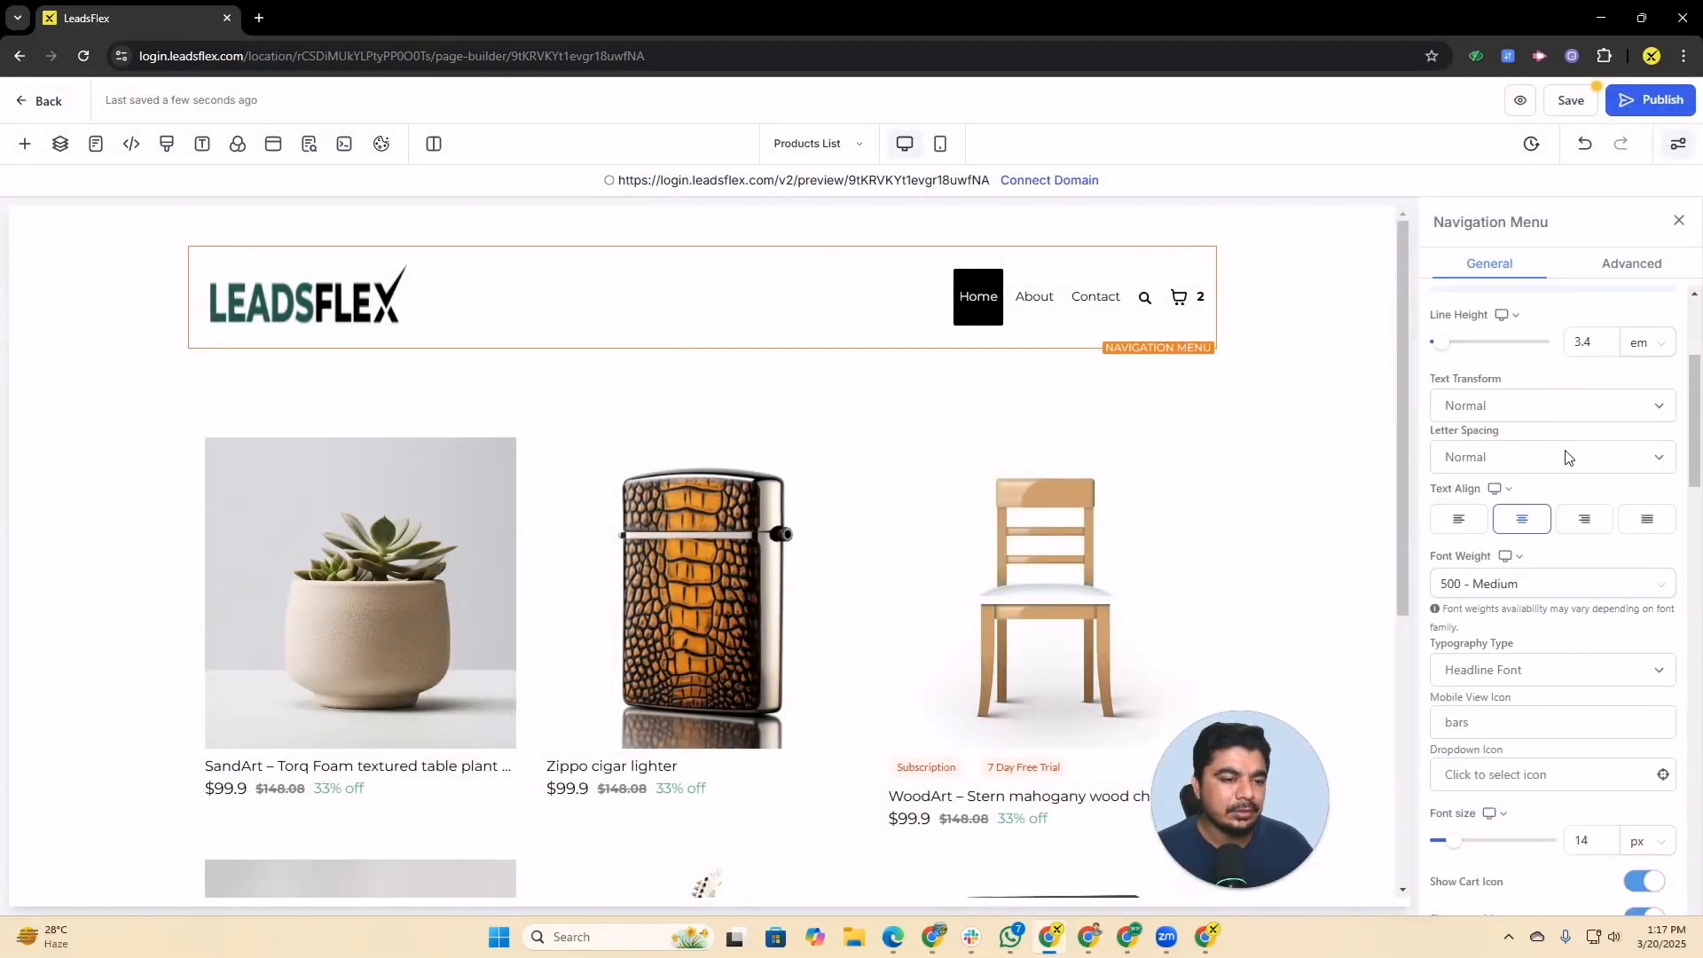
scroll(1569, 467, down, 8)
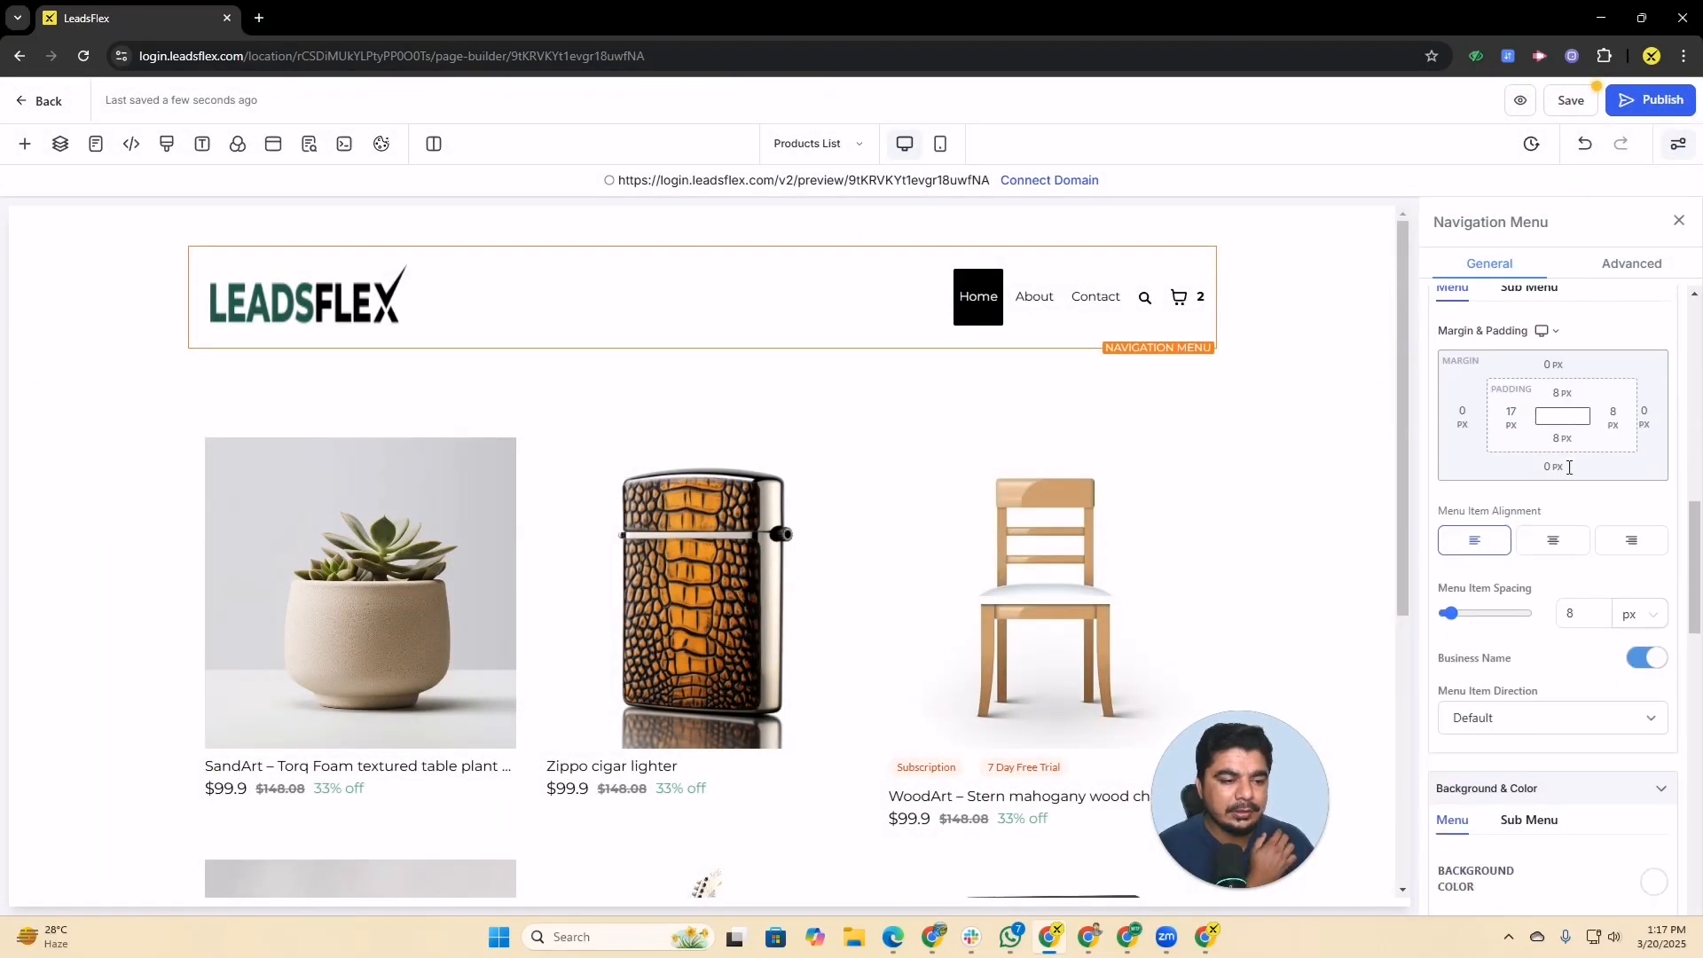
scroll(1569, 468, down, 6)
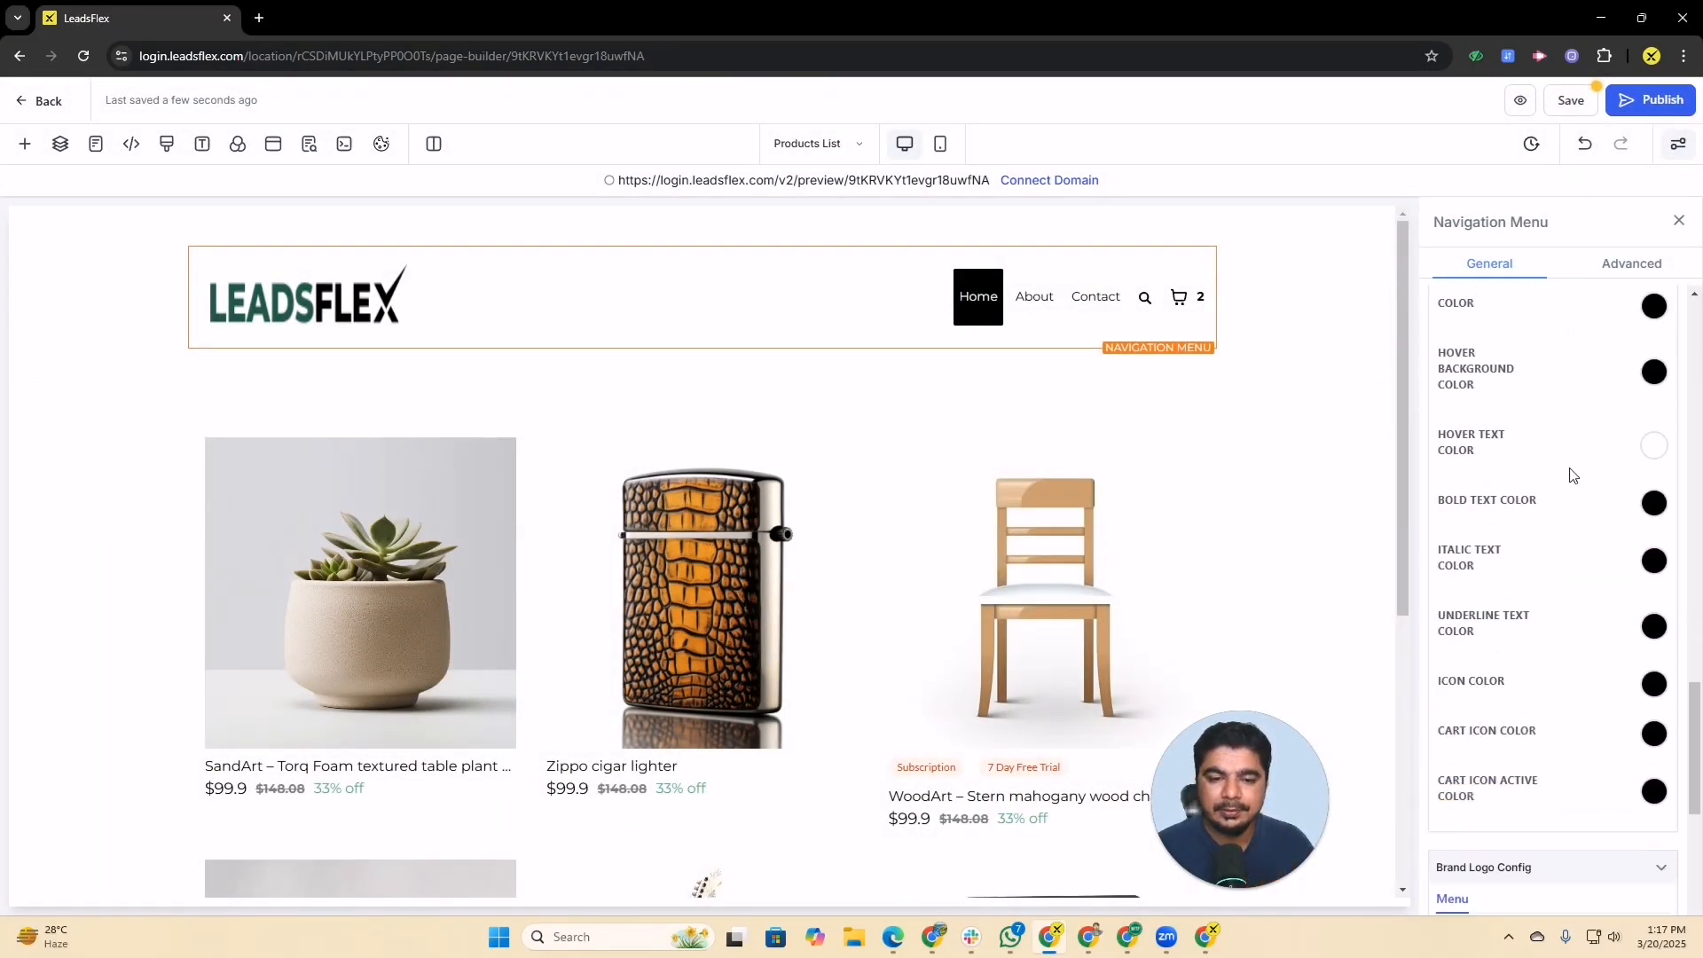
Add a full-width section with a 1 Column row between the header and the product list
click(727, 530)
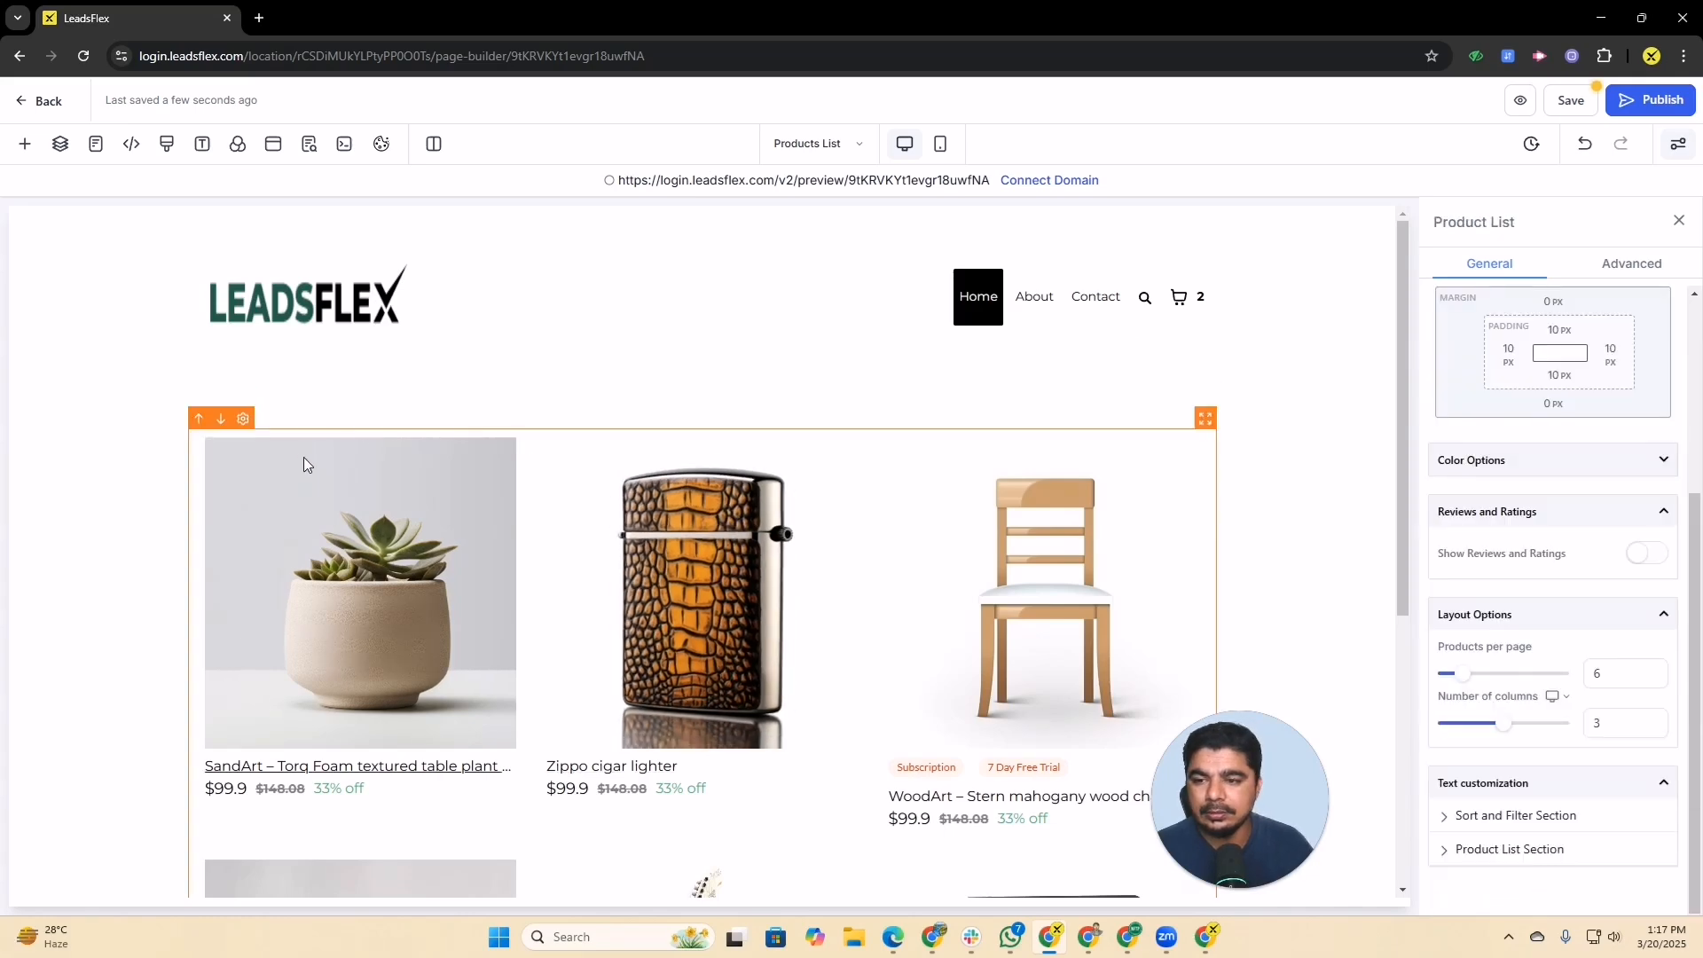
click(605, 387)
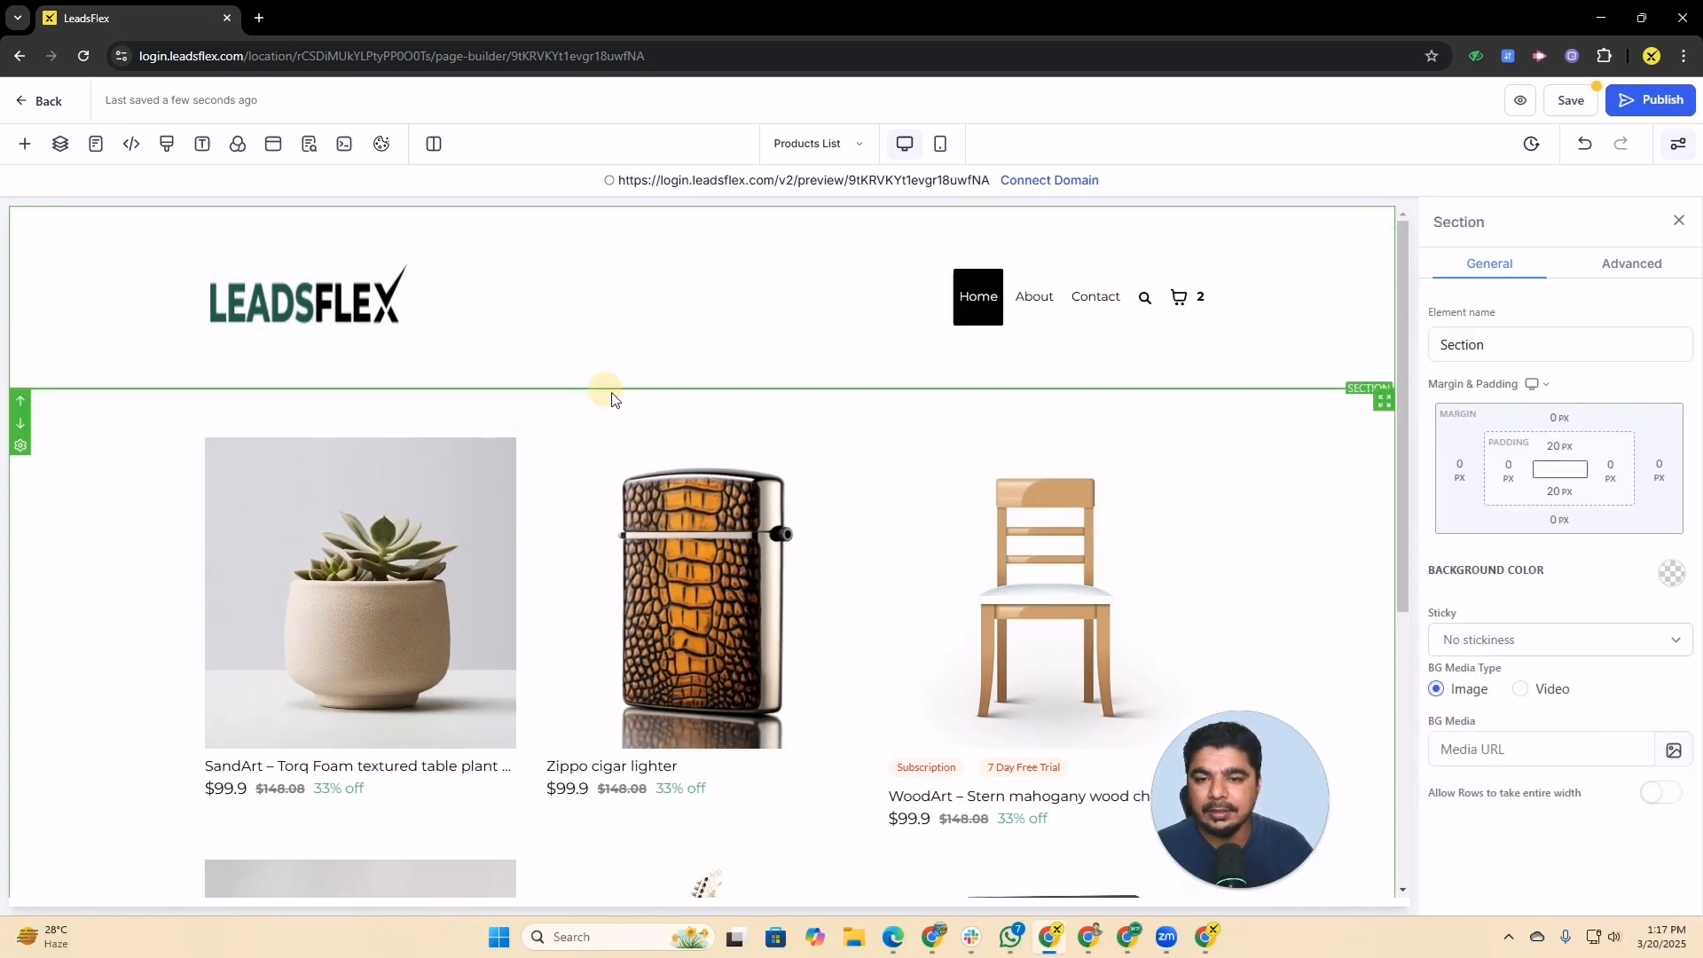
click(700, 389)
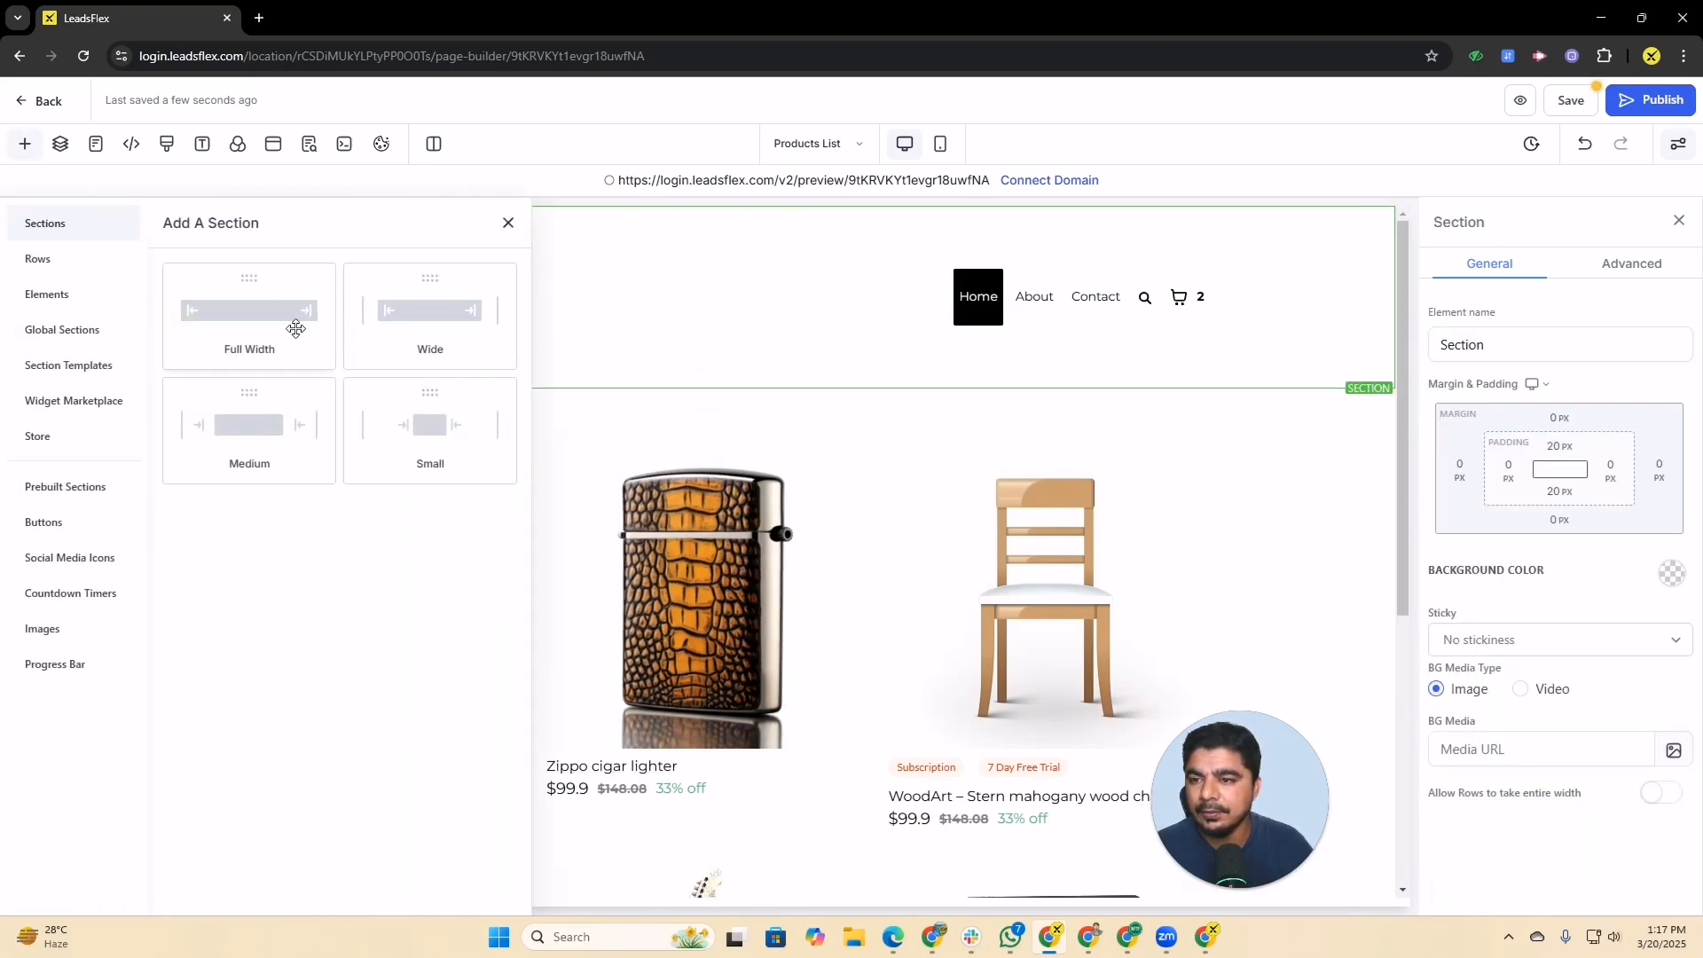
click(293, 327)
click(705, 456)
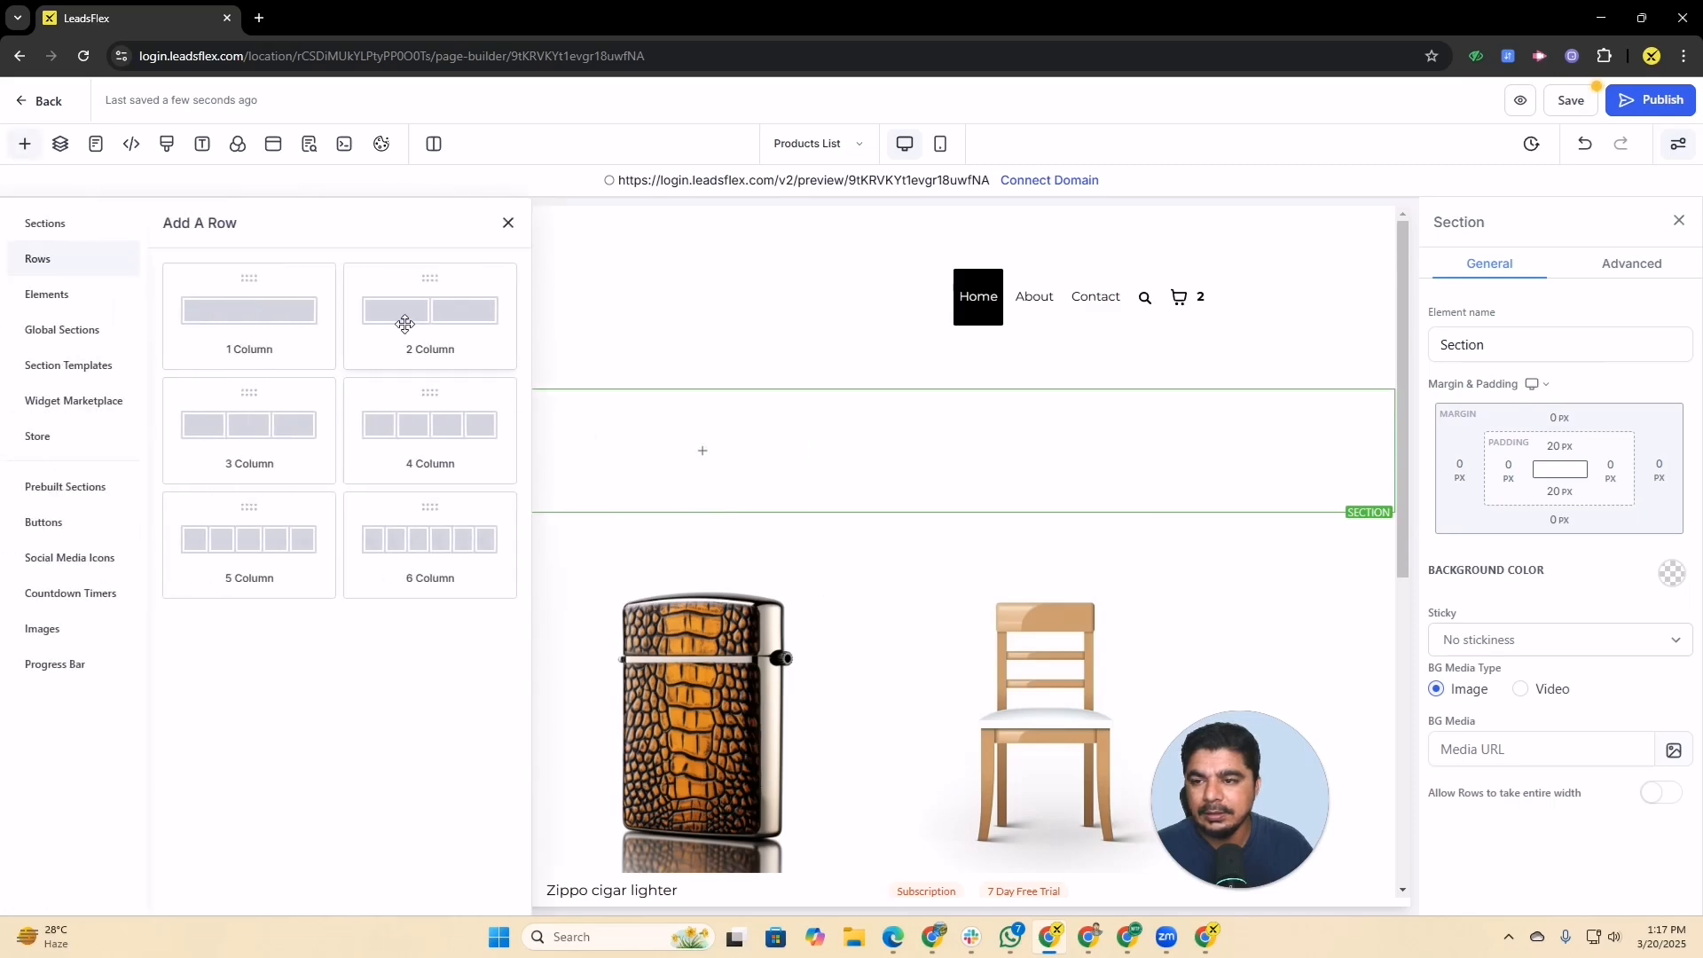
click(257, 328)
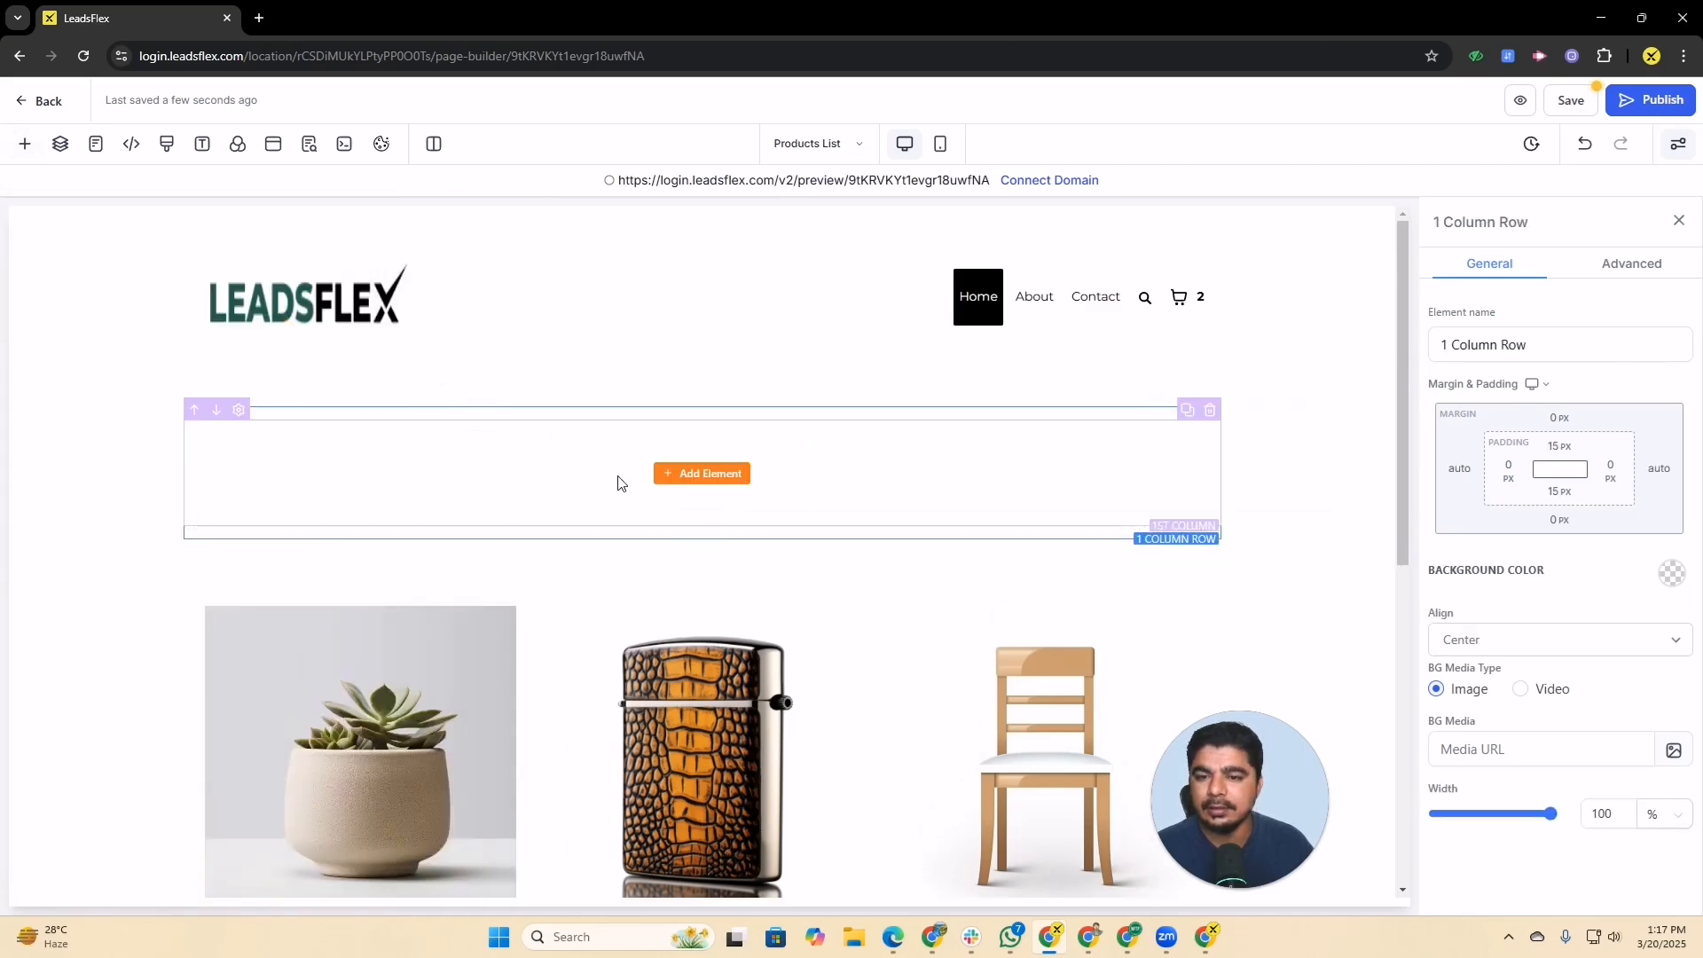
Search the elements for "pro" and place a Featured Products element in the new row's column
click(679, 479)
click(331, 280)
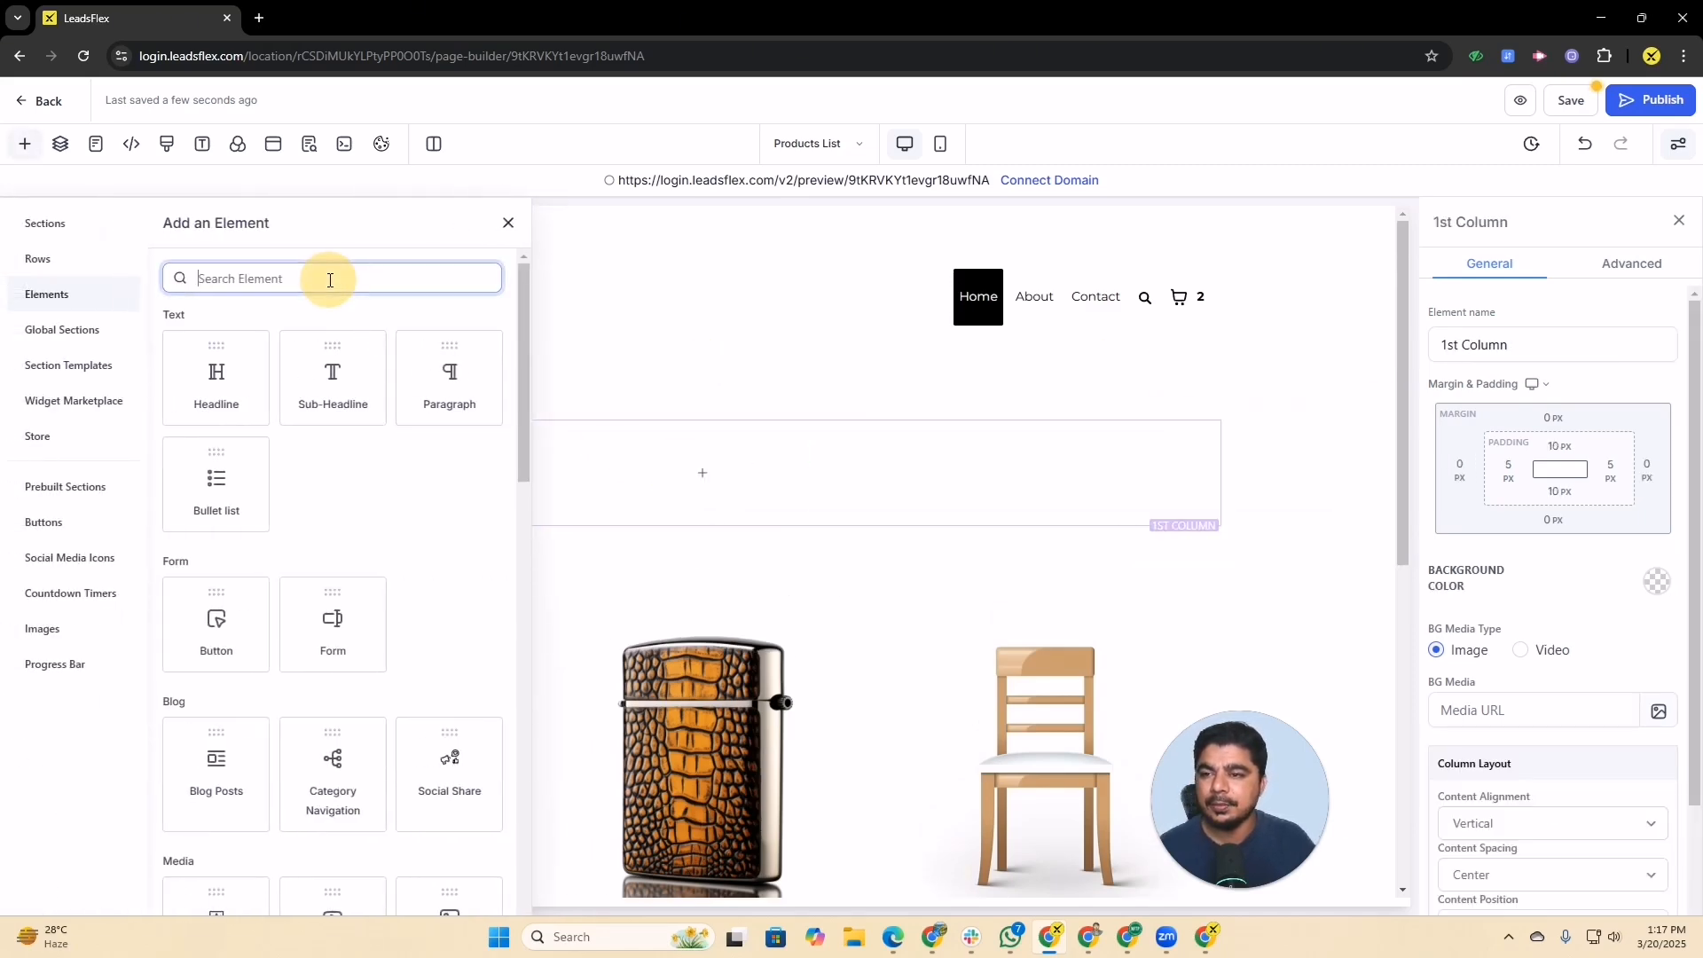
text(pro)
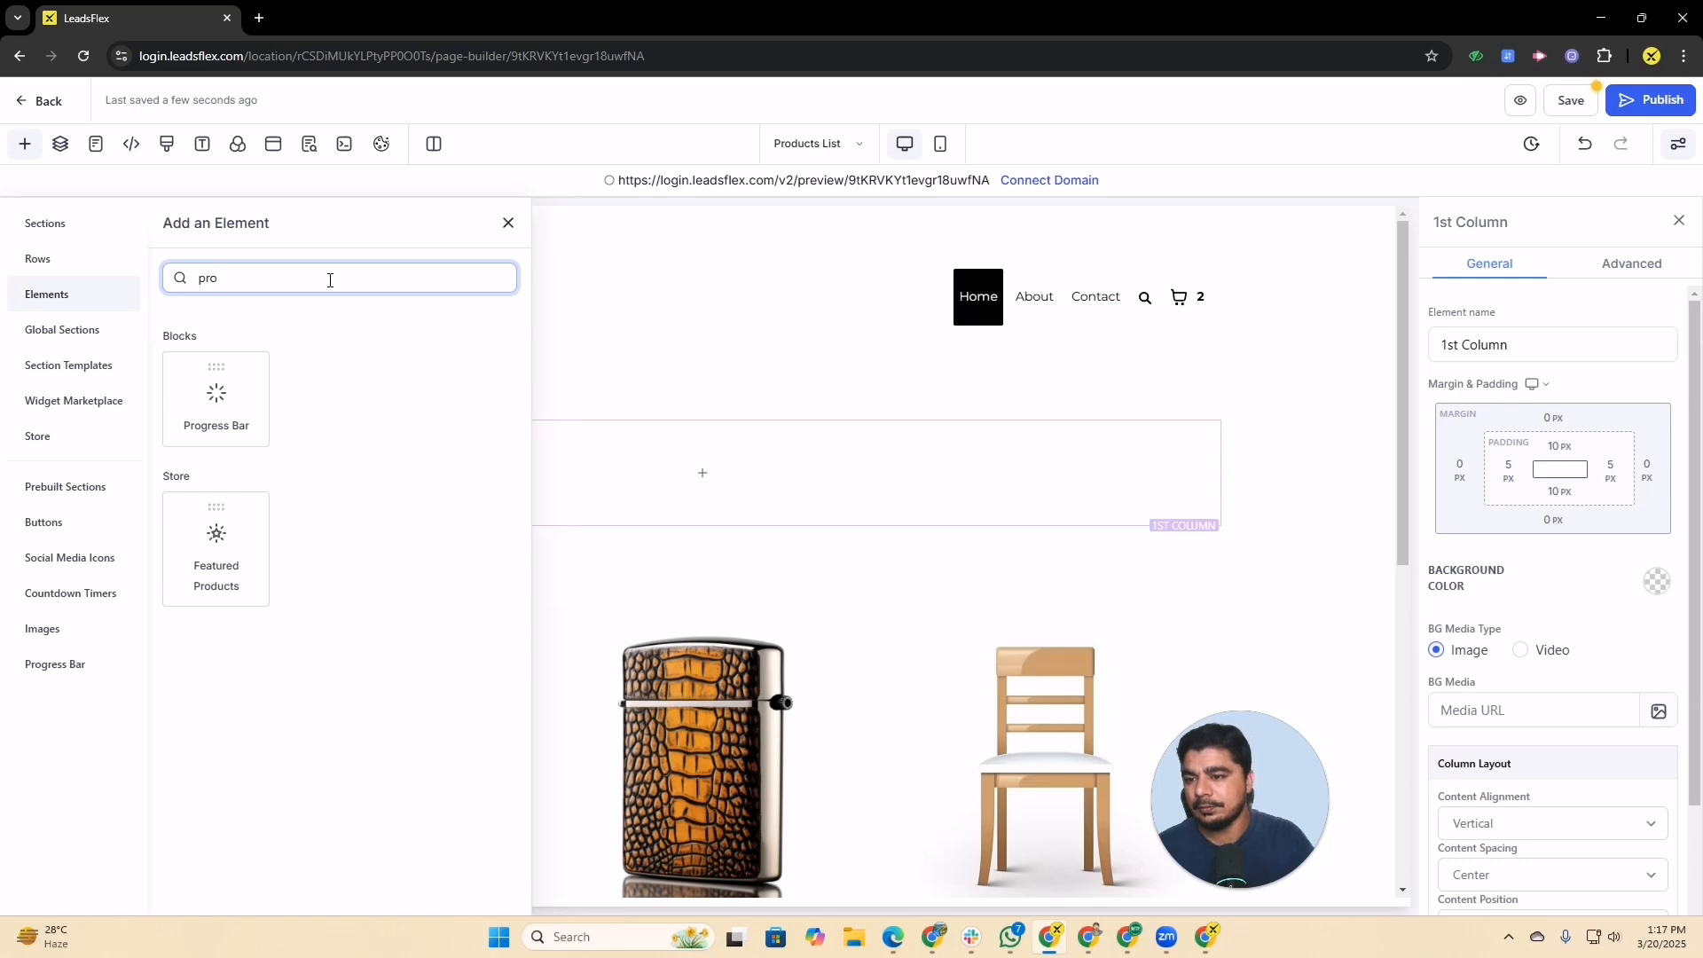
drag(233, 555, 596, 532)
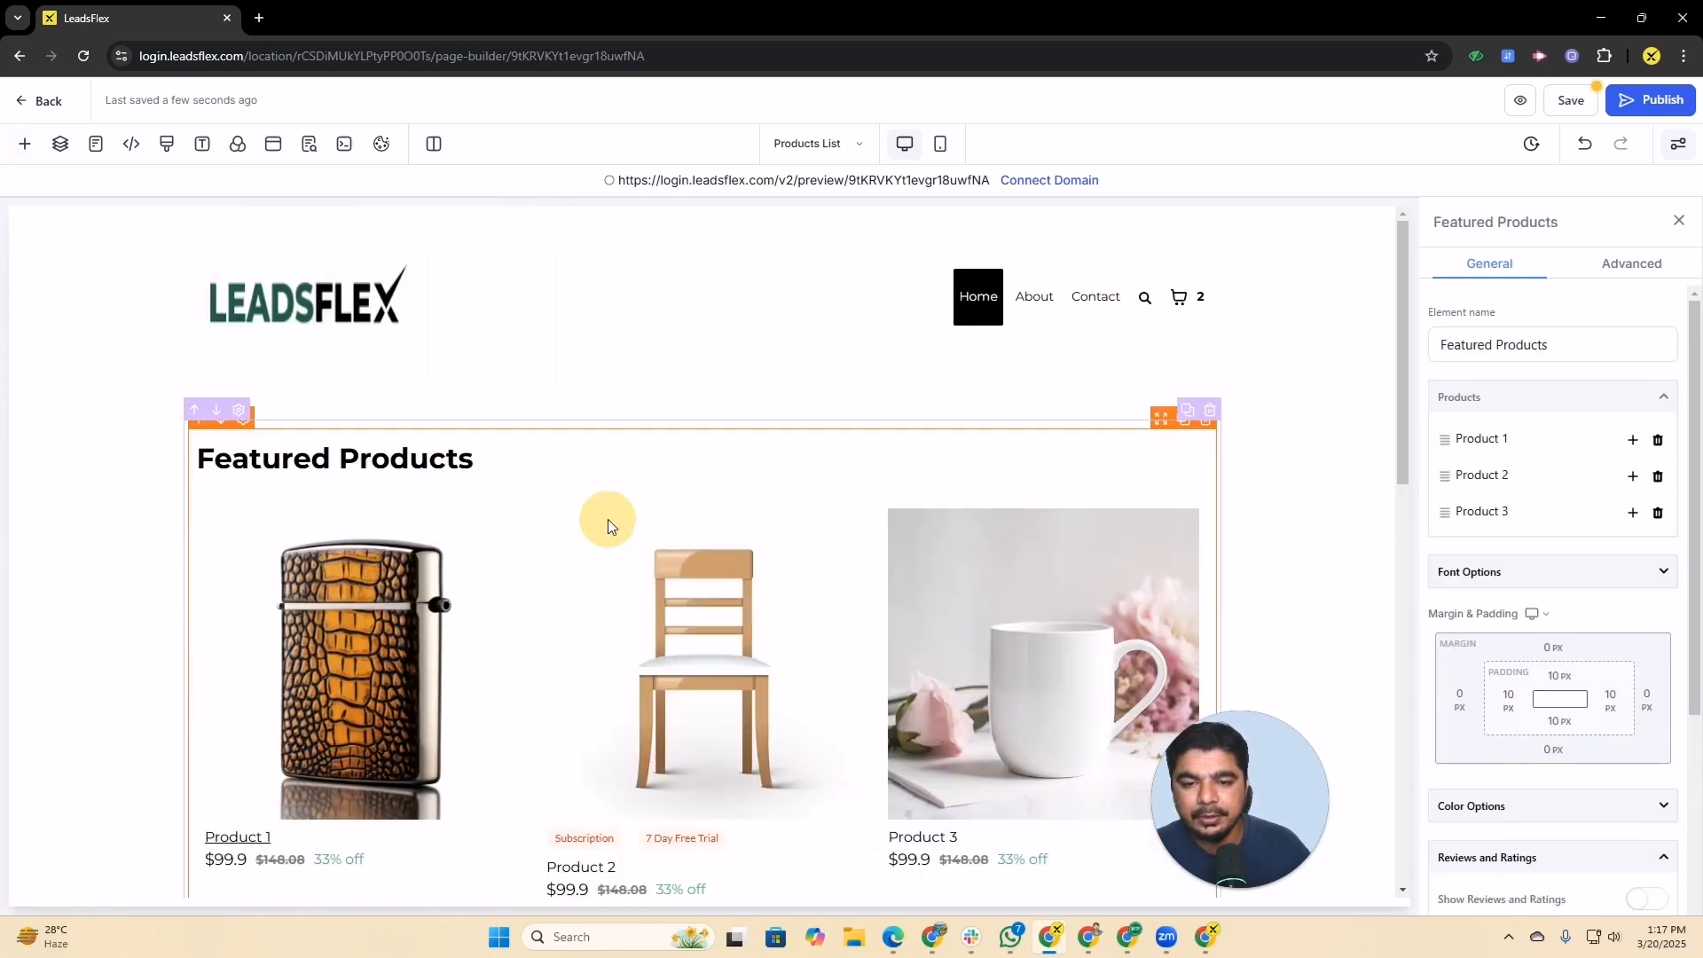
scroll(737, 619, down, 4)
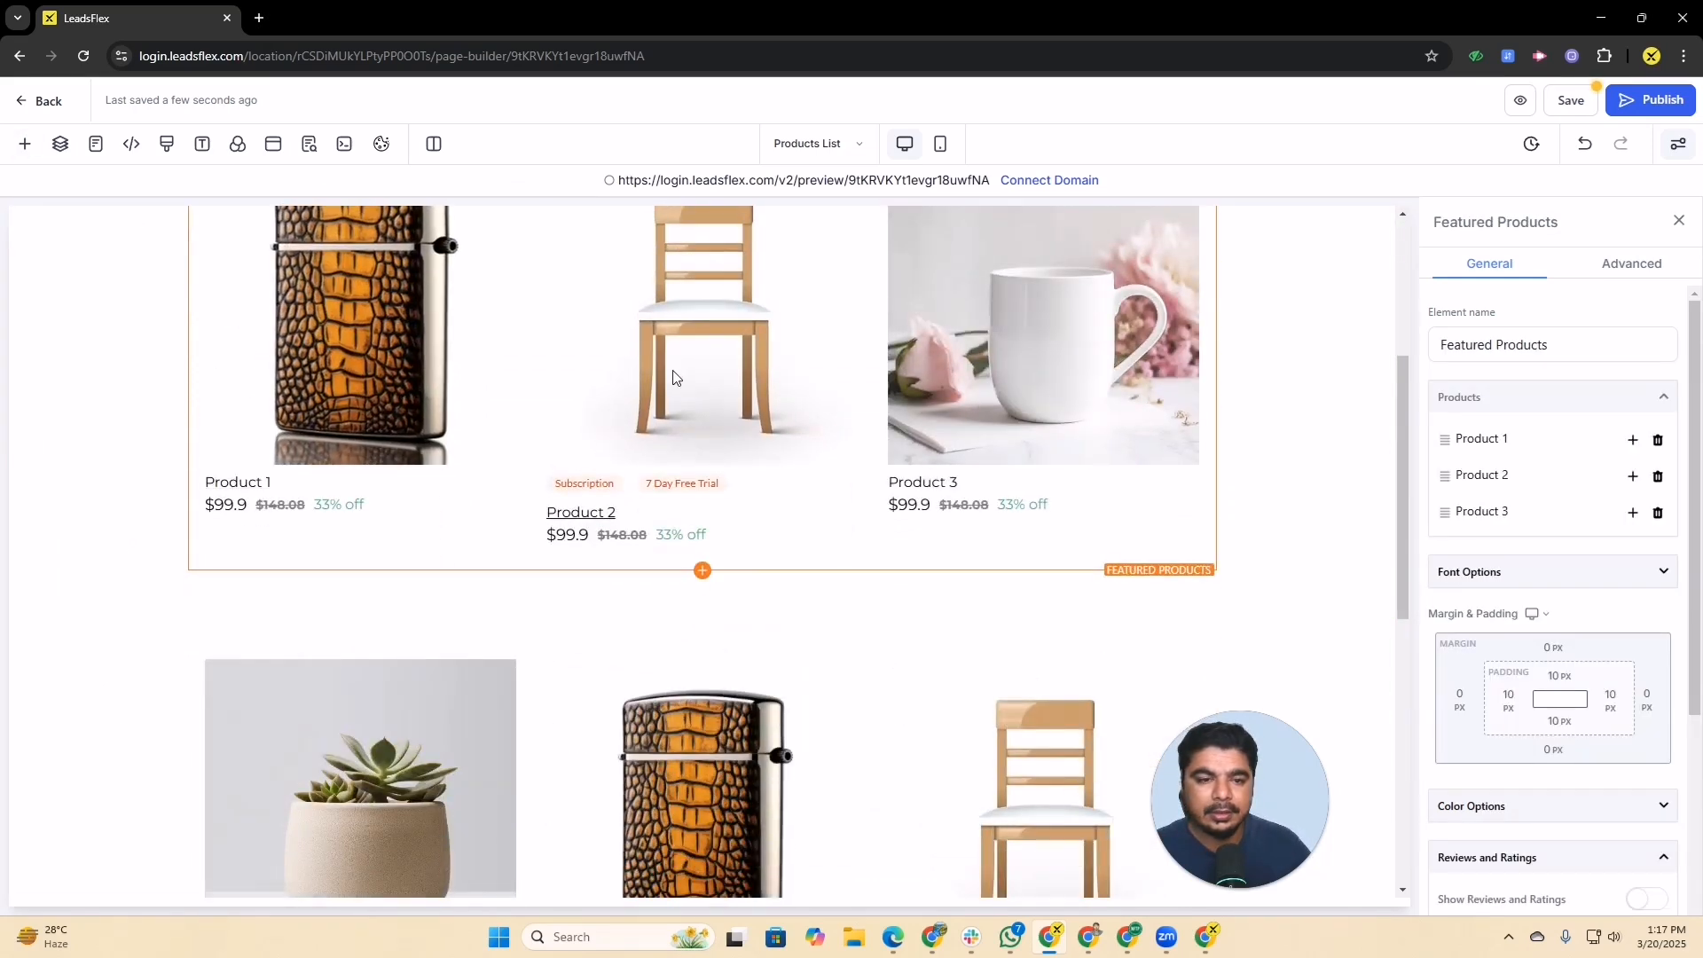
scroll(697, 381, up, 1)
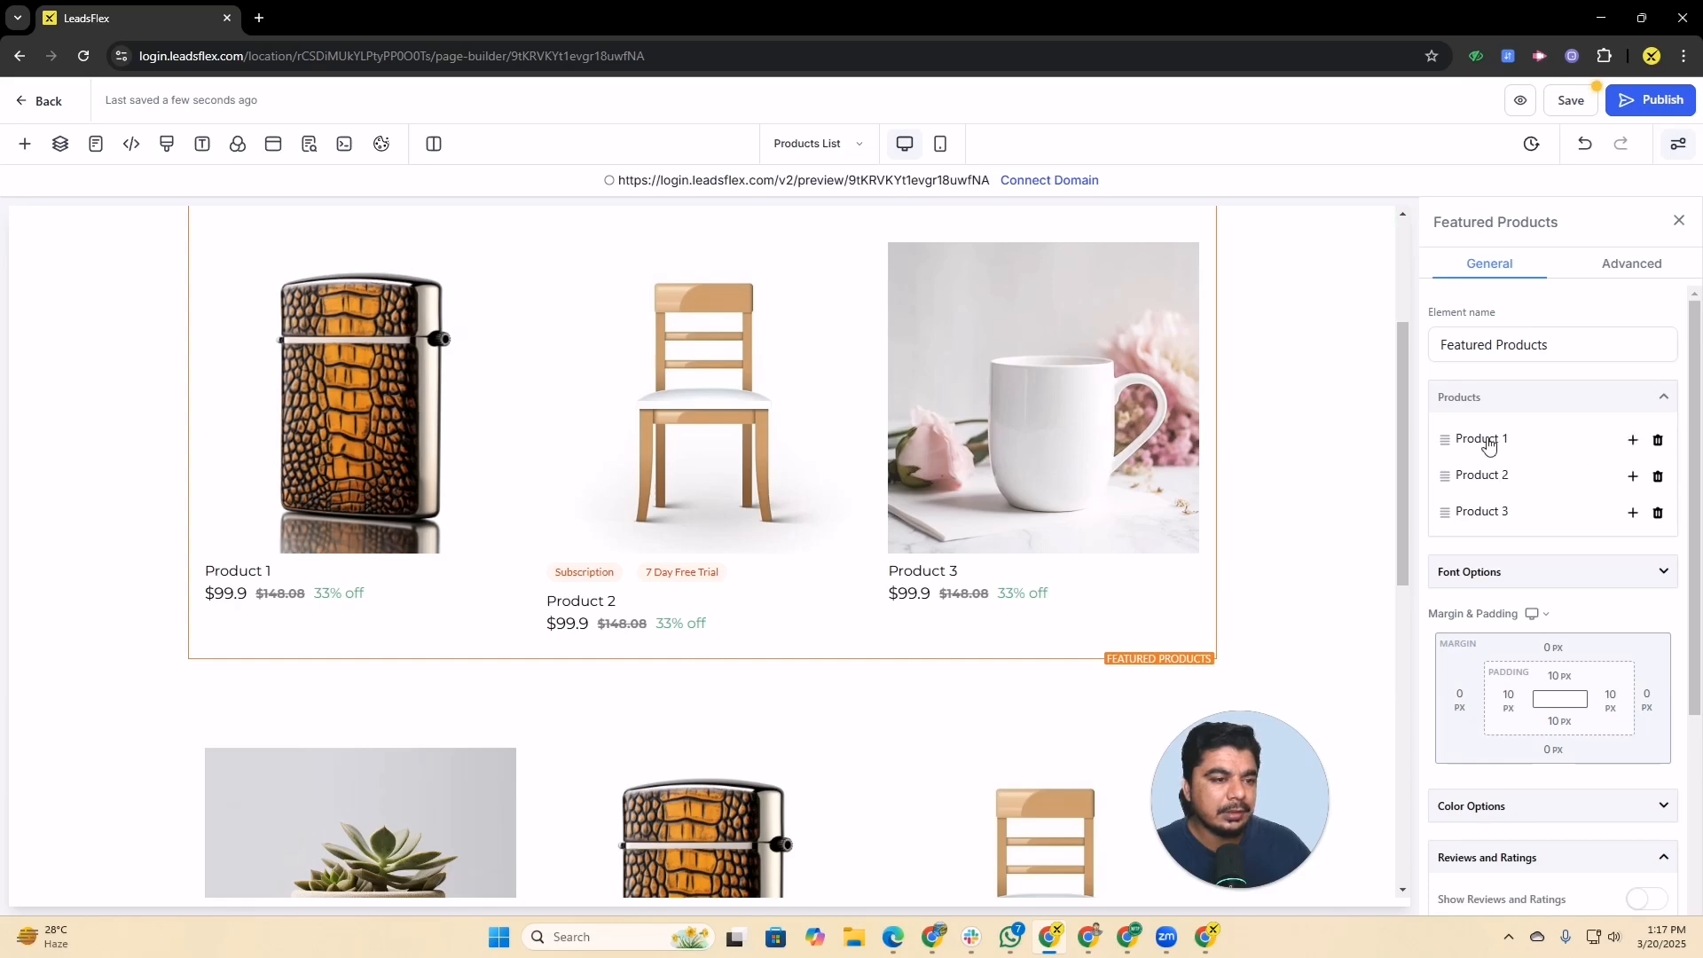
Assign the "Car wash" product to the first Featured Products slot
click(1441, 440)
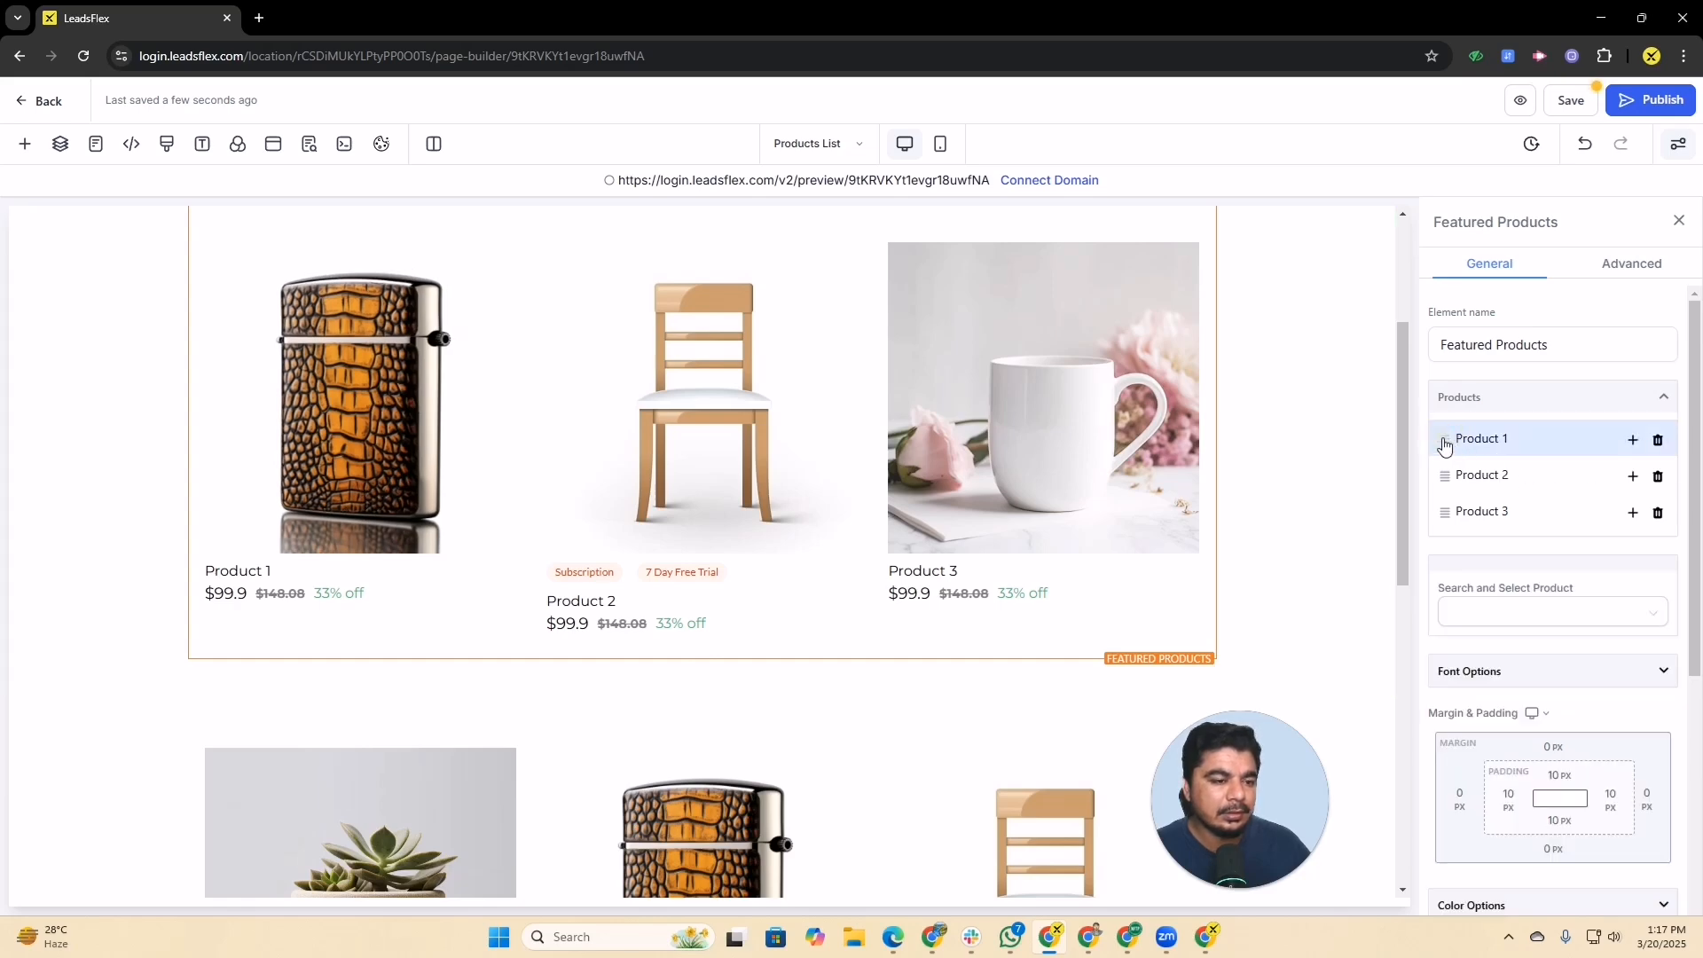
click(1534, 616)
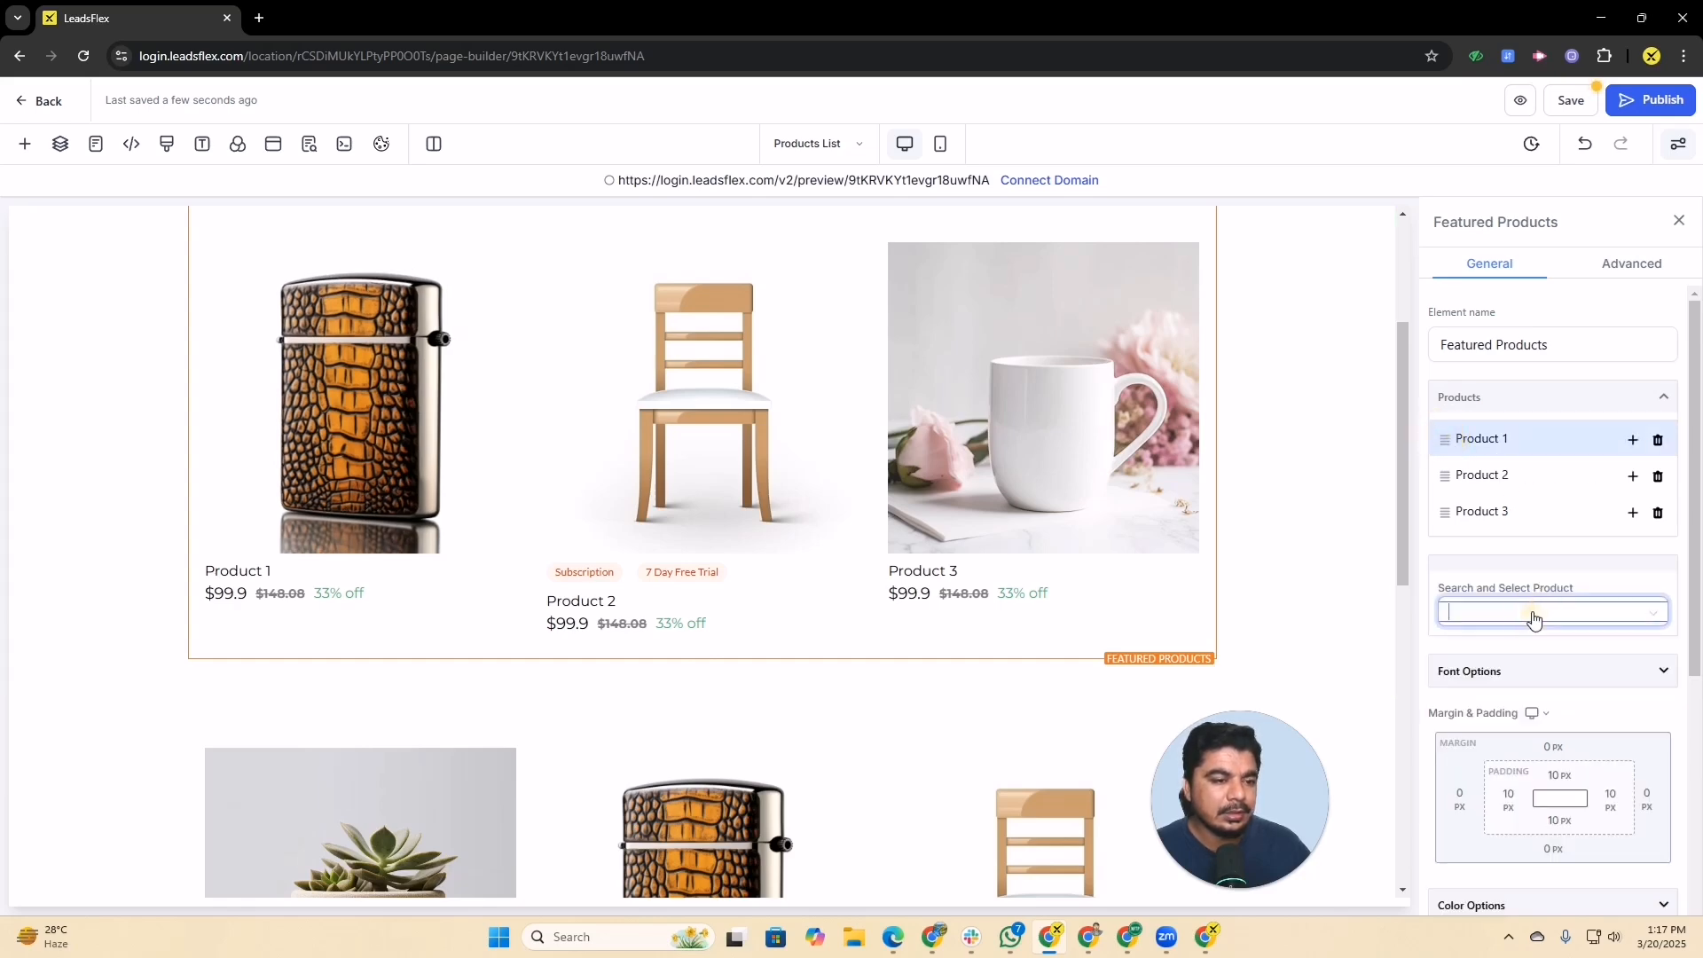
click(1499, 646)
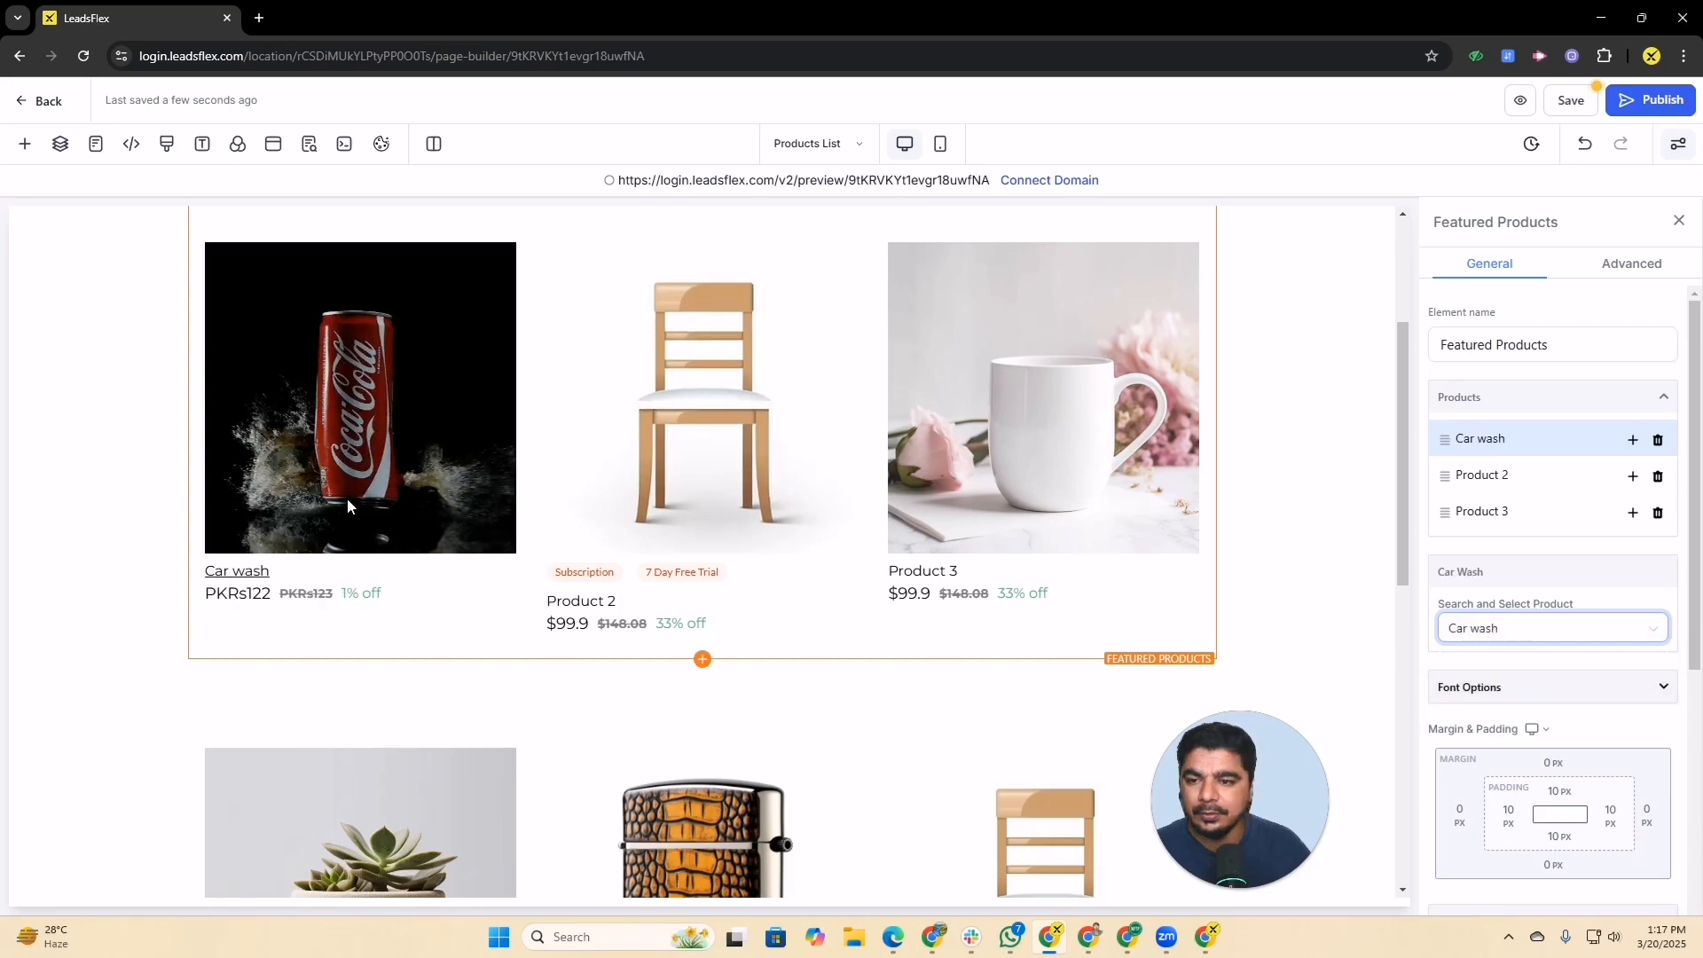
scroll(477, 556, up, 3)
scroll(437, 575, down, 2)
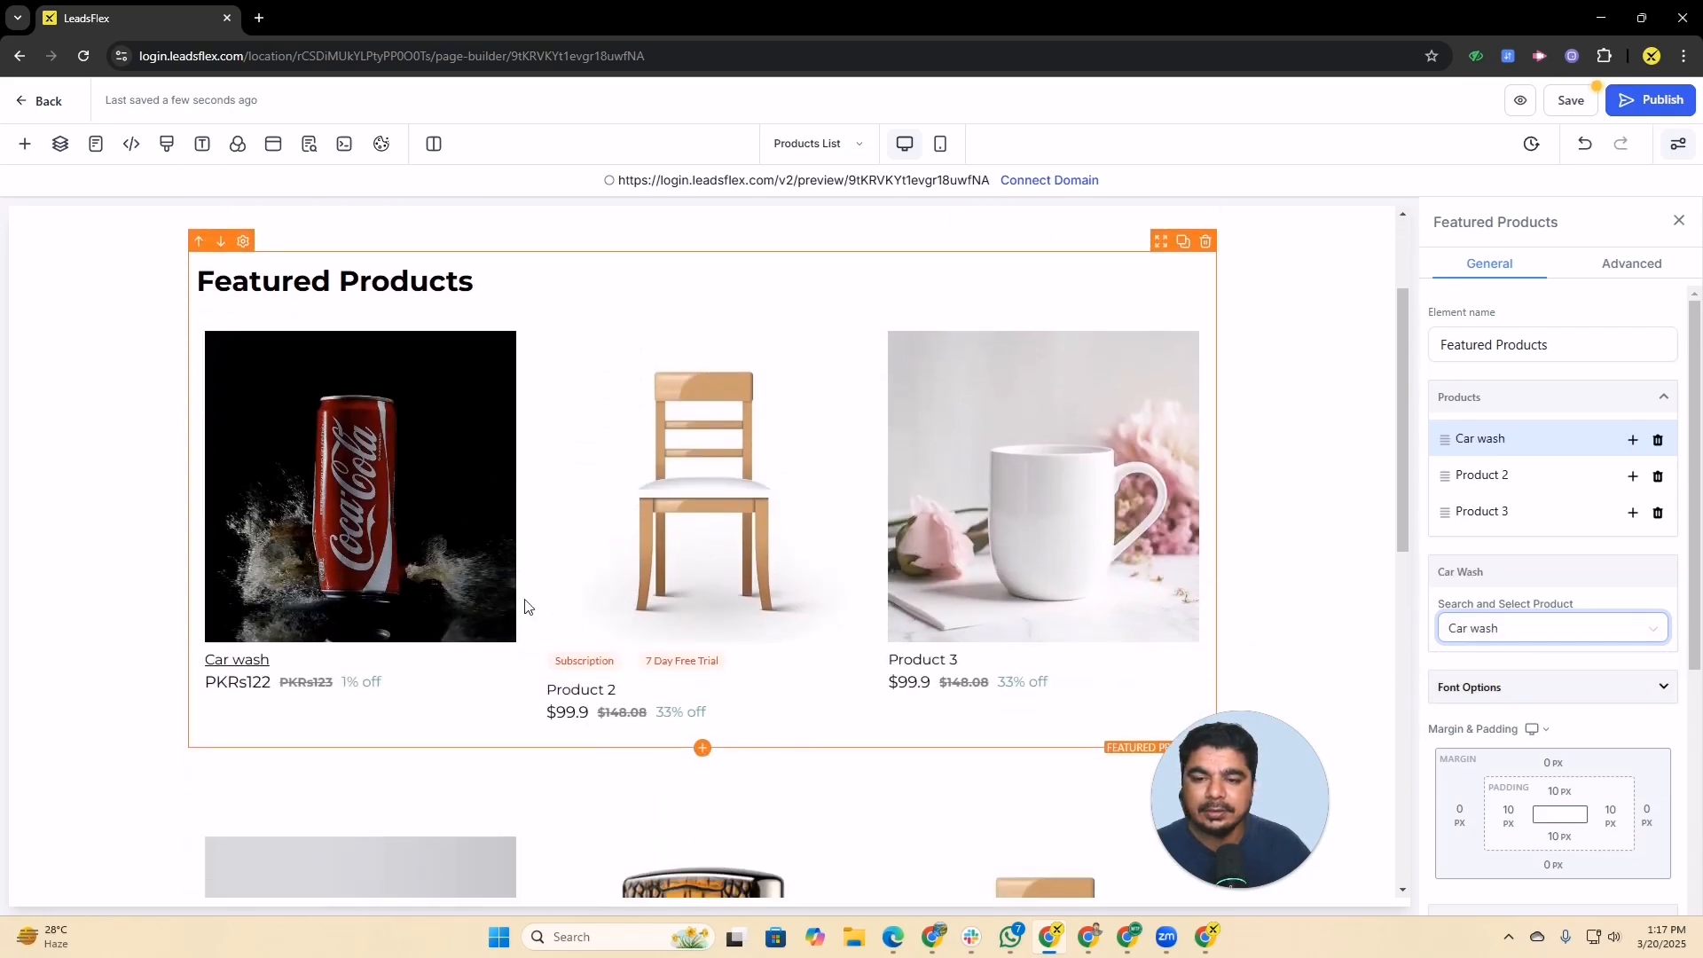
Try adding a fourth product to the Featured Products element and delete it again
scroll(1615, 637, down, 4)
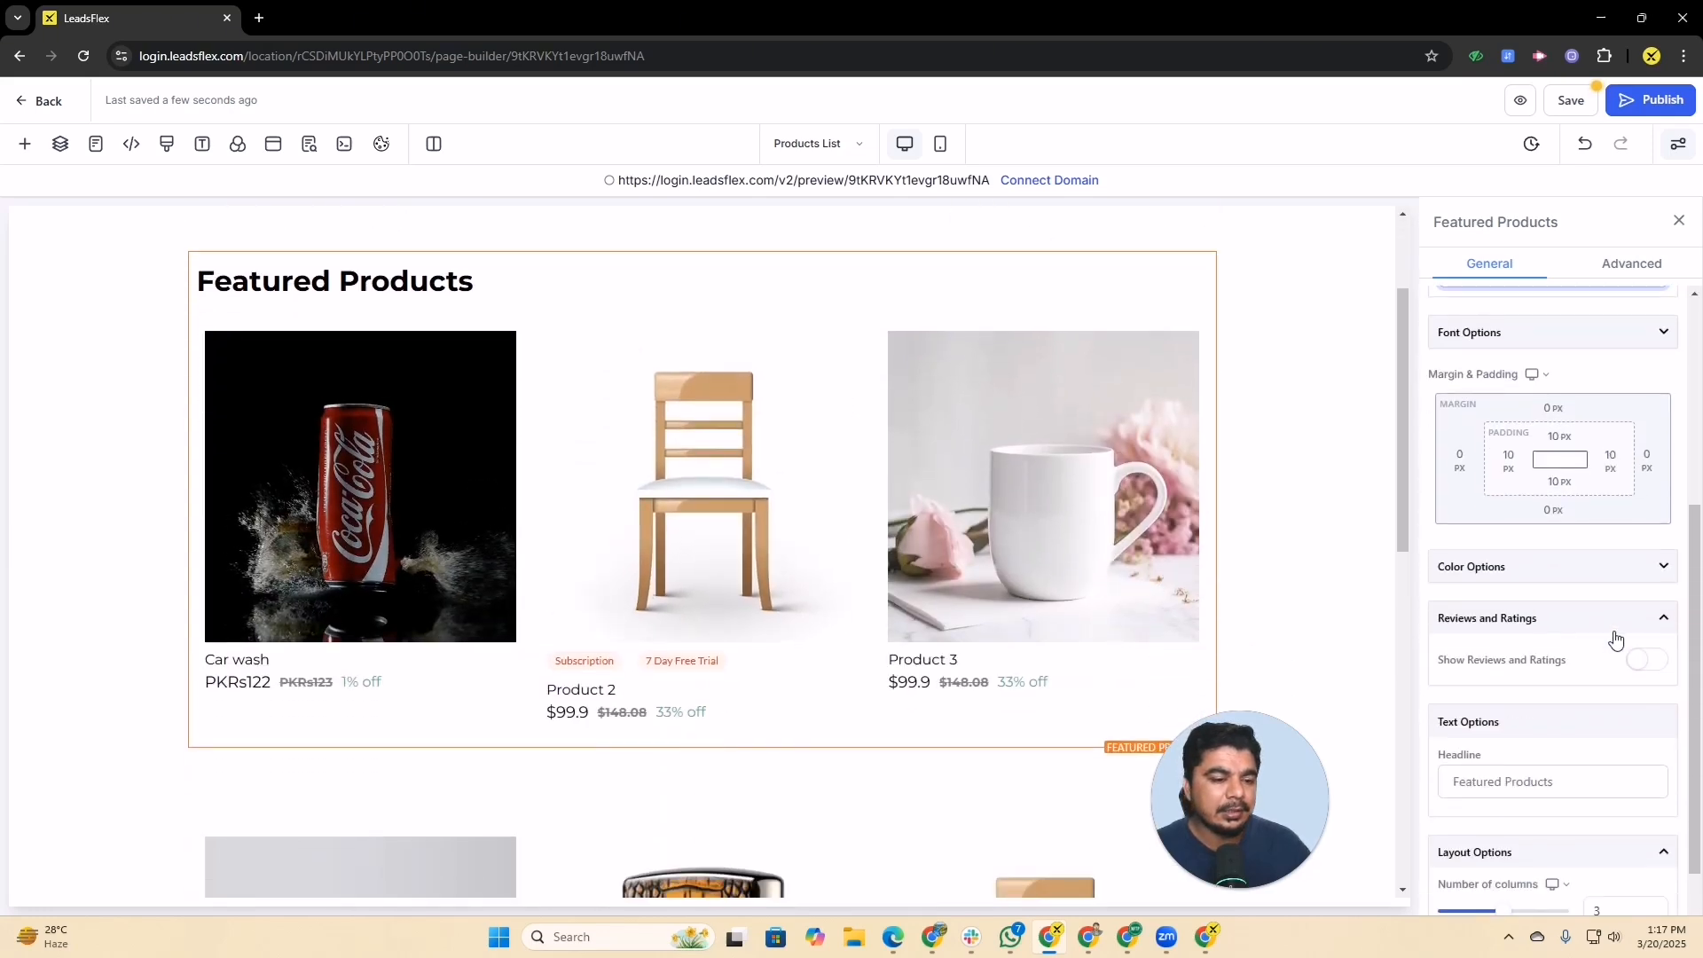
scroll(1616, 637, up, 4)
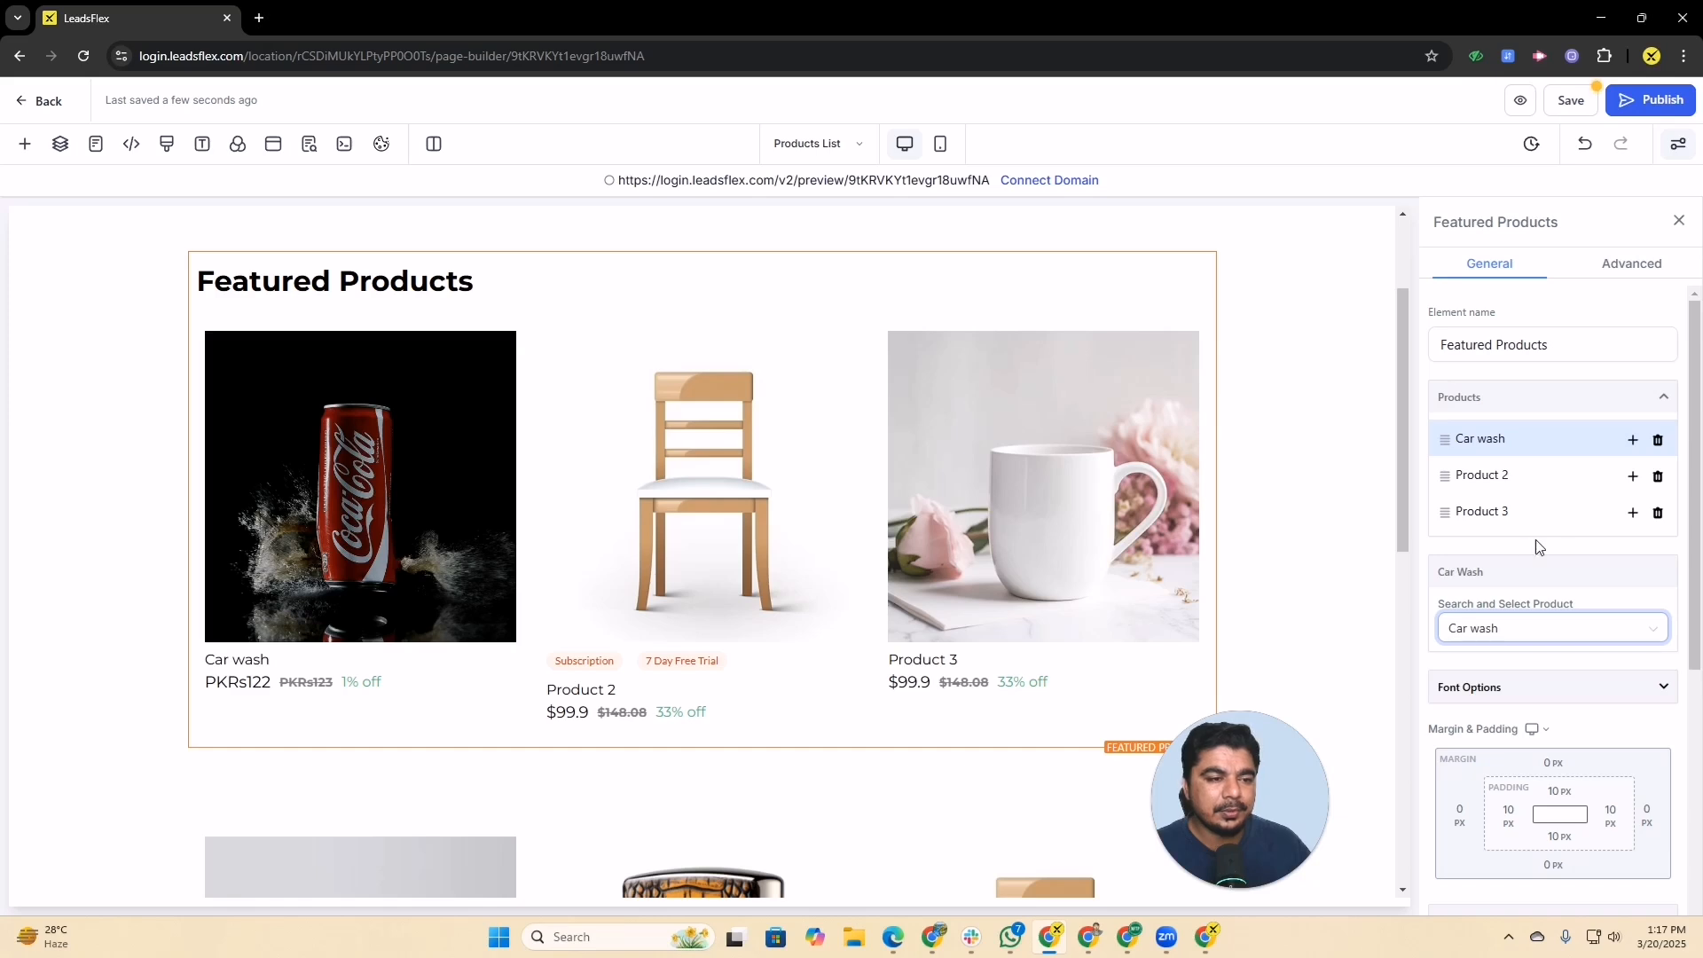
click(1634, 515)
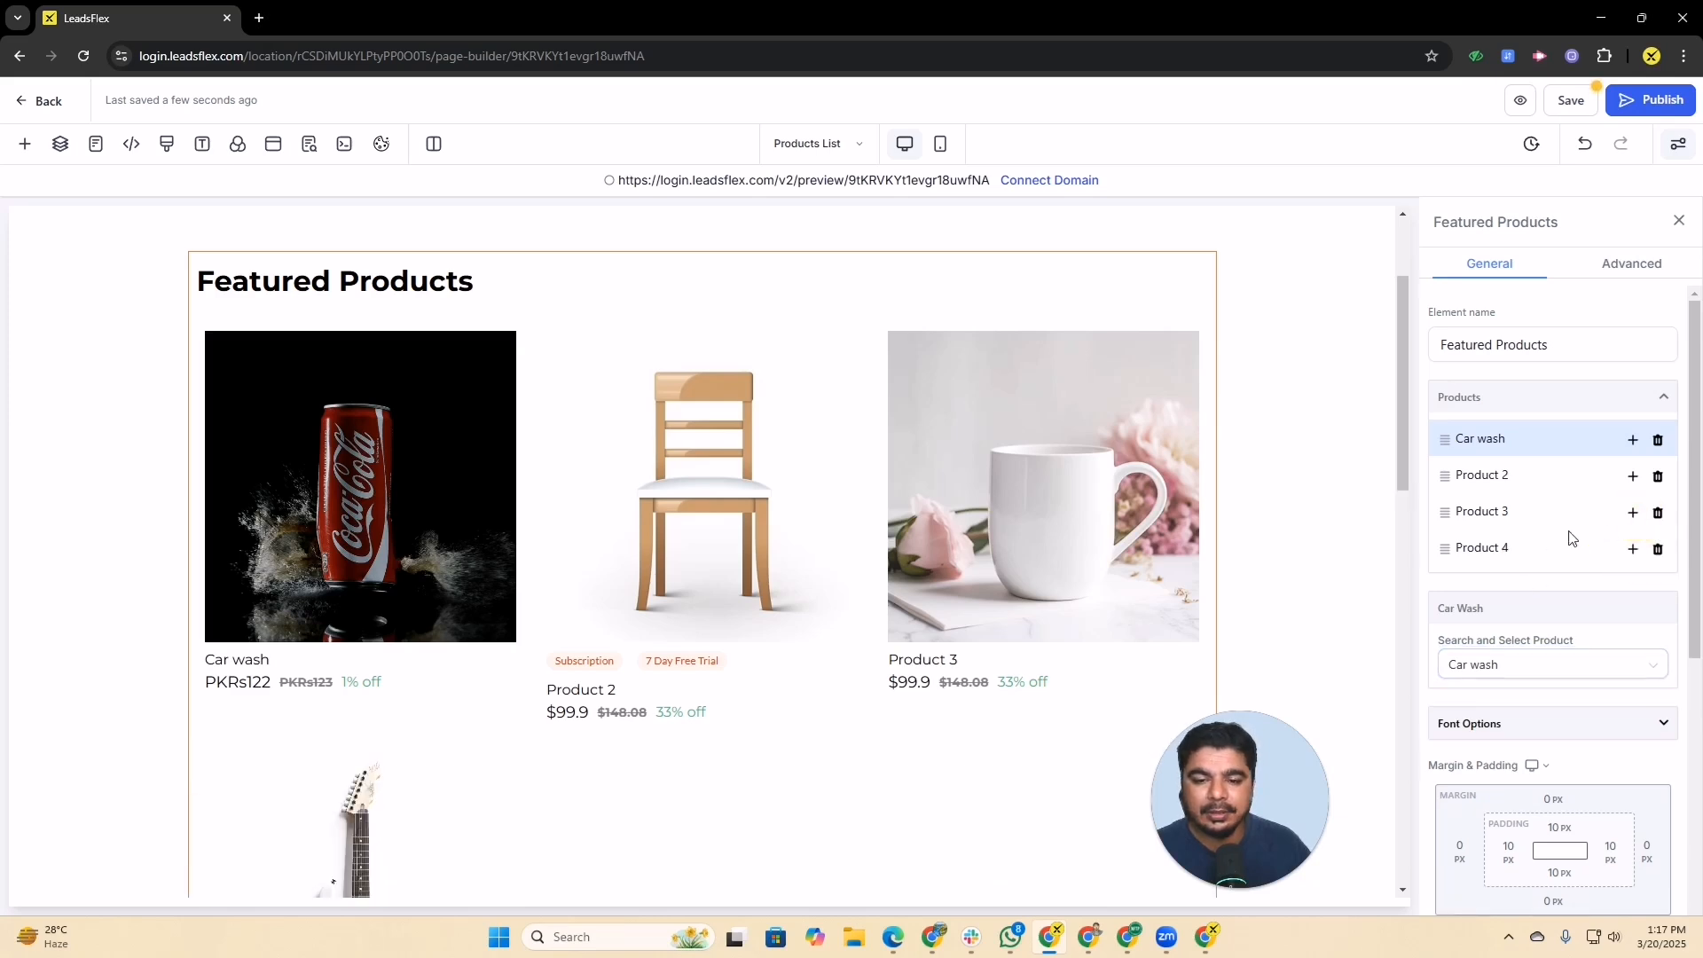
scroll(1571, 538, down, 2)
scroll(1570, 539, up, 2)
click(1658, 550)
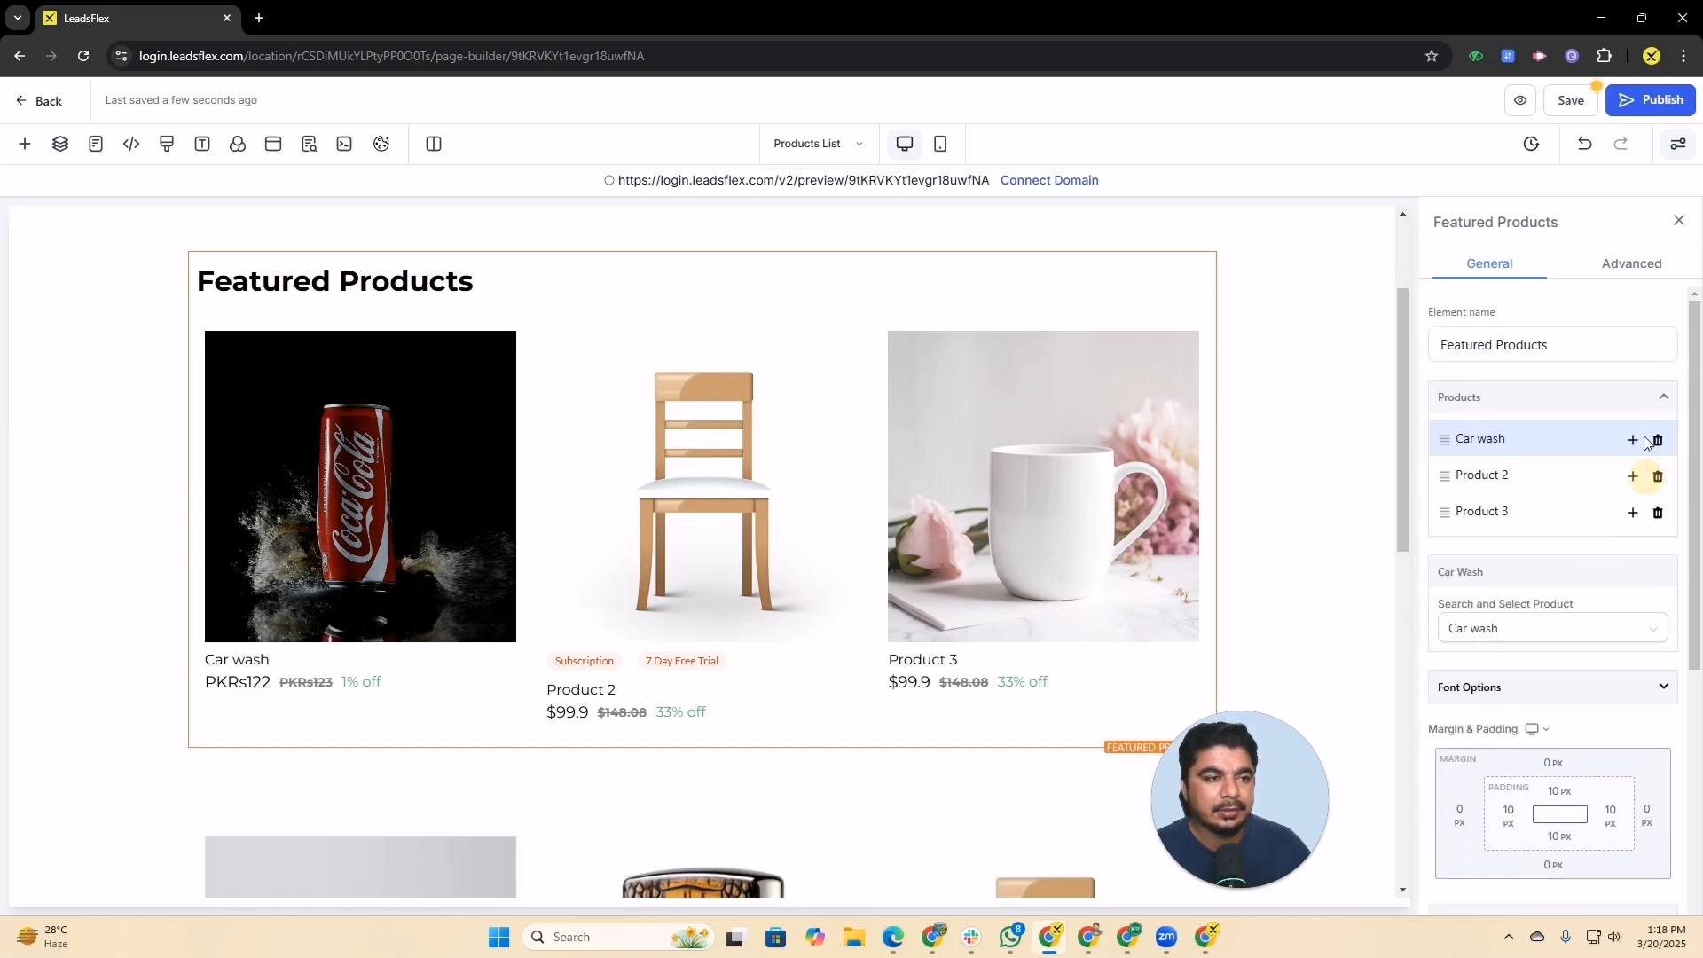
Save the Products List page
click(1572, 105)
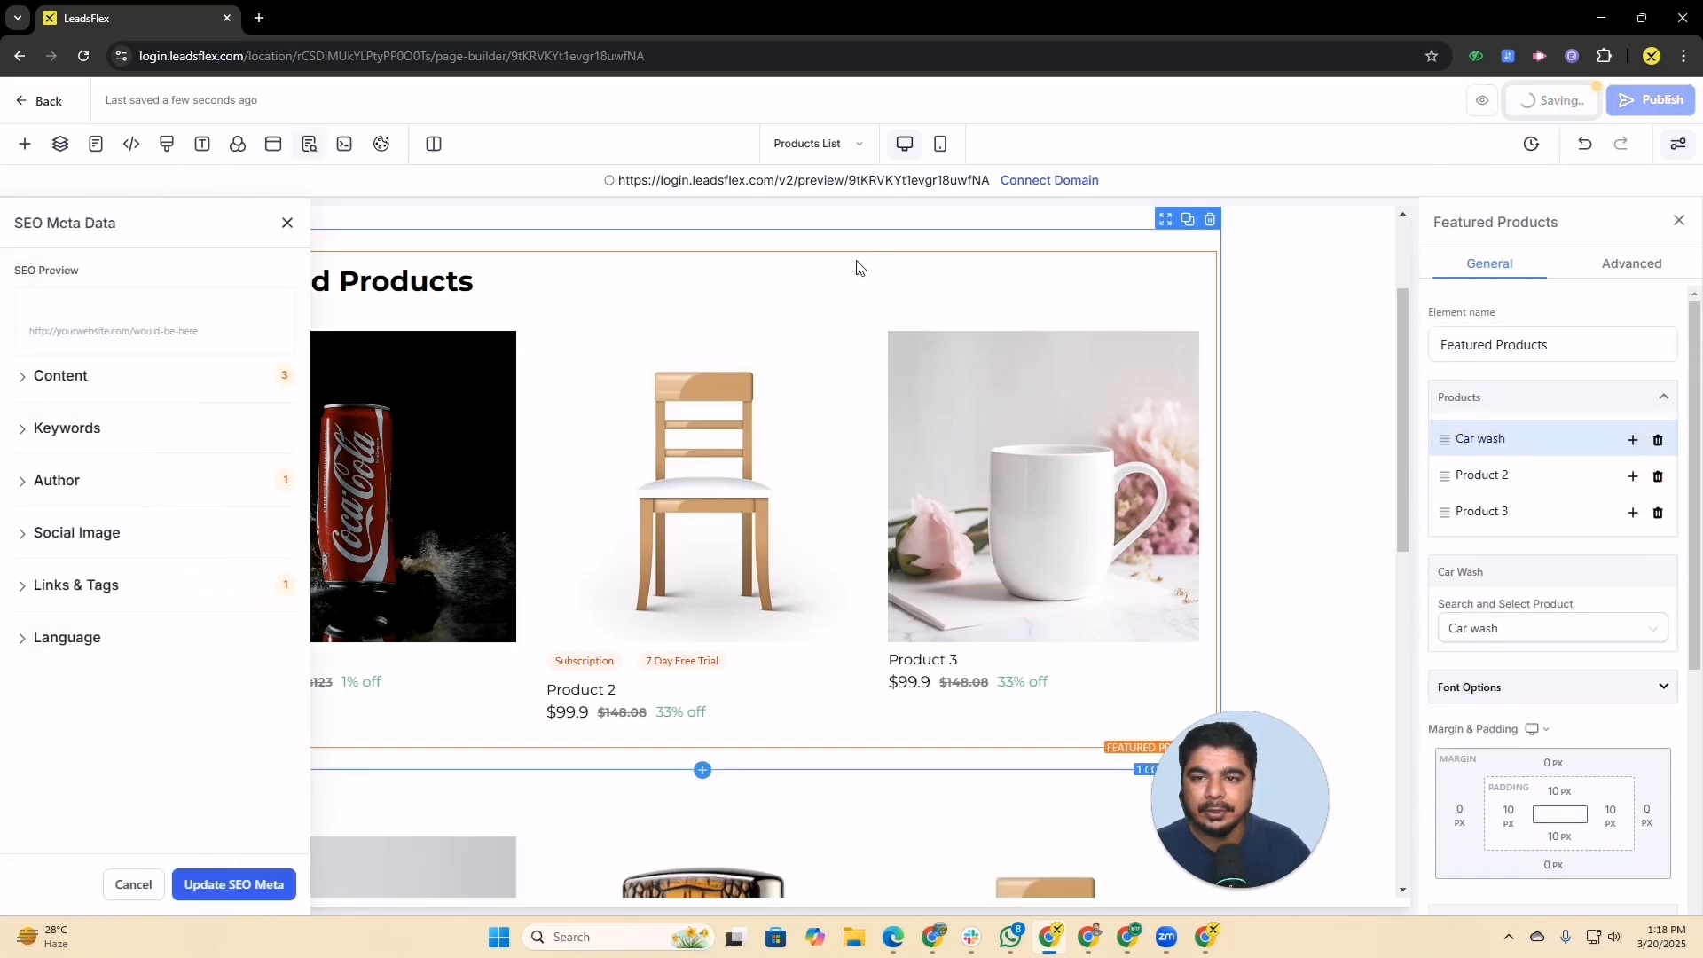
Update the page's SEO meta data and open product management from the Product List element
click(248, 884)
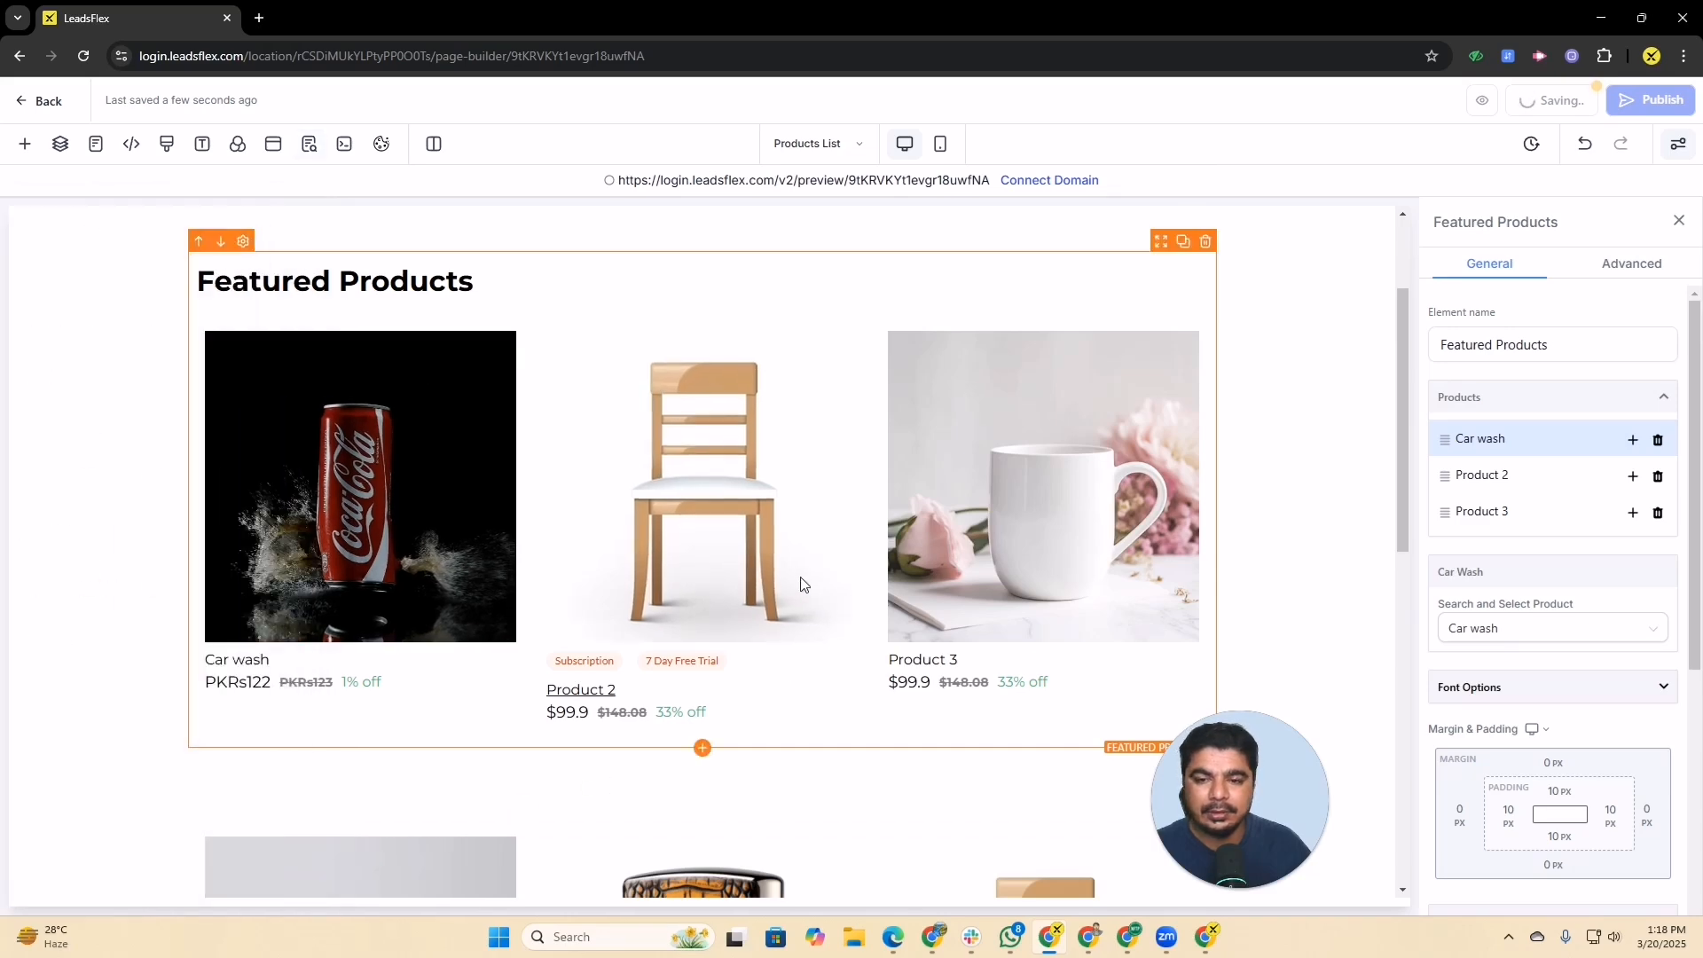
scroll(798, 589, down, 4)
click(419, 627)
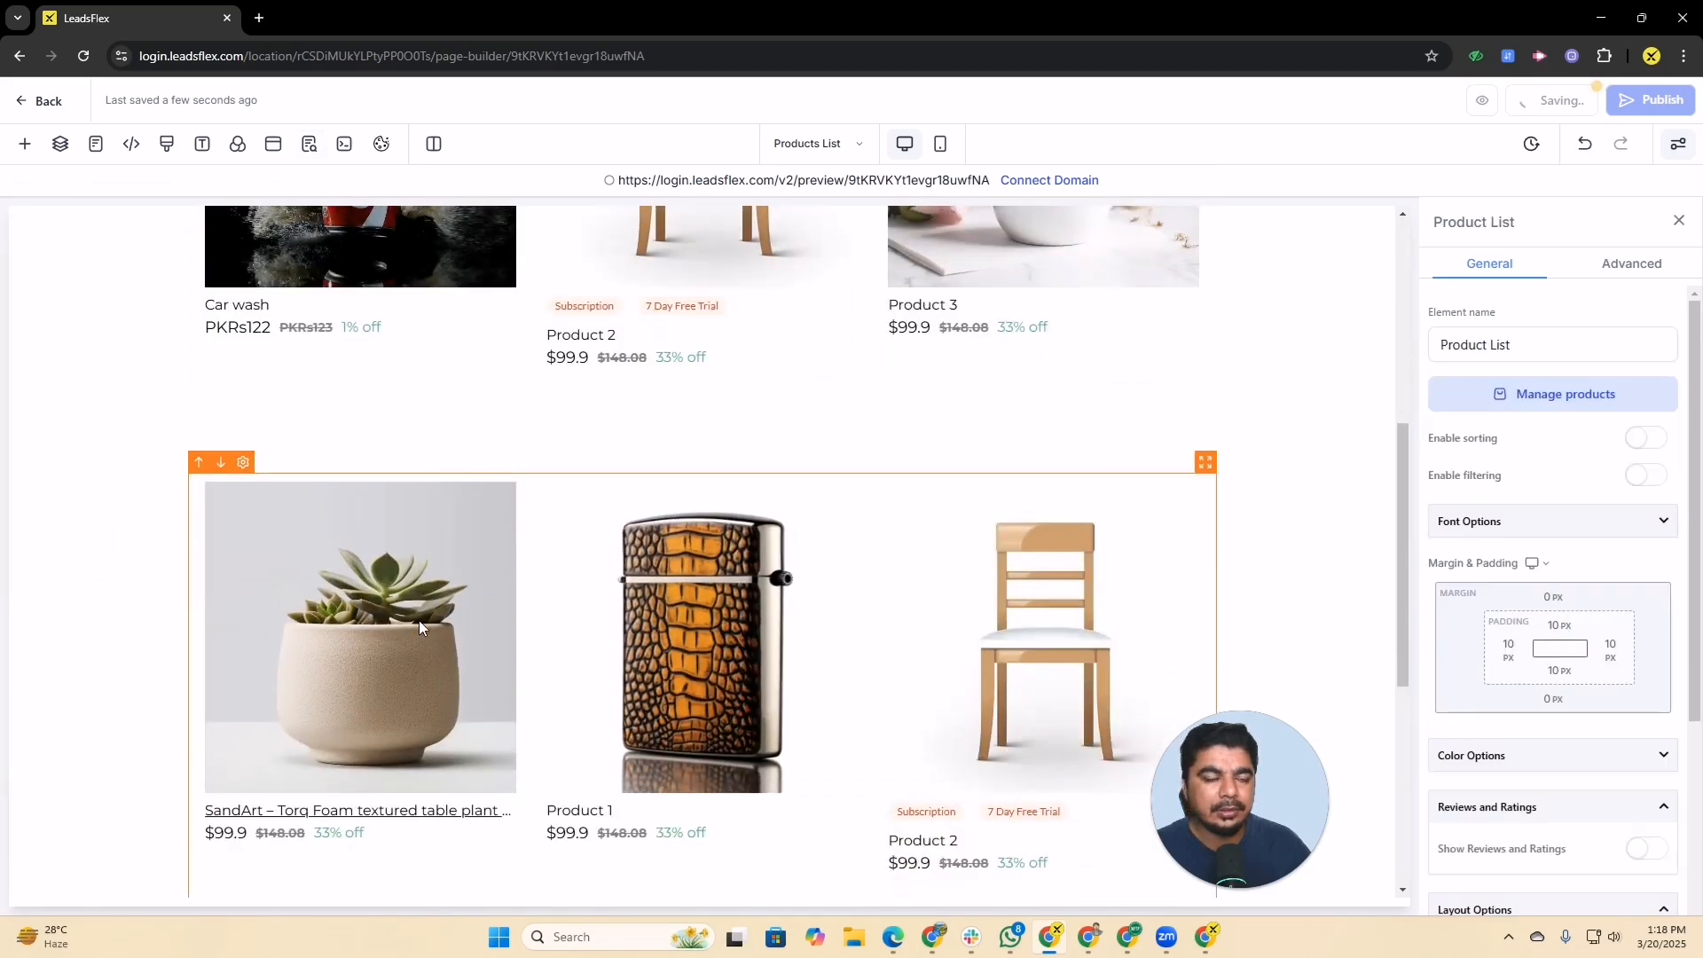
click(1543, 391)
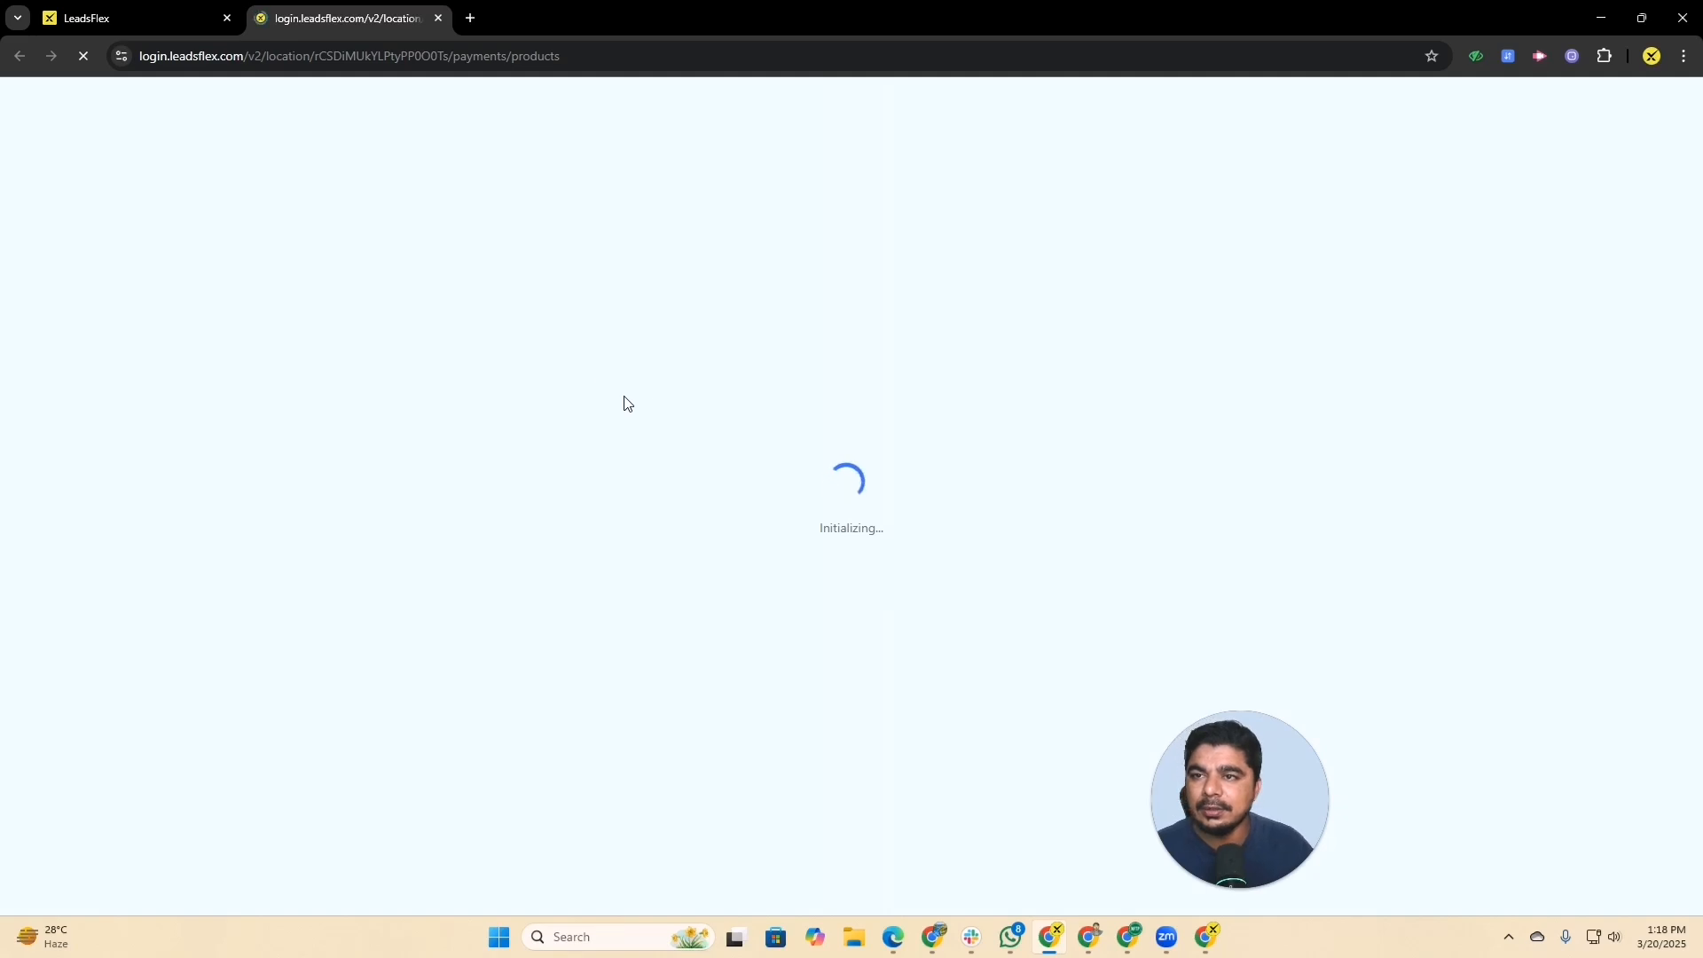
Return to the page builder, leave it and open the Products list in the Payments section
click(115, 18)
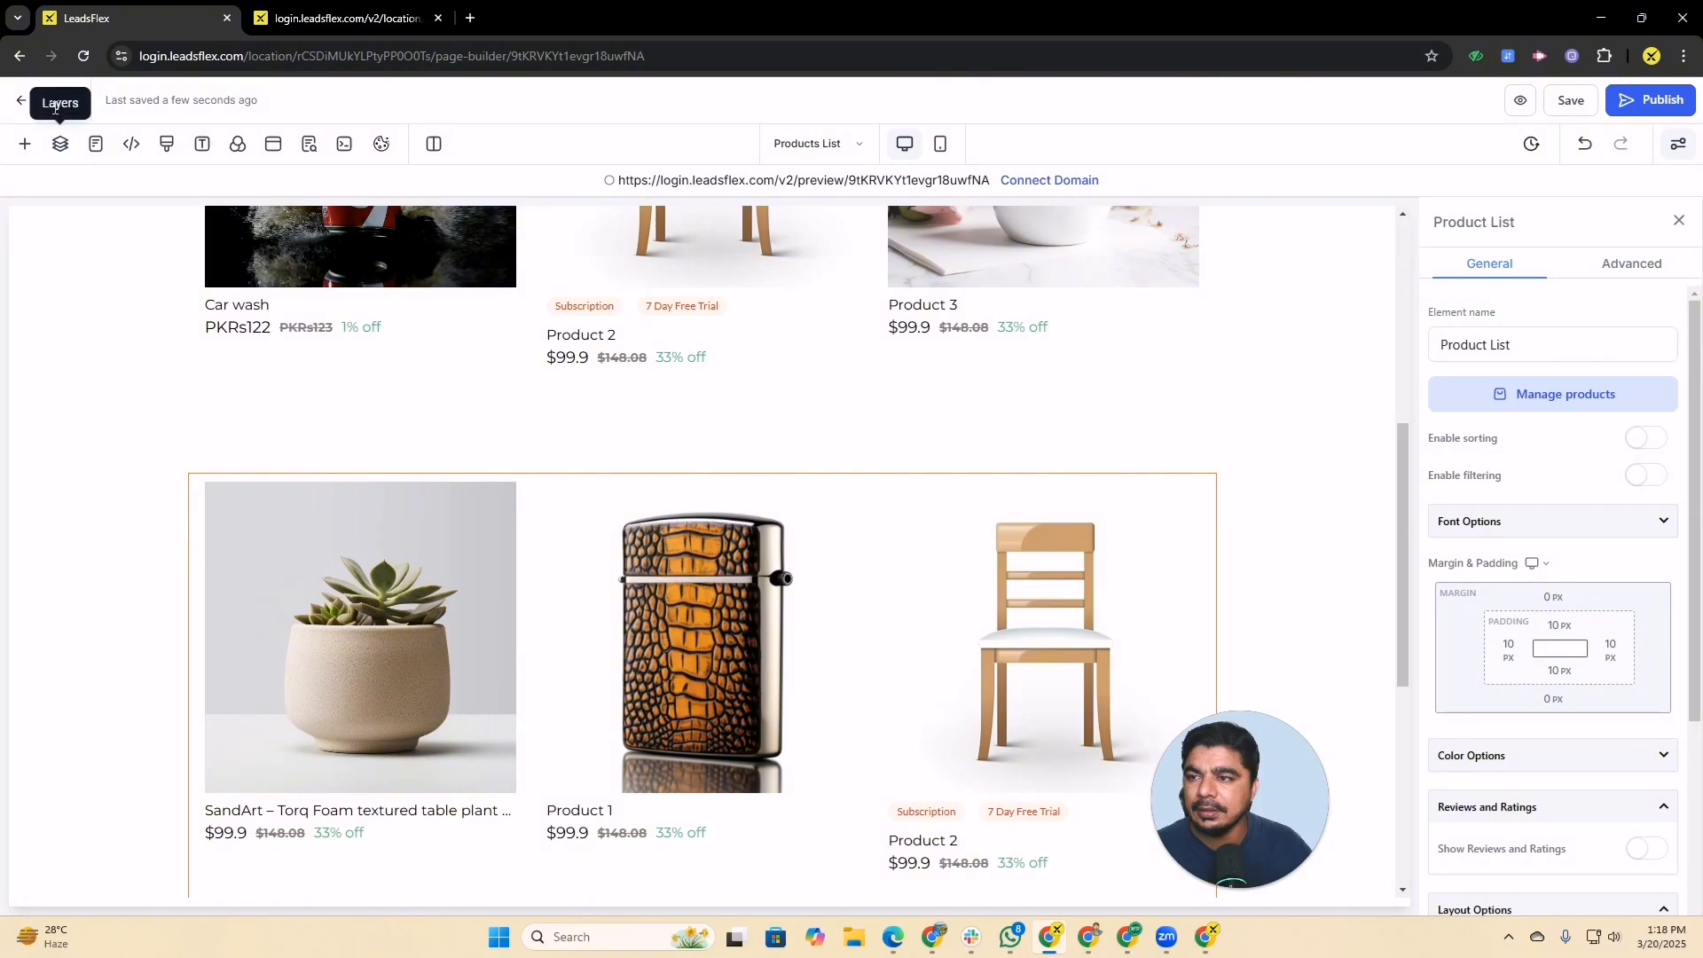
click(20, 107)
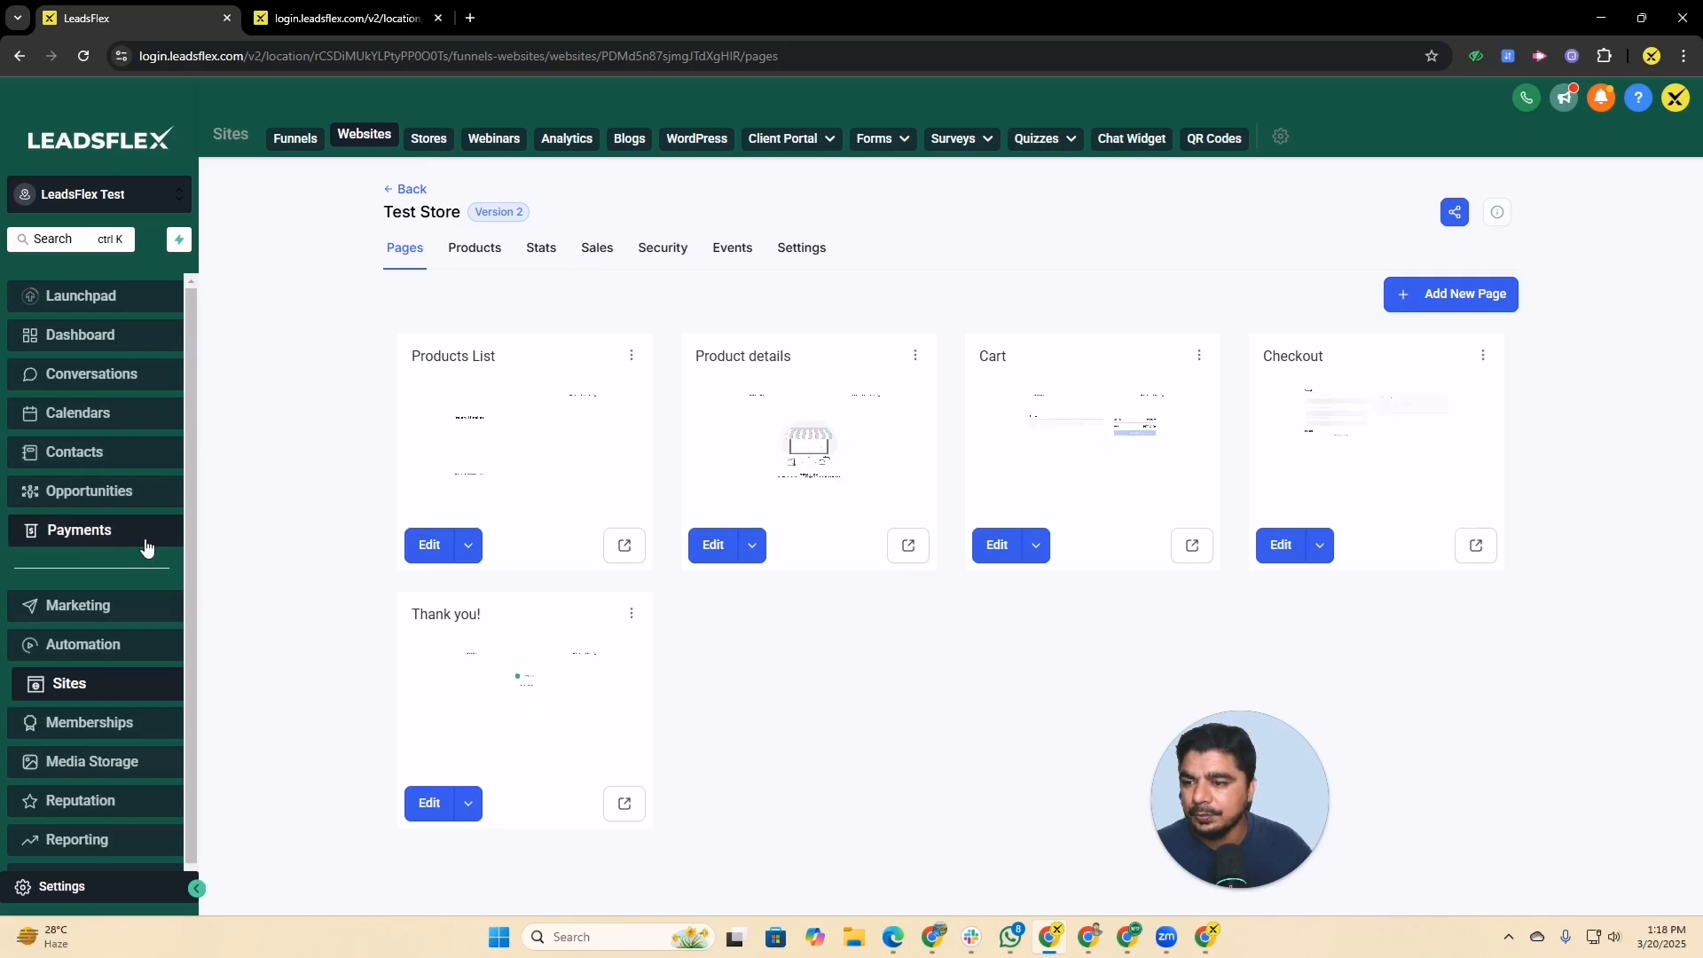
click(106, 530)
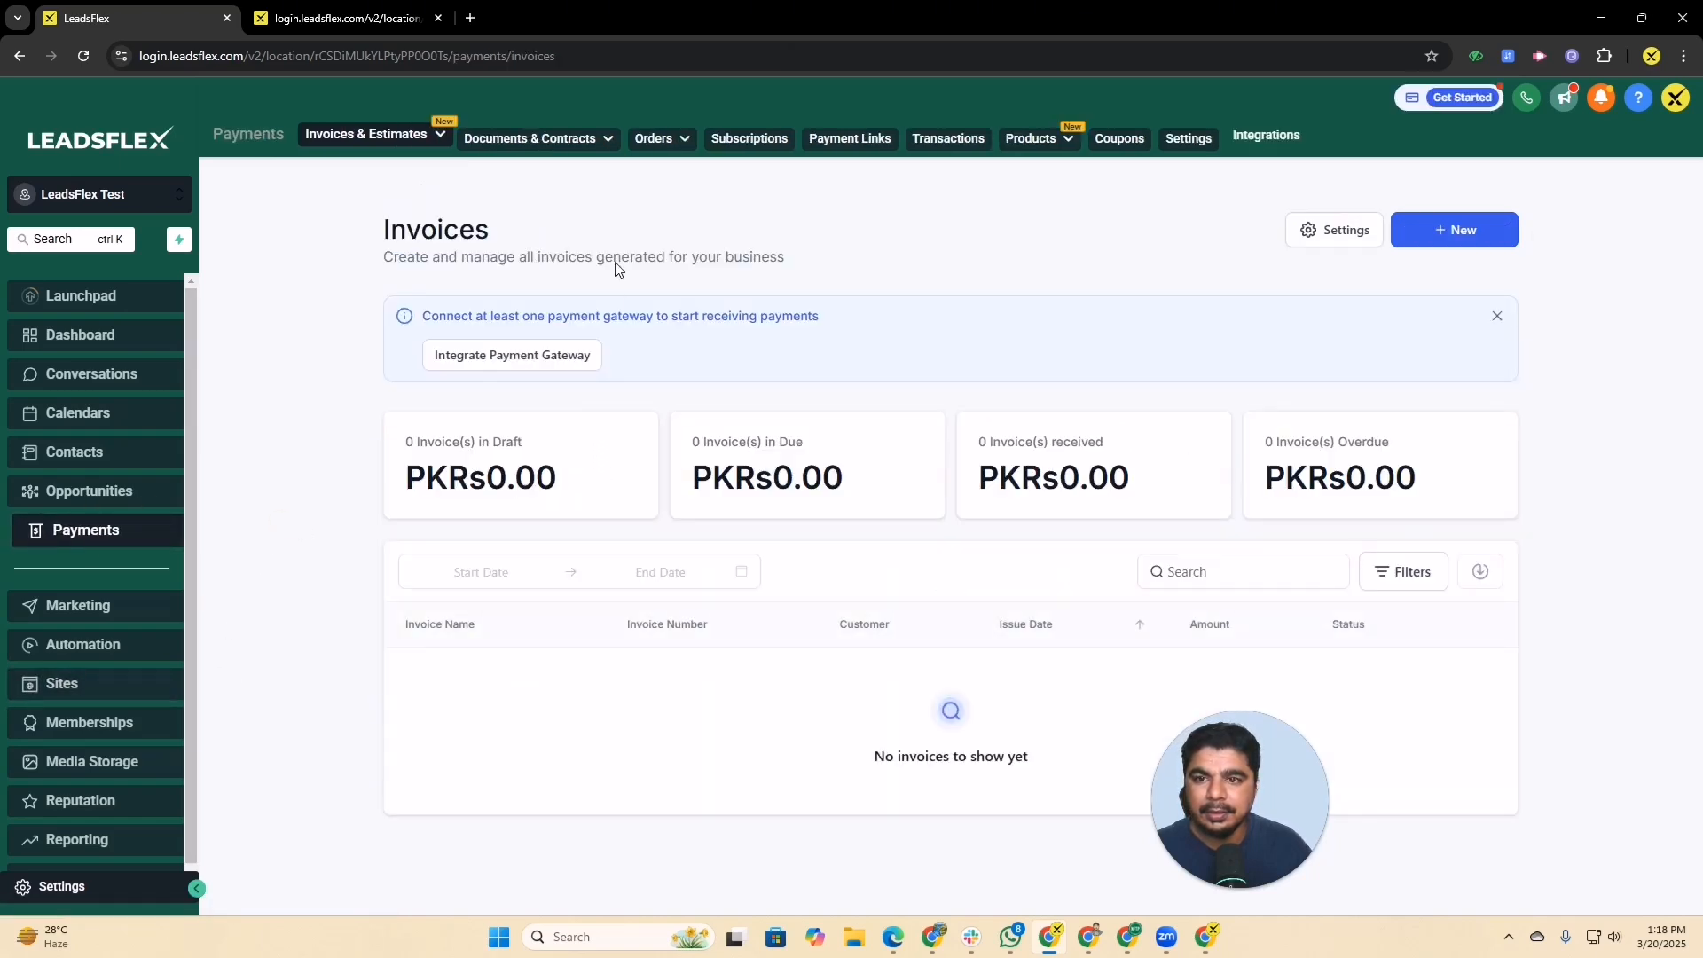
mouse_move(650, 140)
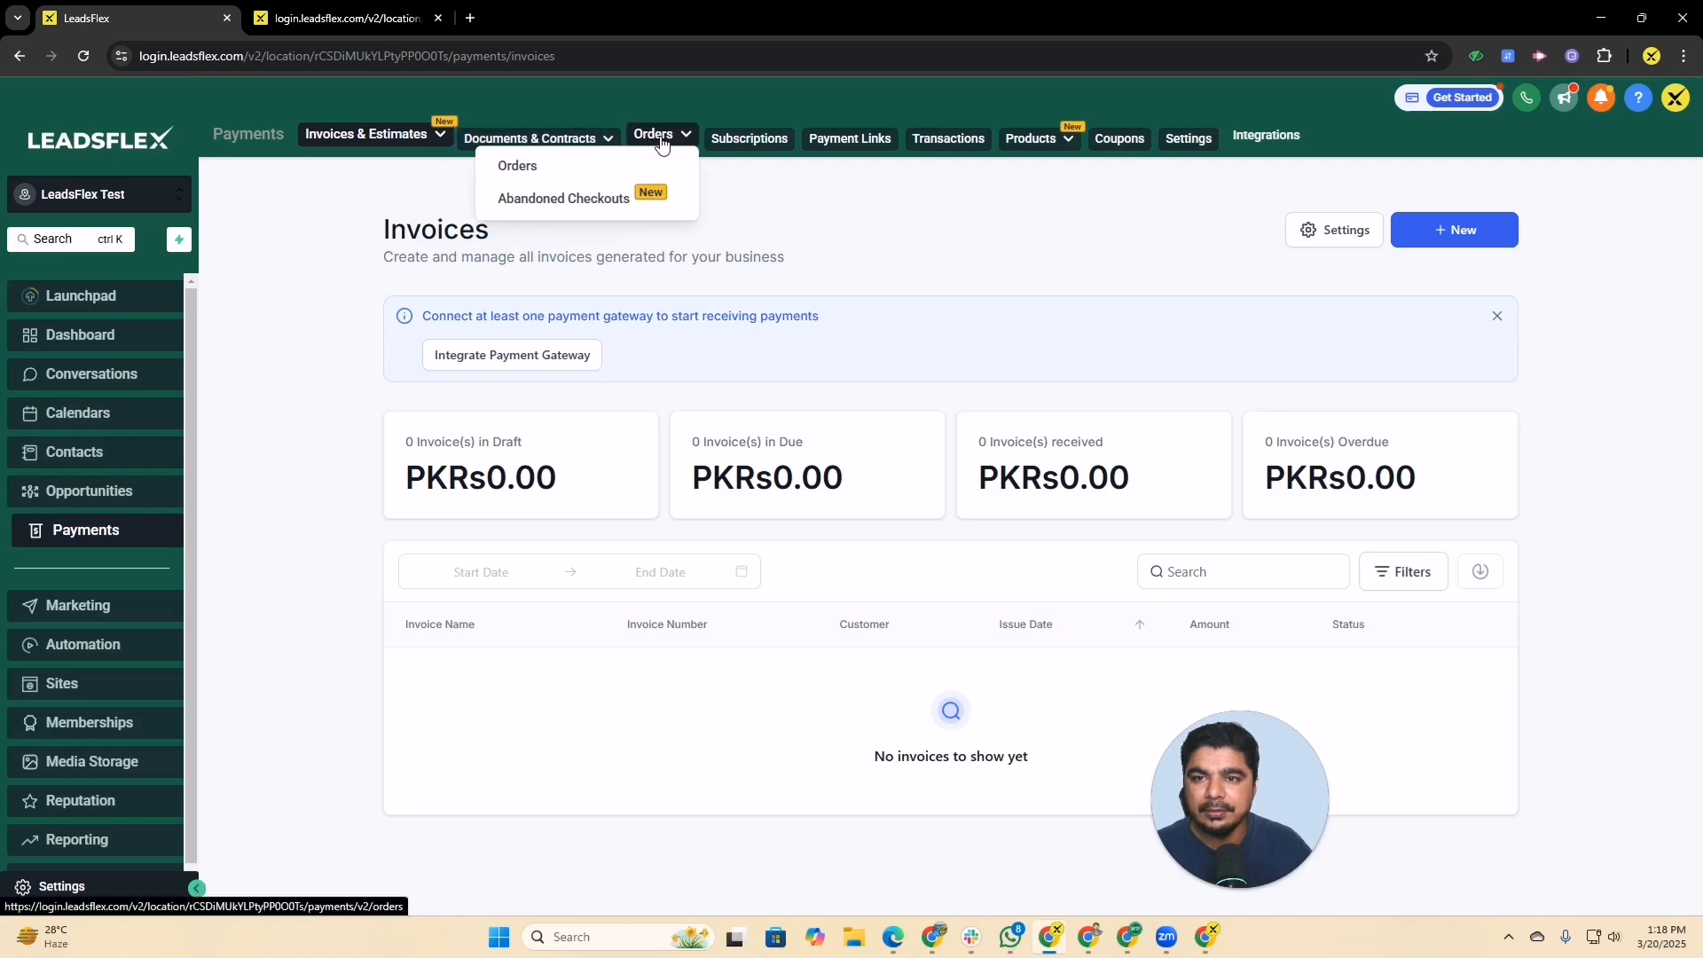
mouse_move(1034, 140)
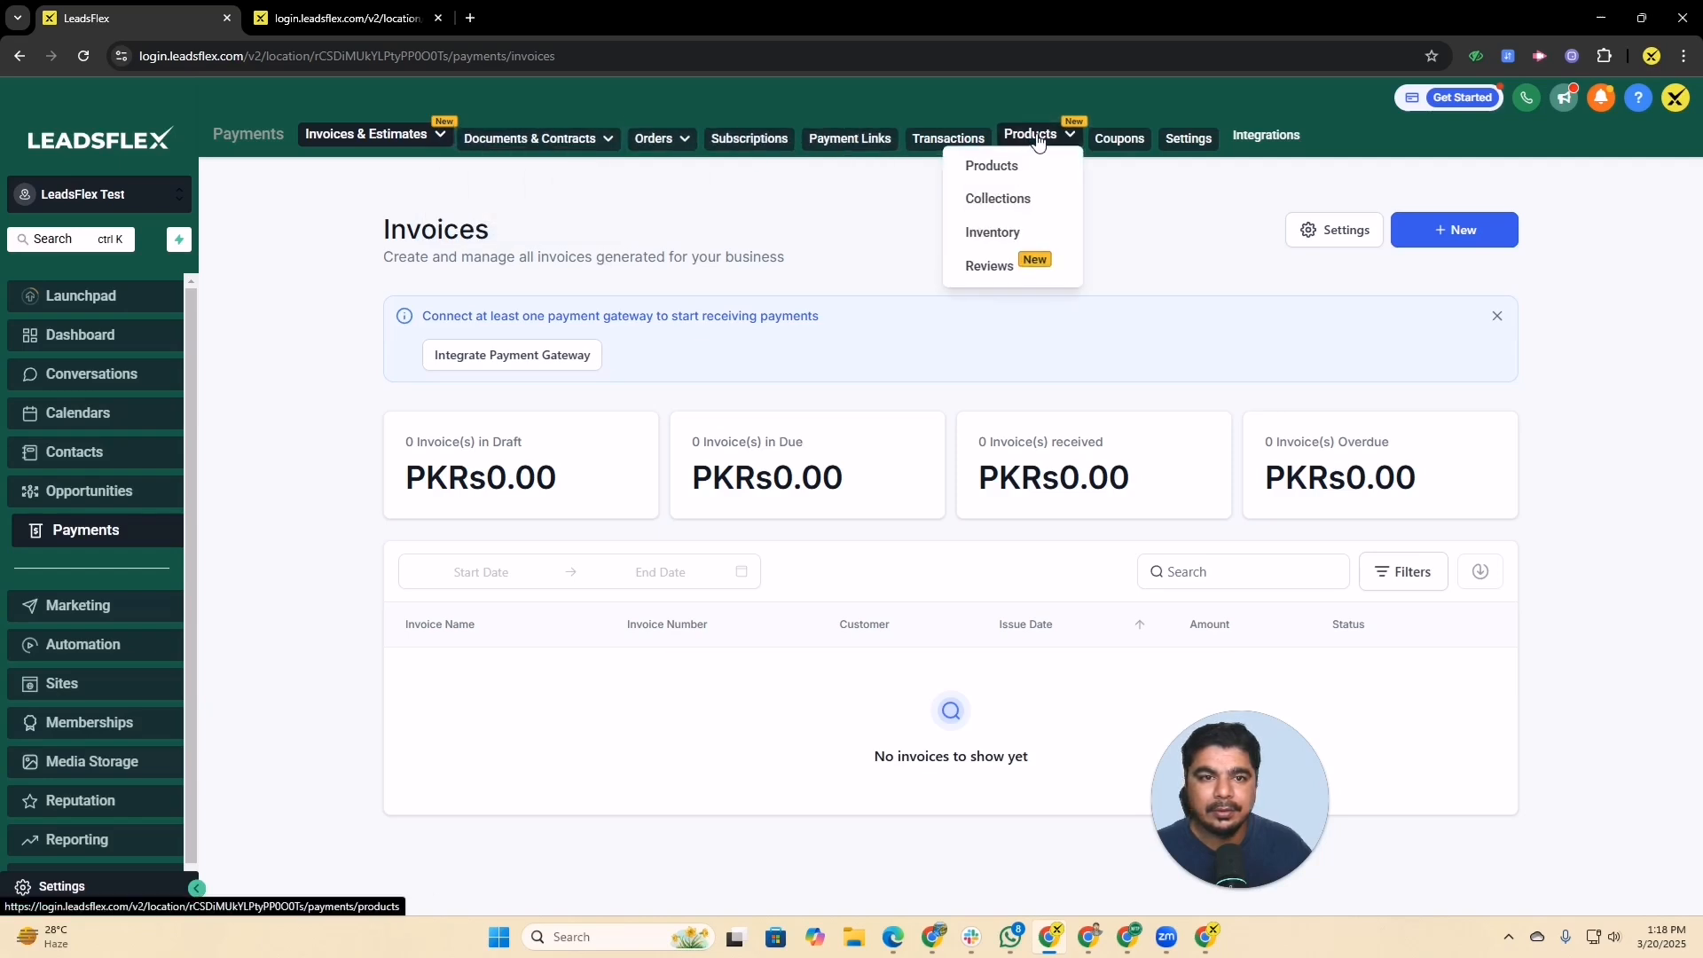
click(1000, 174)
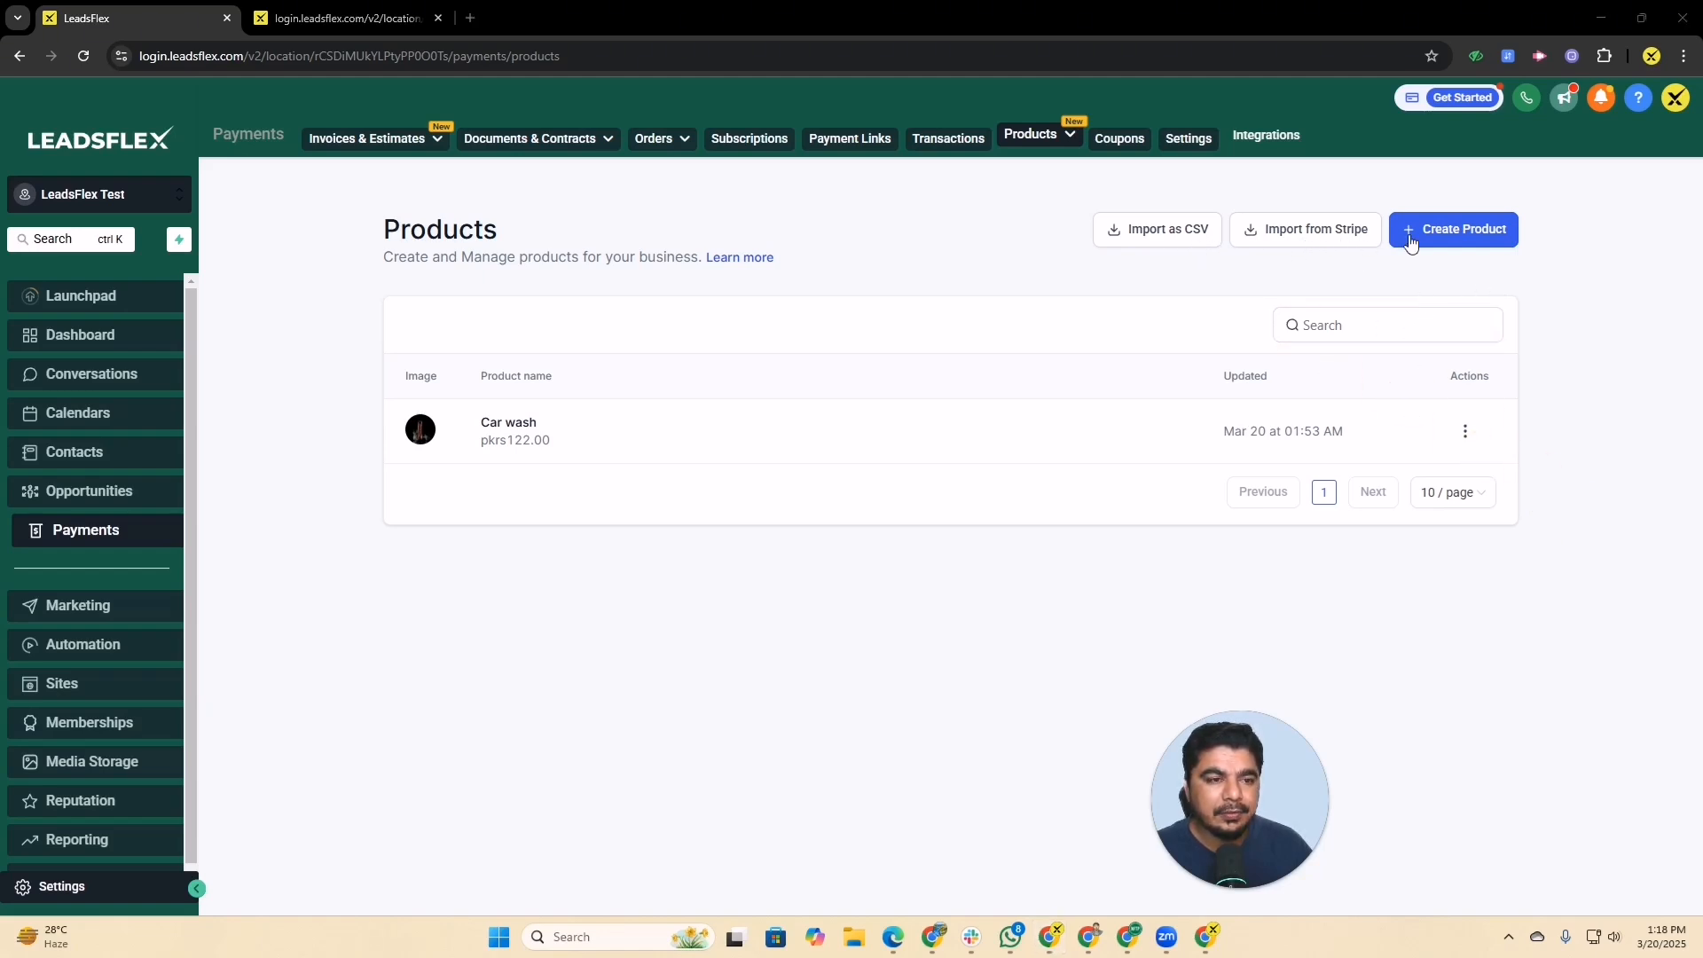
Create a new product titled "Test products" and use the same text as its description
click(1483, 245)
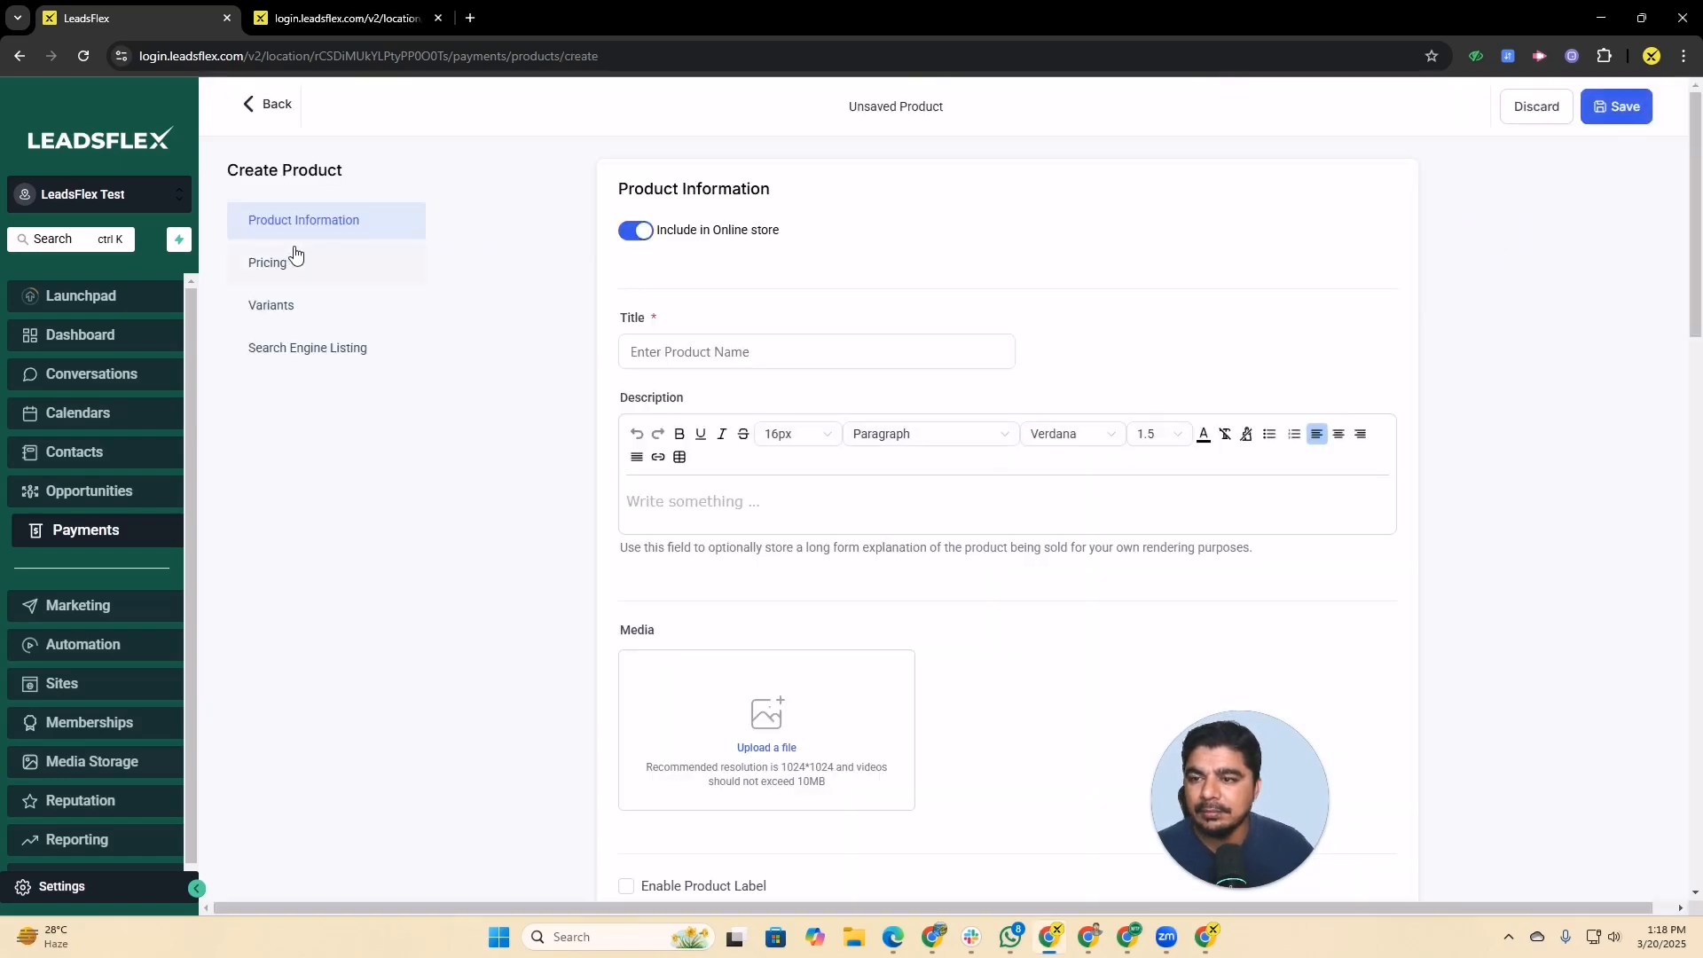
click(742, 348)
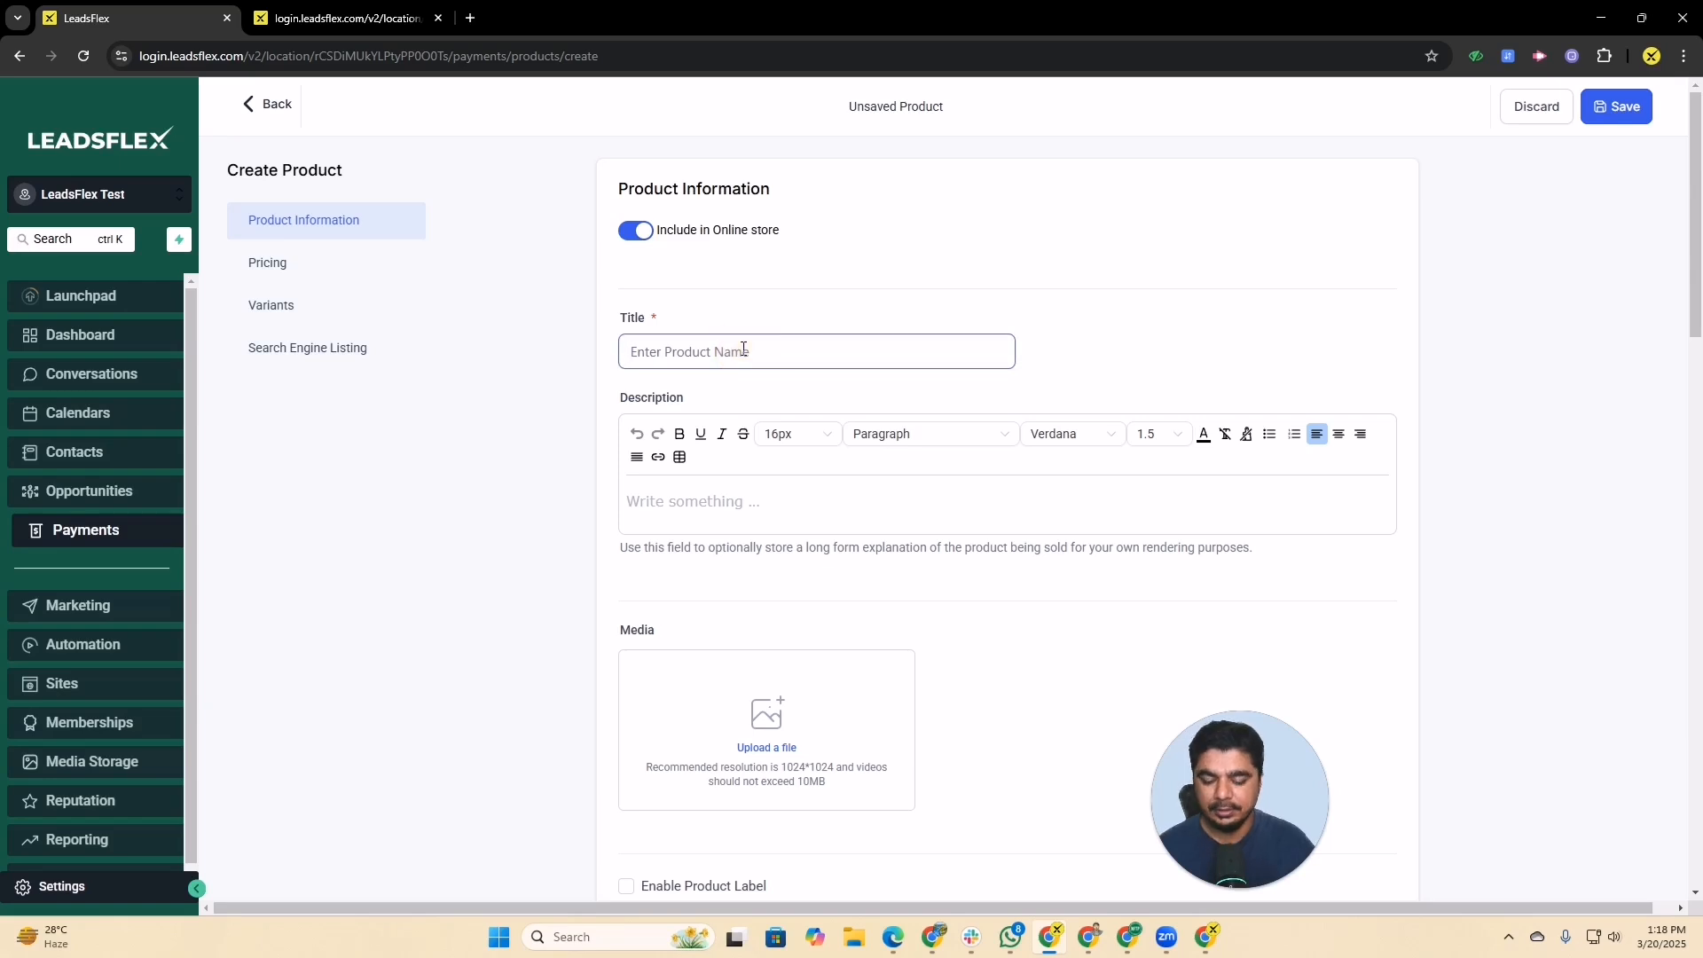
text(Test products)
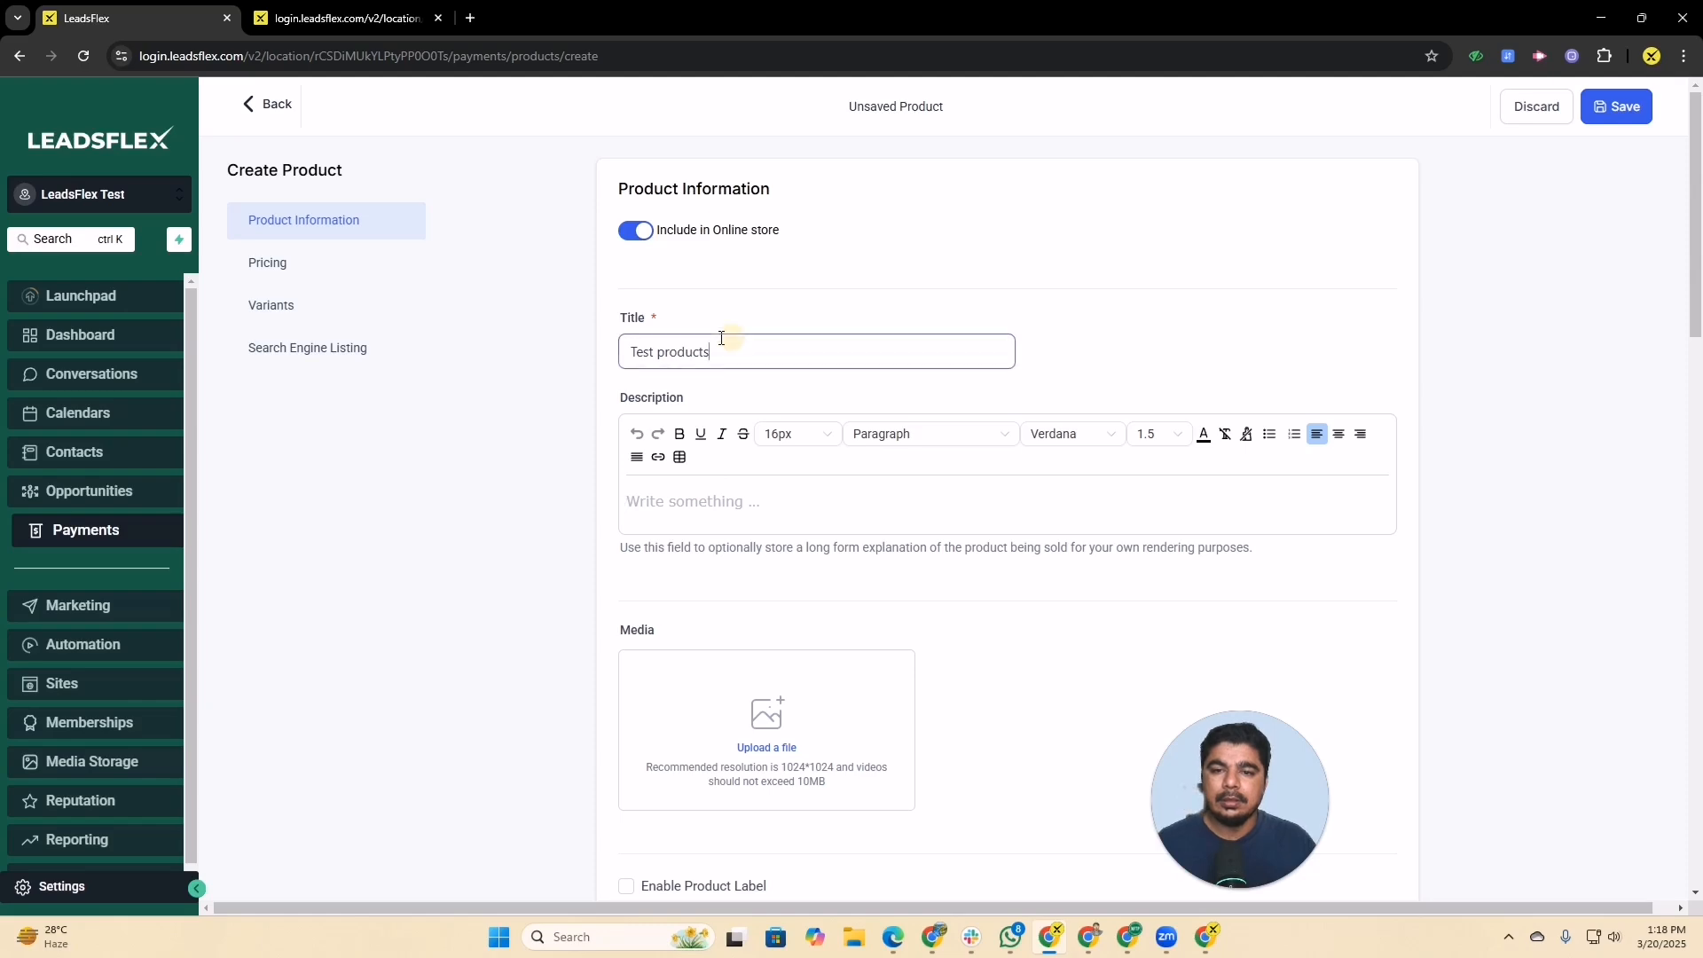
drag(722, 346, 544, 364)
key(ctrl+c)
click(737, 486)
key(ctrl+v)
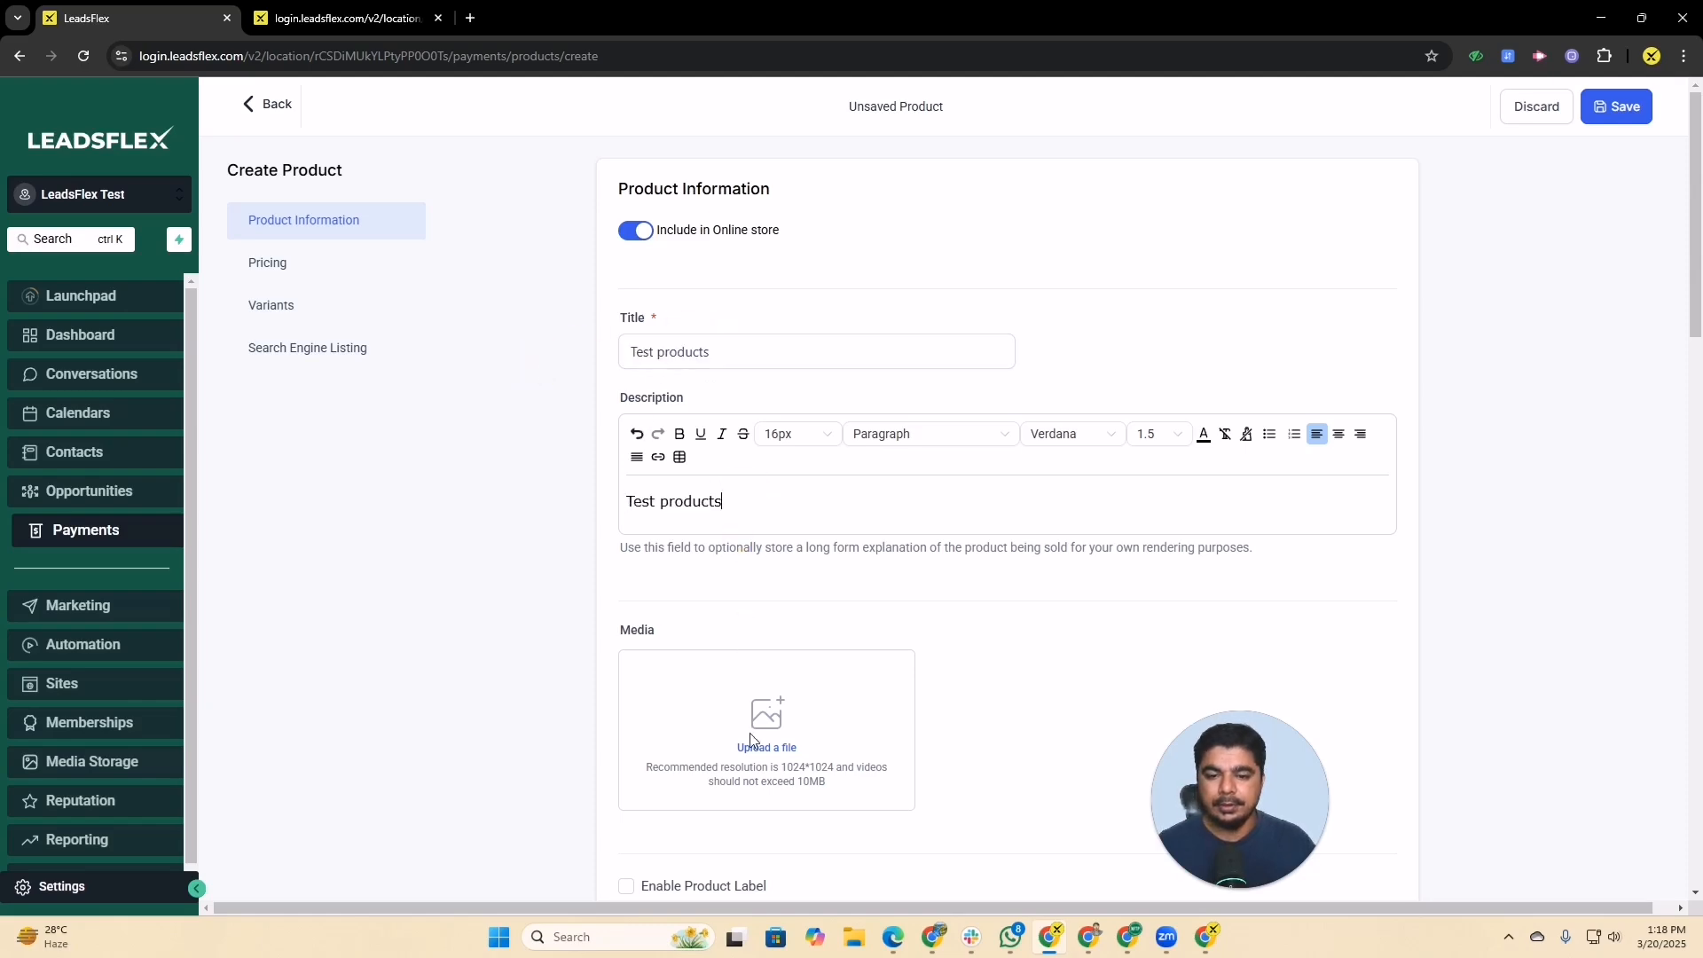
Add images 7.jpg from the media storage as the product's media
click(754, 752)
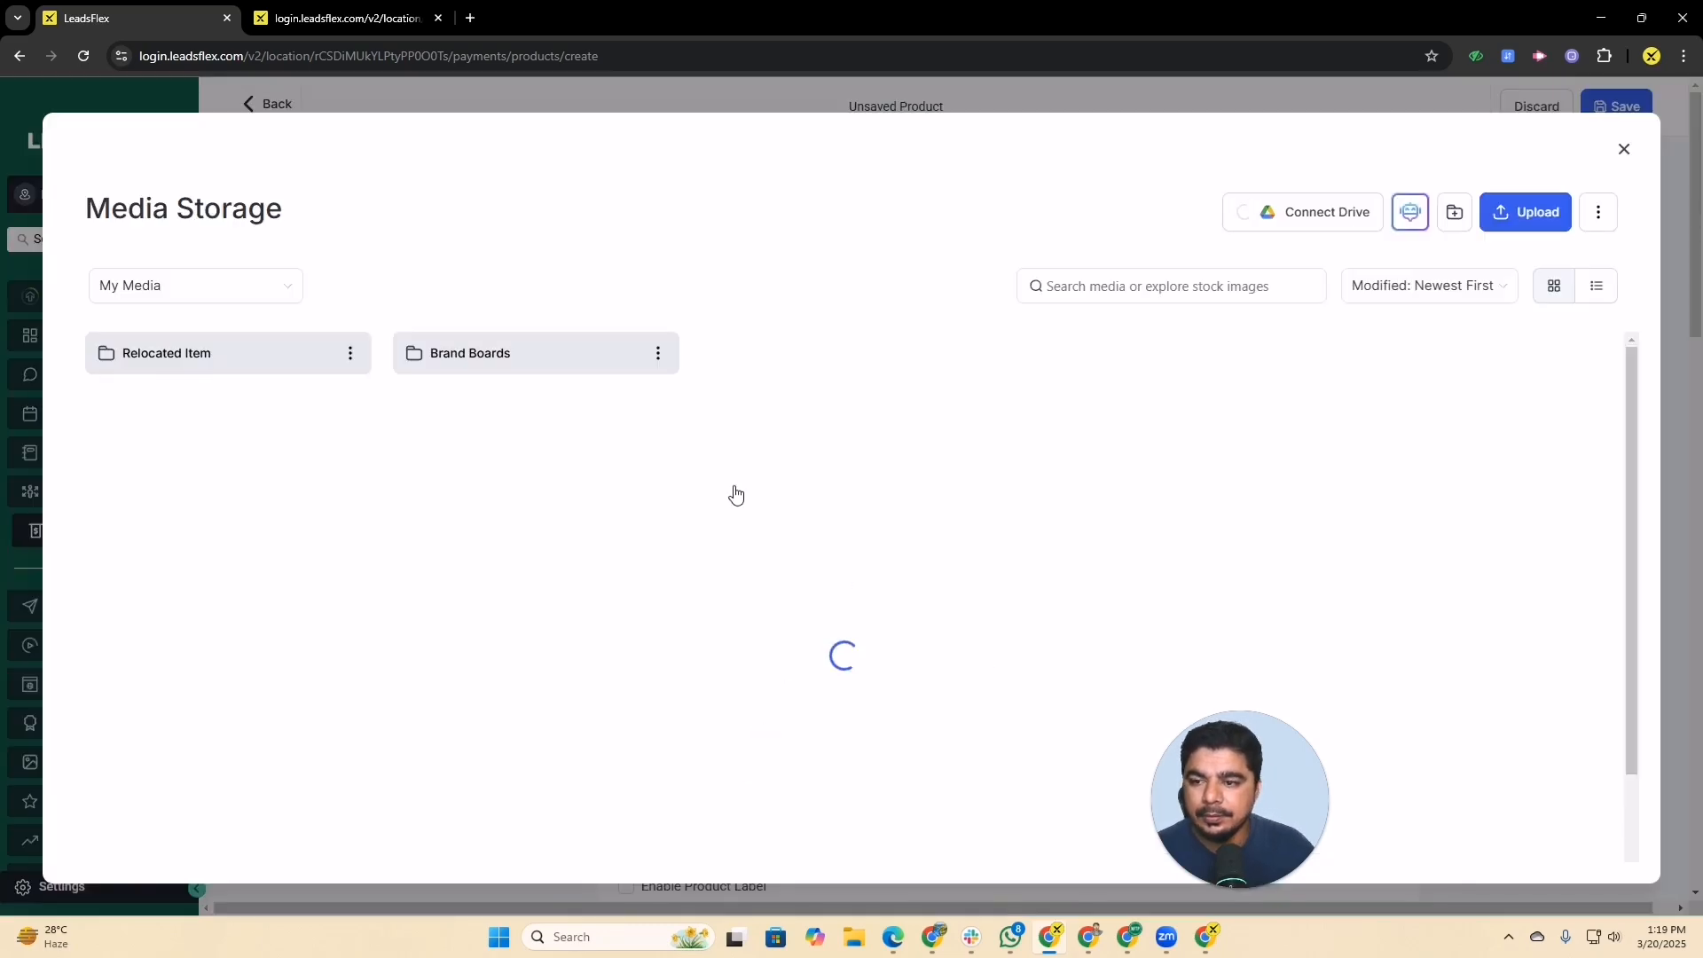
scroll(674, 542, down, 10)
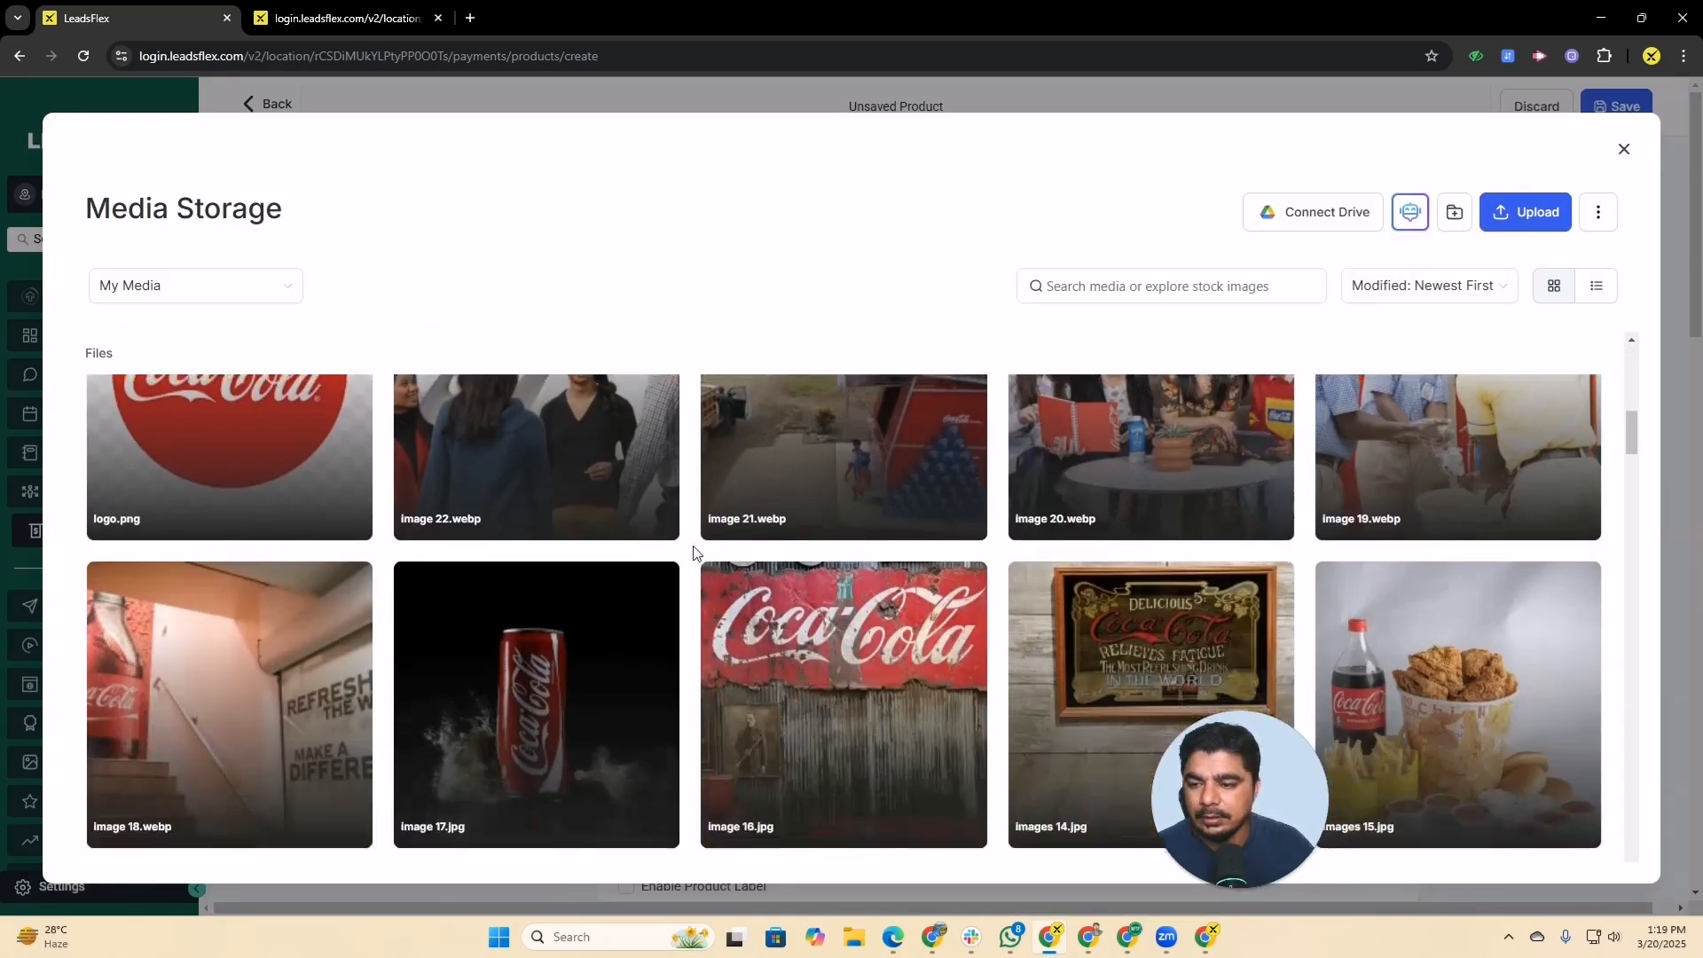
scroll(698, 552, down, 15)
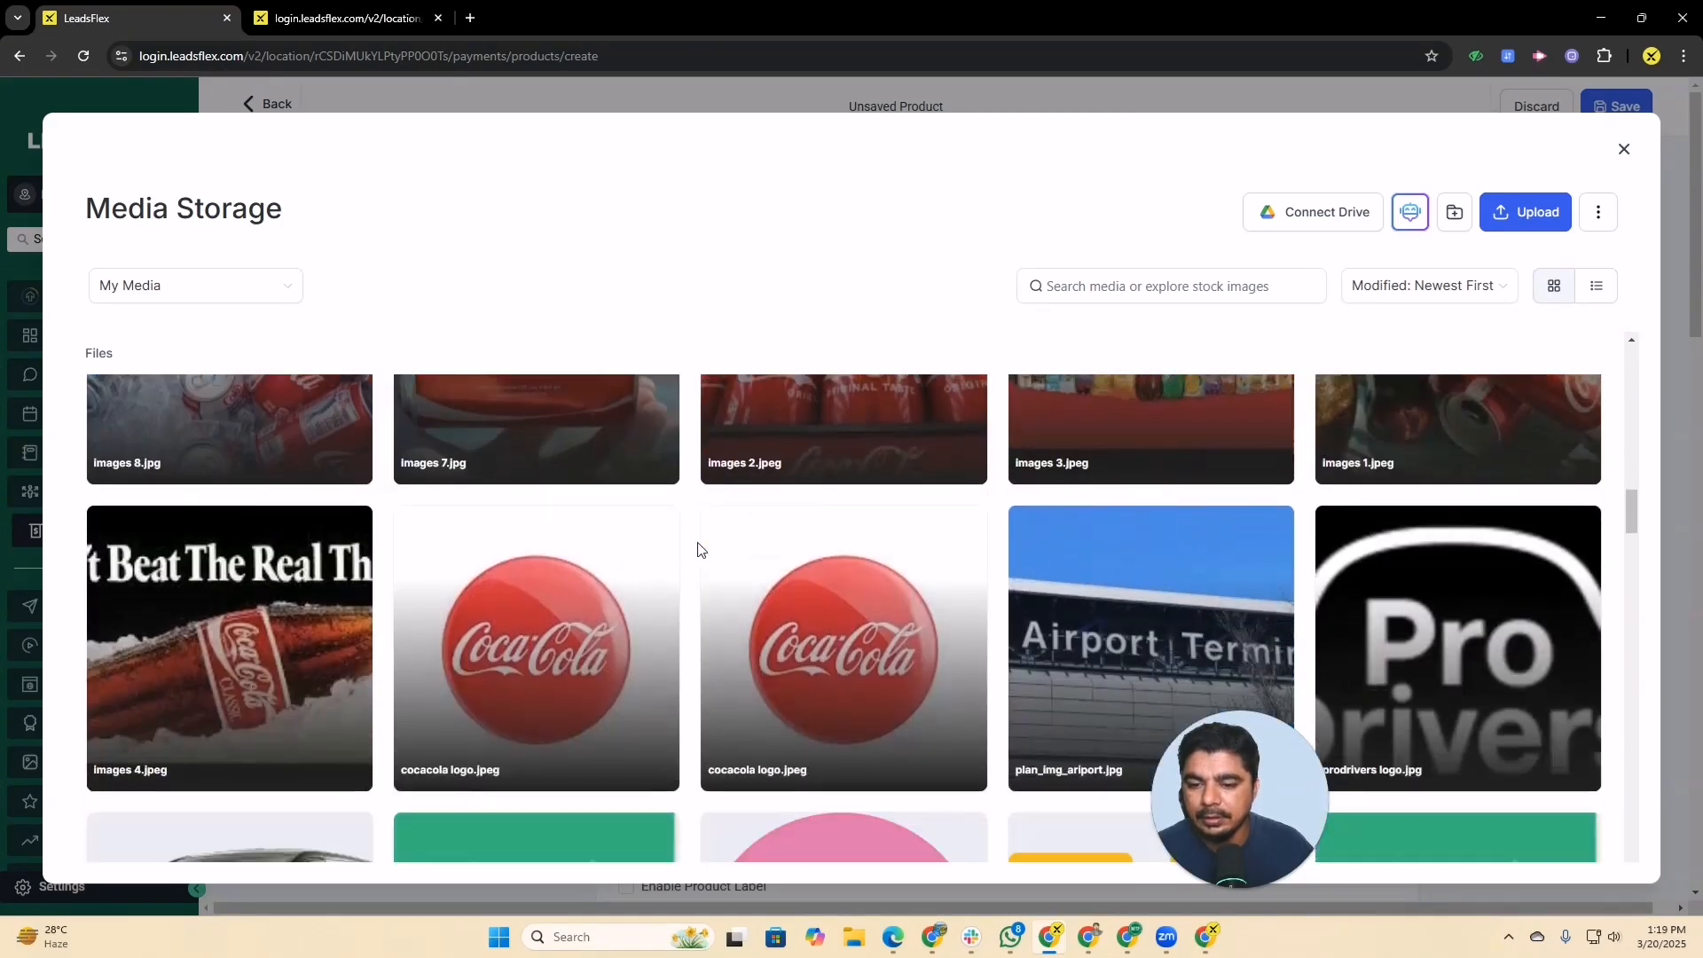
scroll(697, 547, up, 5)
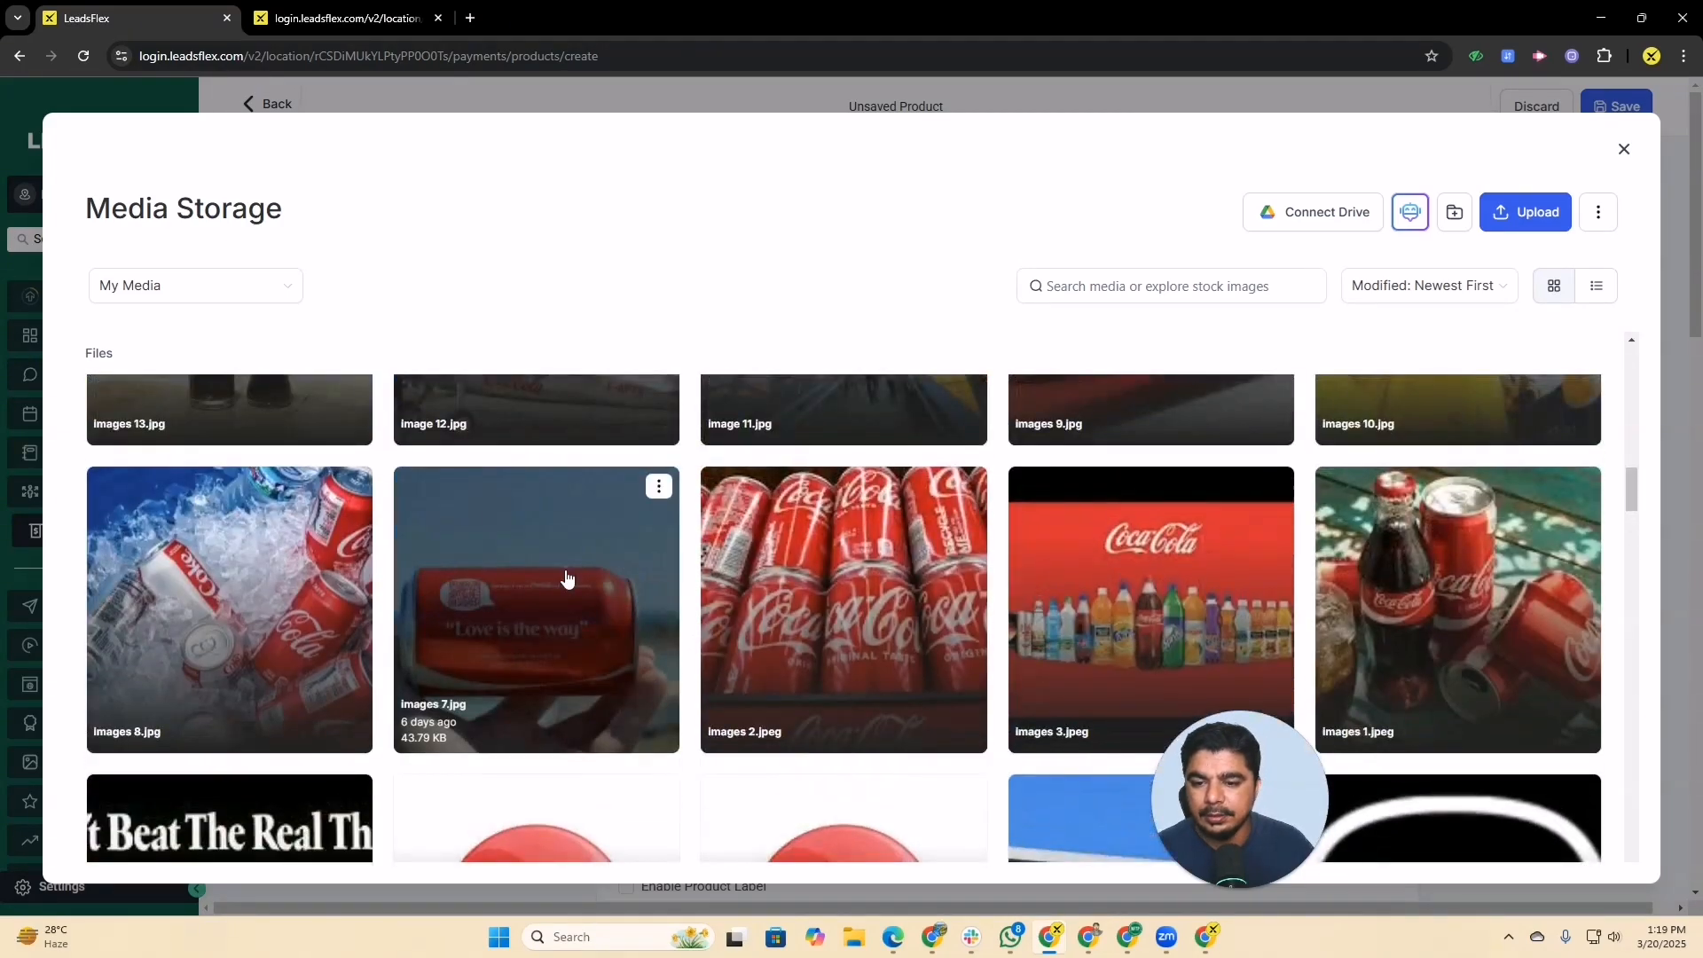
click(564, 570)
Enable the product label and set its content to "Sale on"
scroll(1002, 570, down, 7)
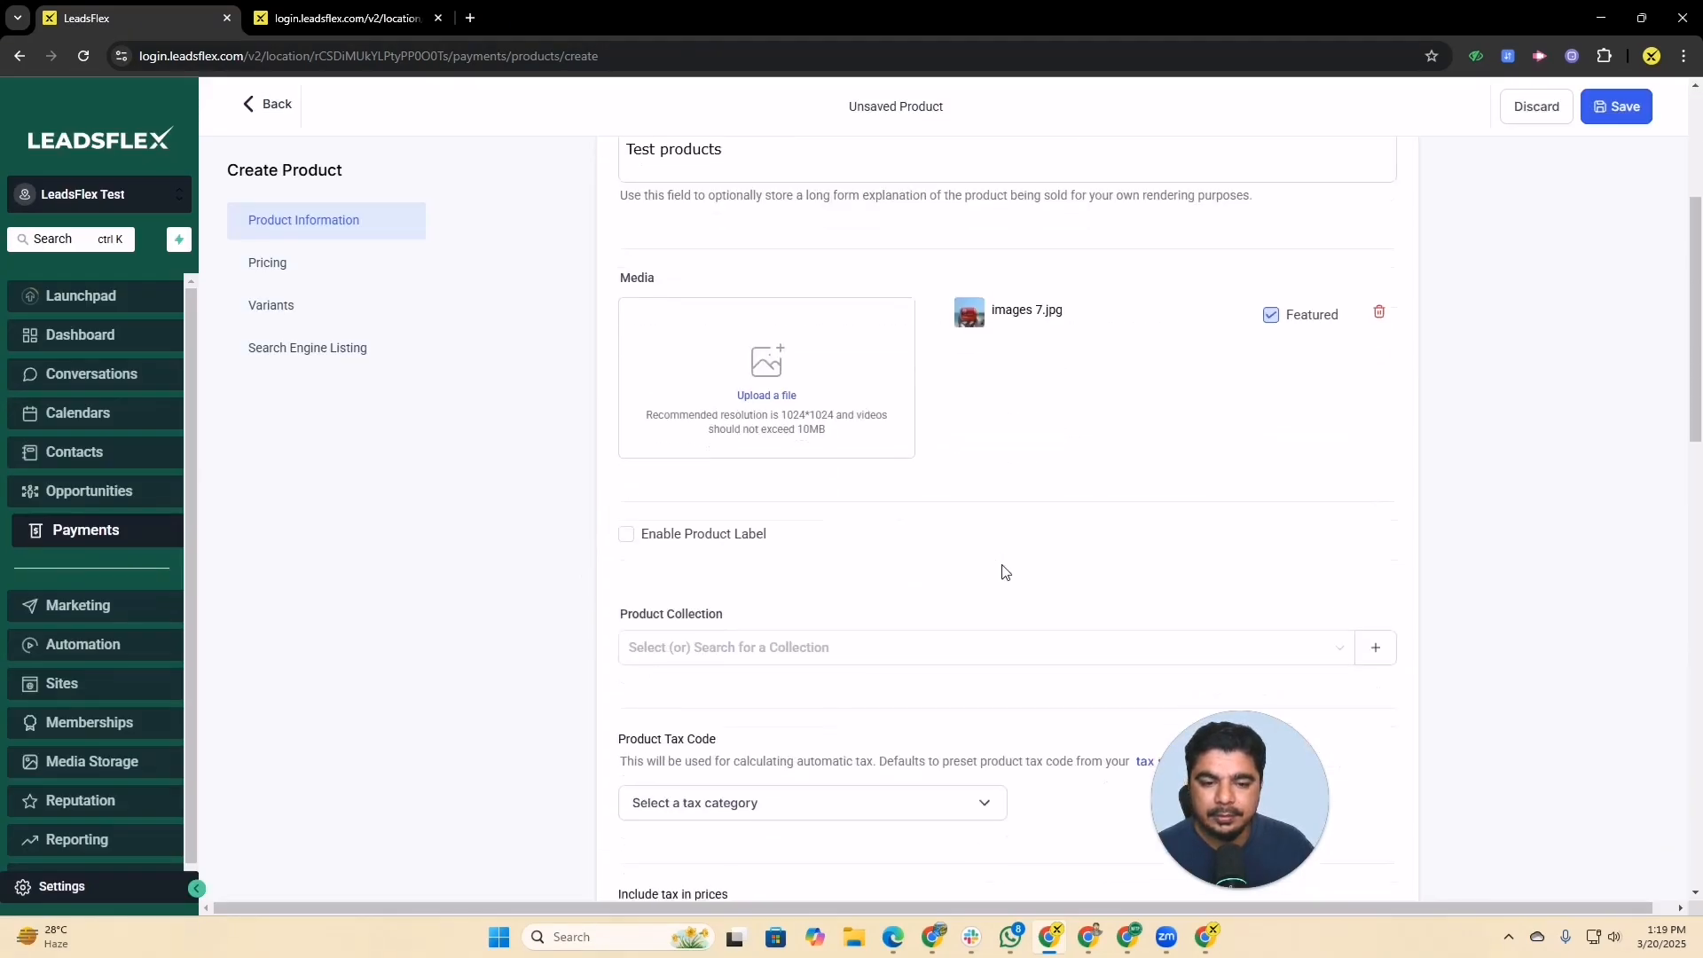
scroll(1005, 570, up, 4)
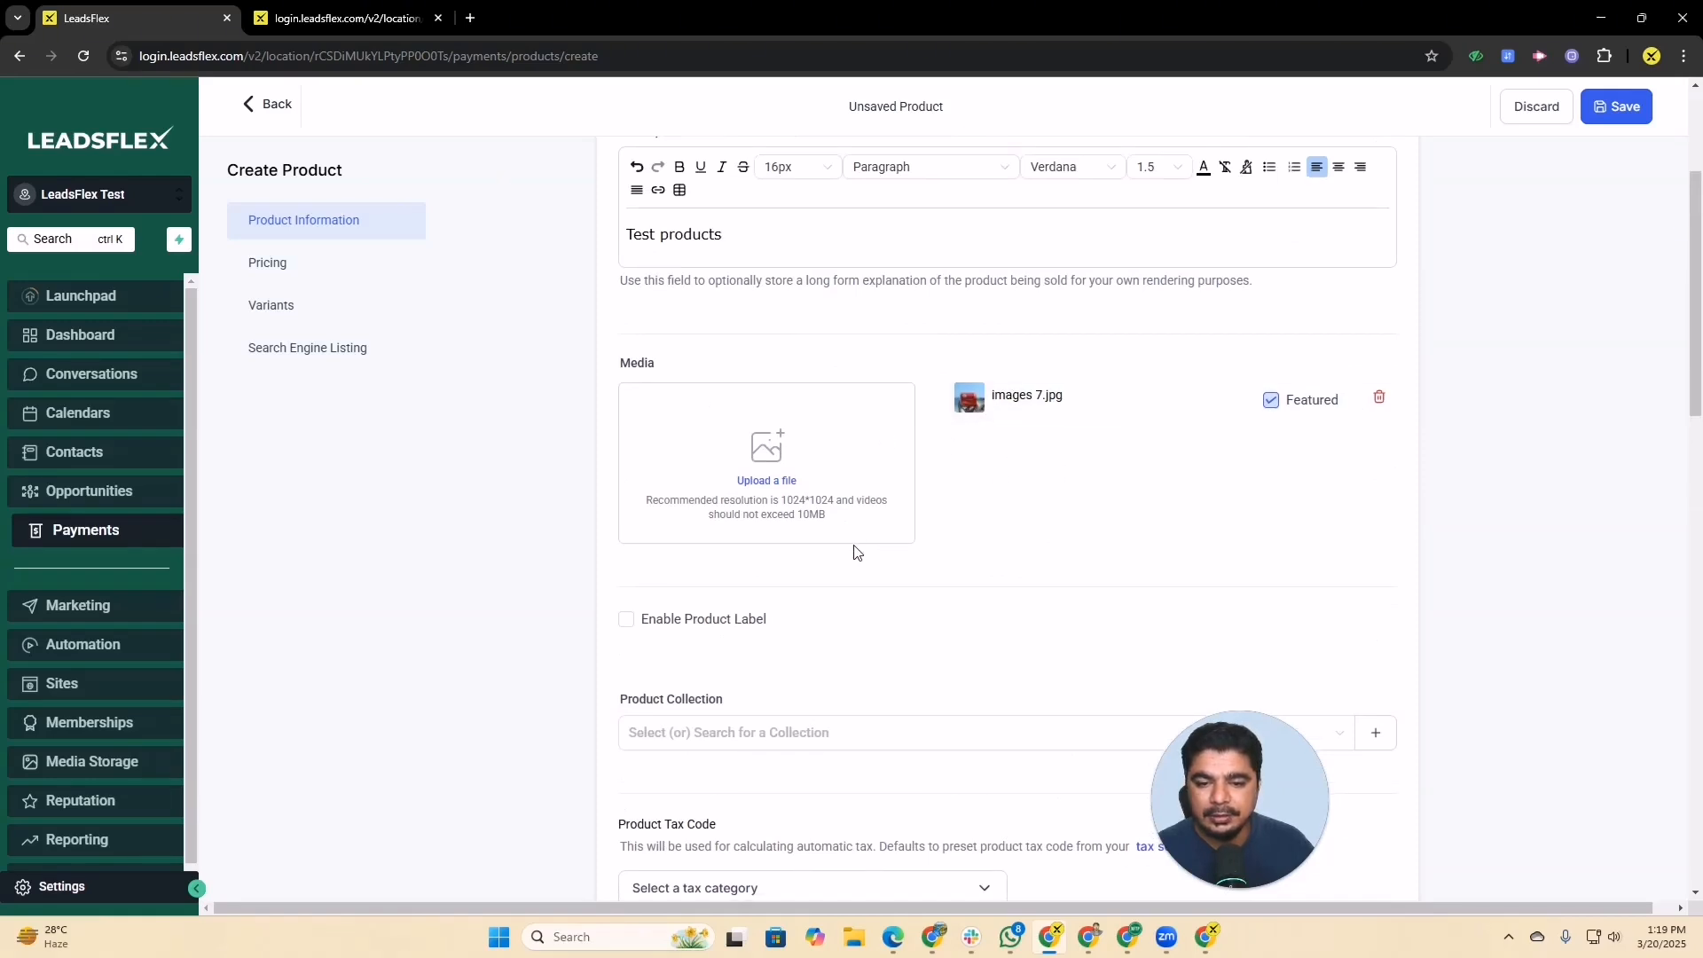
scroll(857, 546, down, 4)
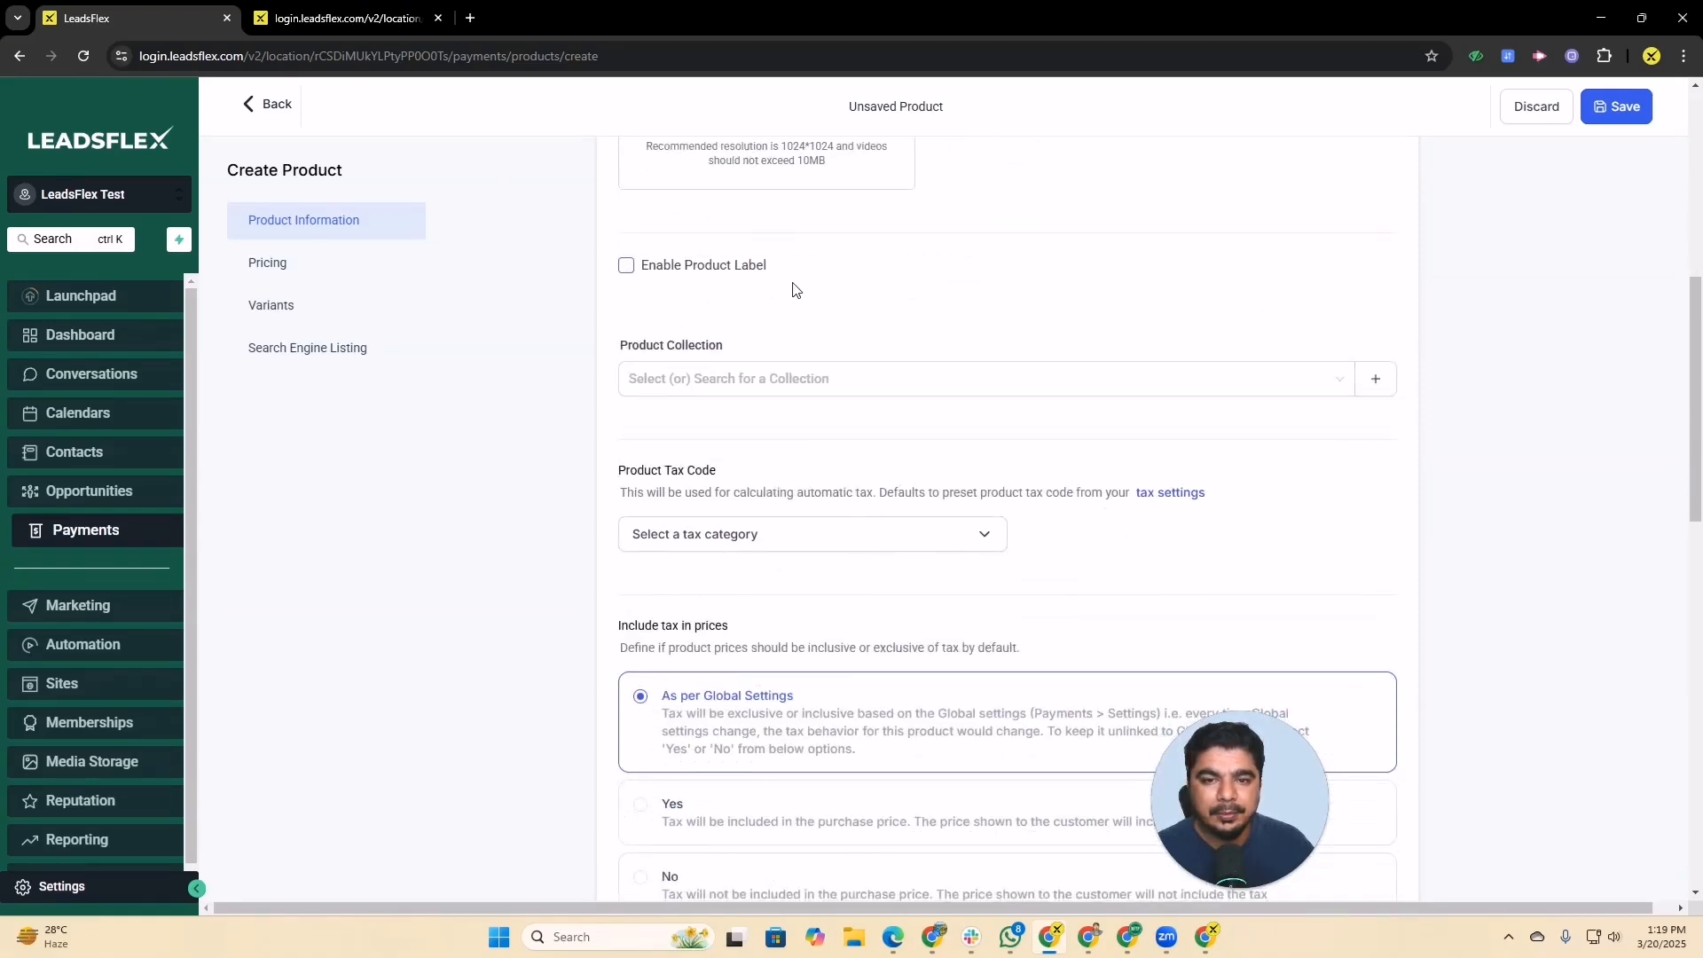
click(834, 382)
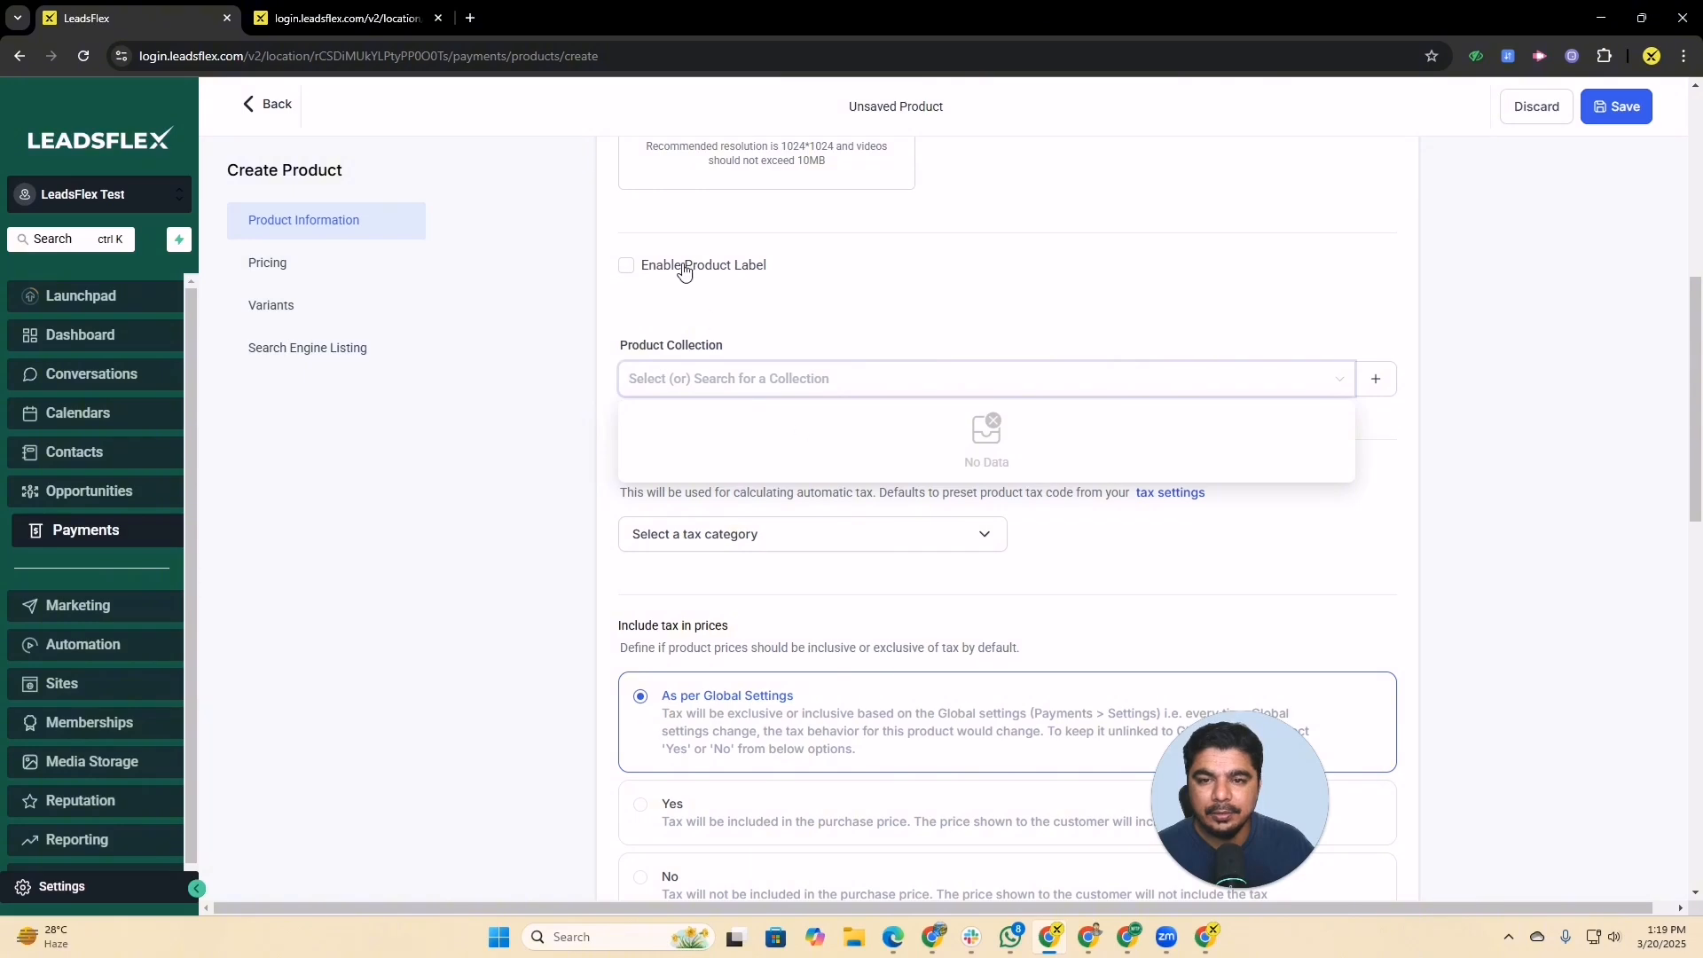
click(627, 265)
click(723, 338)
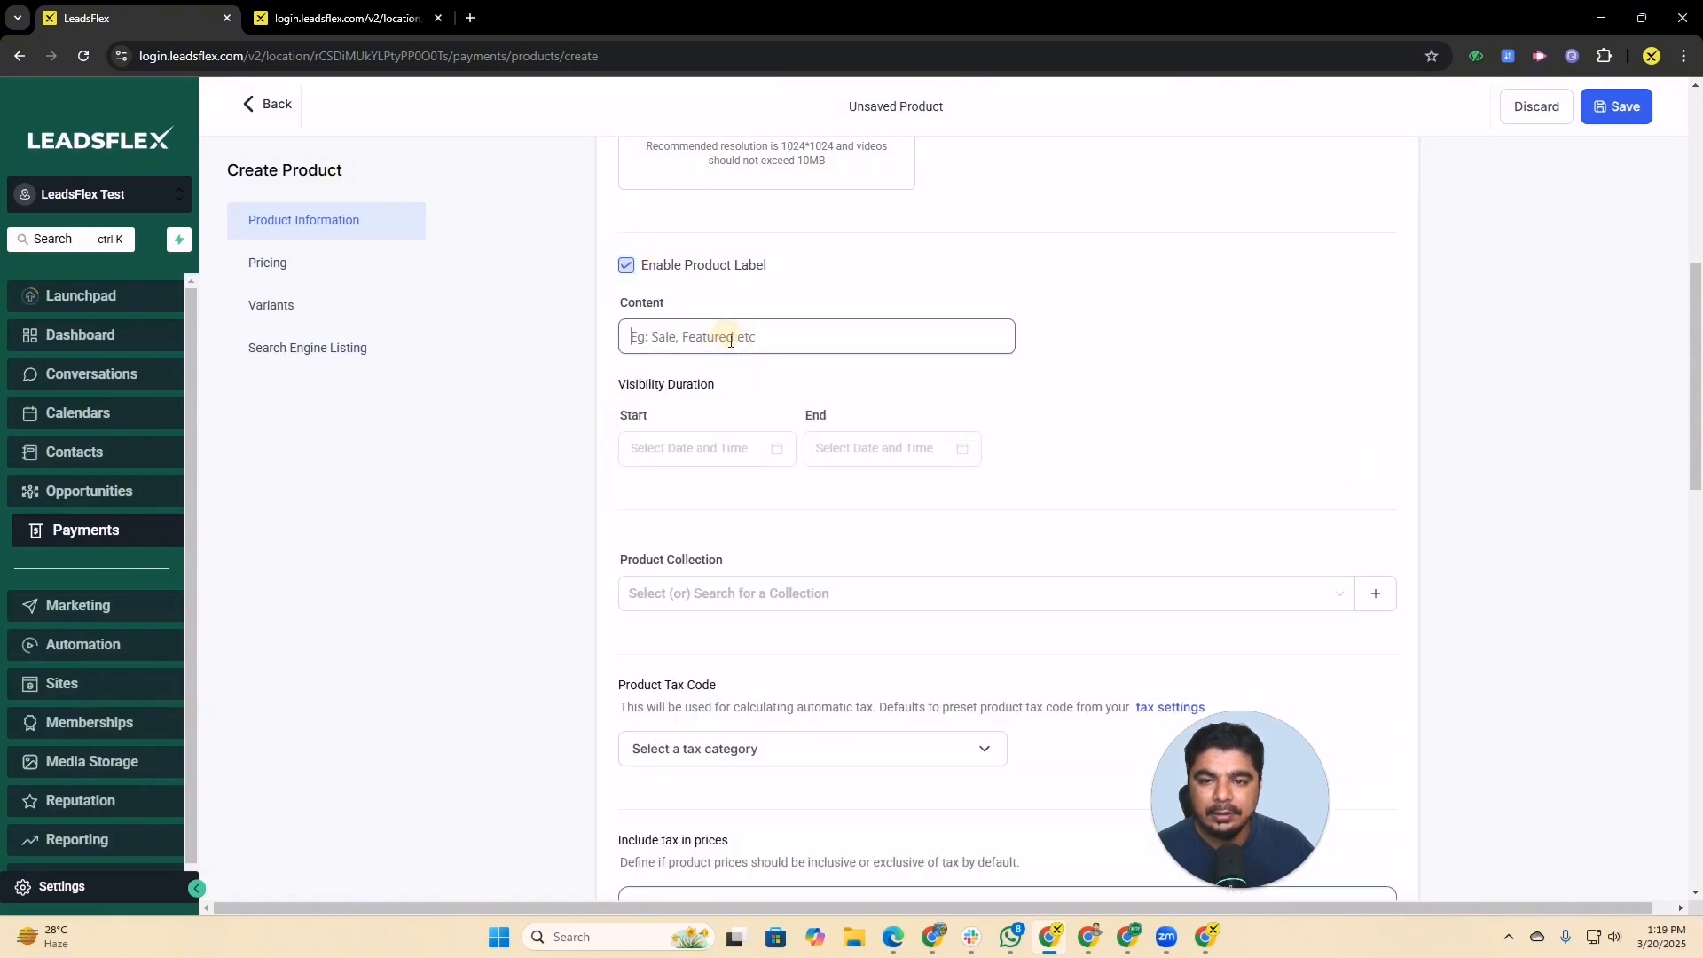
text(Sale on)
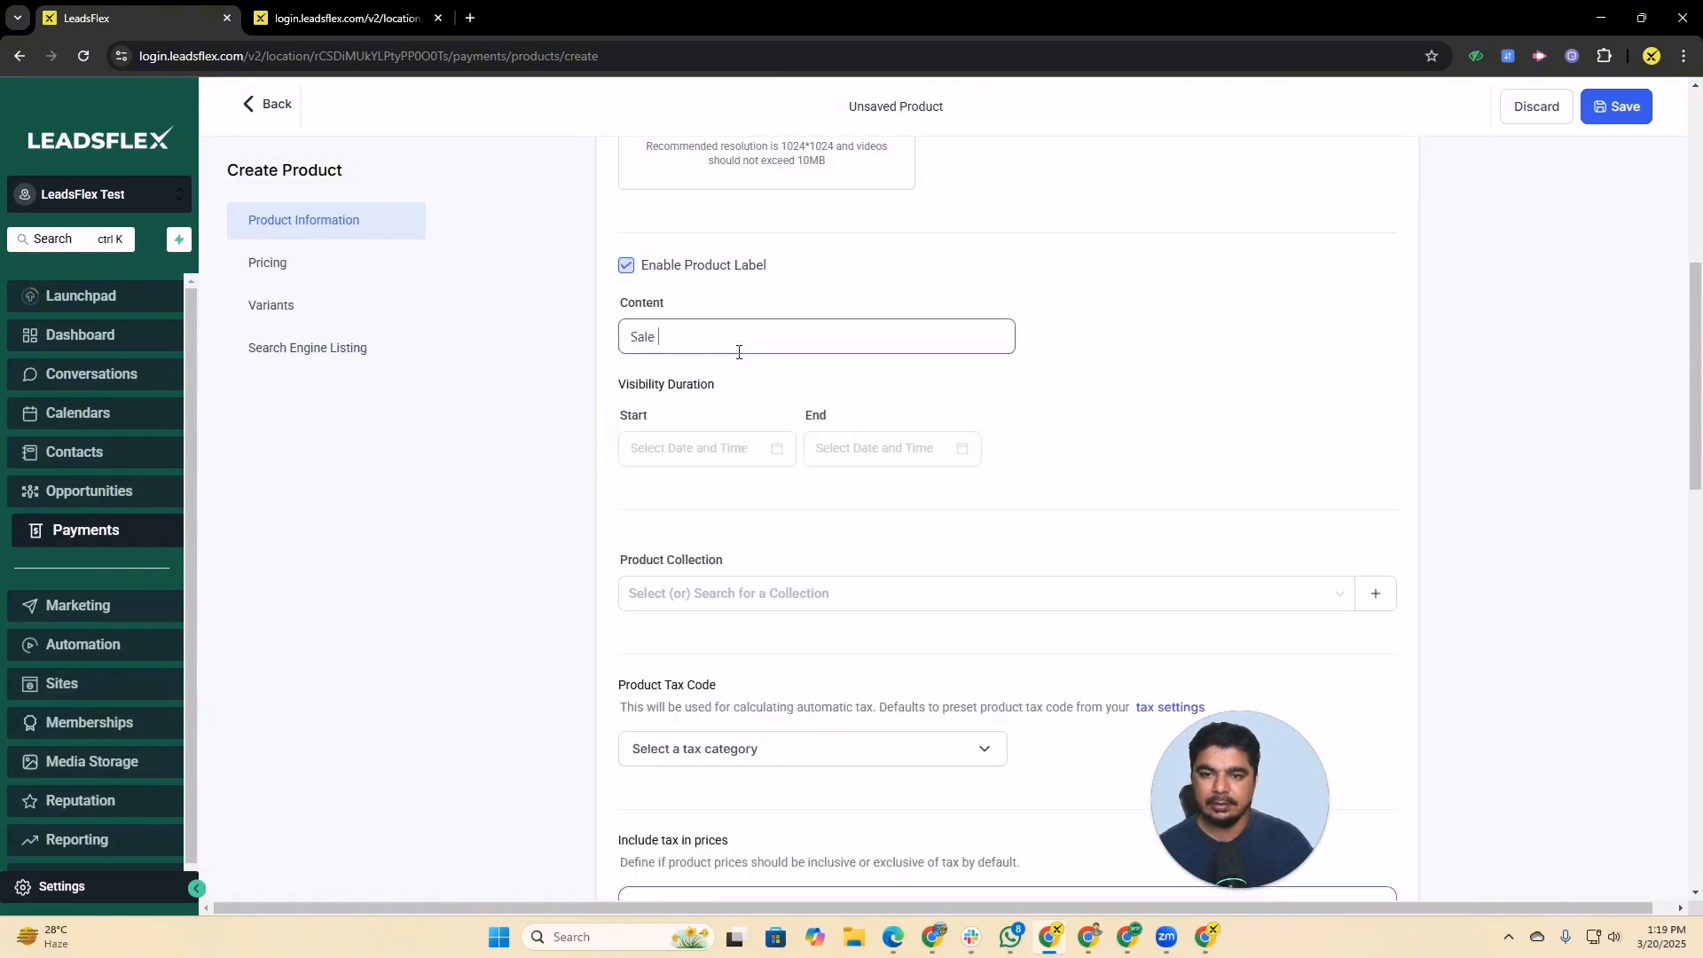
Try to set the label's visibility duration with start date 2025-03-20 and end date 2025-03-05
click(697, 444)
click(781, 671)
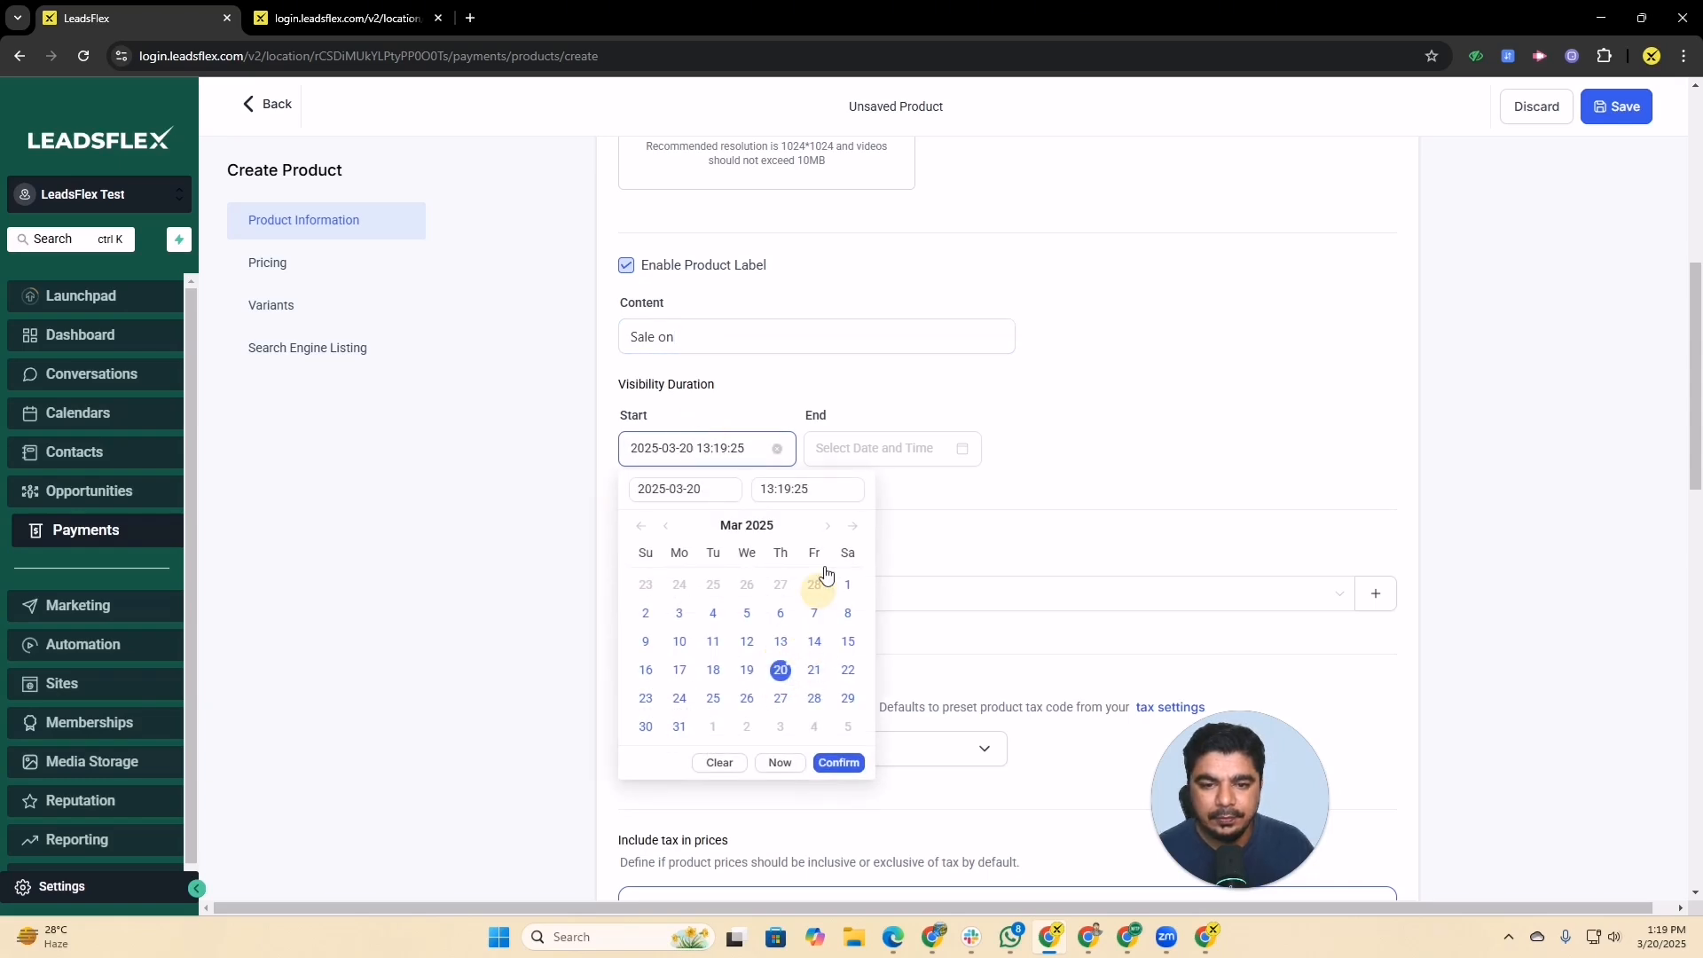
click(875, 448)
click(932, 611)
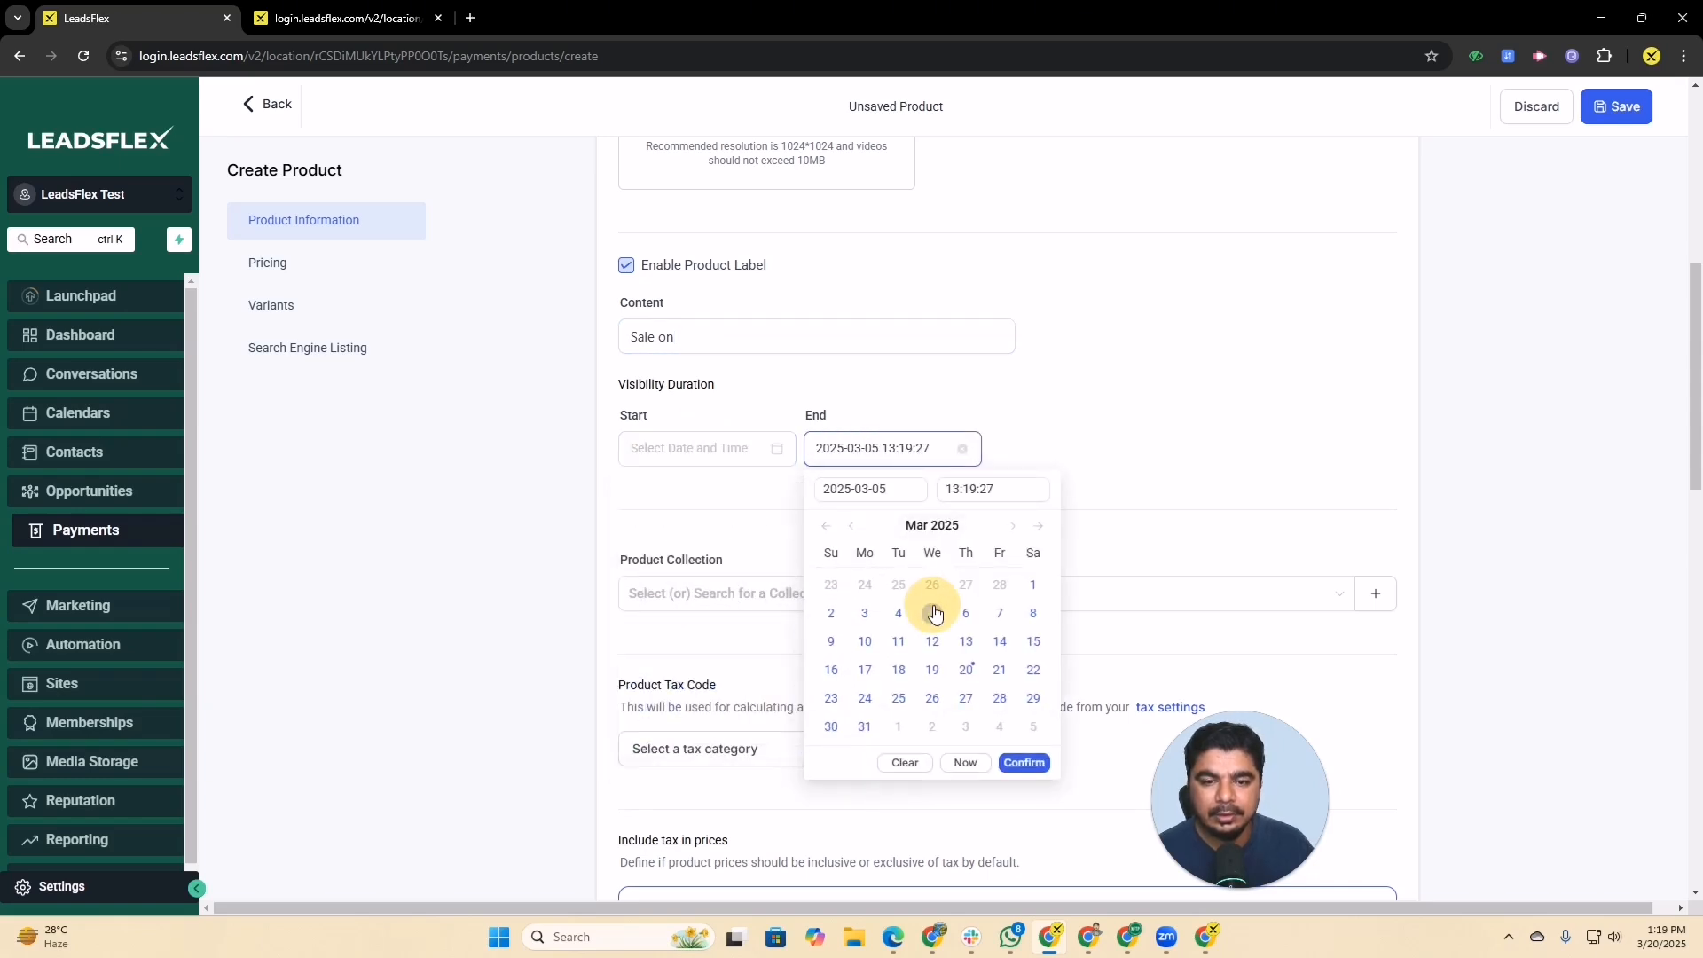
click(1120, 424)
Start a new product collection for the product and name it "all products"
scroll(1131, 447, down, 1)
scroll(1131, 446, down, 2)
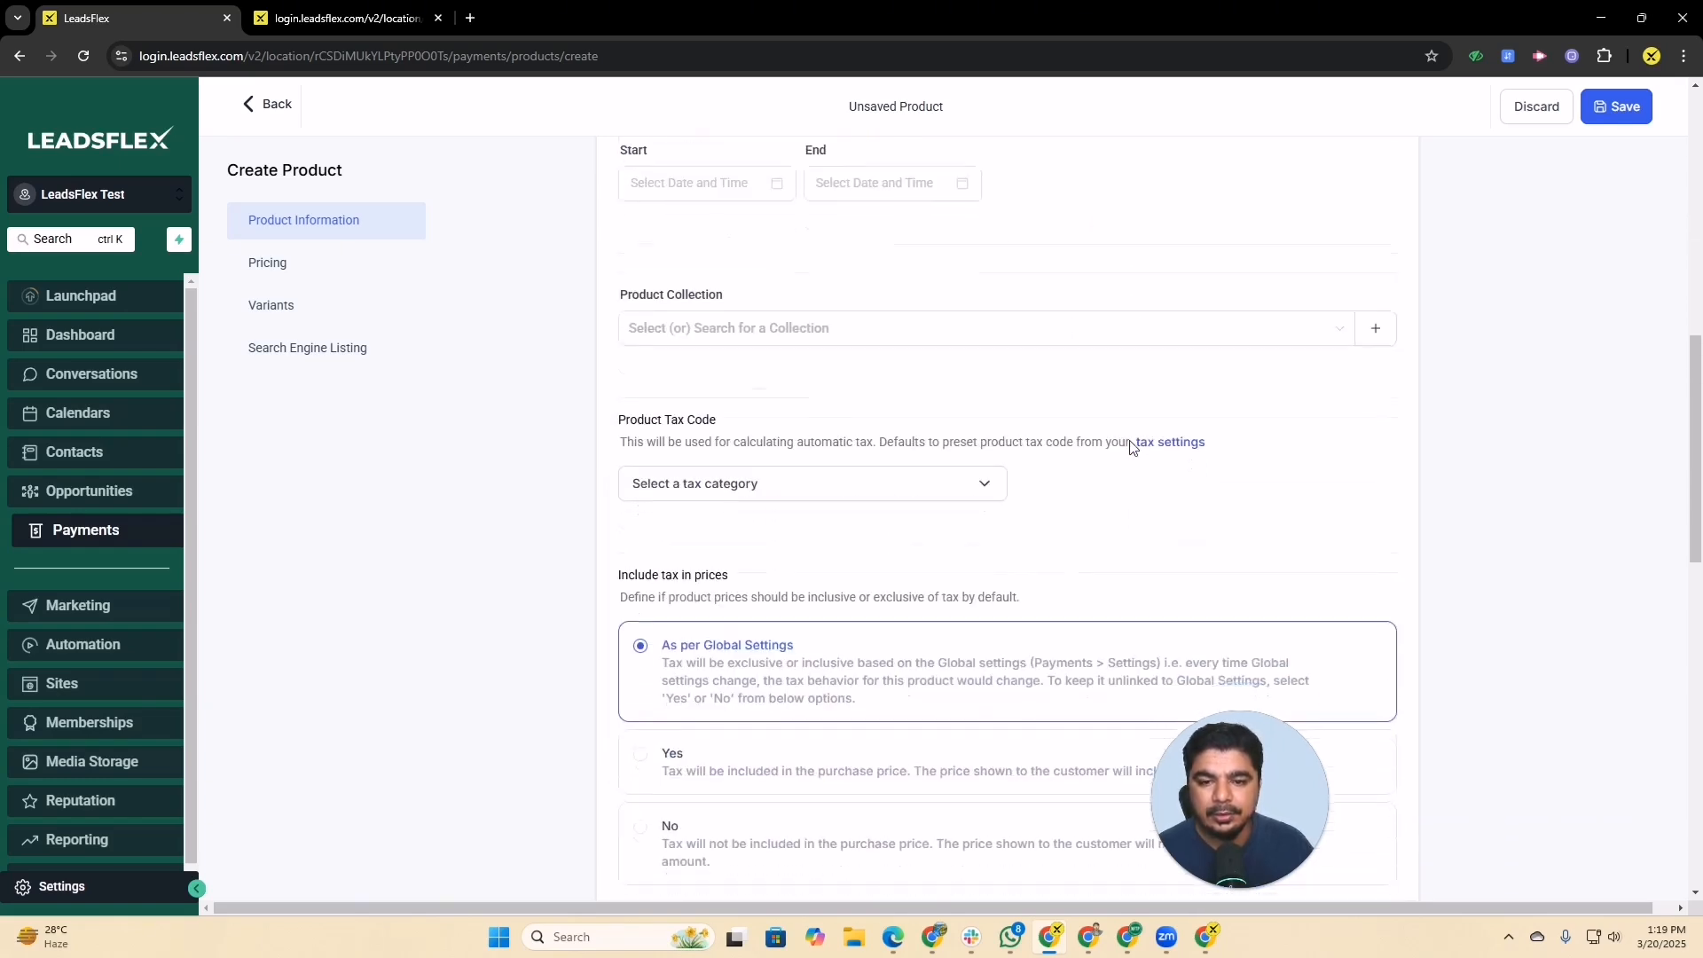
click(677, 327)
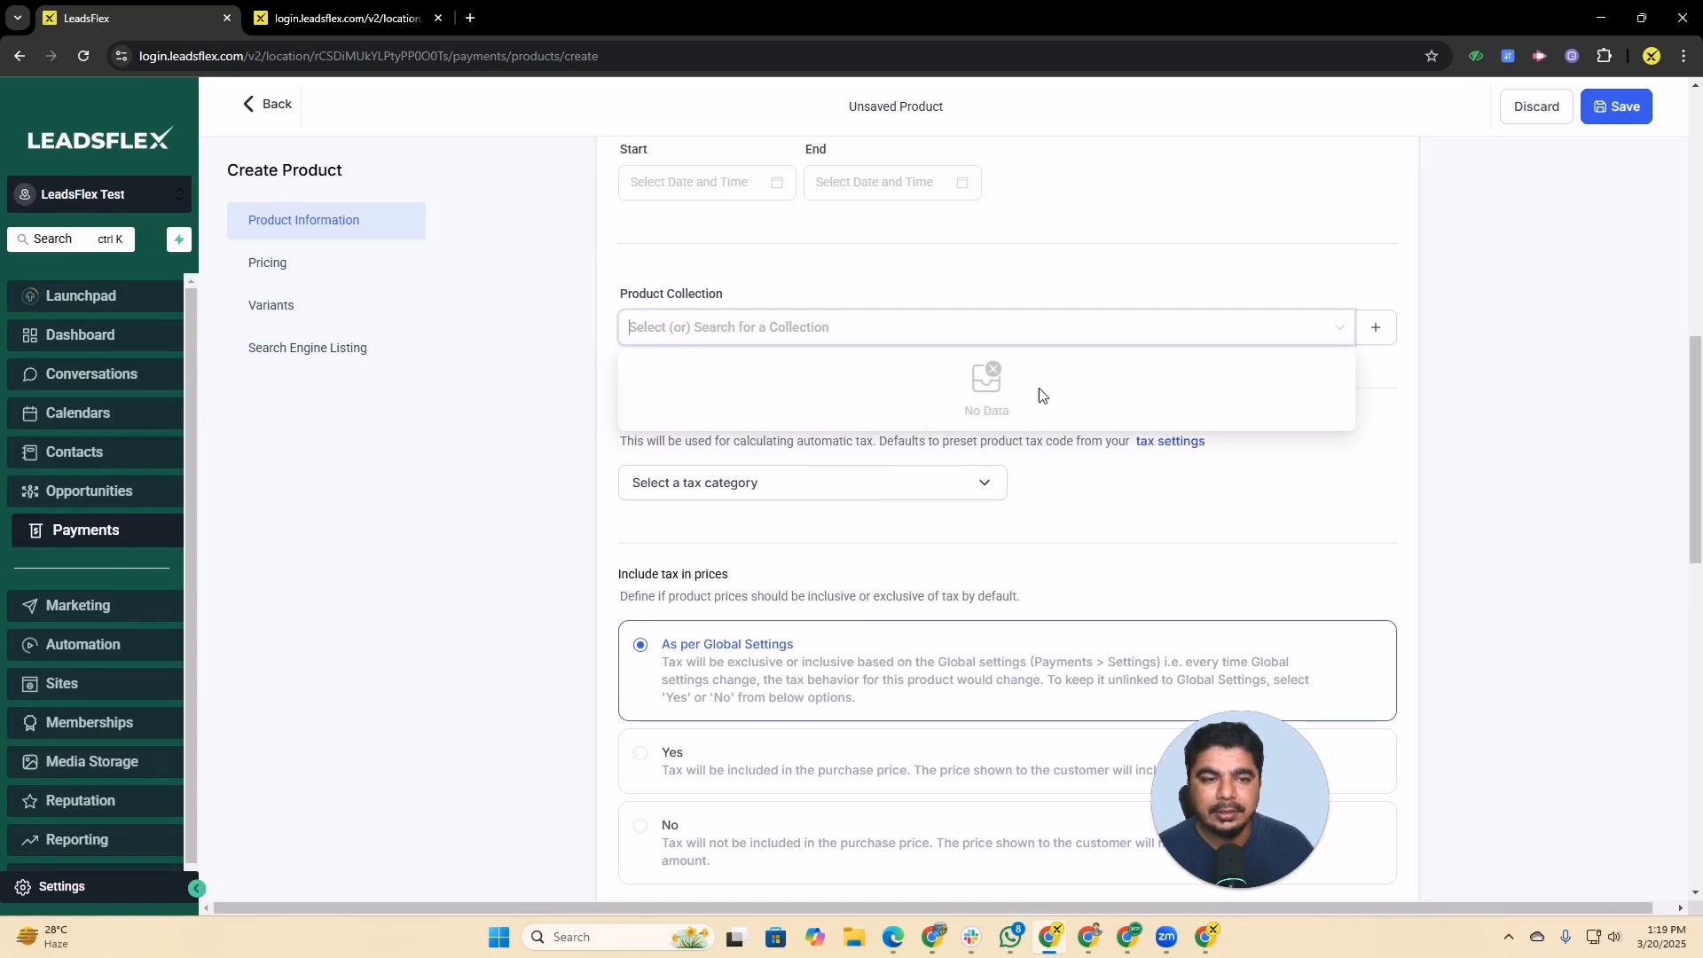
click(1378, 341)
click(707, 395)
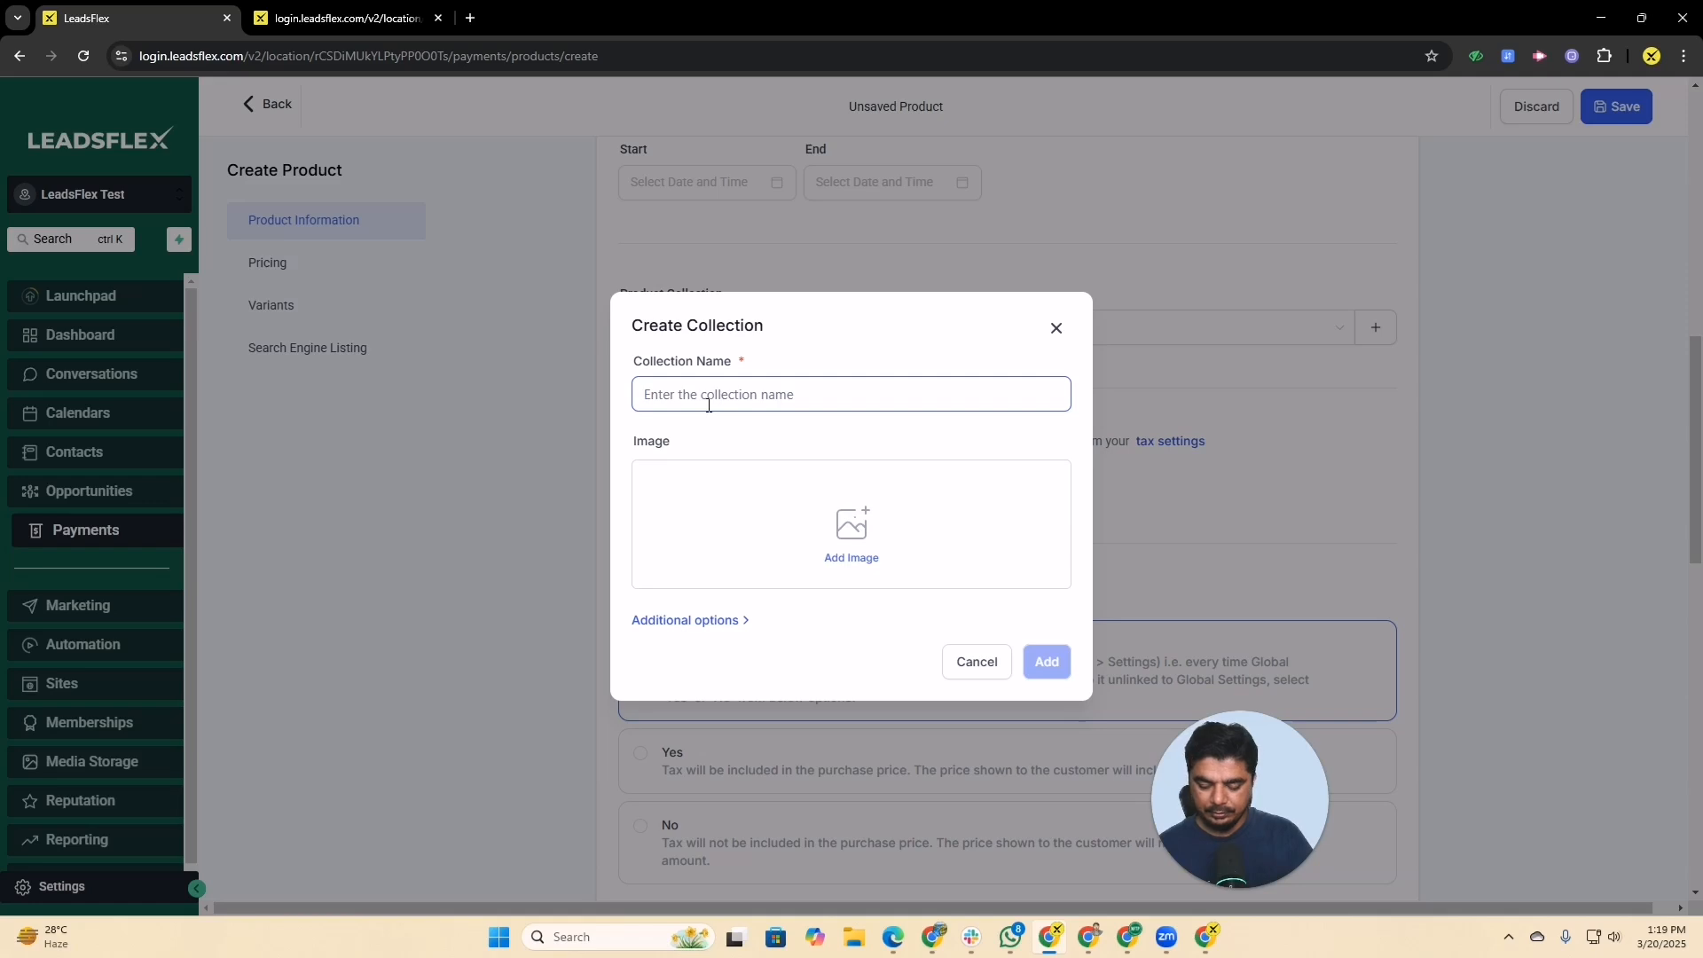
text(all prod)
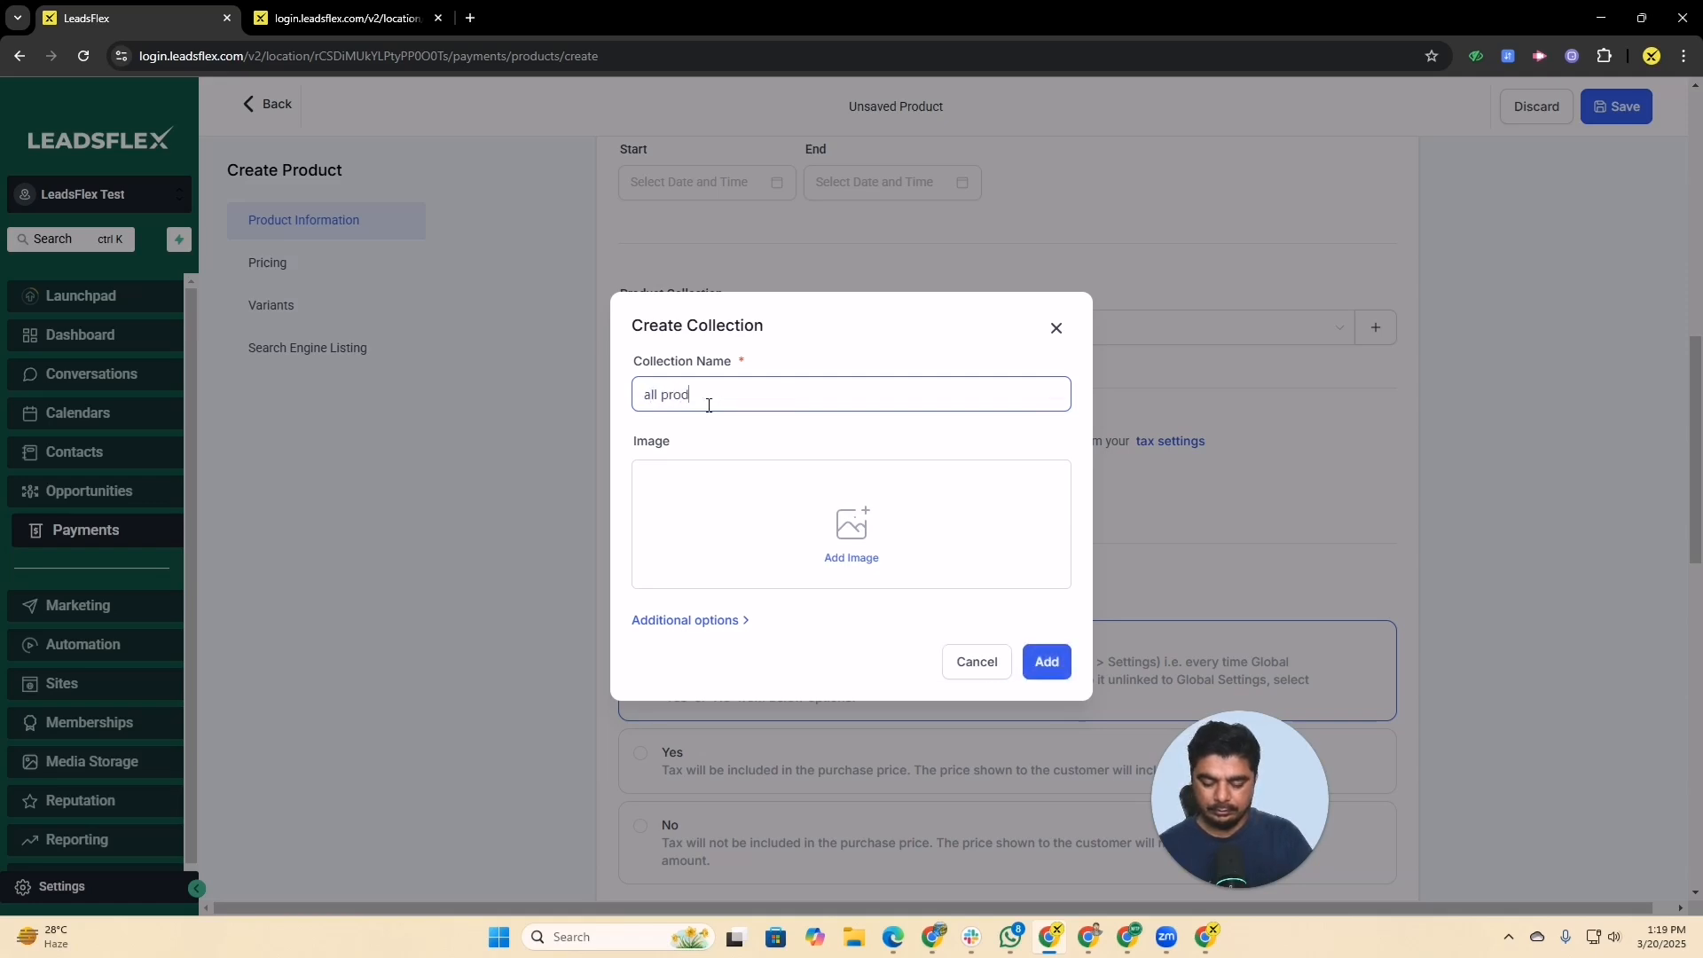
text(ucts)
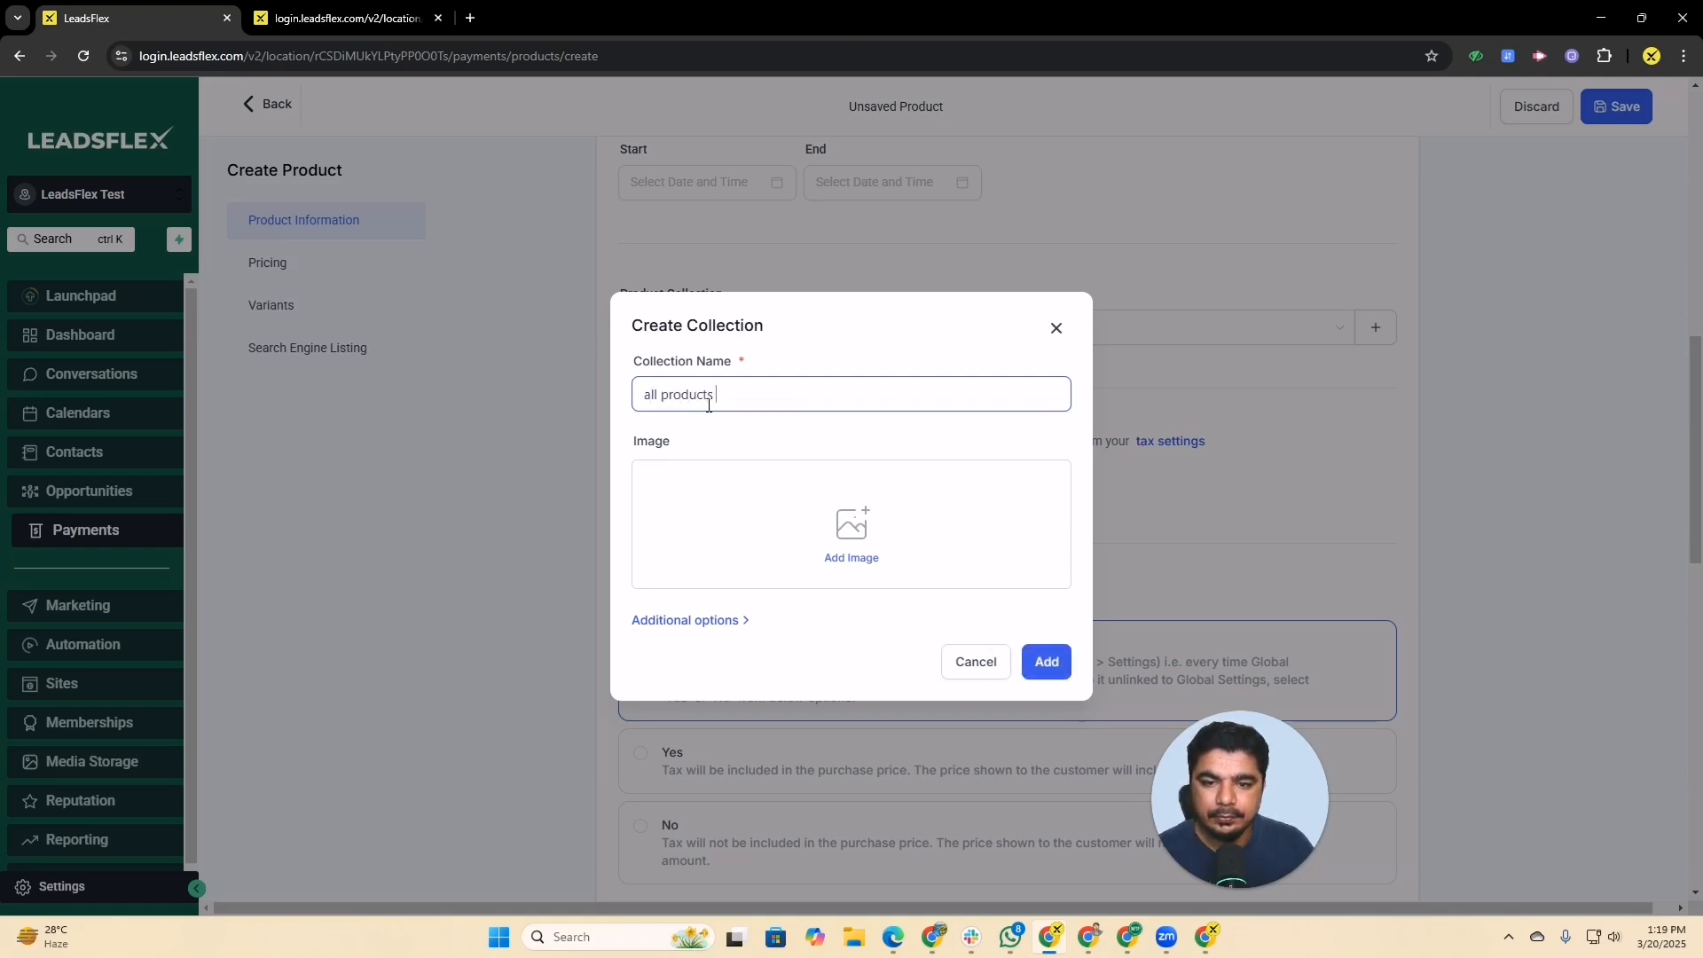
double_click(696, 396)
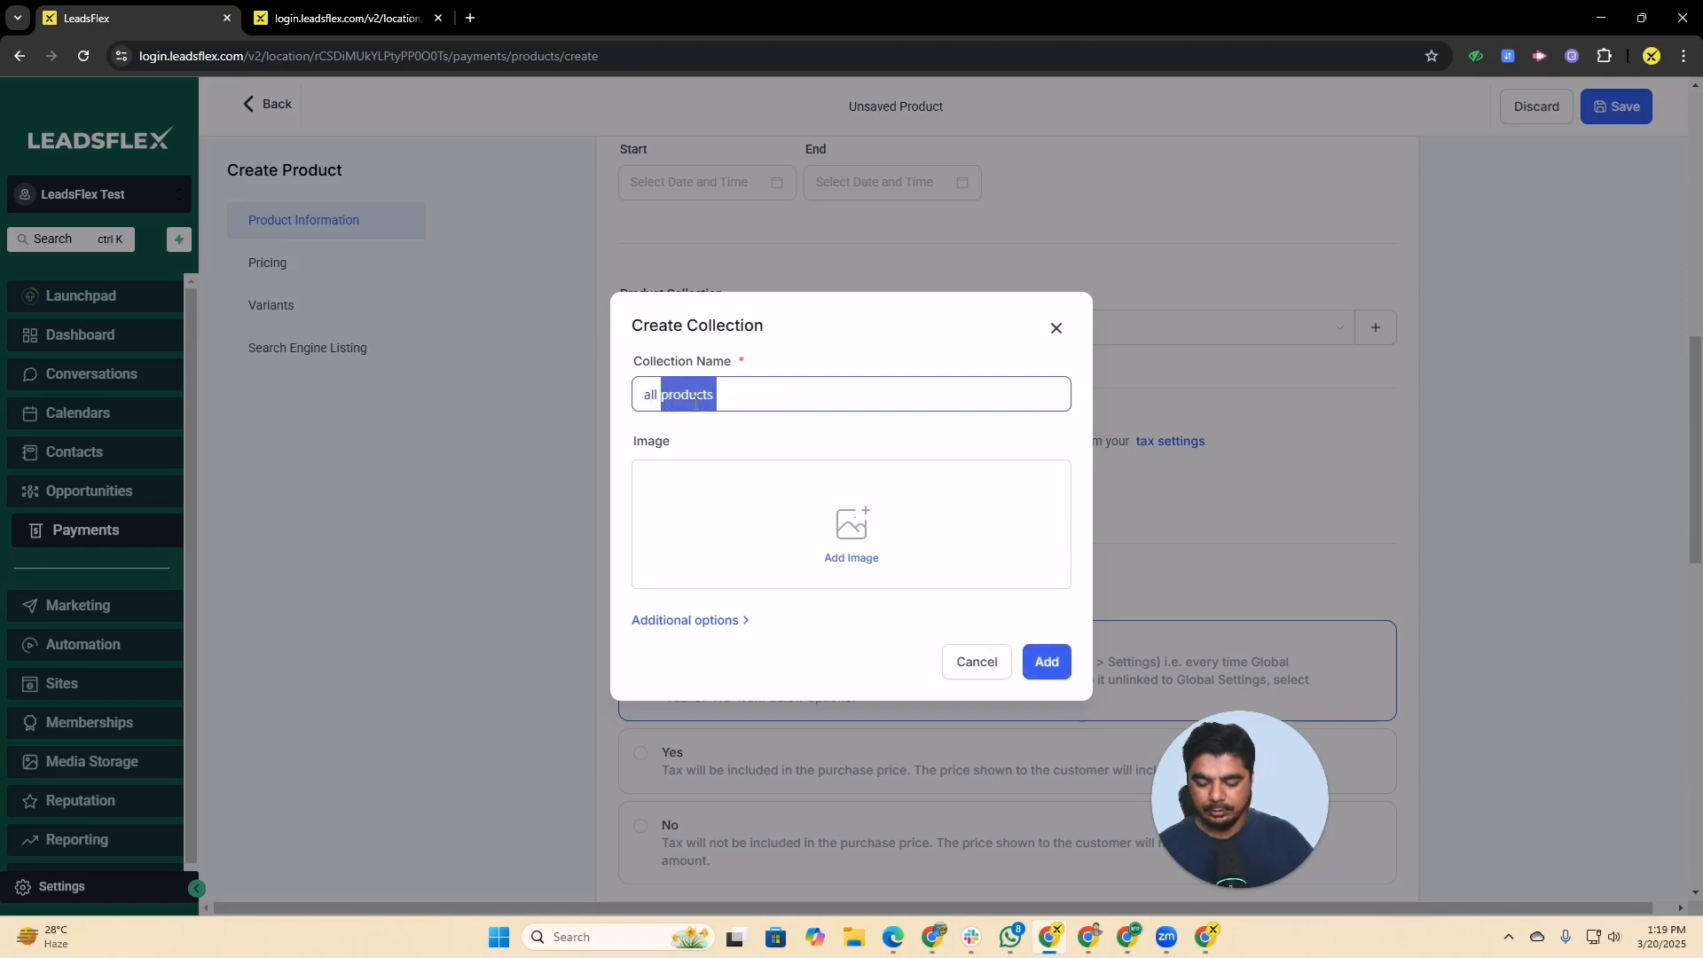
text(pro)
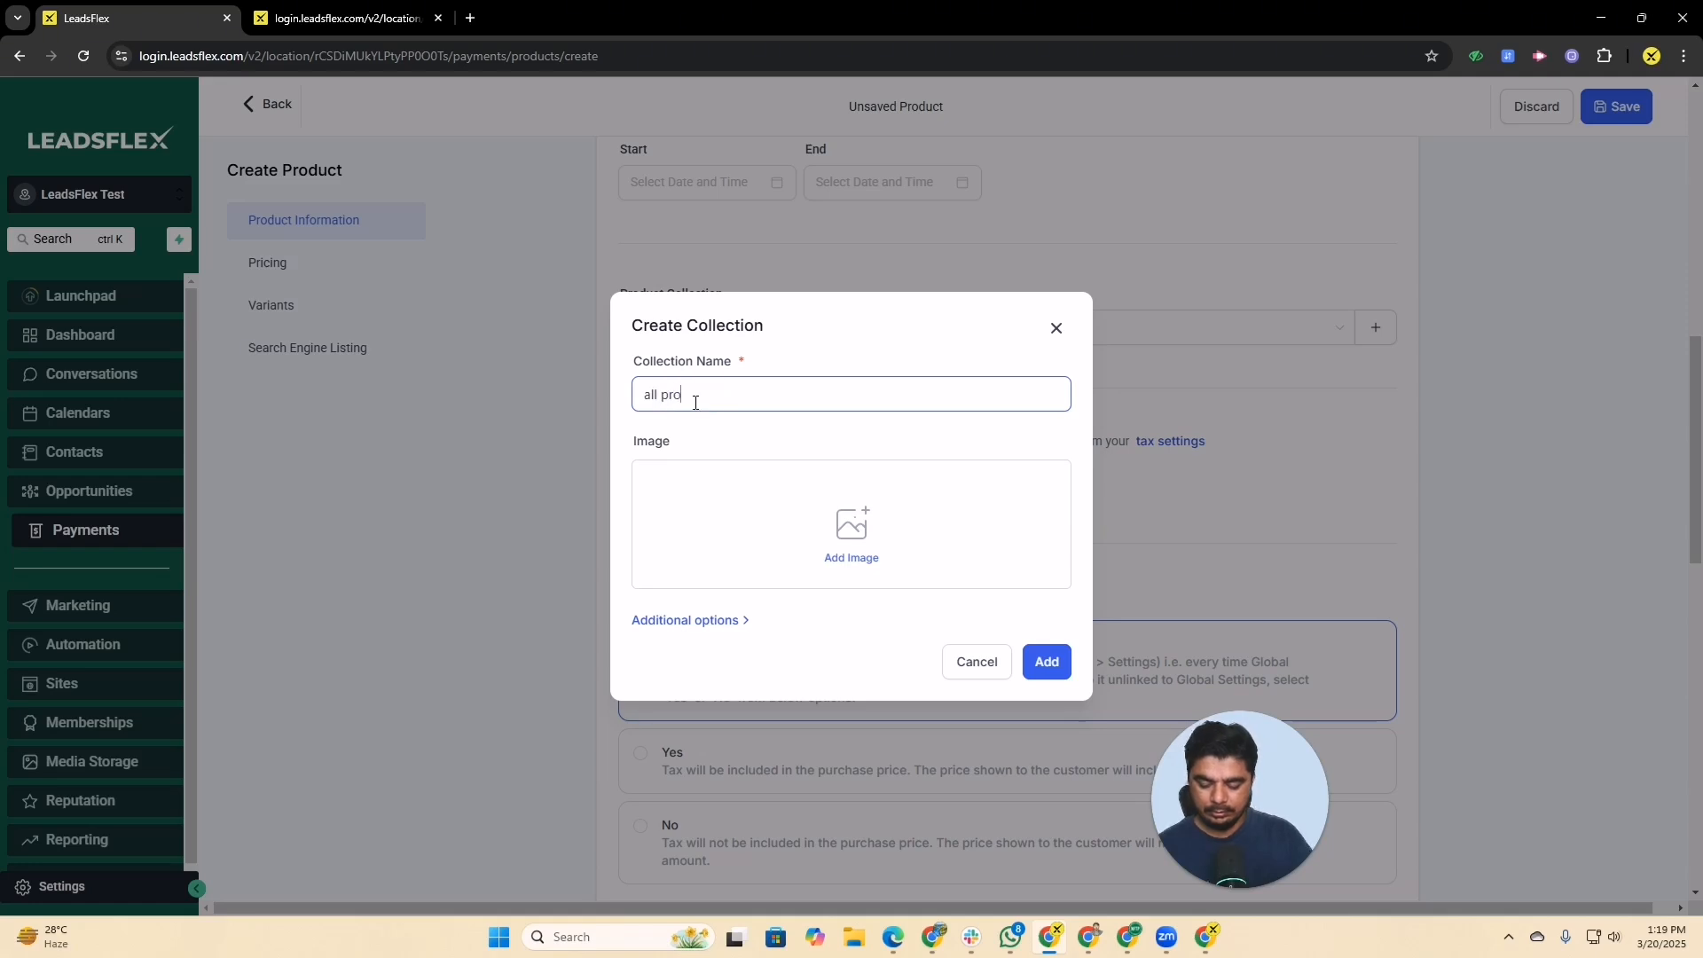
text(ducts)
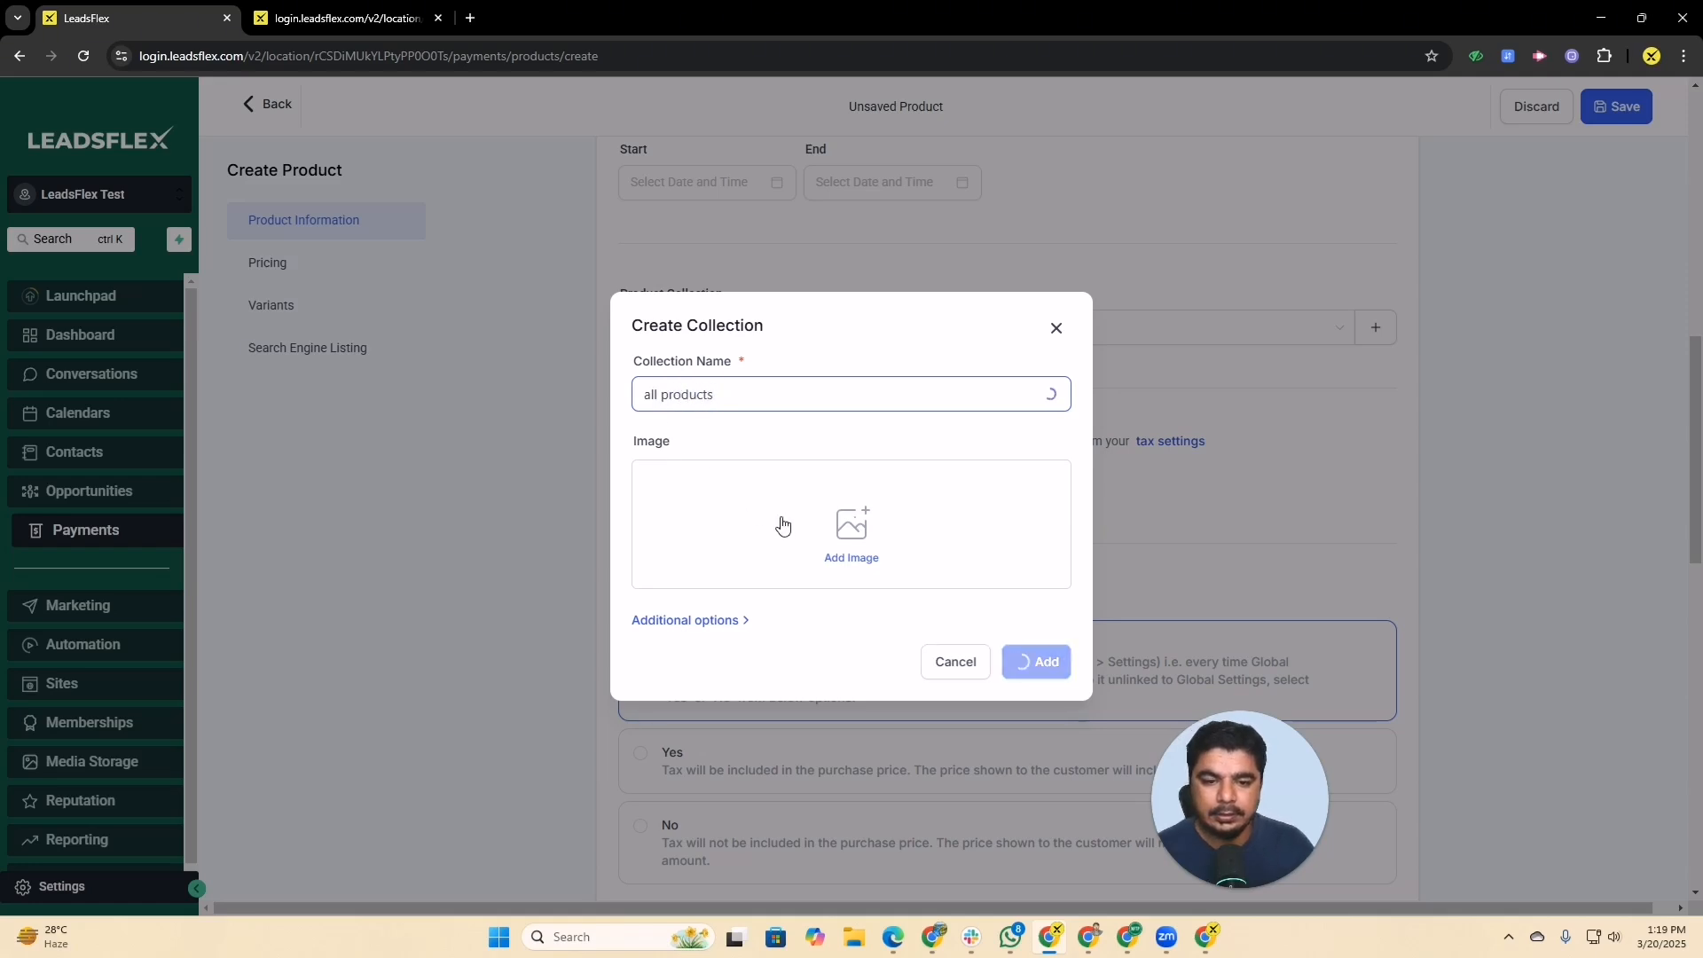
Choose bulb.jpeg from the media storage as the new collection's image
click(838, 523)
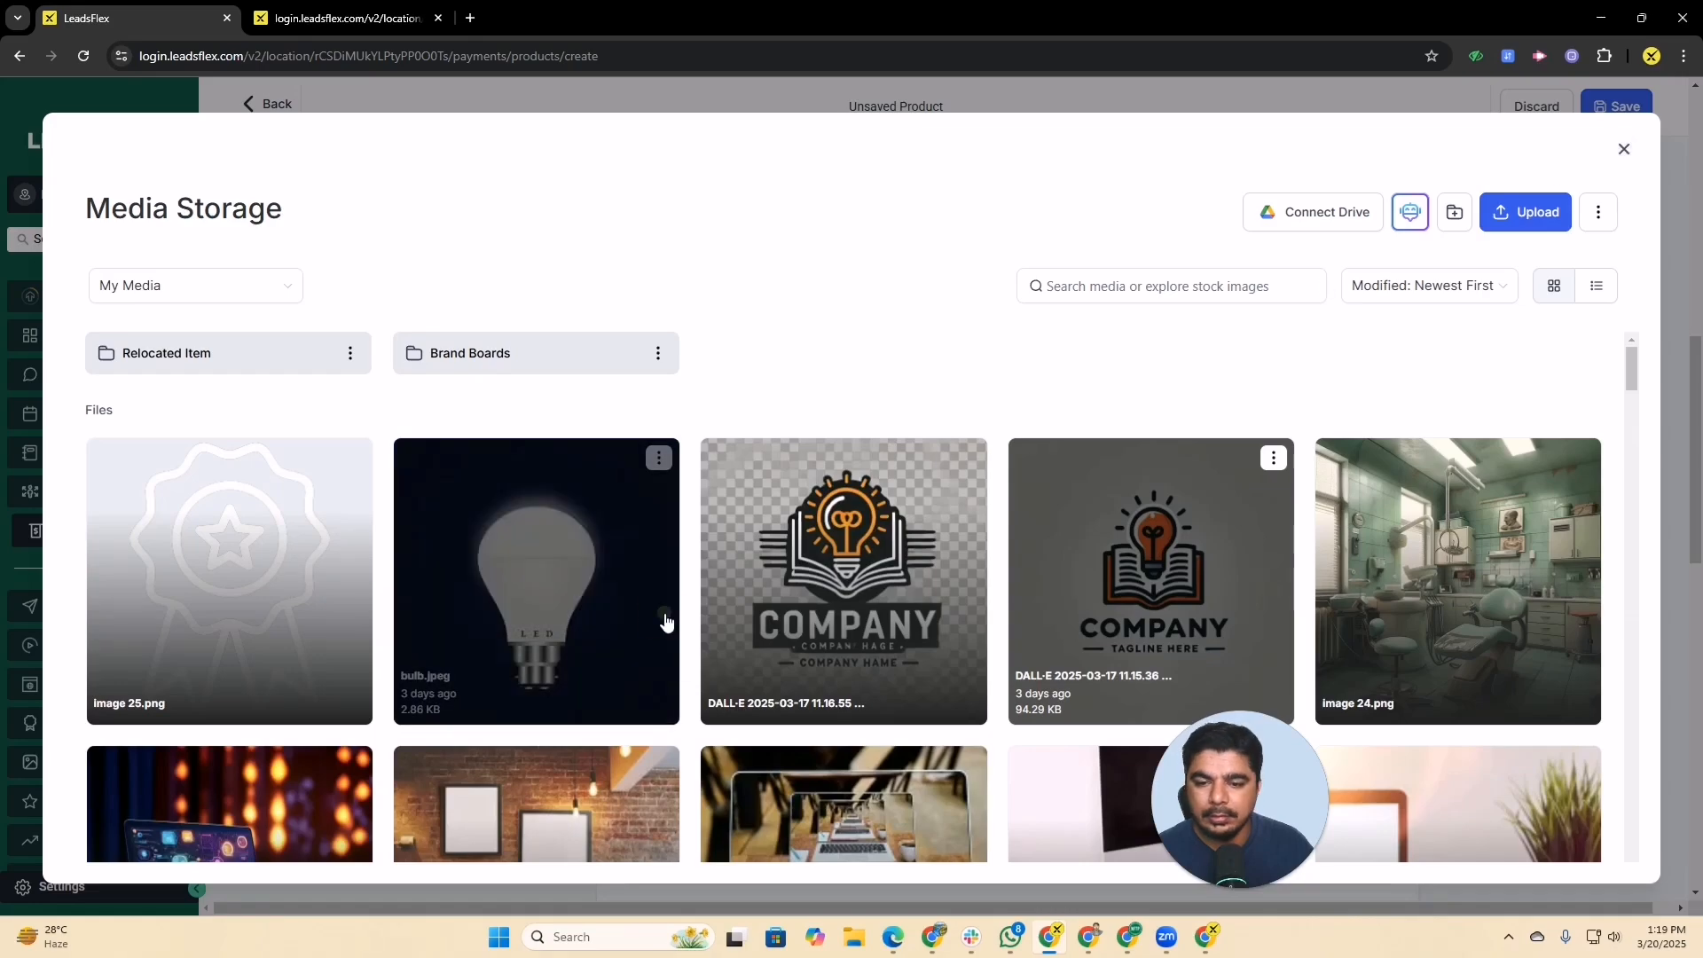
click(670, 611)
scroll(823, 637, down, 2)
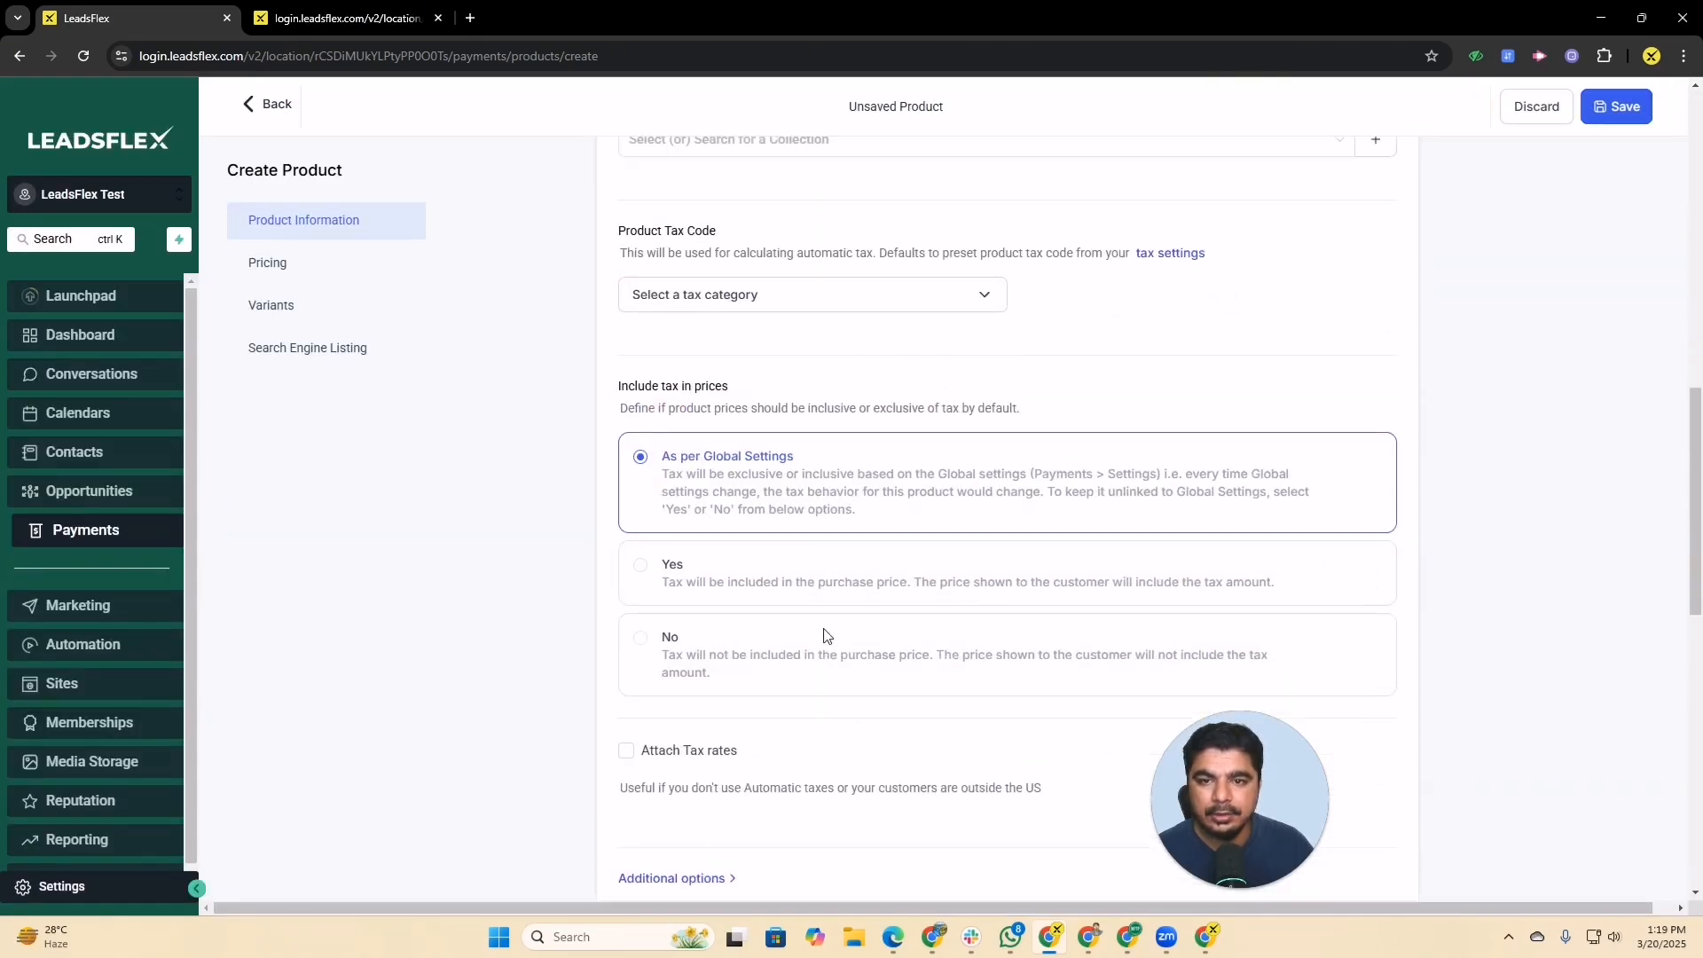
Set the product tax code to "50% or less medicinal items"
scroll(833, 532, up, 1)
scroll(818, 497, down, 5)
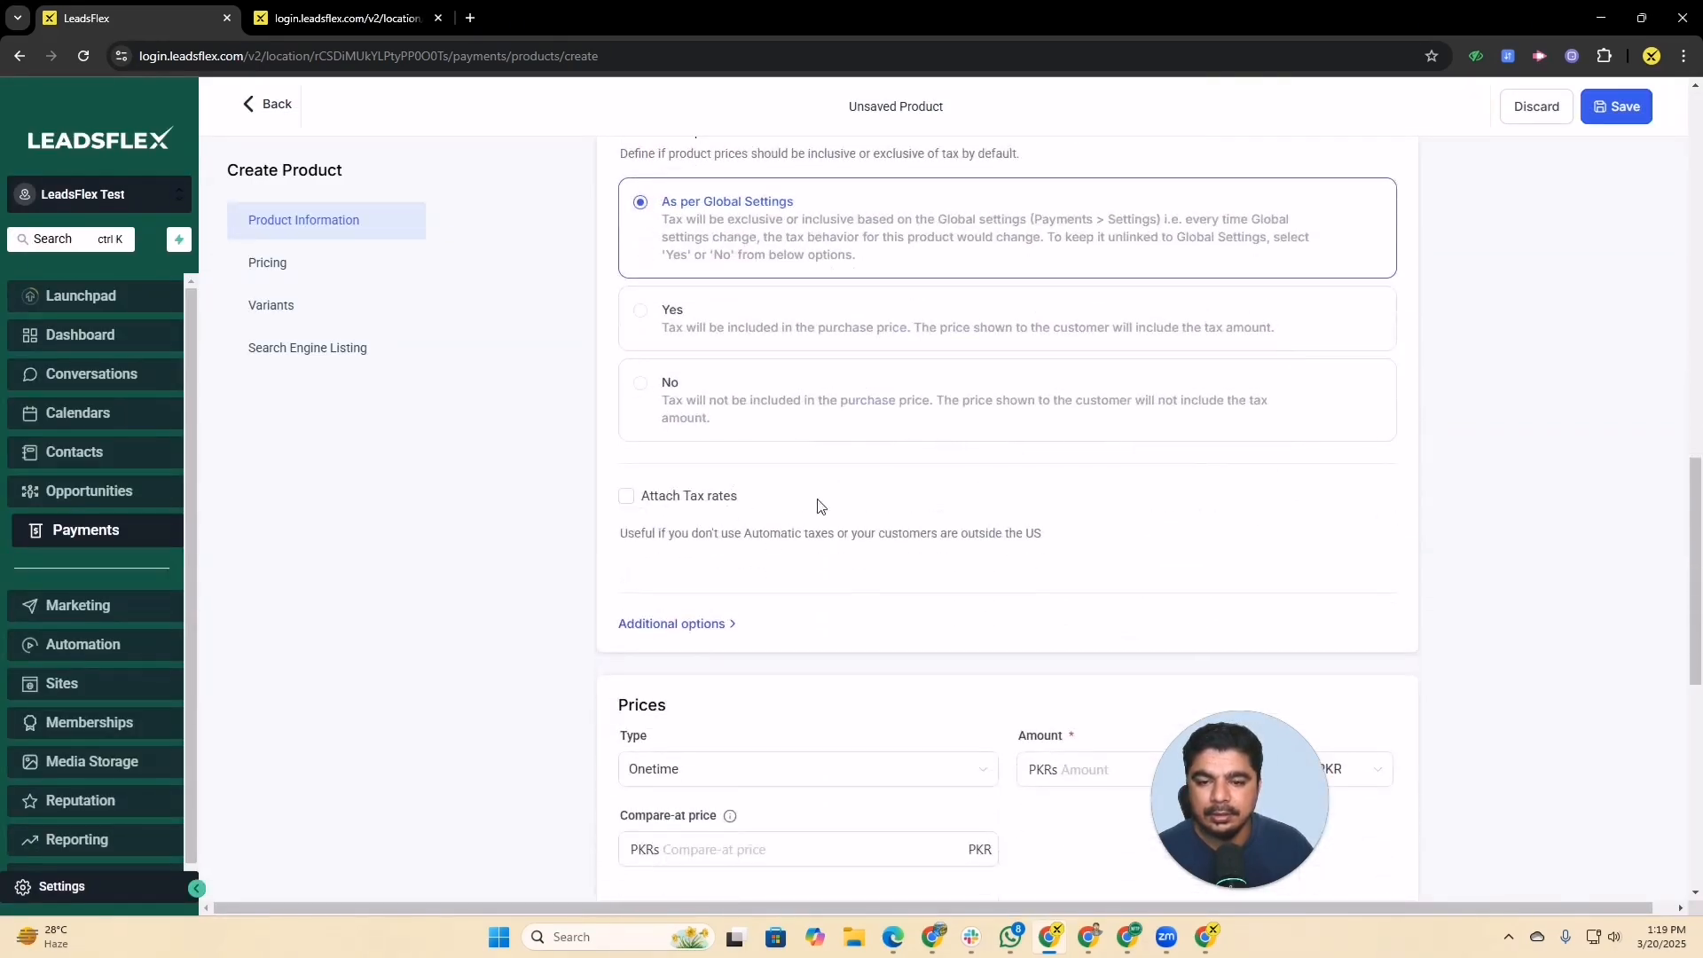
scroll(820, 506, up, 6)
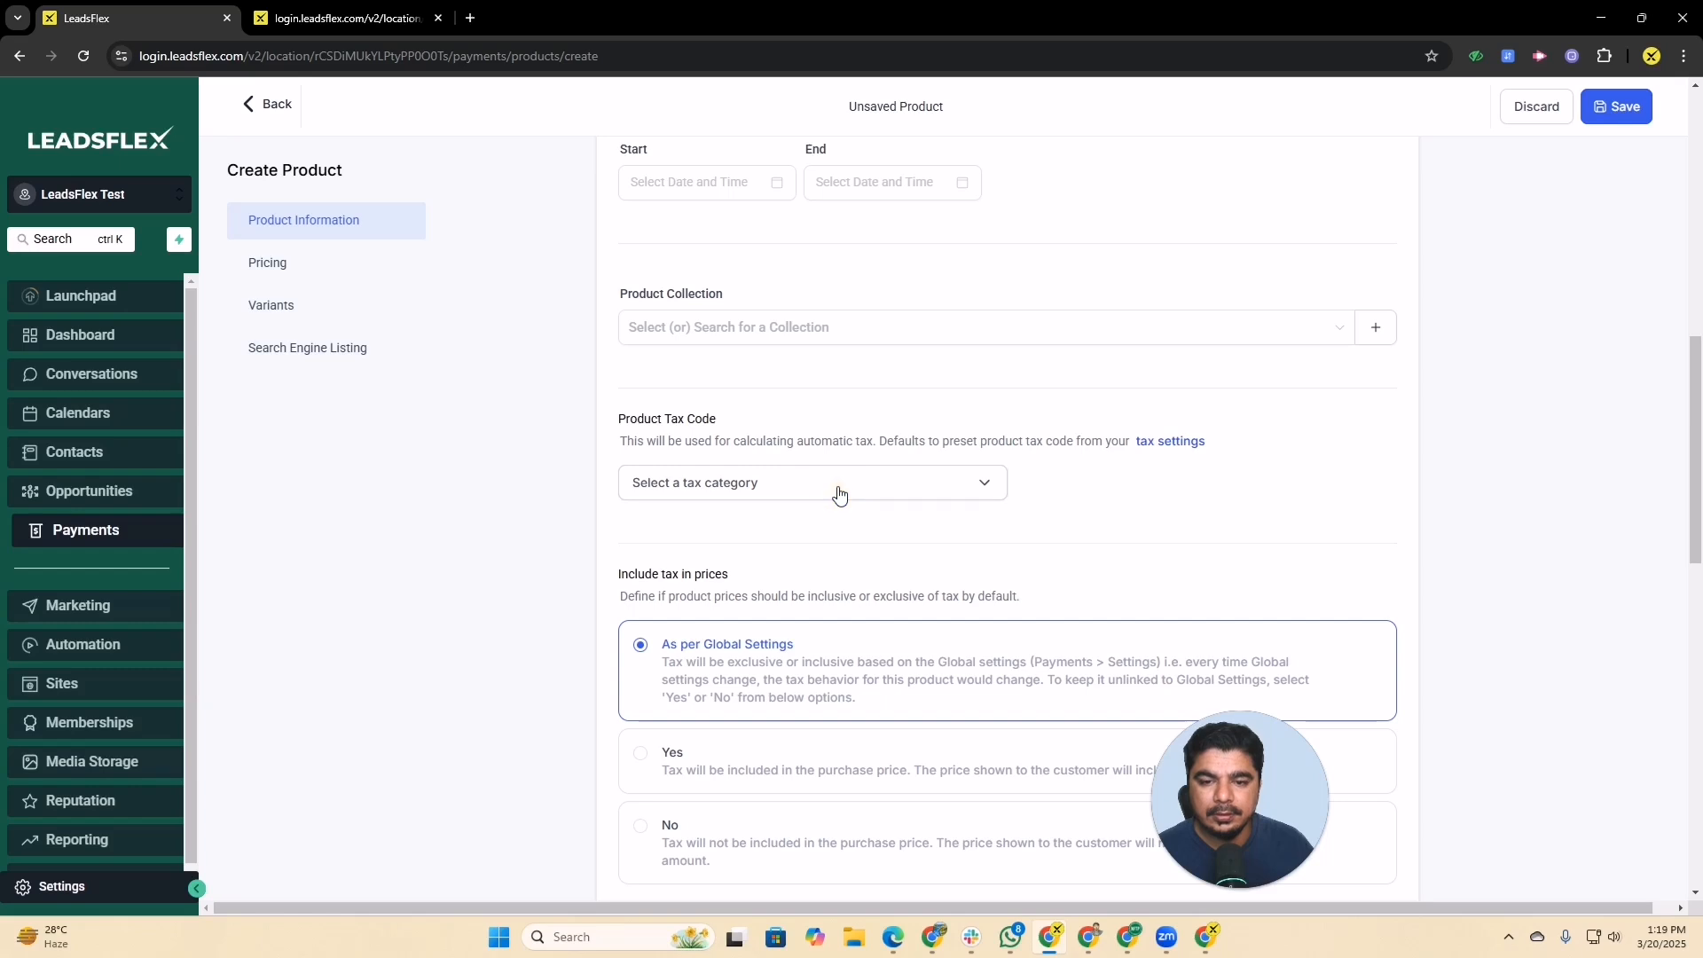
click(852, 485)
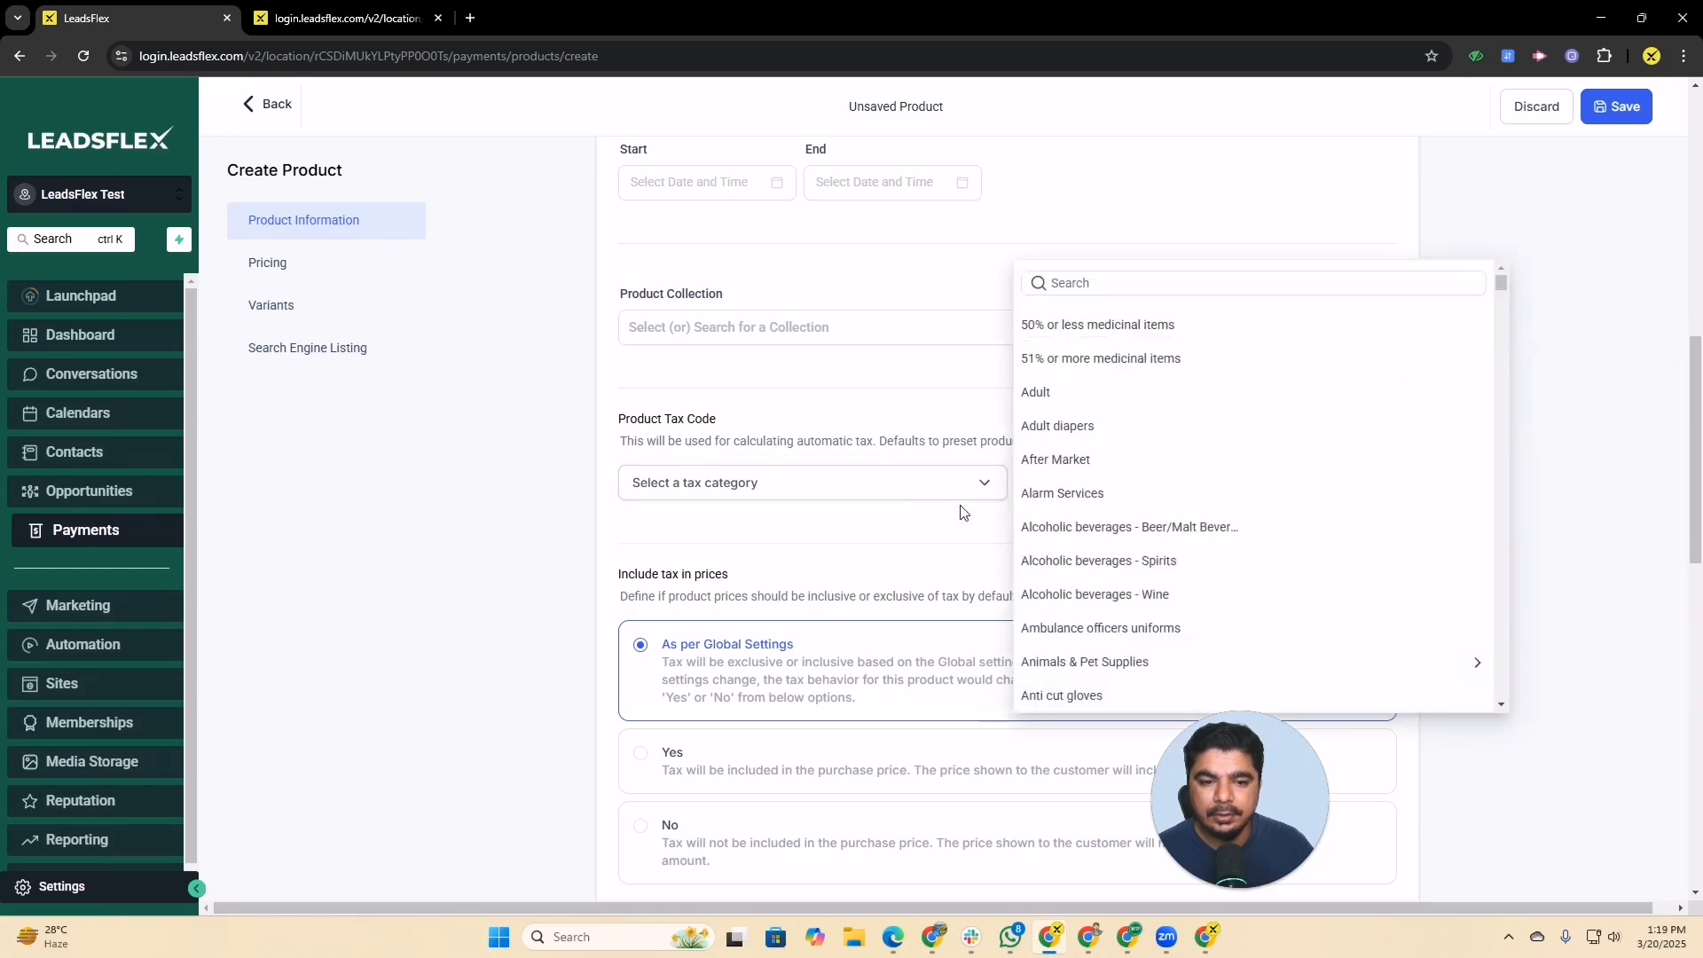
click(1165, 327)
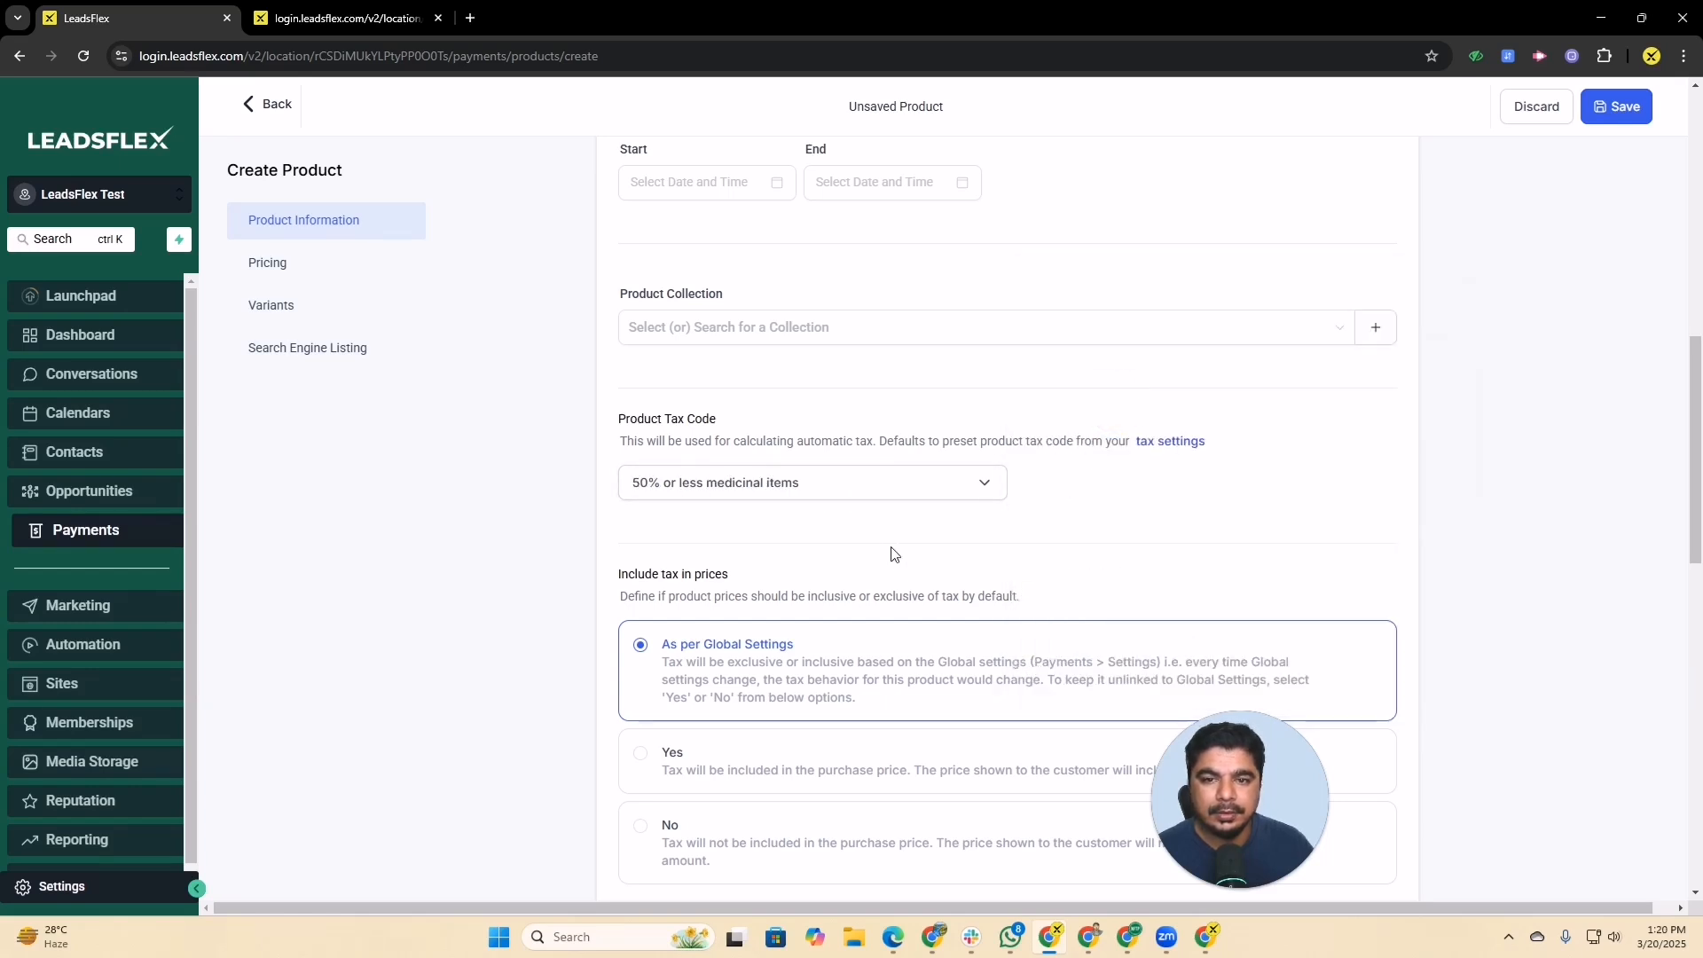
scroll(893, 553, up, 1)
click(891, 570)
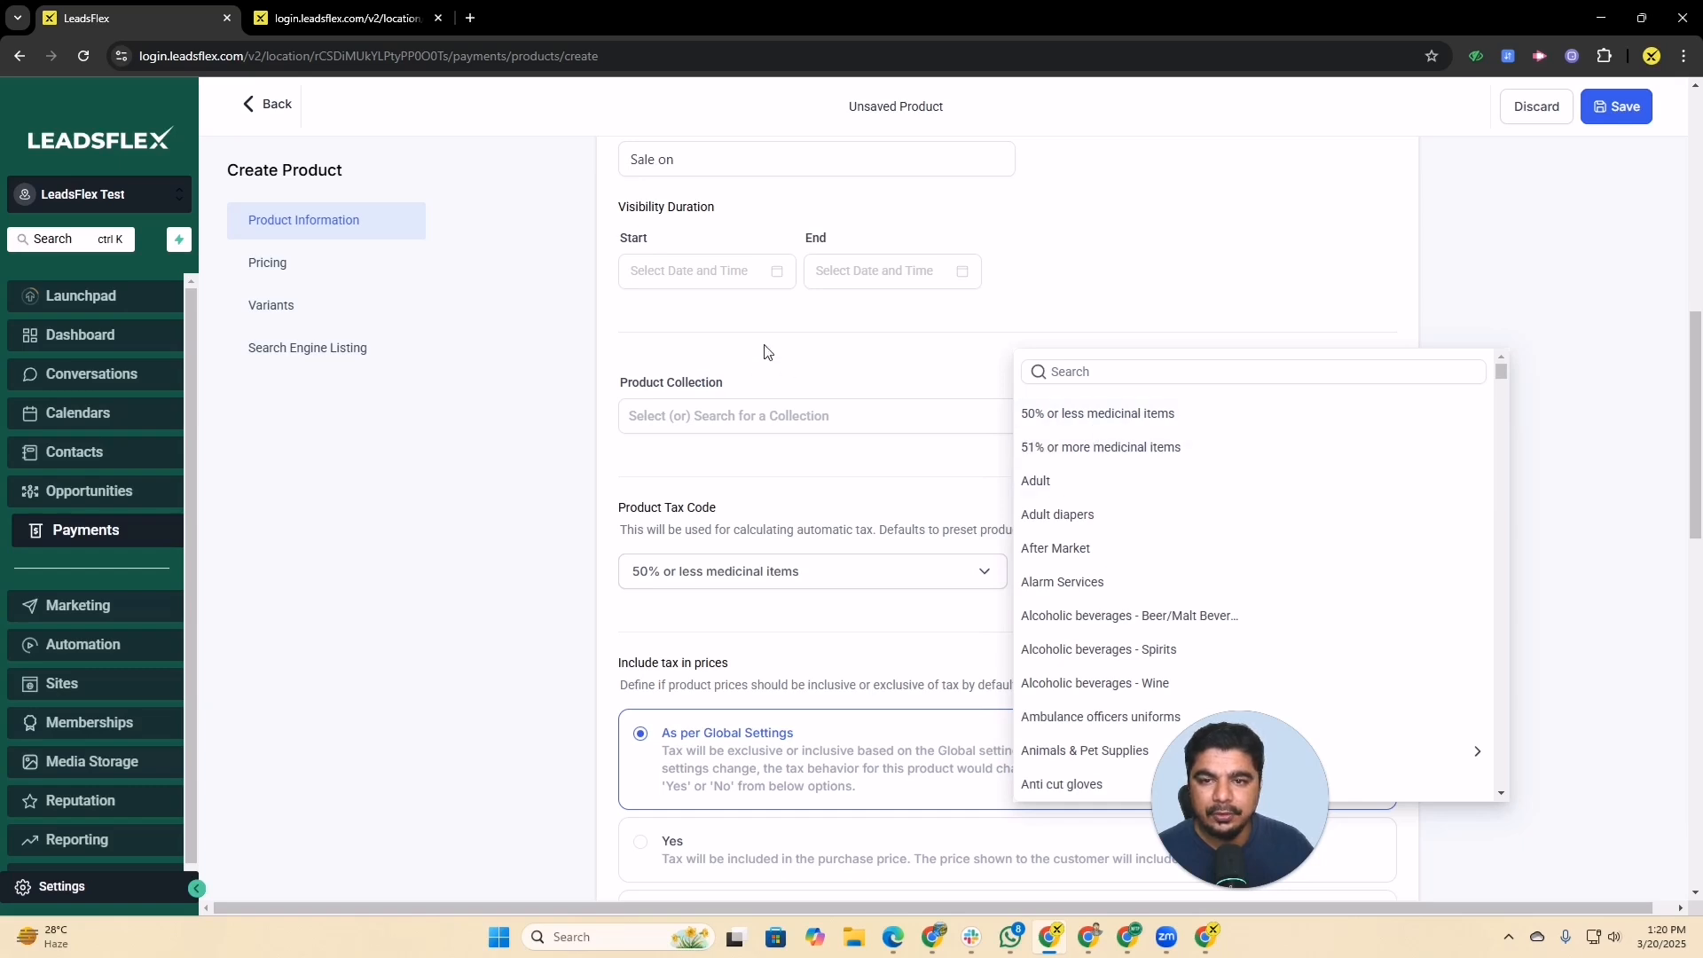
scroll(941, 312, up, 2)
click(1120, 248)
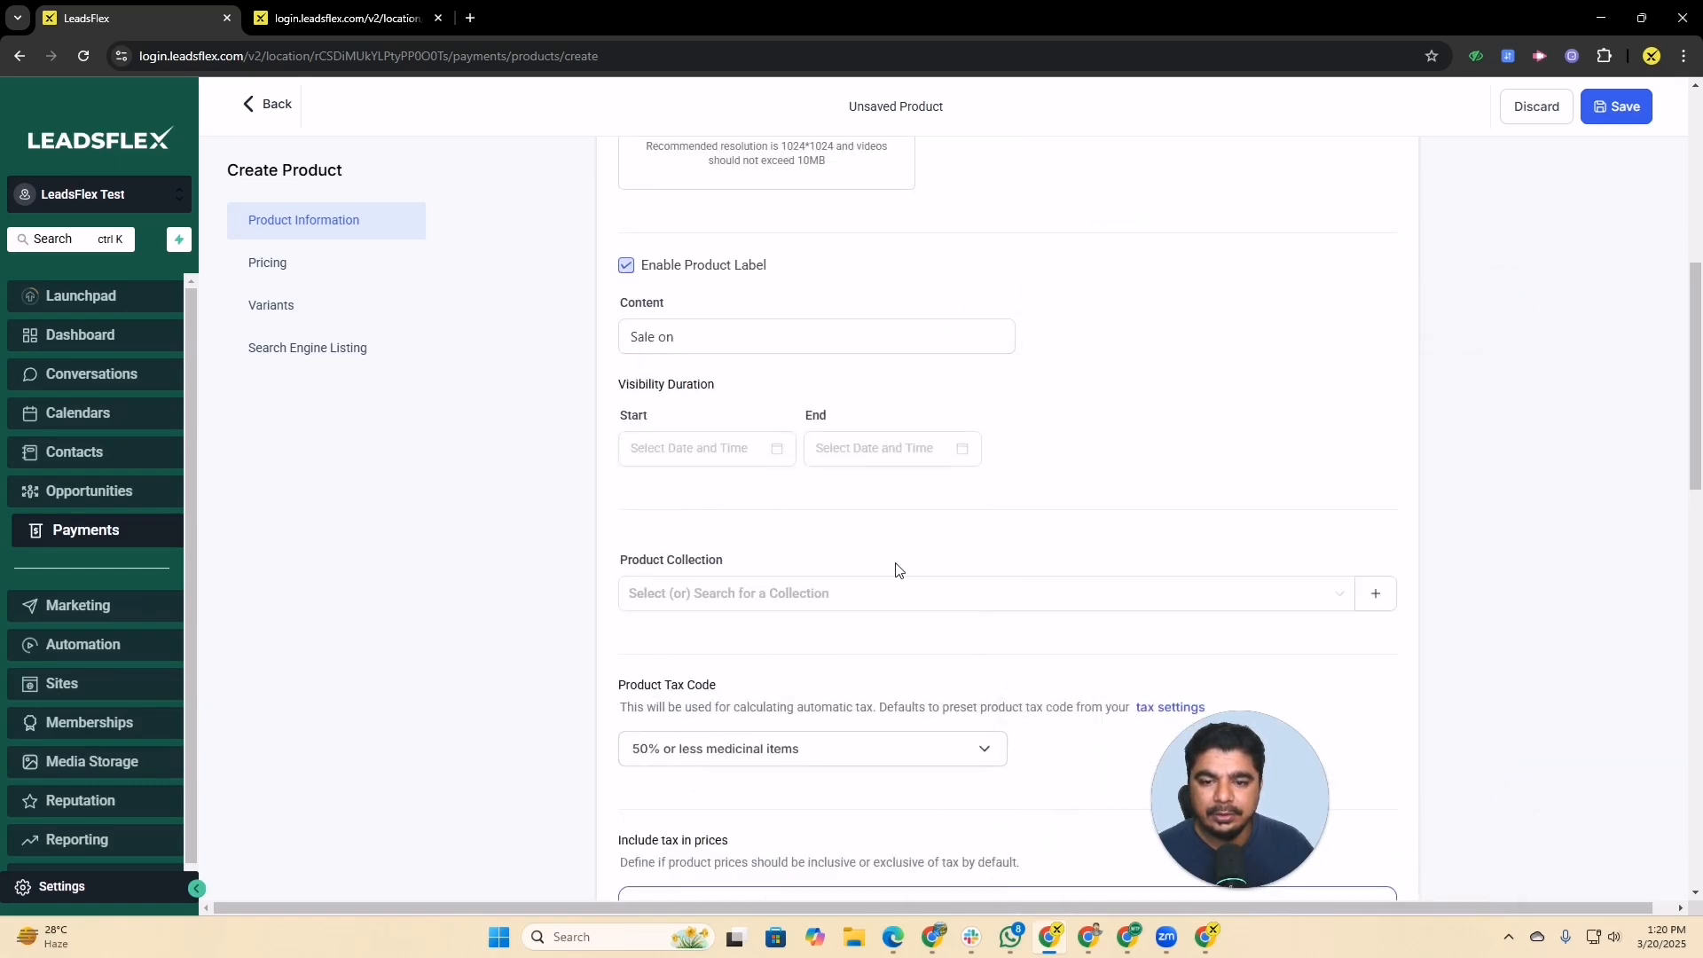
Check the product collection list for collections that can be assigned to the product
click(878, 592)
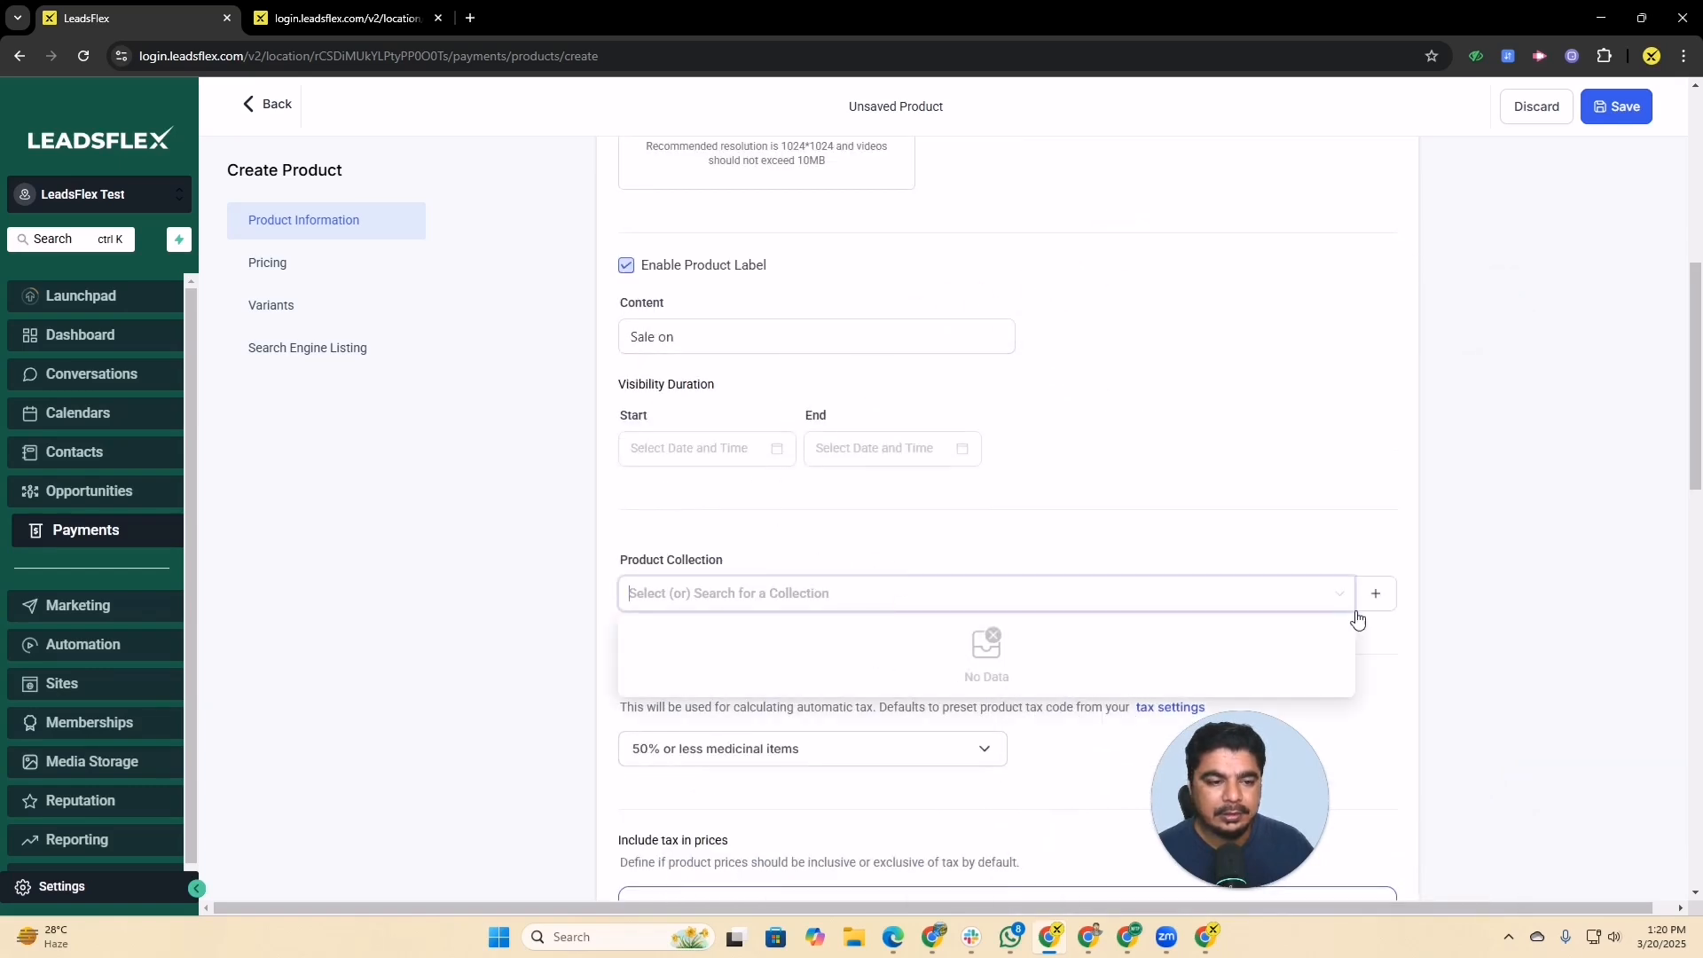
click(1376, 591)
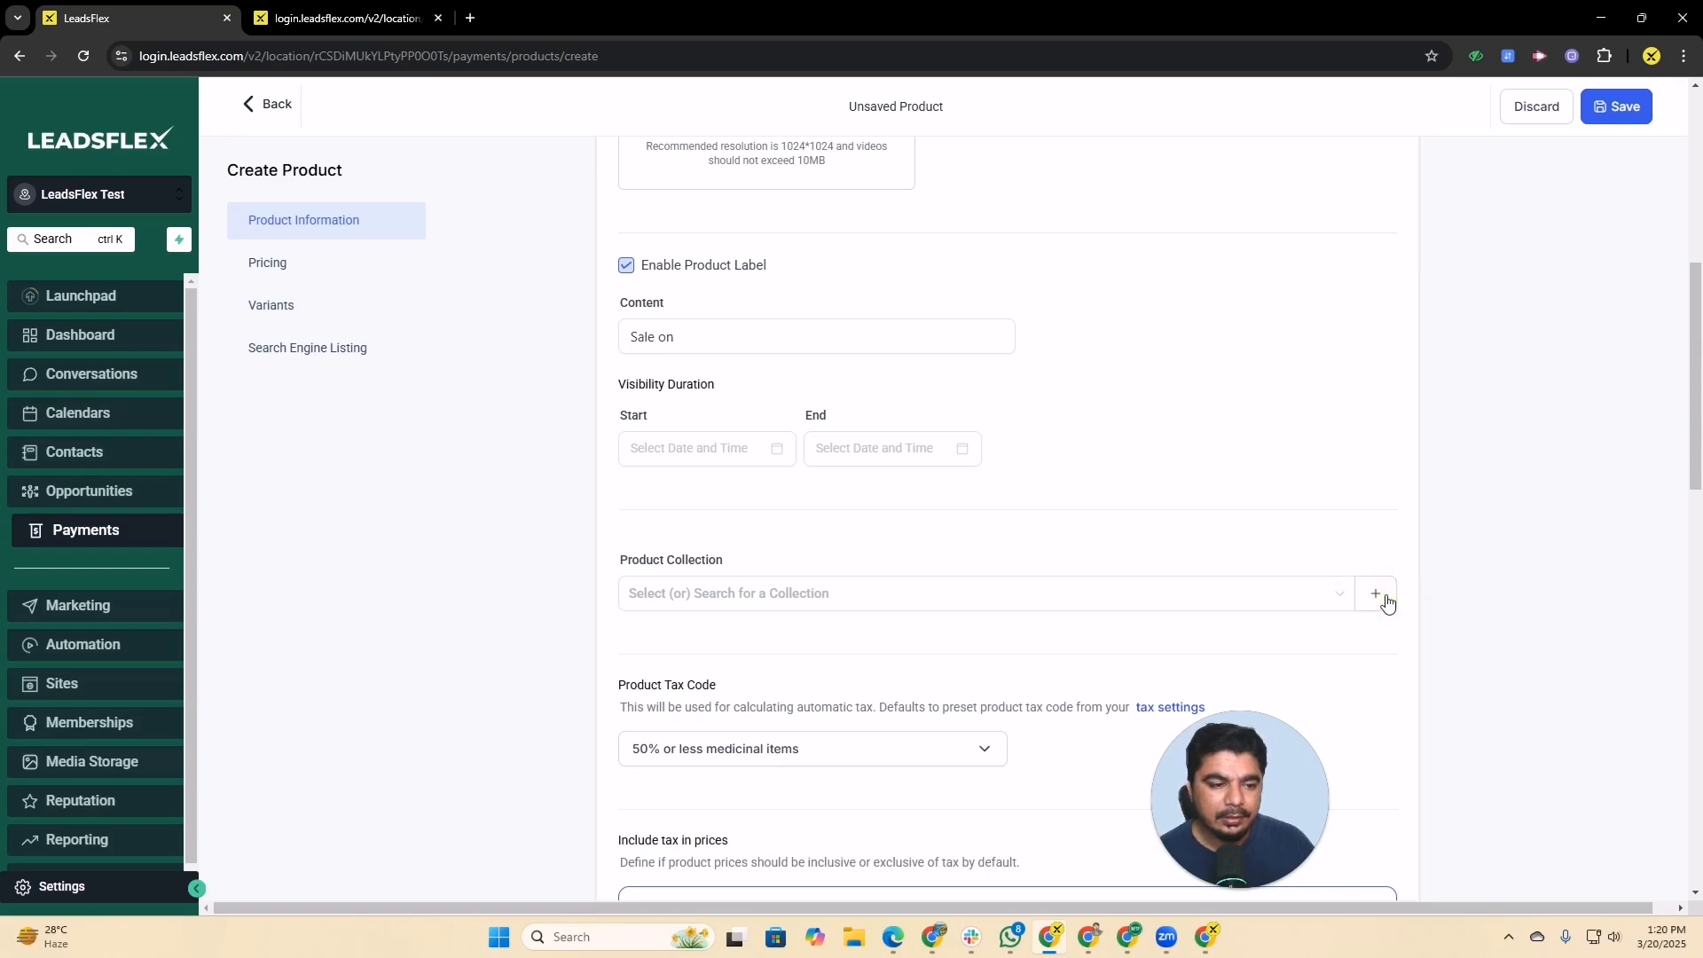
scroll(1238, 546, down, 3)
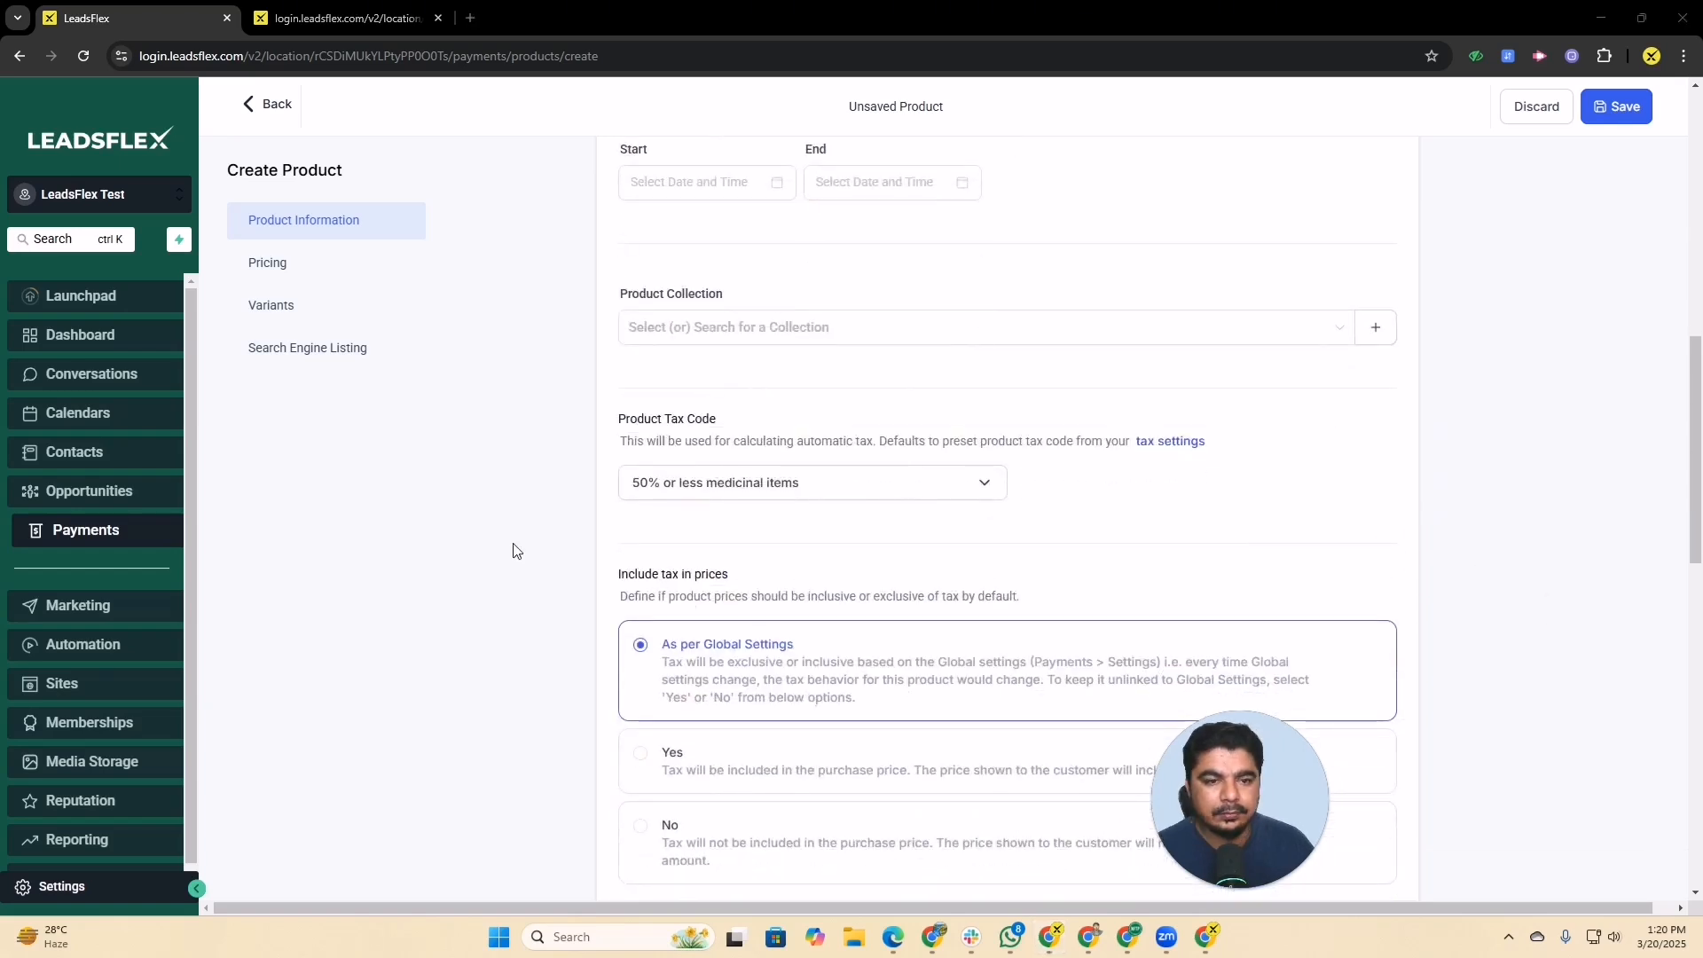
click(1114, 327)
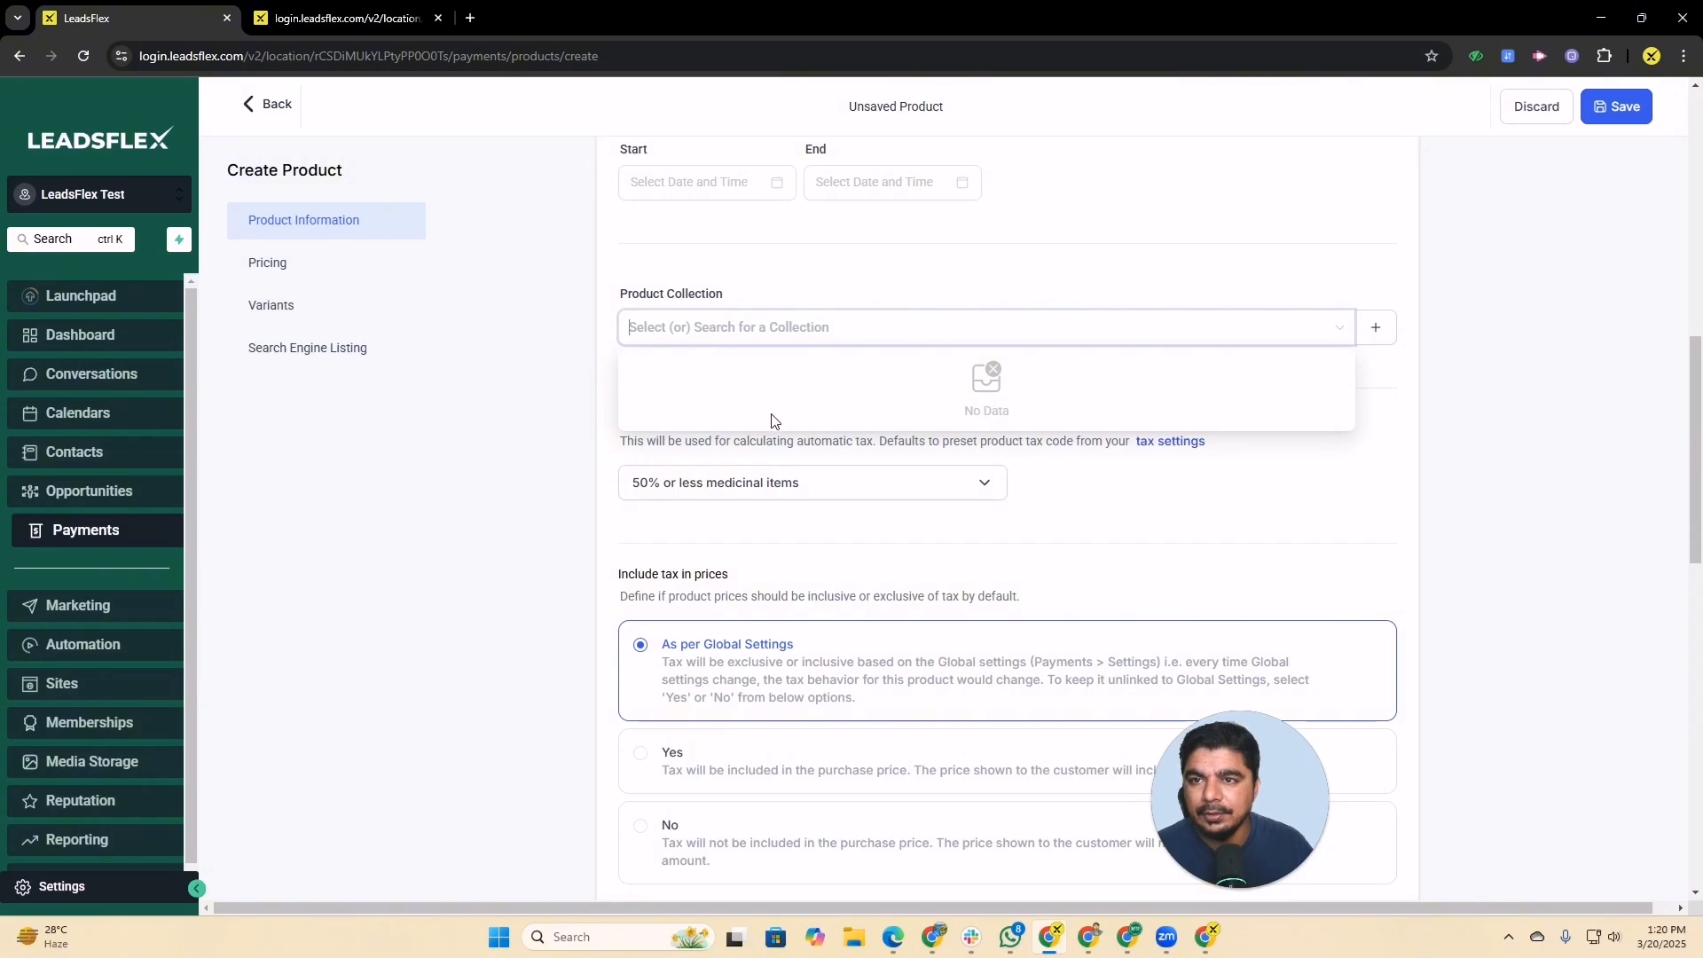
click(1272, 477)
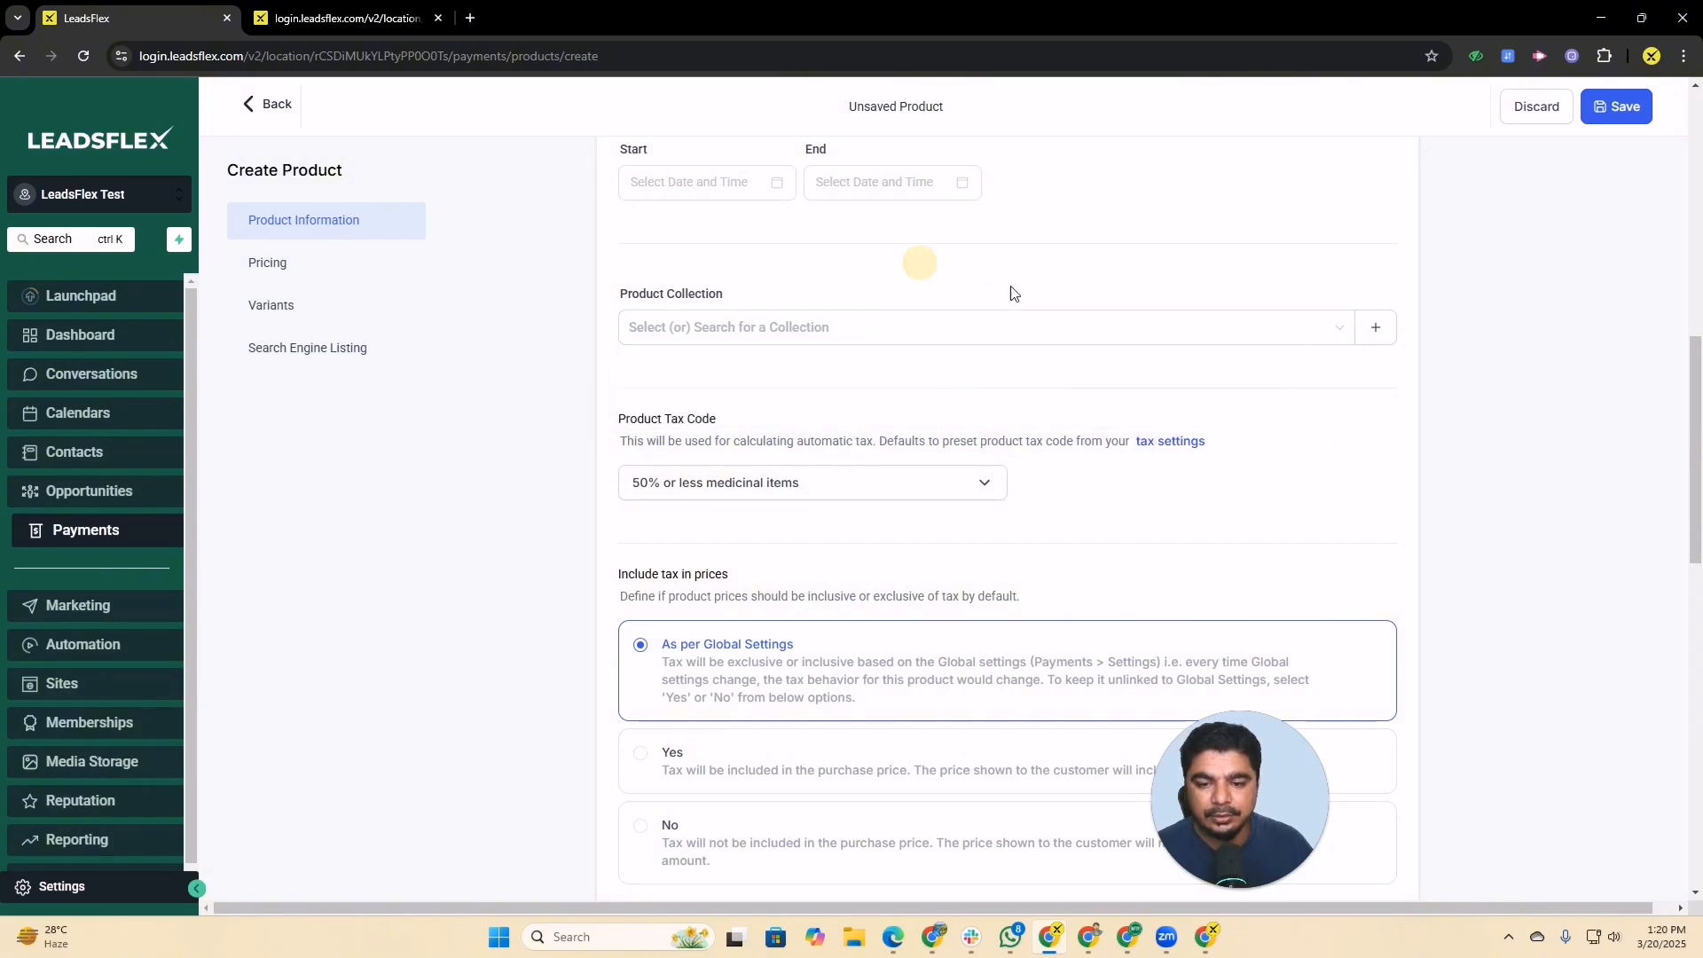
Give the product a one-time price of PKR 1212 and a compare-at price of PKR 12333
scroll(1086, 380, down, 8)
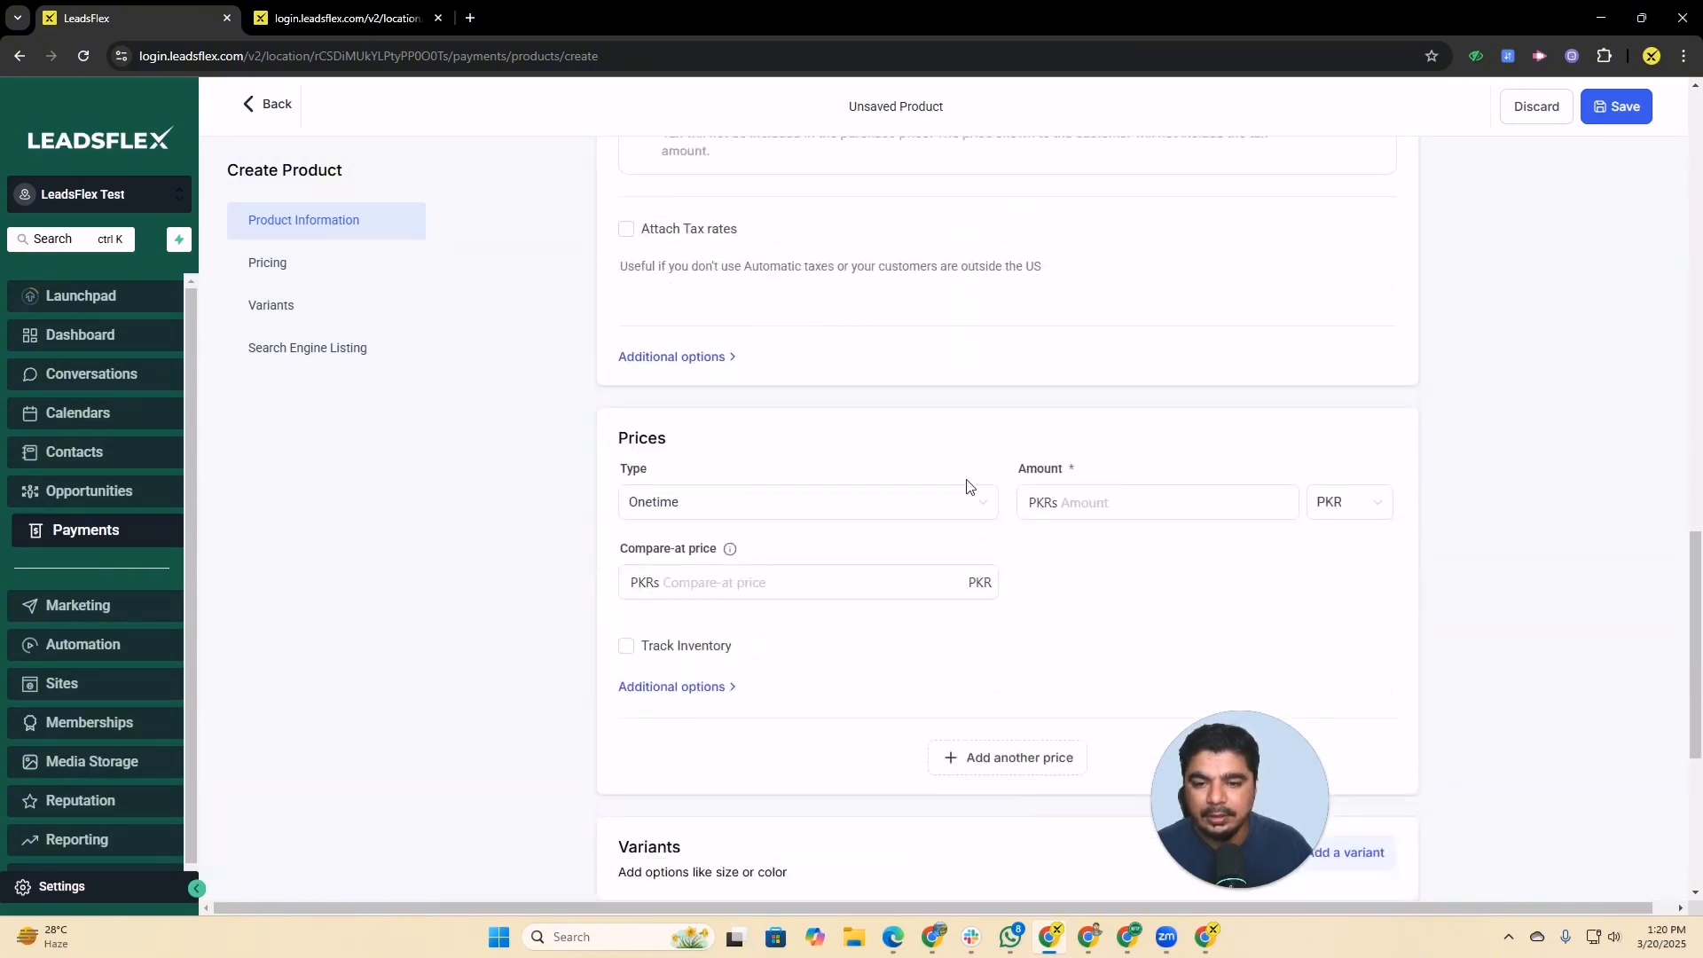
click(868, 502)
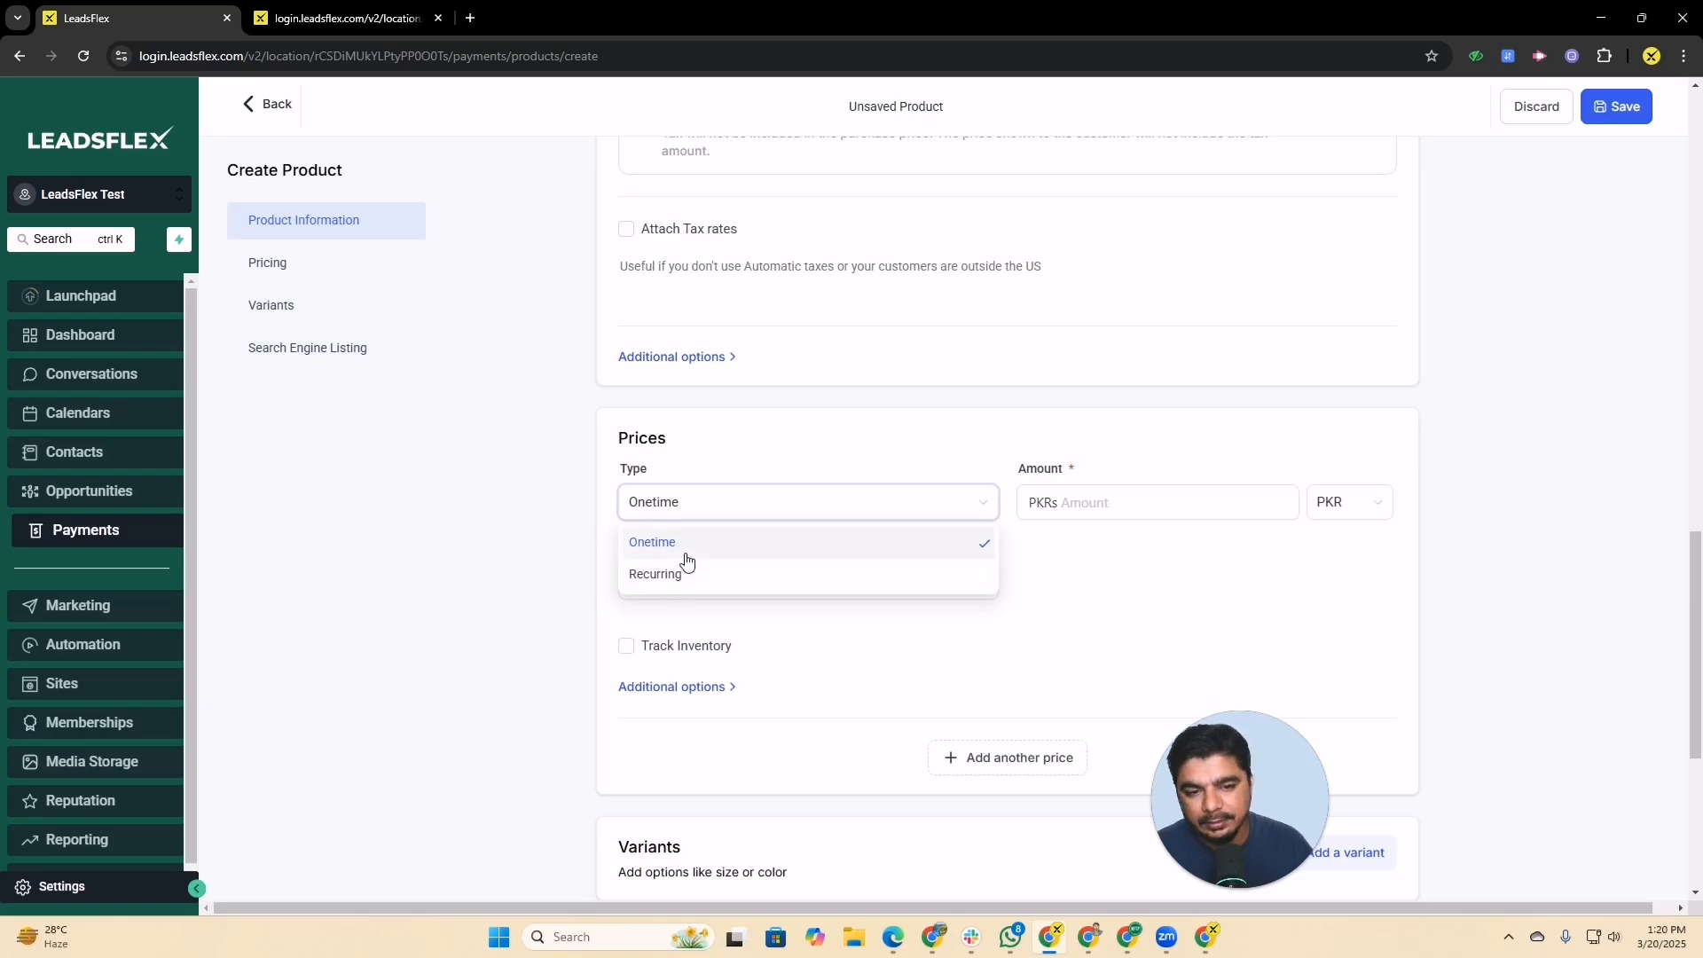
click(743, 542)
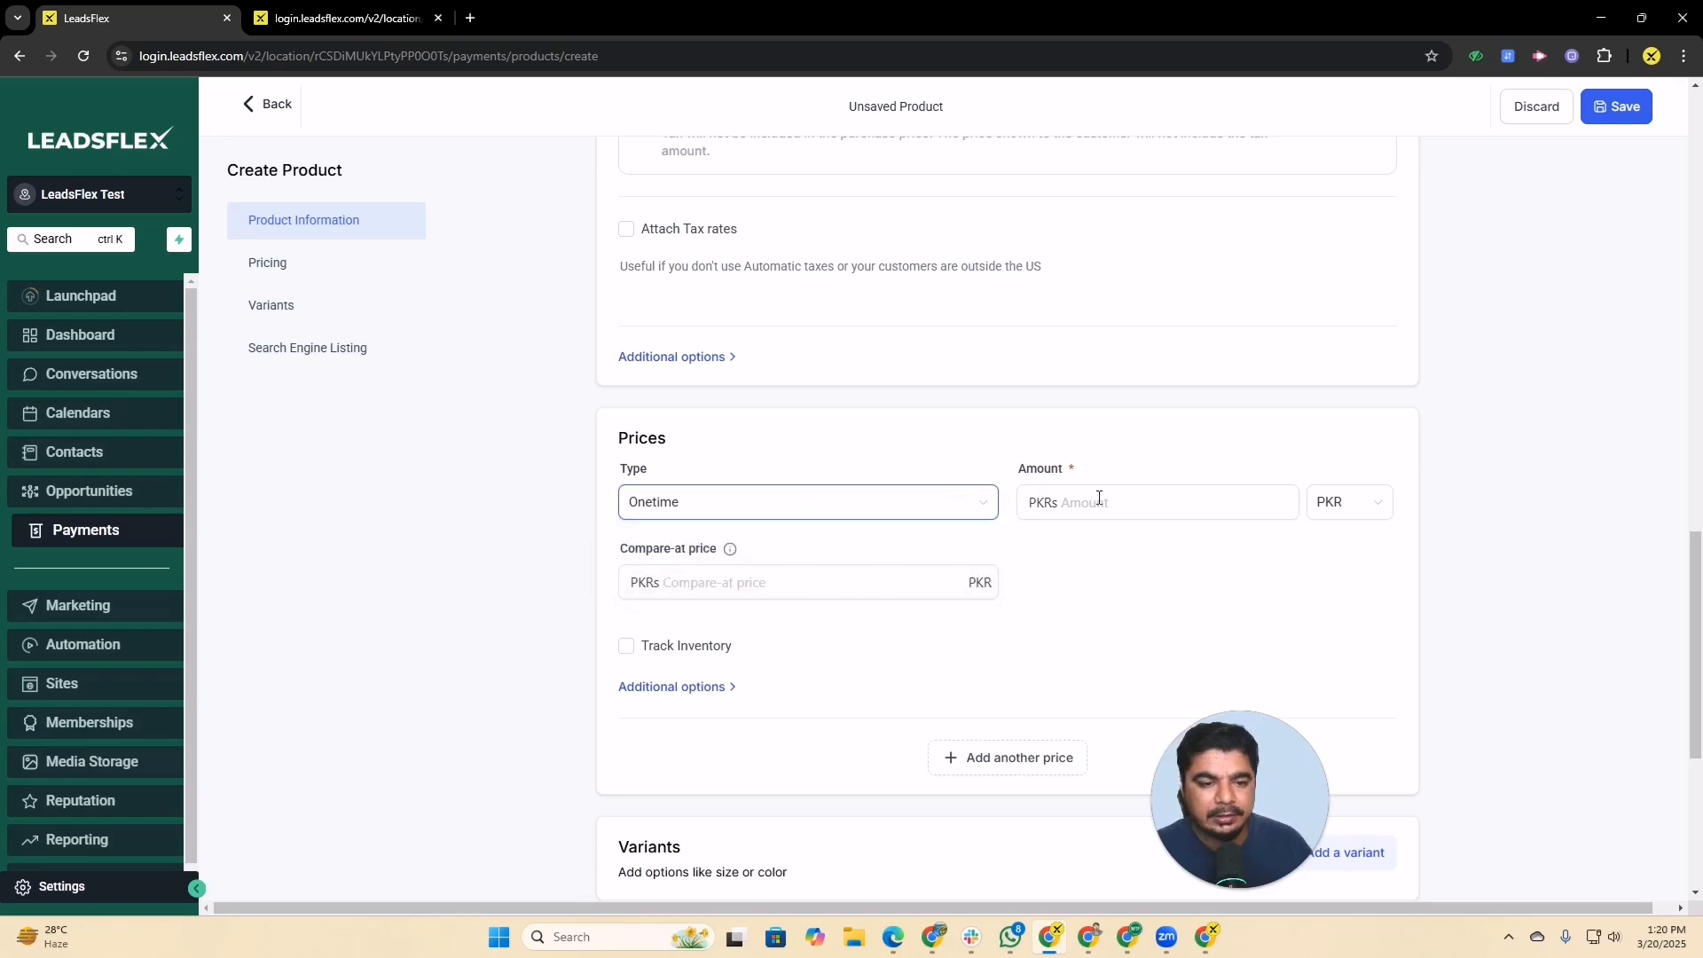
click(1100, 495)
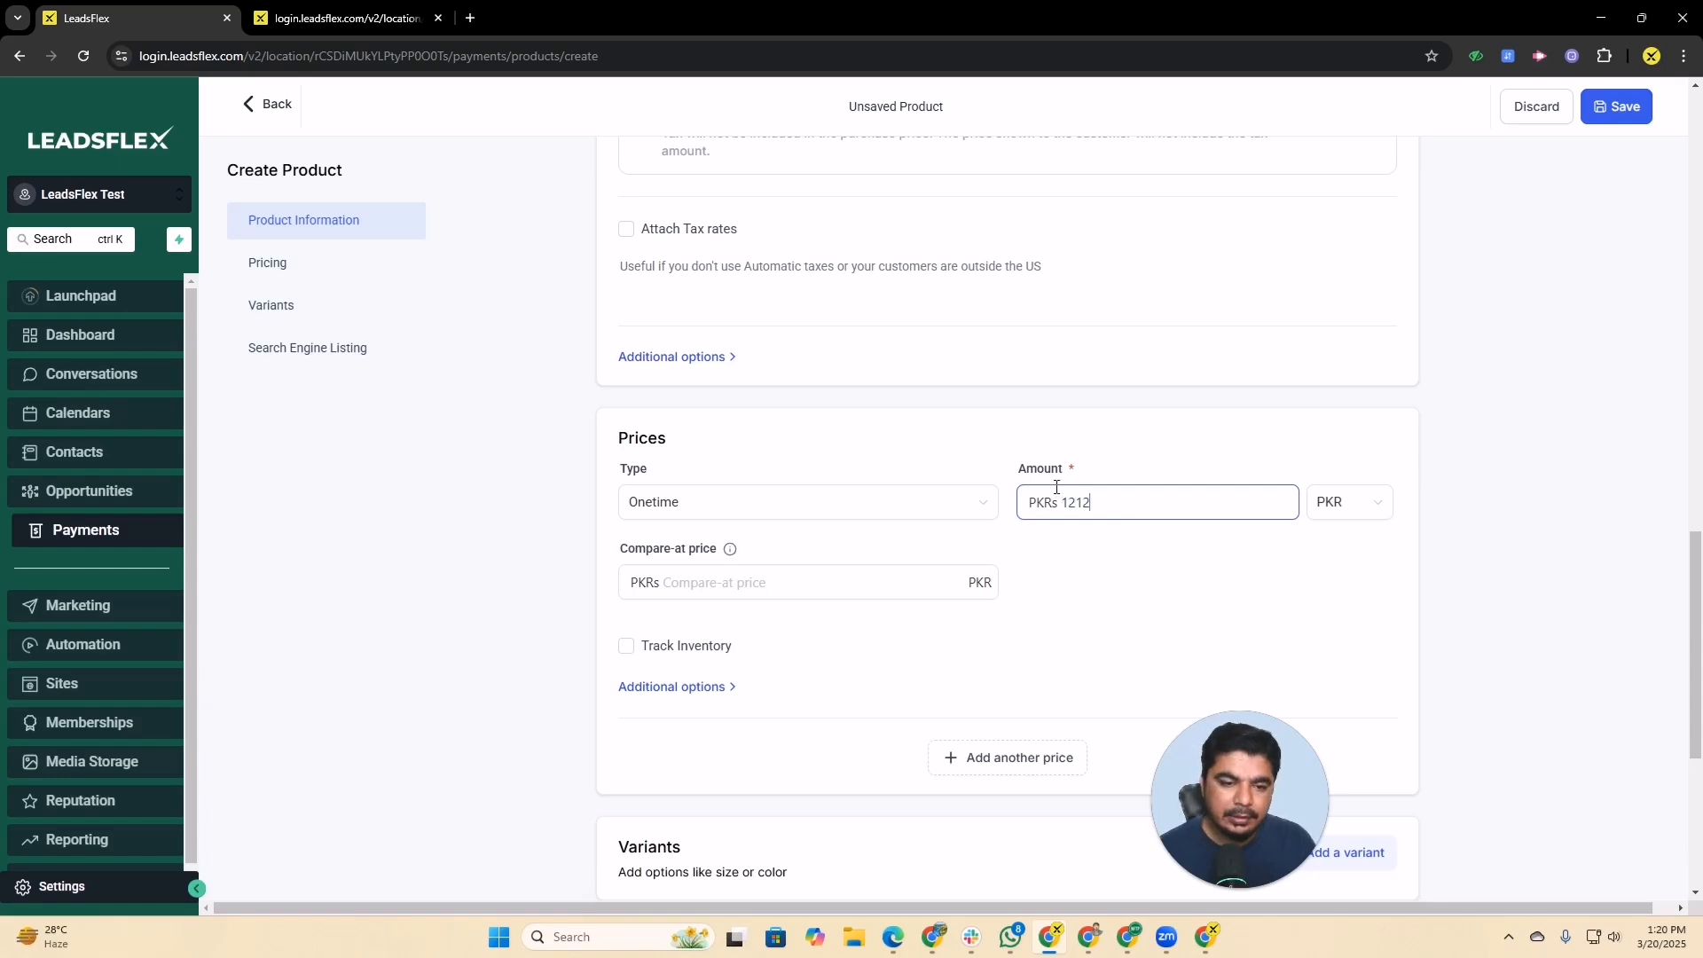
click(834, 579)
text(12333)
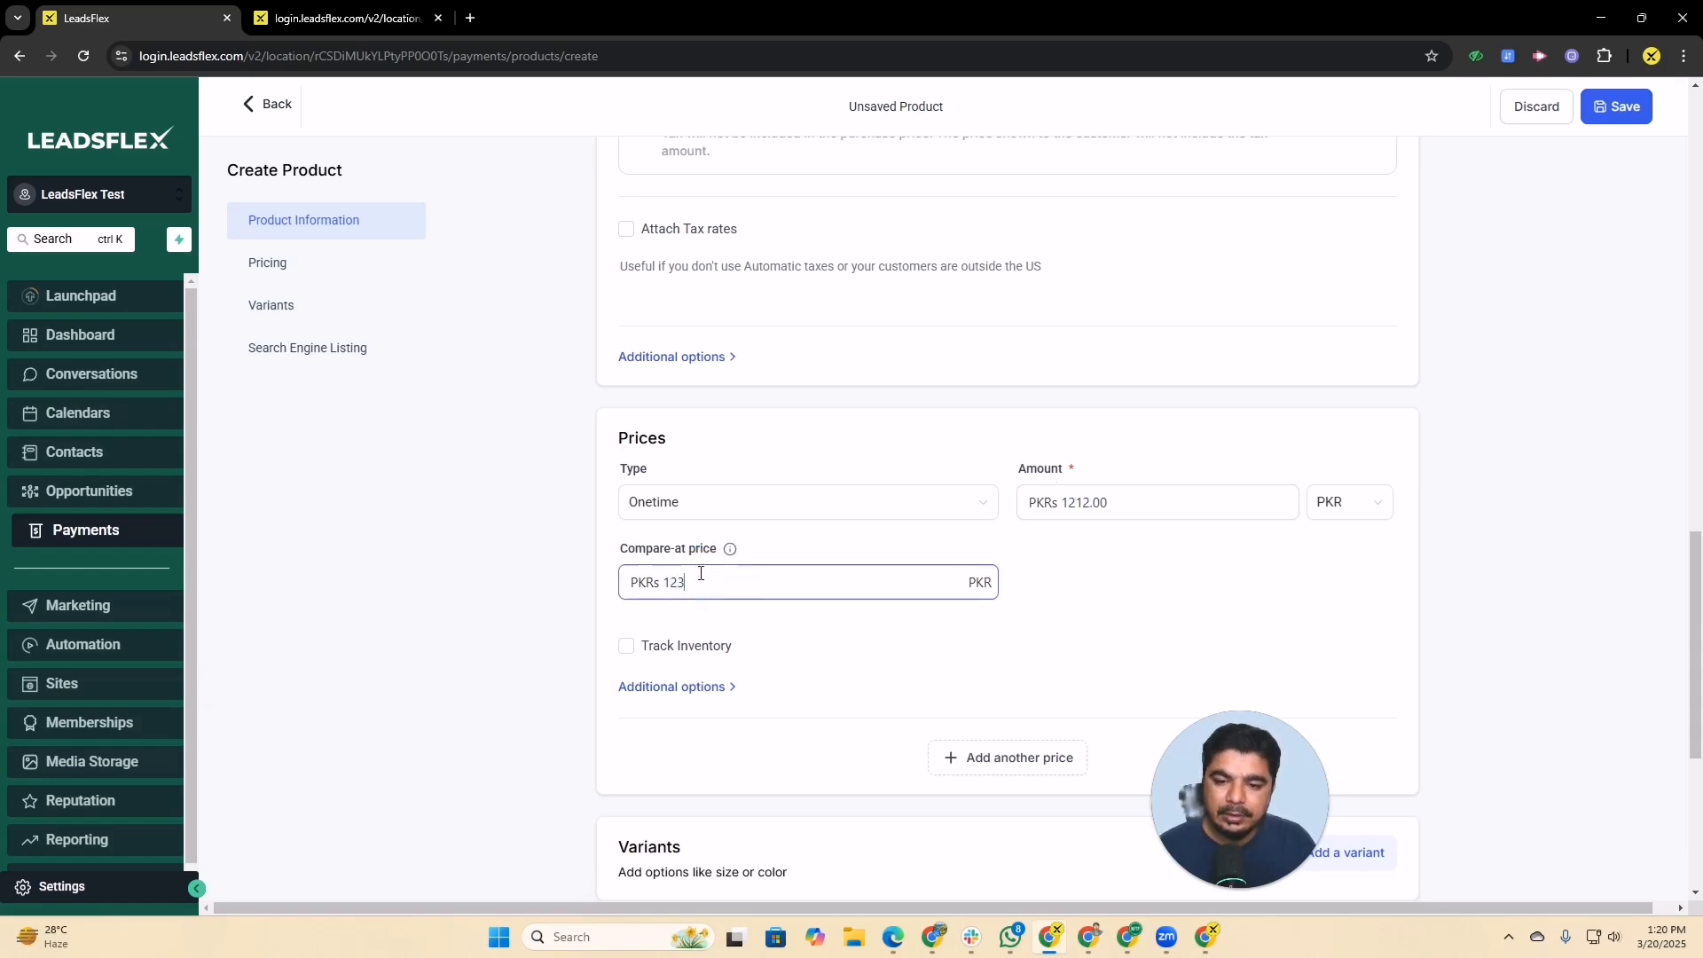
Enable inventory tracking for the product and set the available quantity to 16666
click(625, 647)
scroll(1040, 504, down, 3)
click(1073, 397)
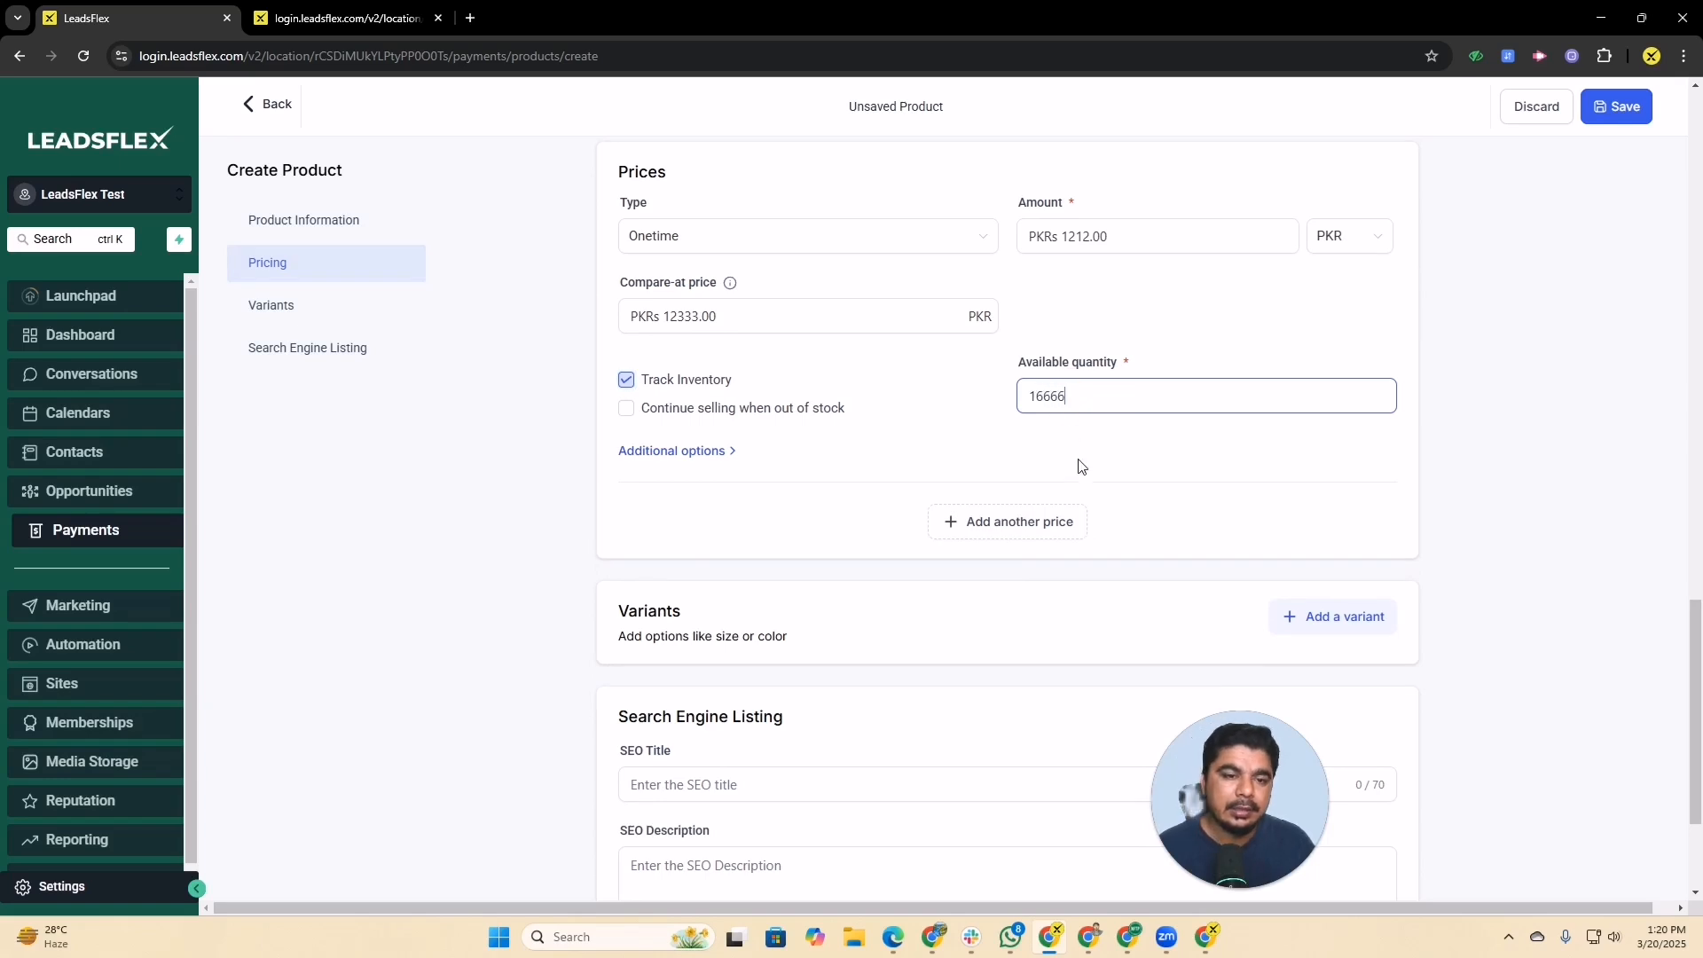
Review the product's variants section and its search engine listing fields for SEO title, description and handle
scroll(1080, 467, down, 1)
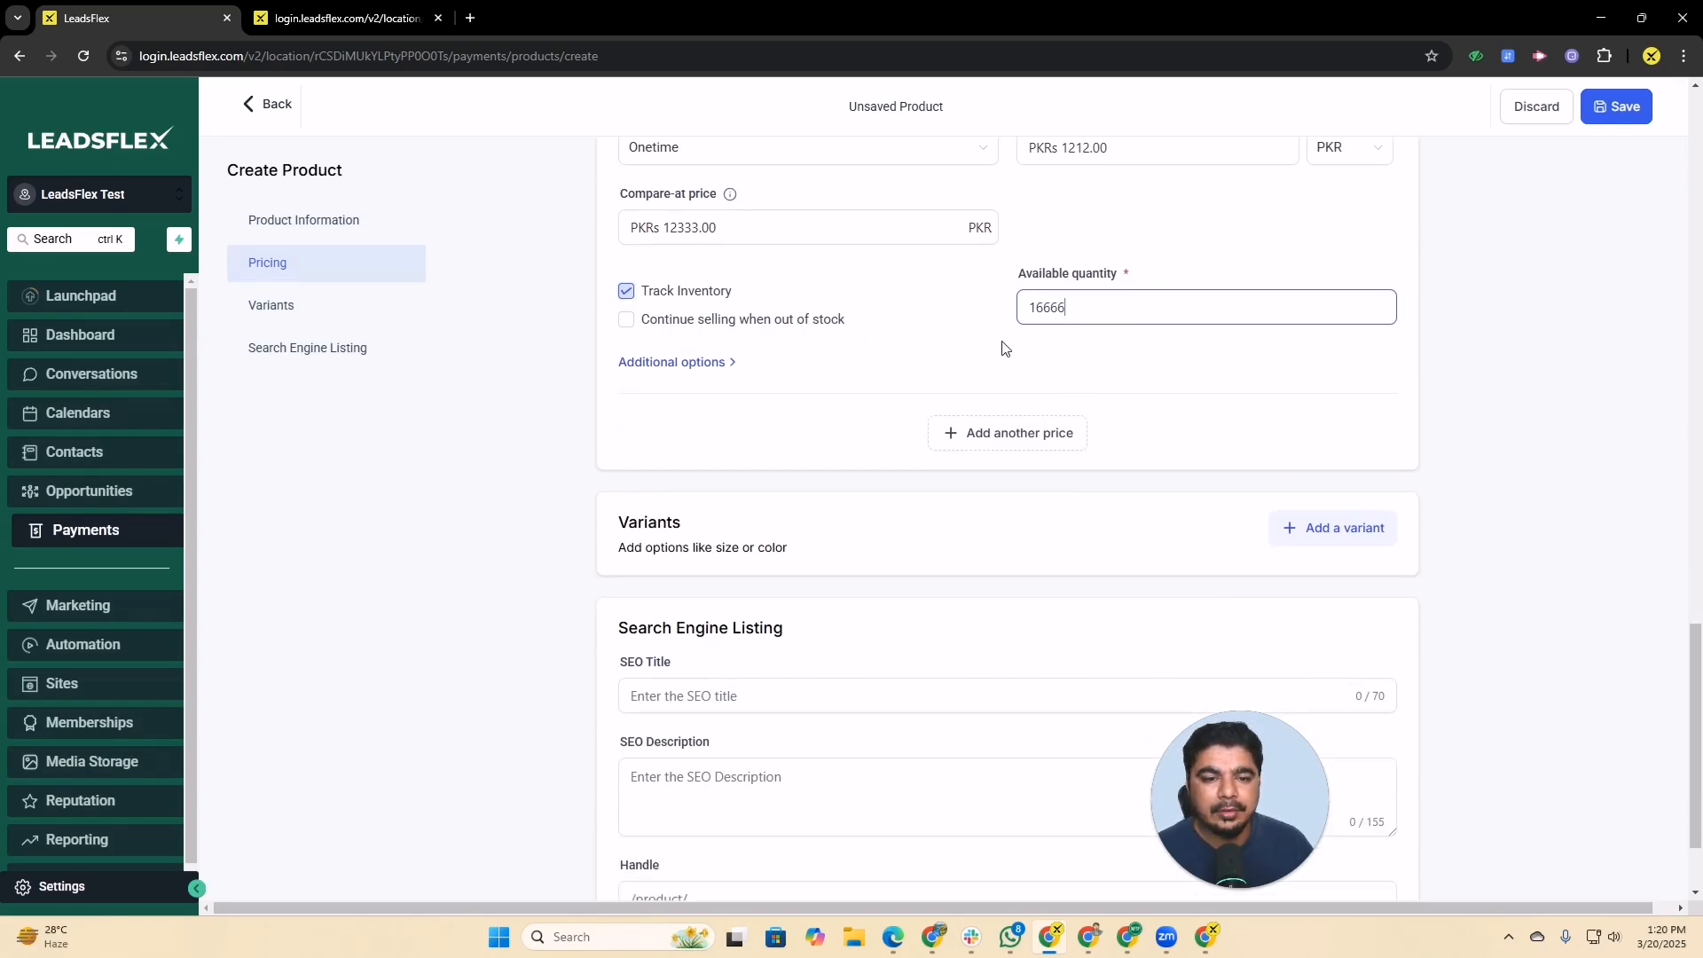
scroll(995, 398, down, 2)
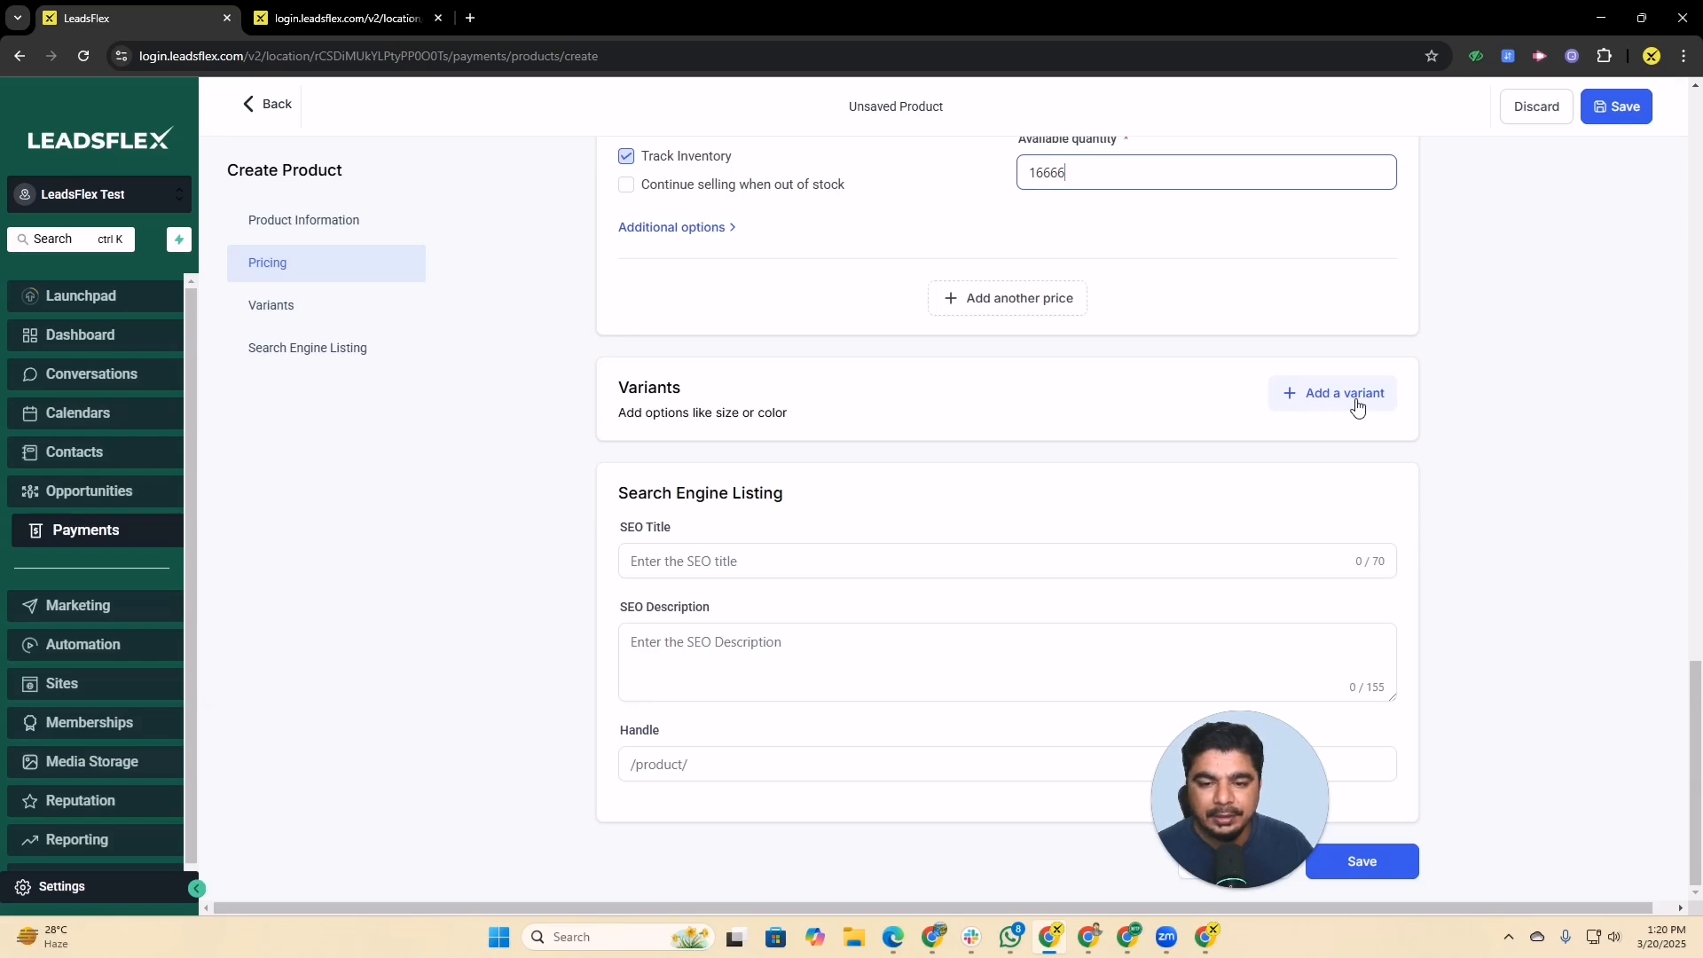
click(741, 554)
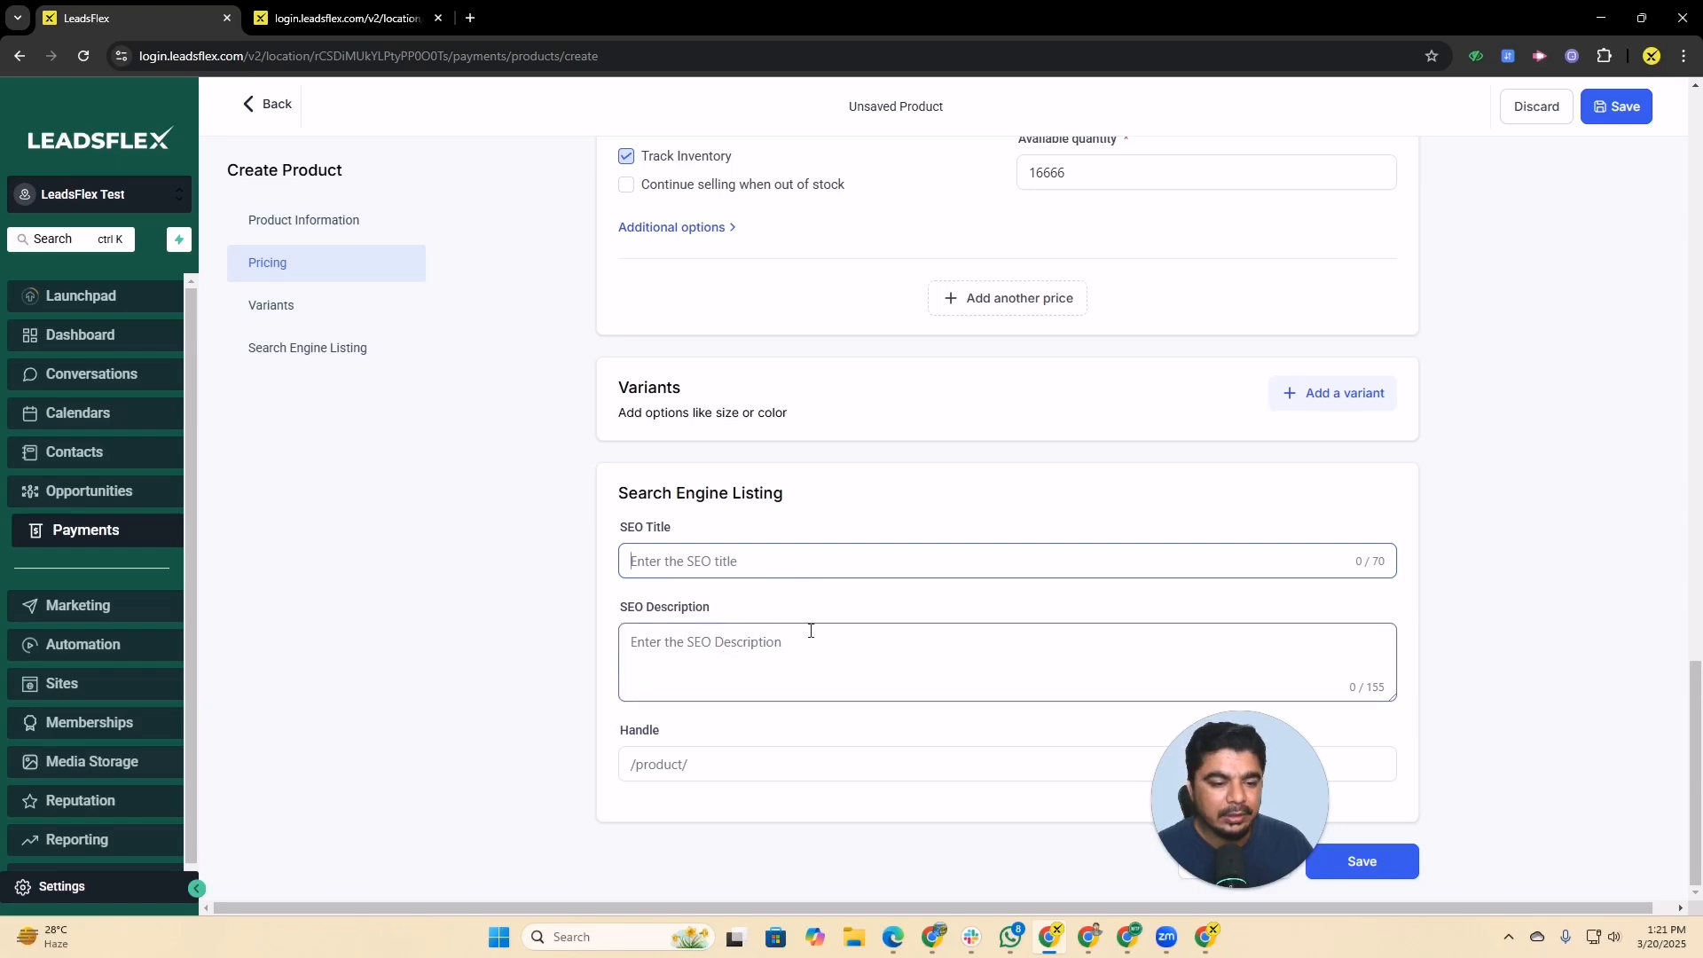
scroll(899, 654, up, 1)
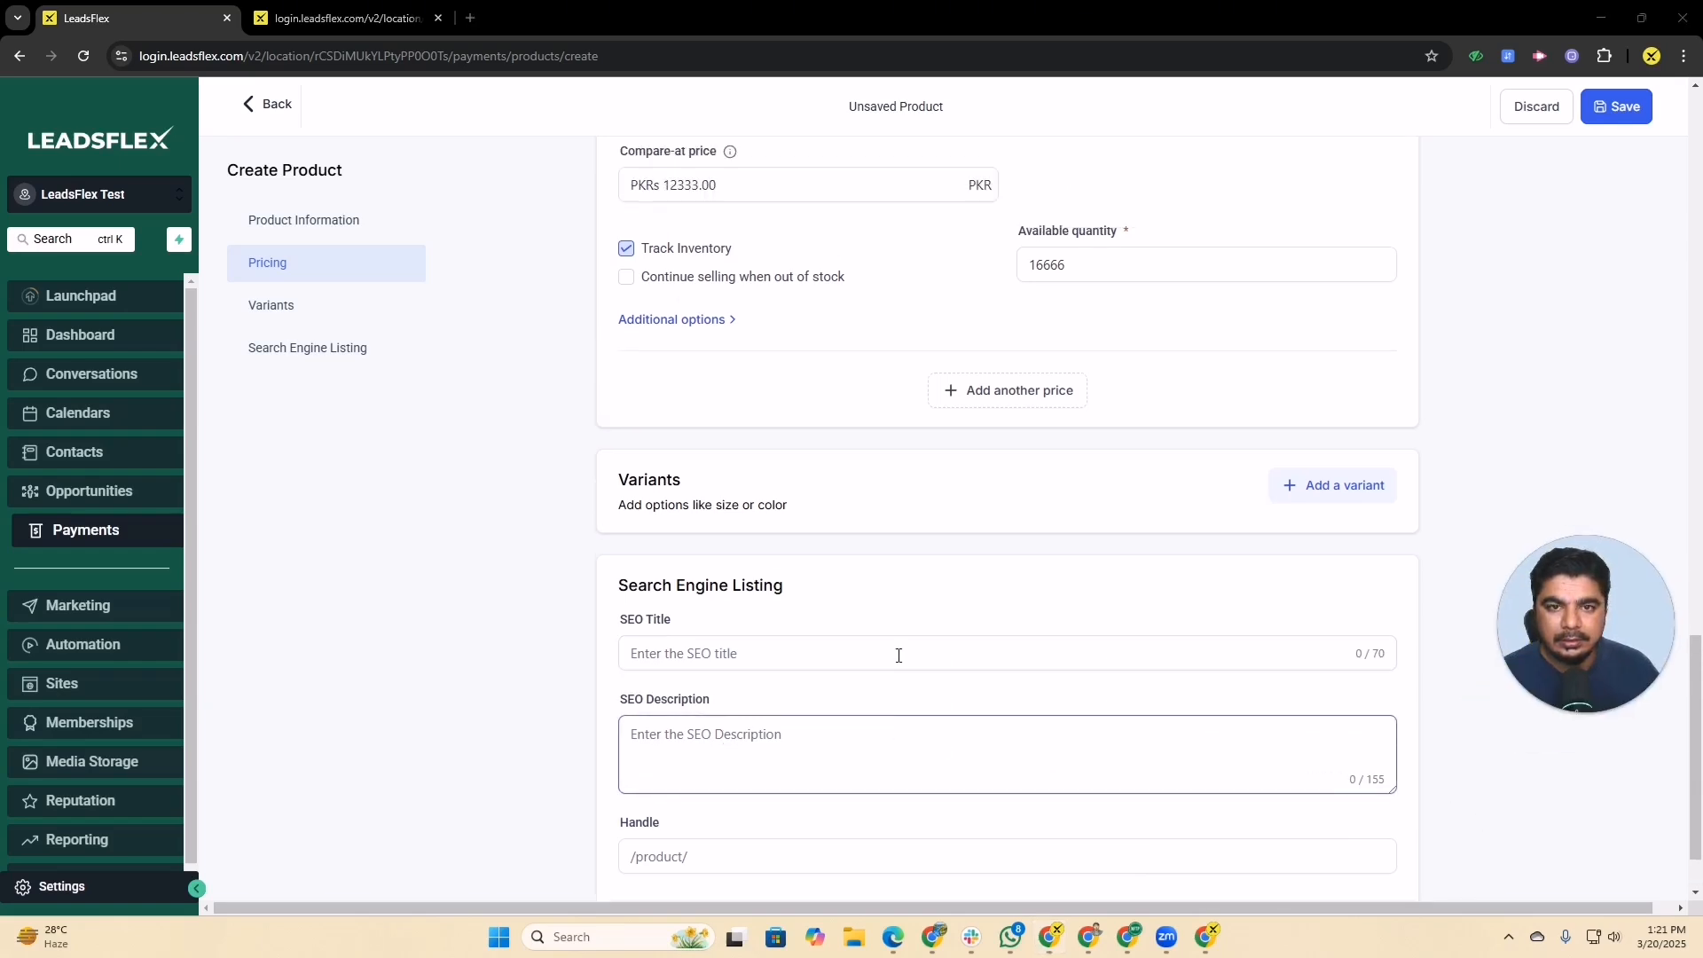
scroll(904, 612, up, 3)
scroll(932, 568, down, 4)
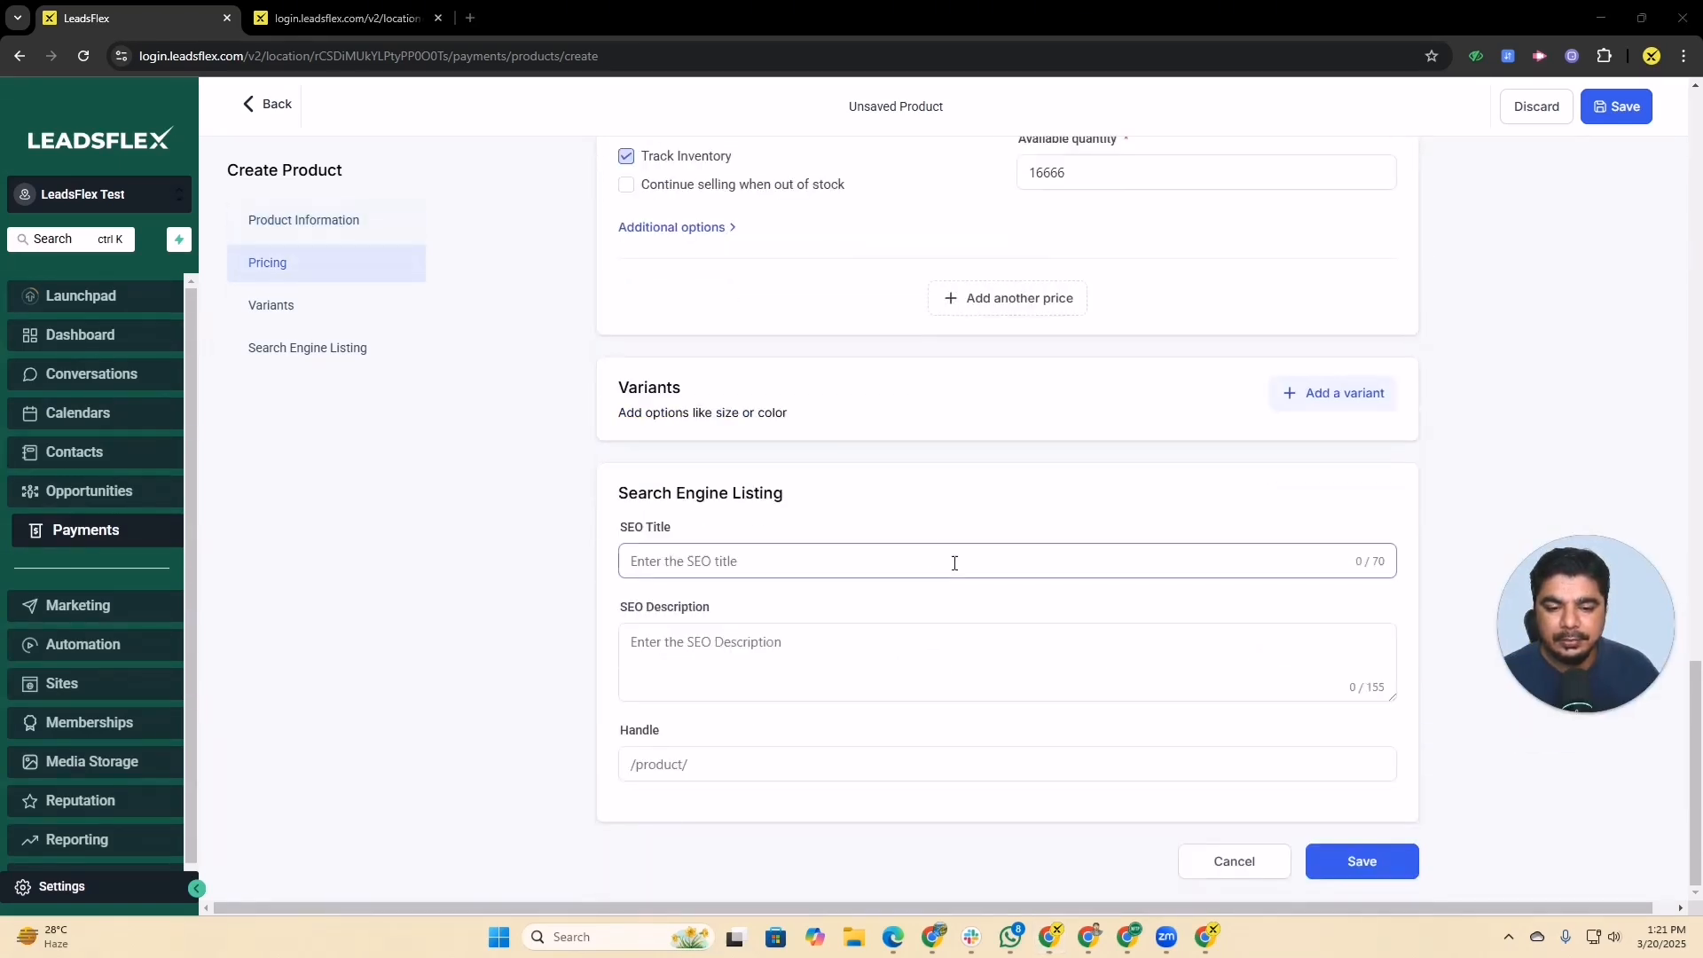
Search Google in a new browser tab for "hair style products" and examine how the results show titles and descriptions
click(470, 18)
click(462, 52)
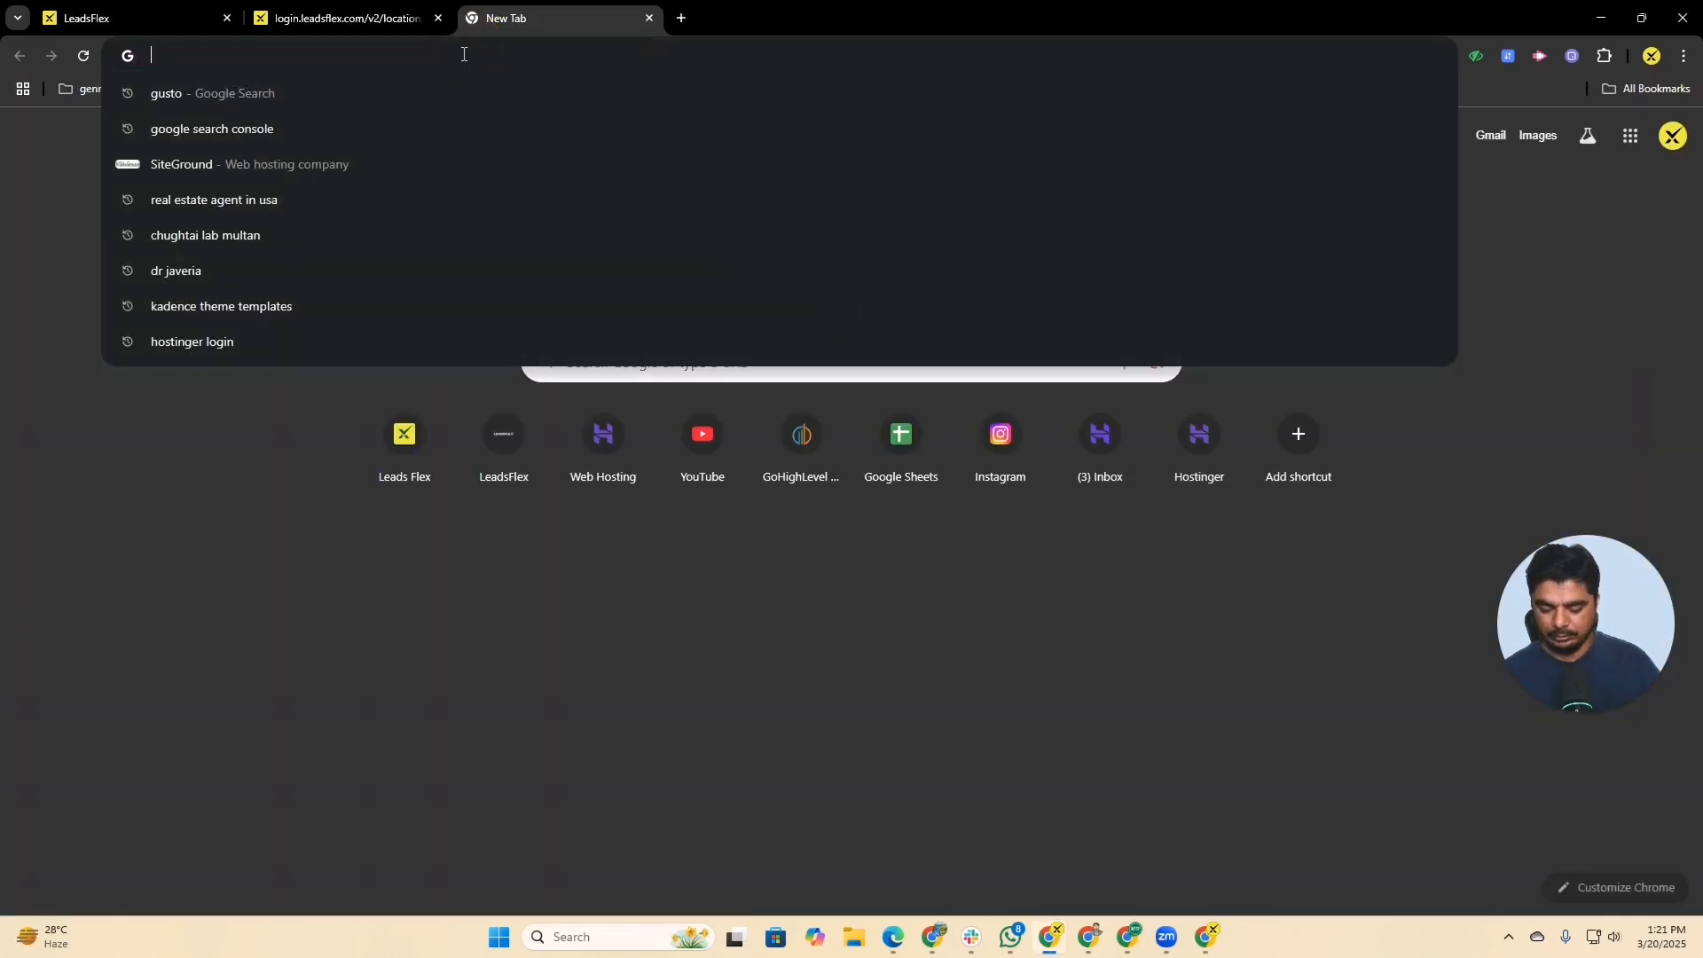
text(hair sty)
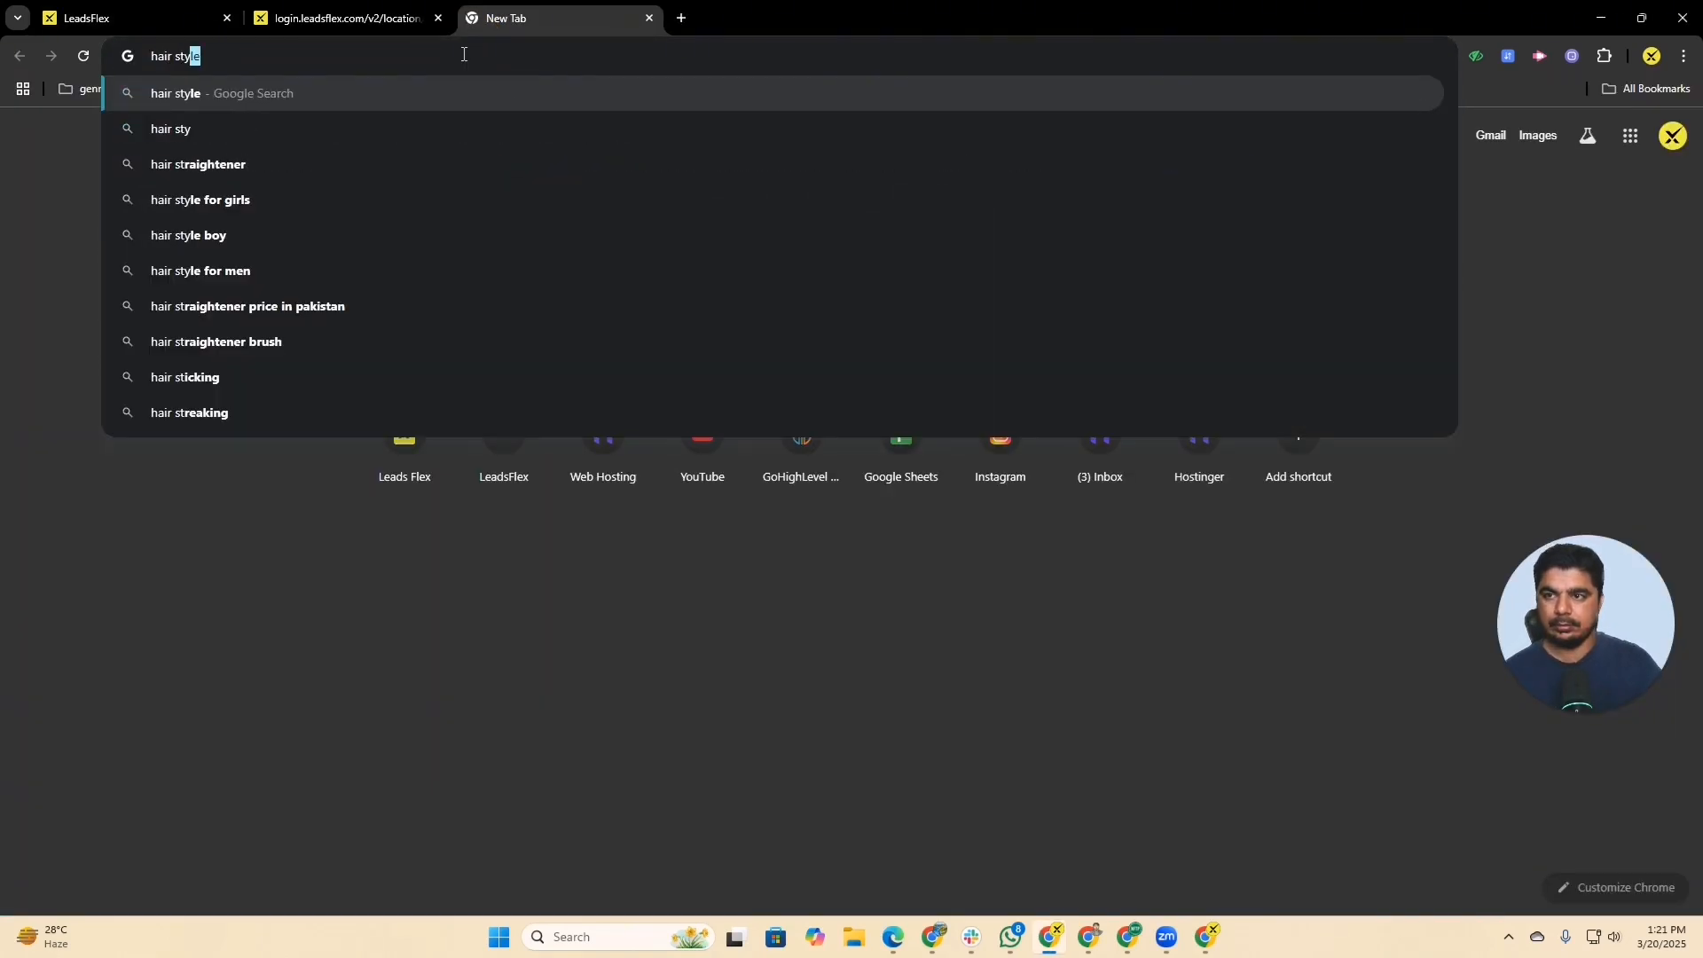
text(le prod)
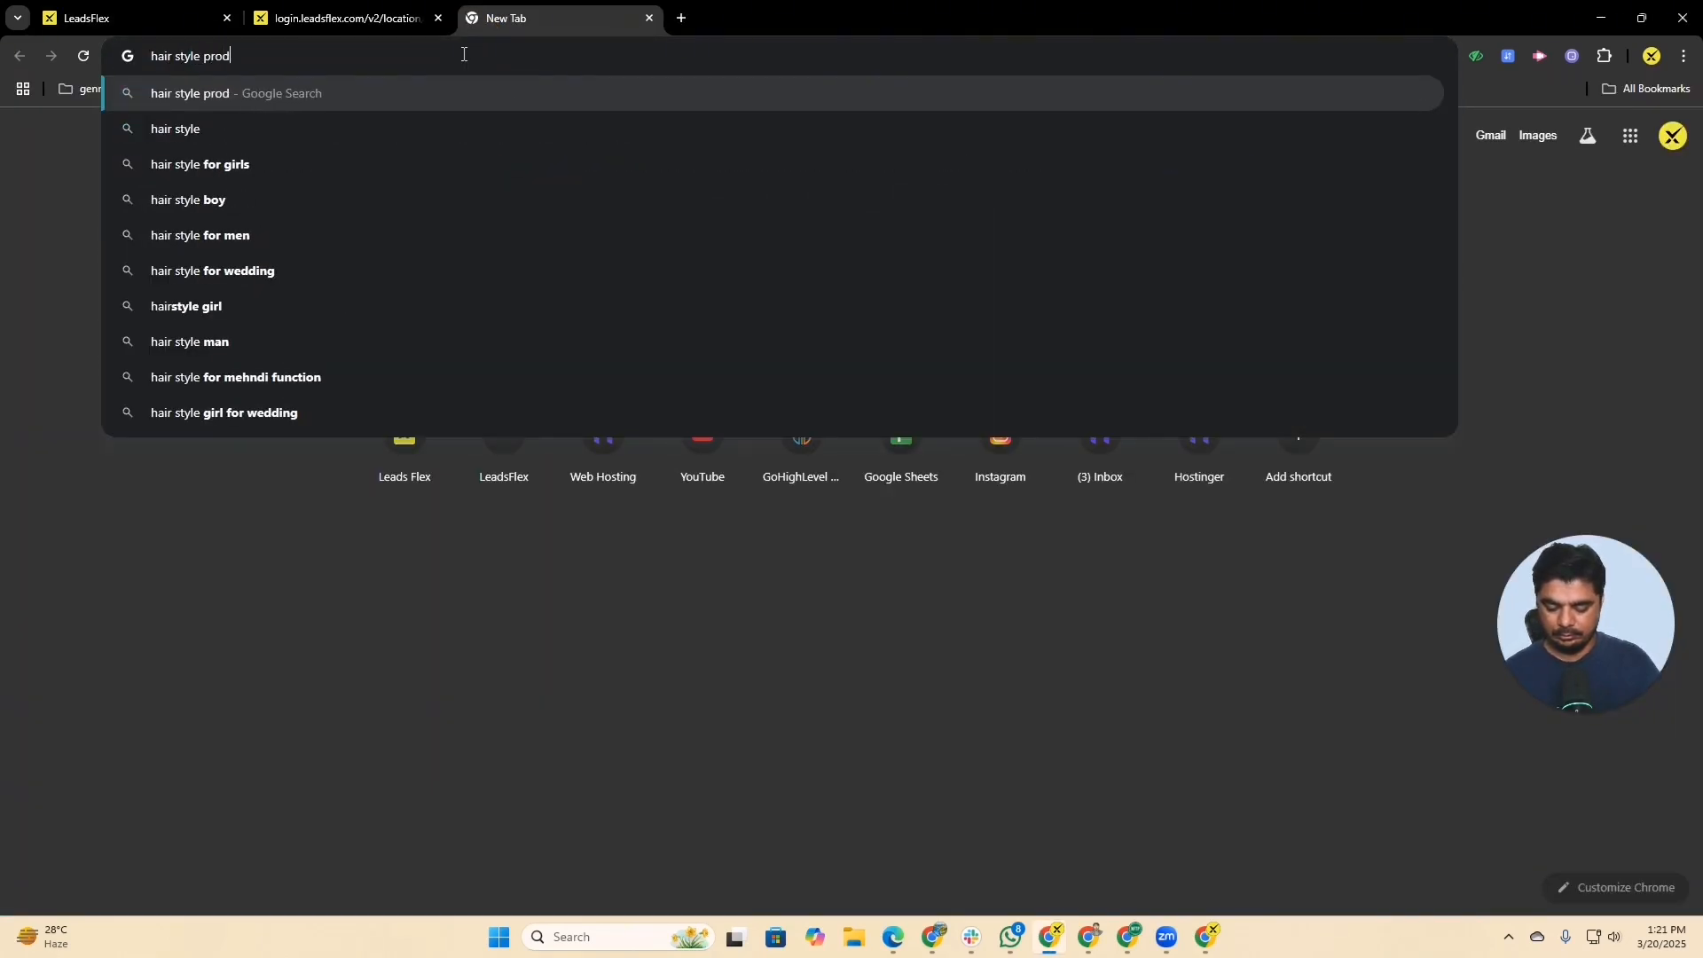
text(ucts)
key(Return)
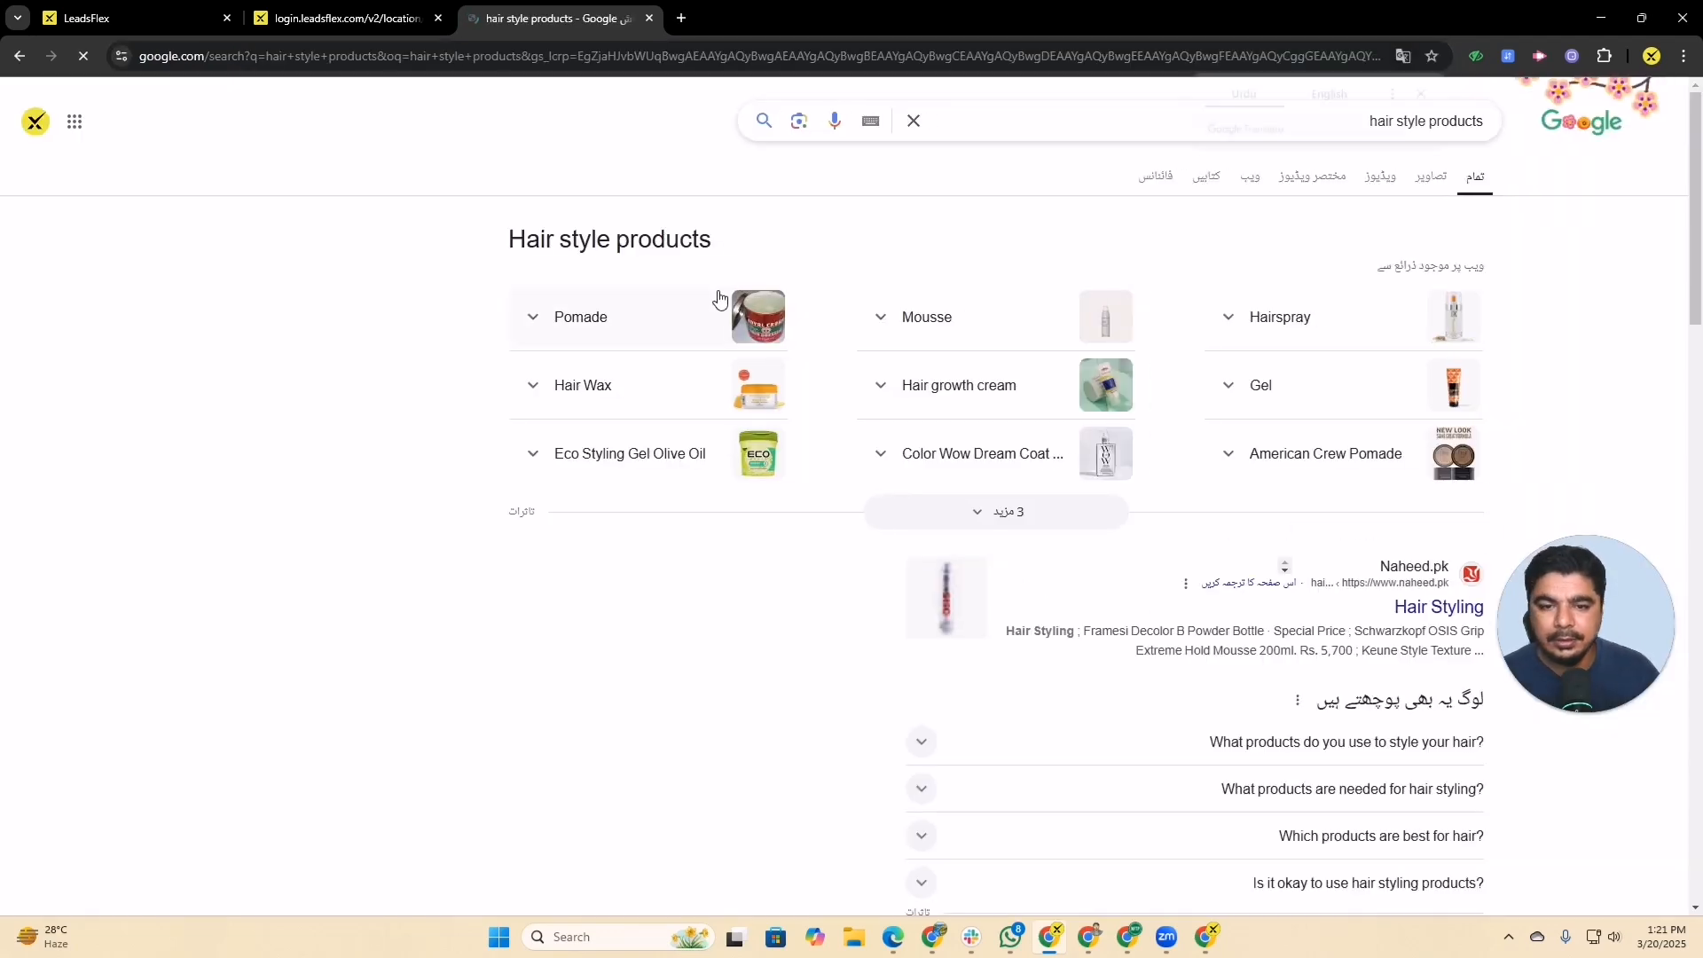
scroll(857, 344, down, 2)
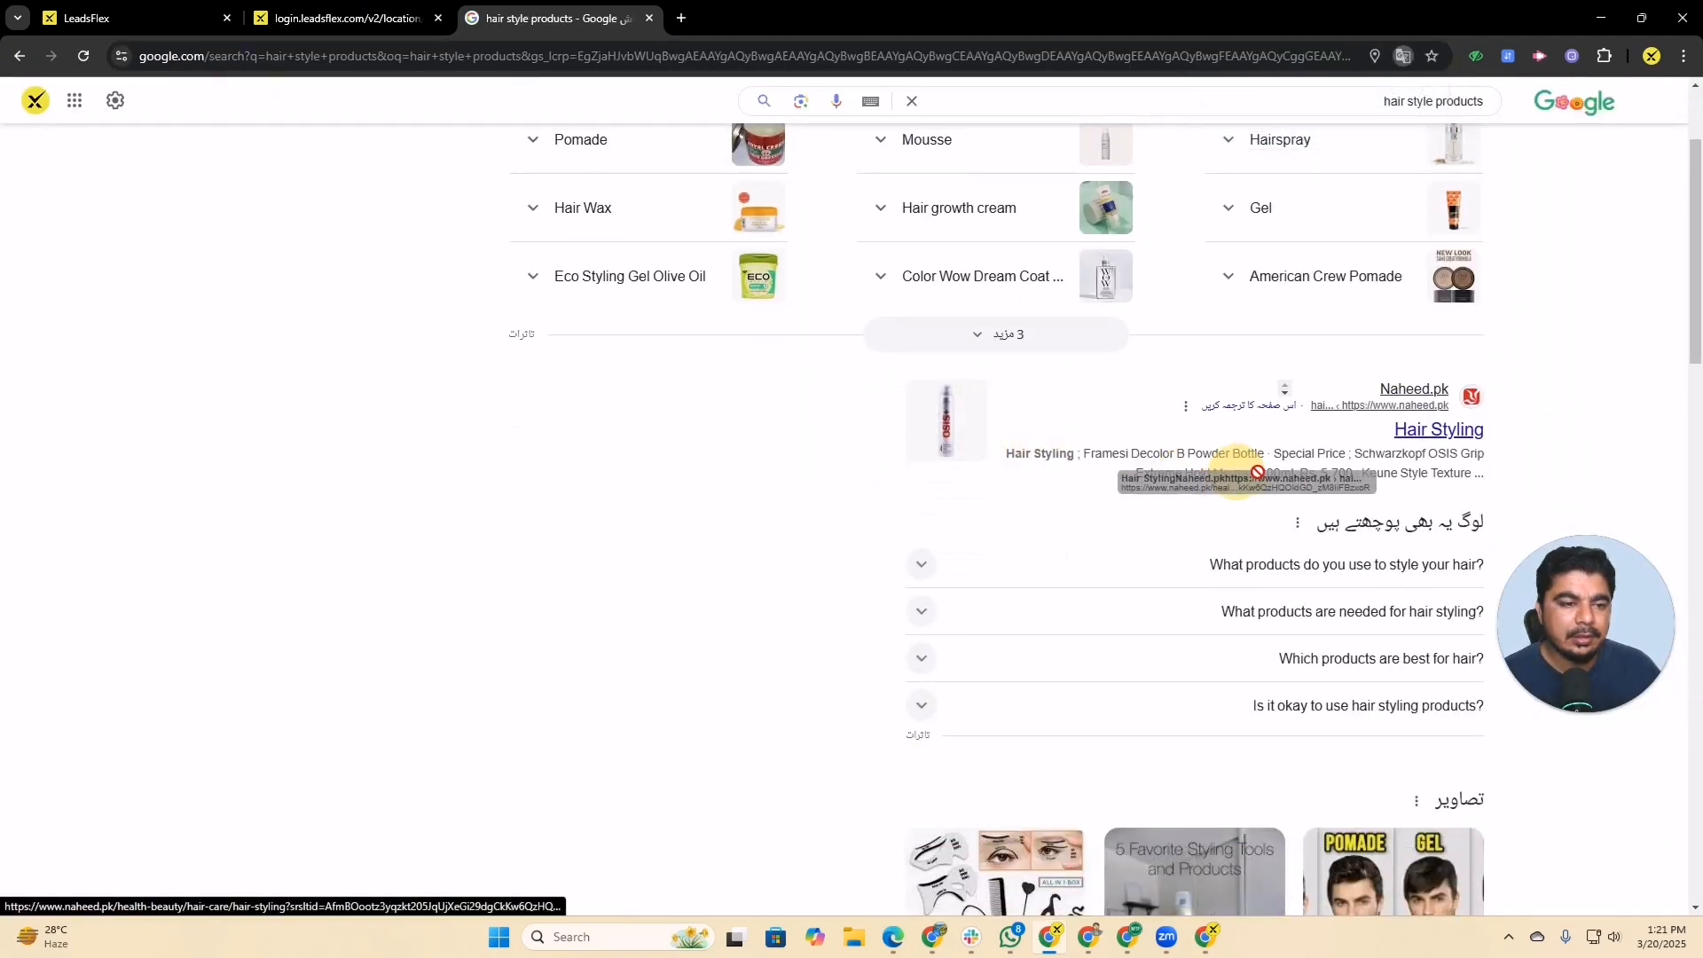
Switch back to the unfinished product in LeadsFlex, save it and return to the products list
click(349, 27)
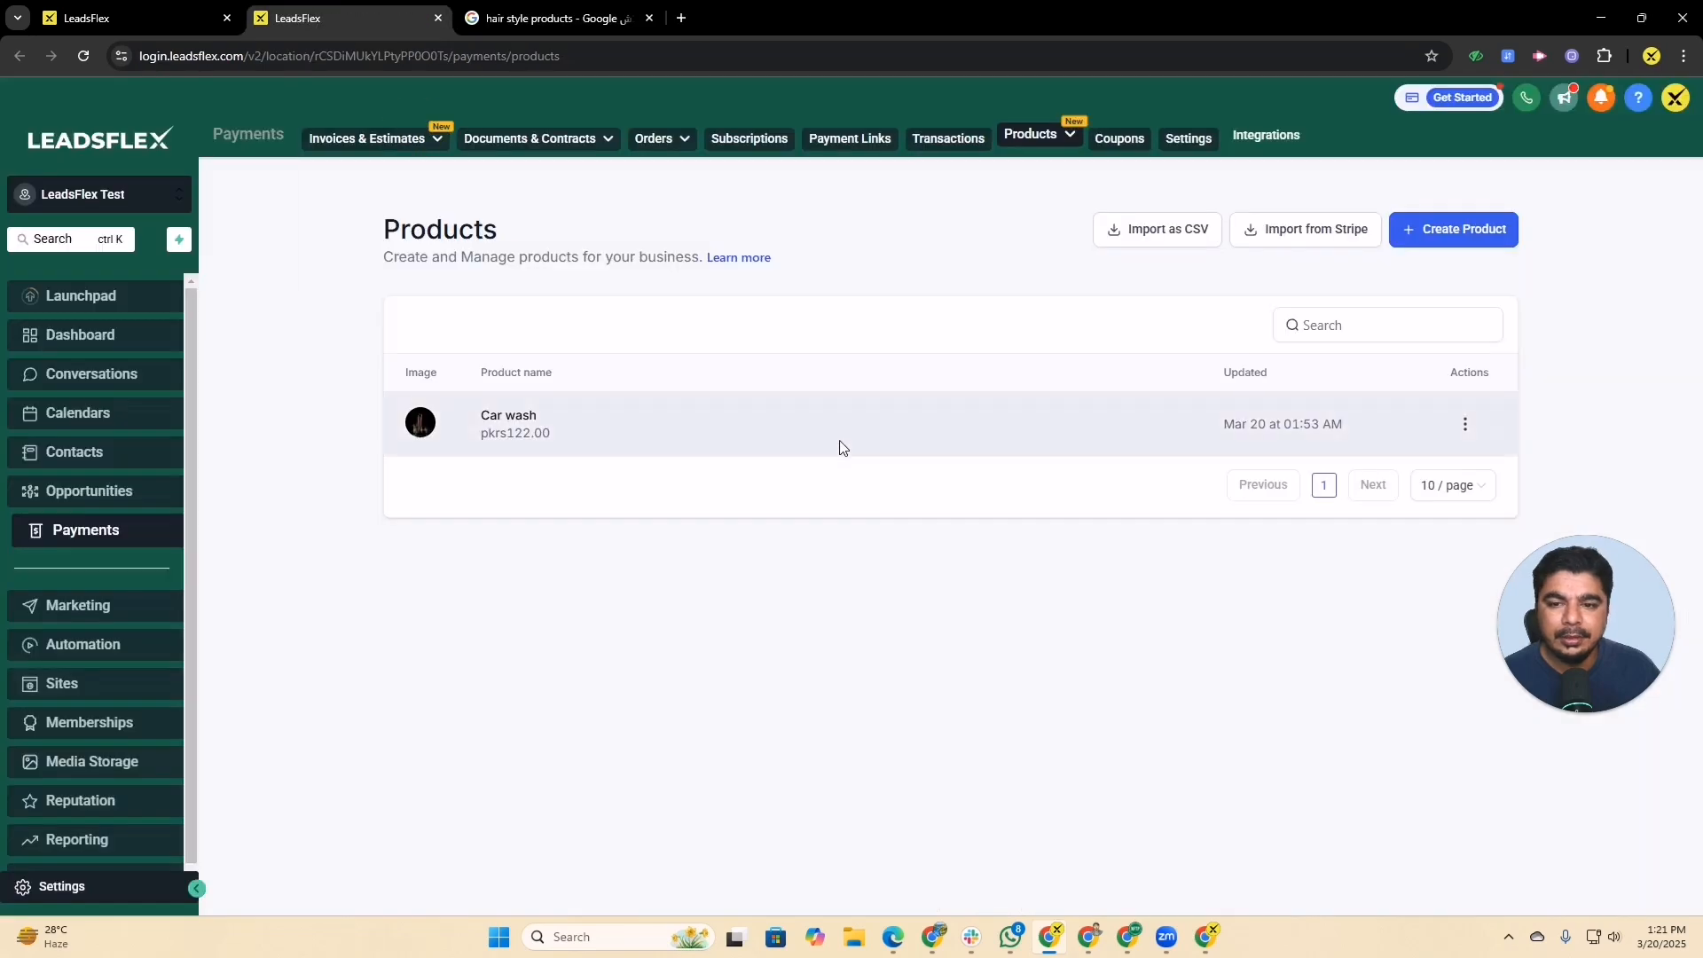
click(184, 12)
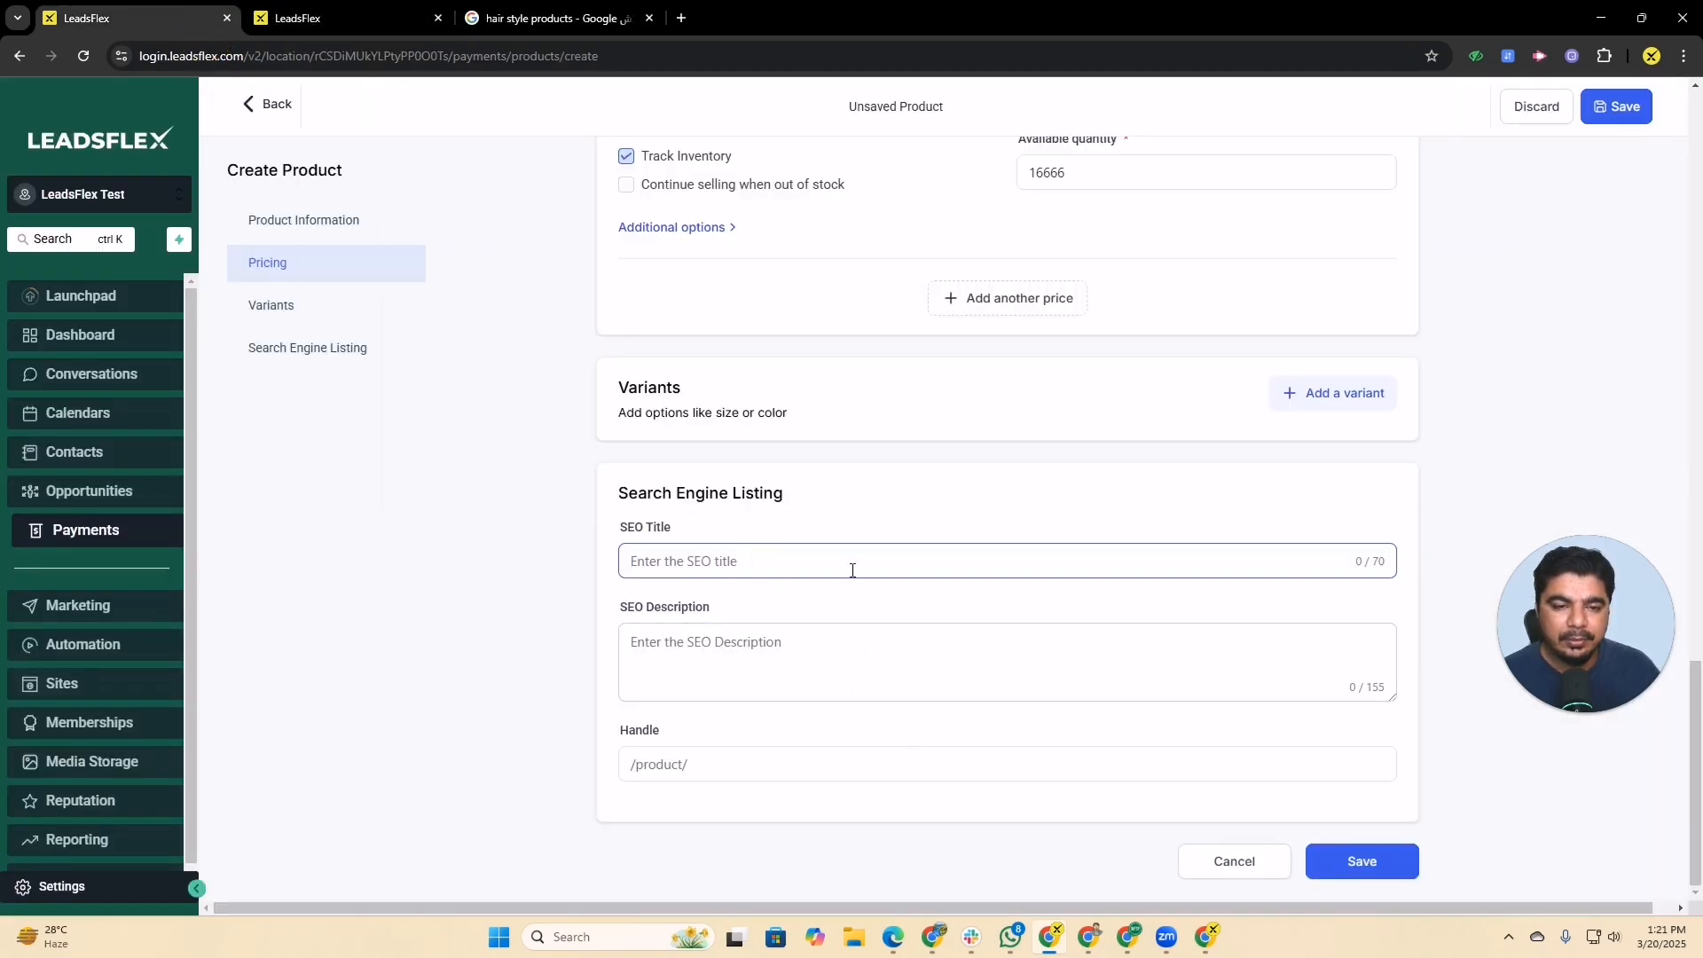
click(1333, 863)
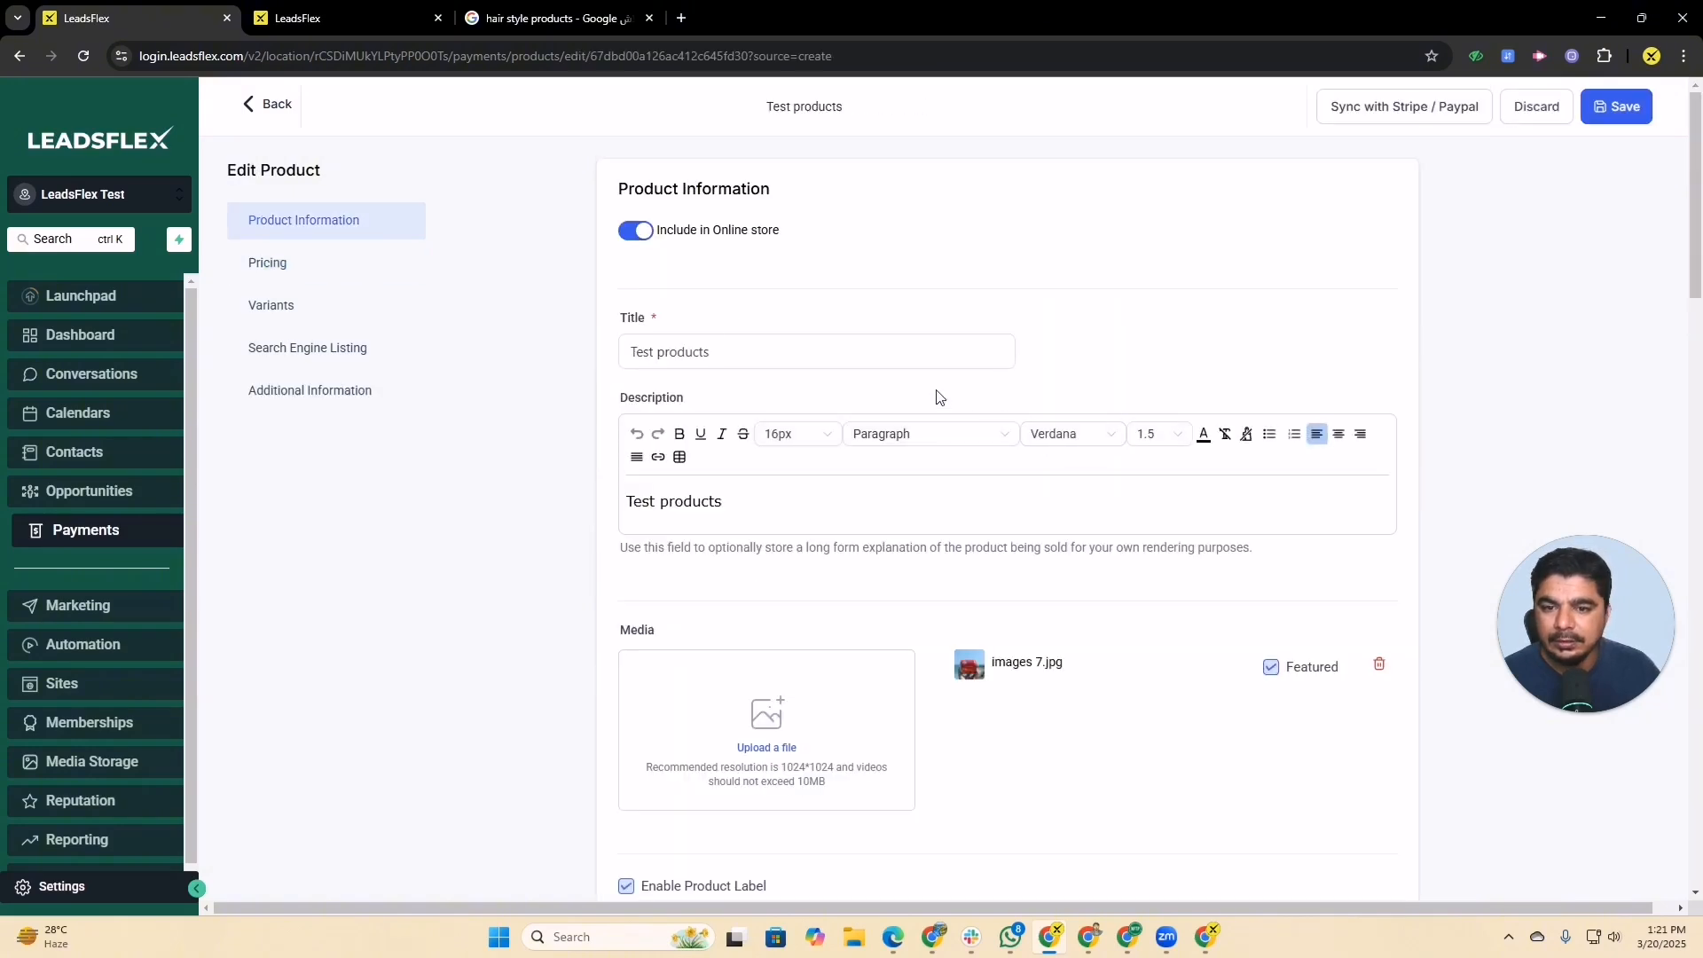
click(267, 106)
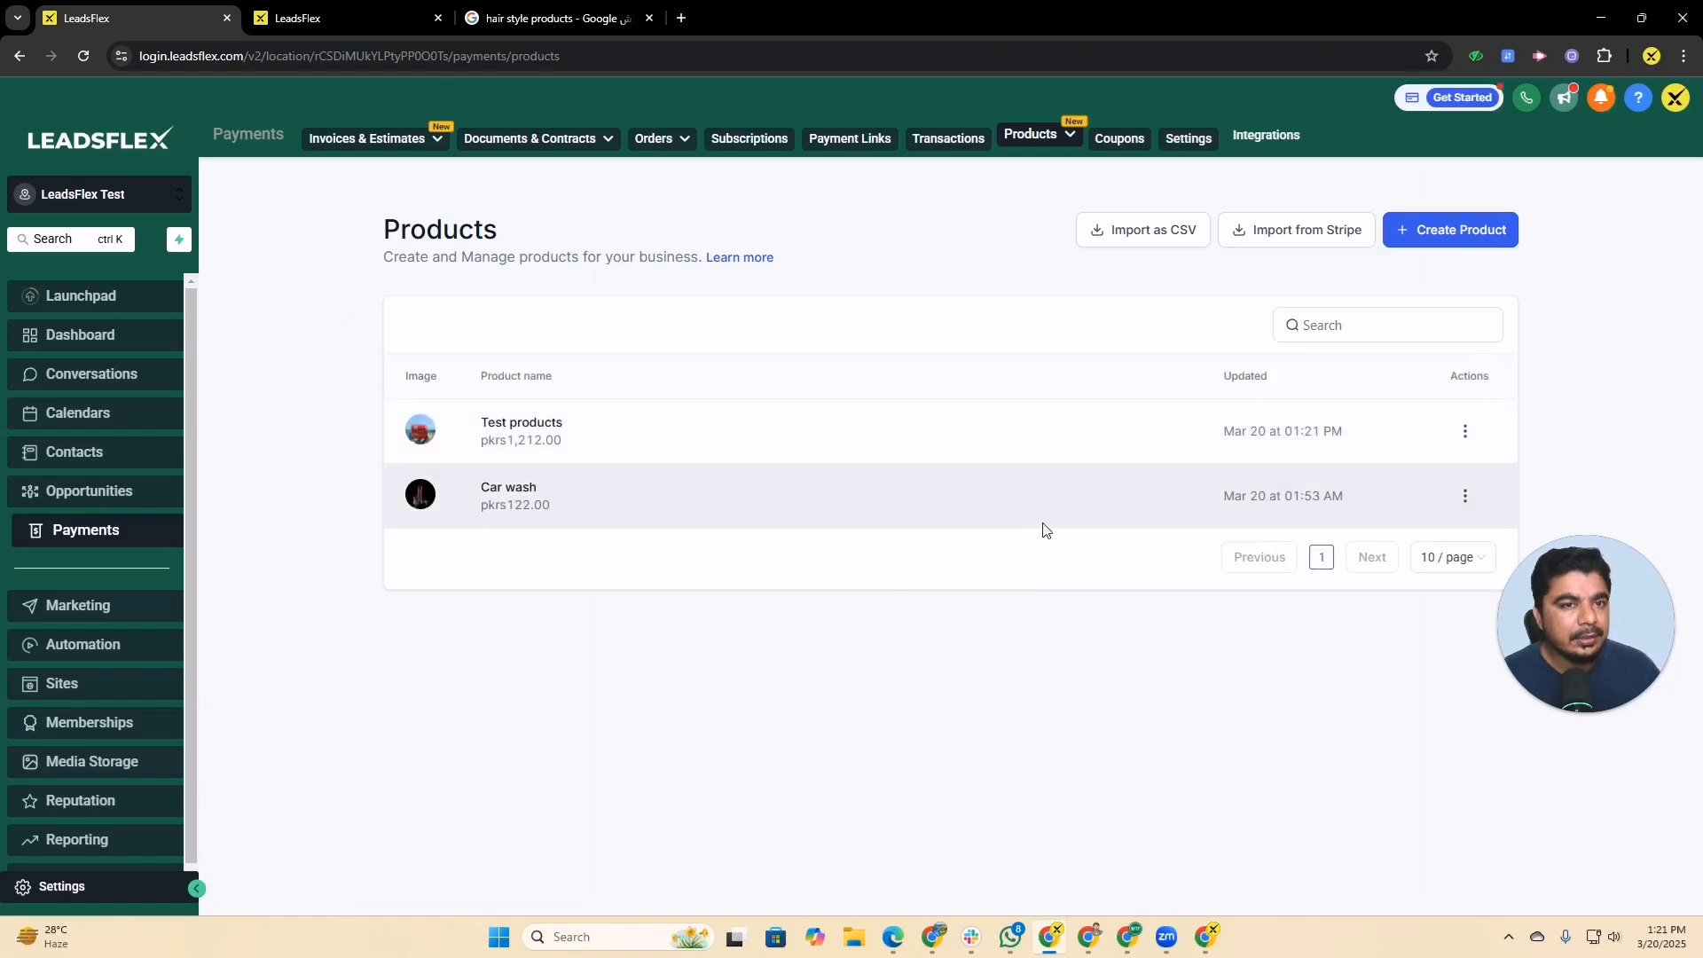
Create a product collection named THE ALL PRODUCTS with bulb.jpeg from the media storage as its image
mouse_move(1029, 133)
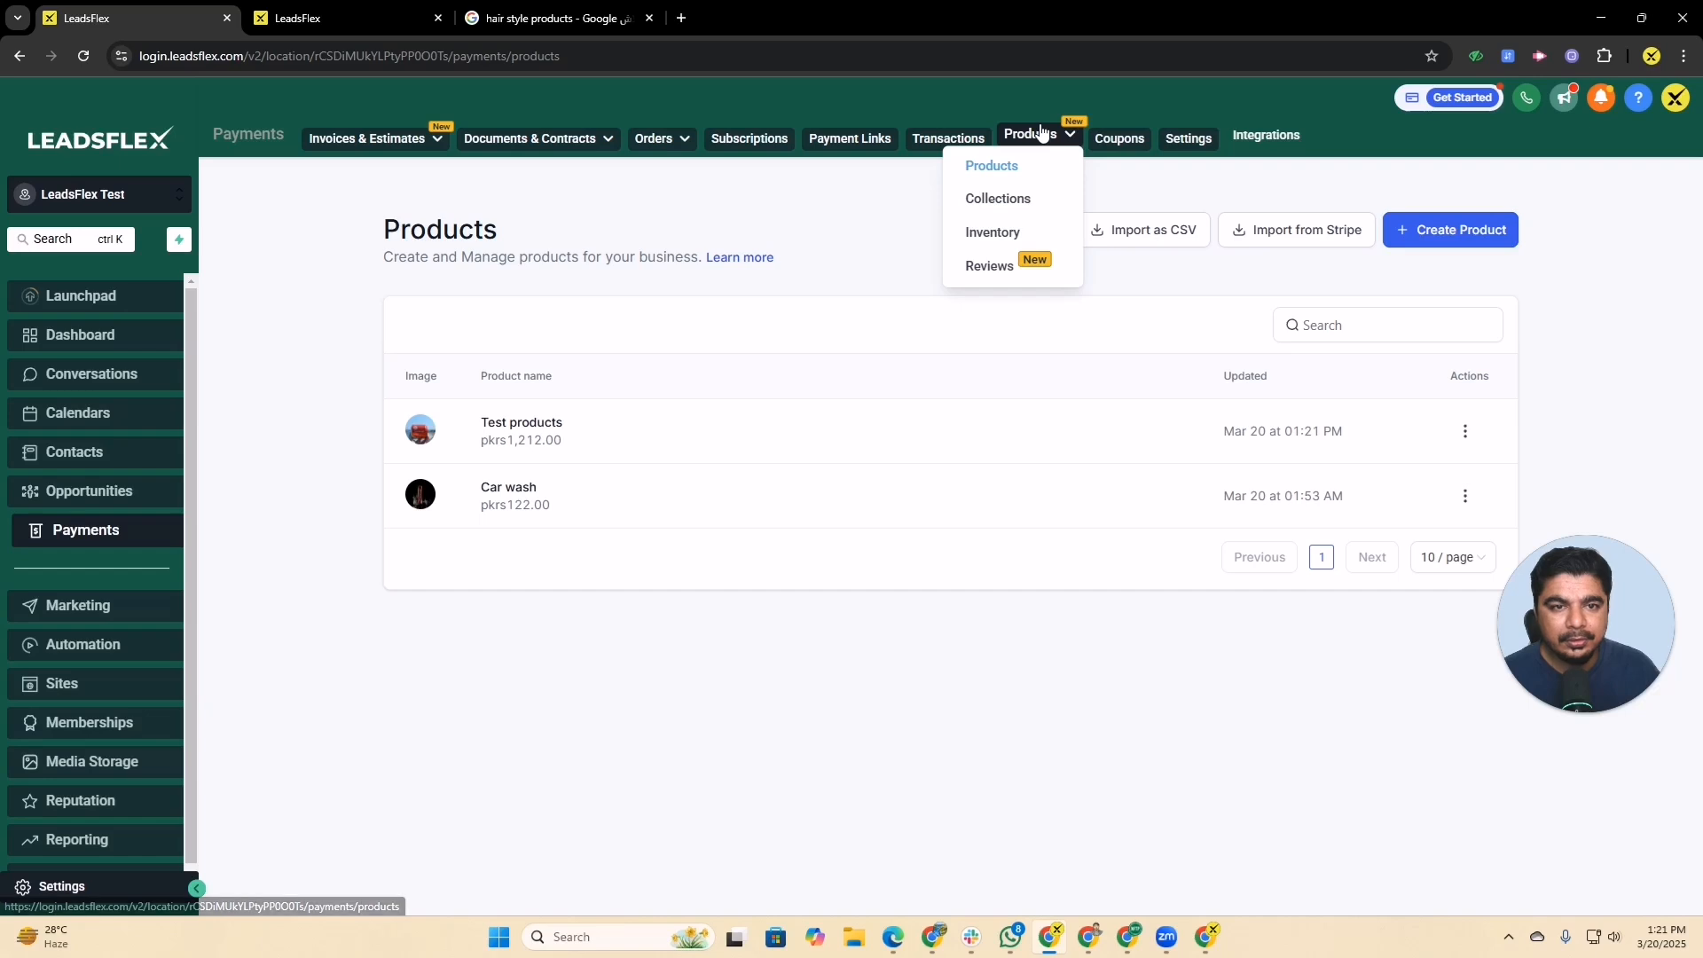
click(1013, 197)
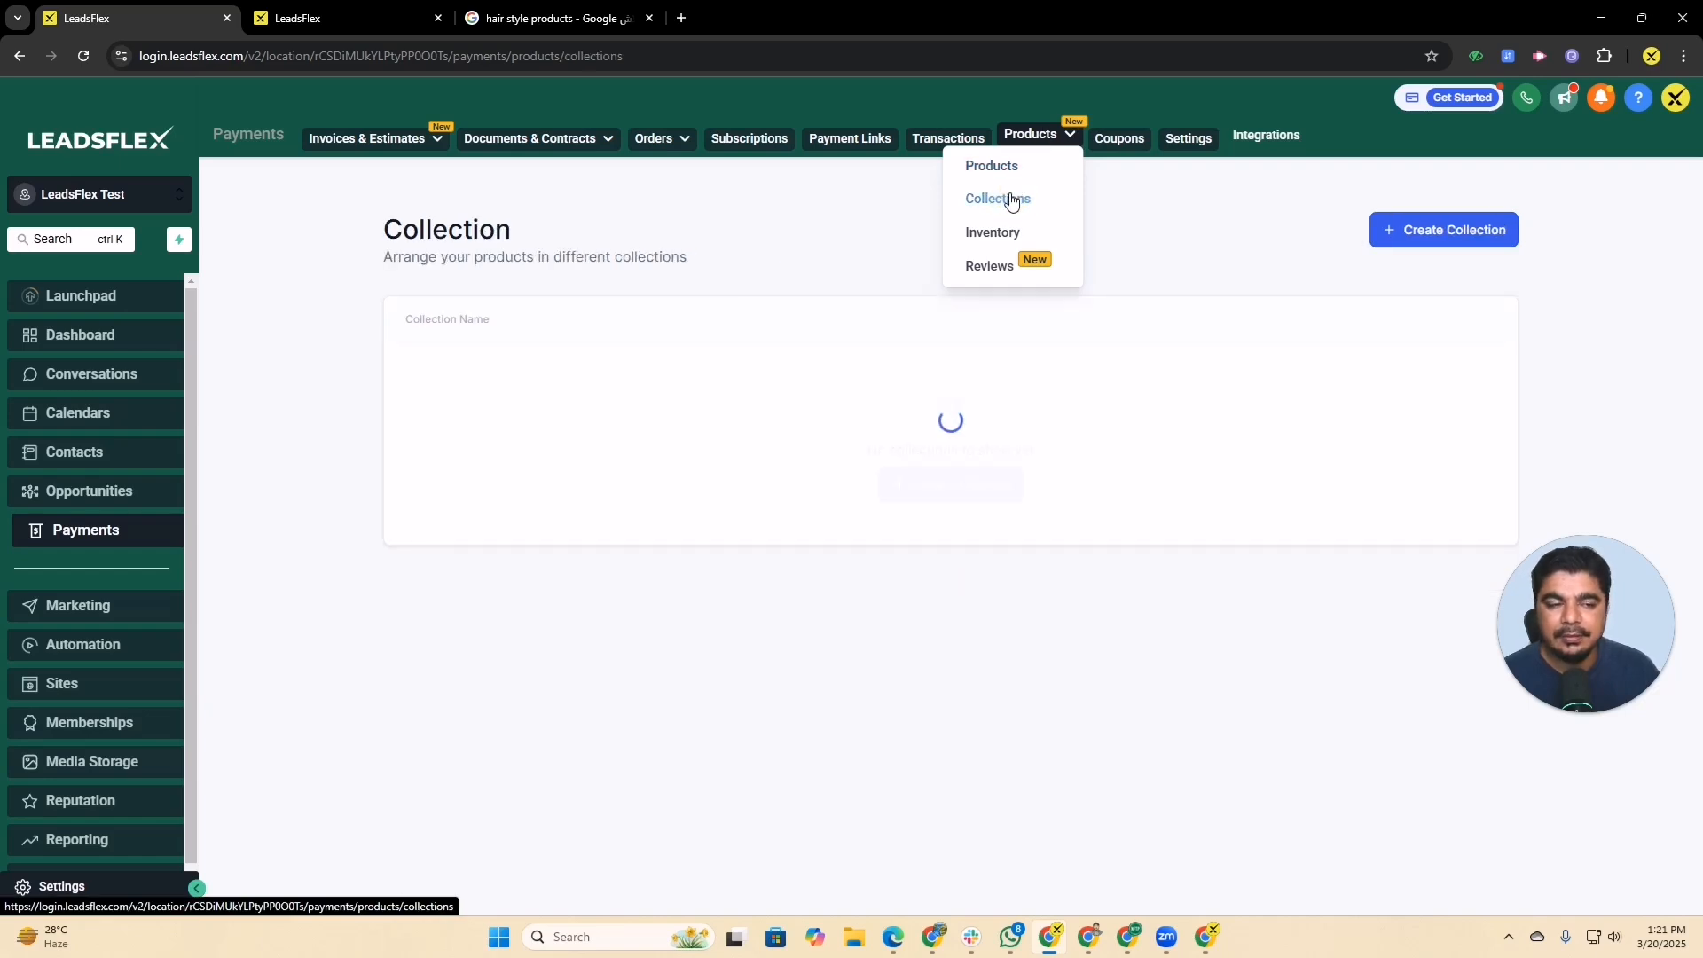
click(969, 487)
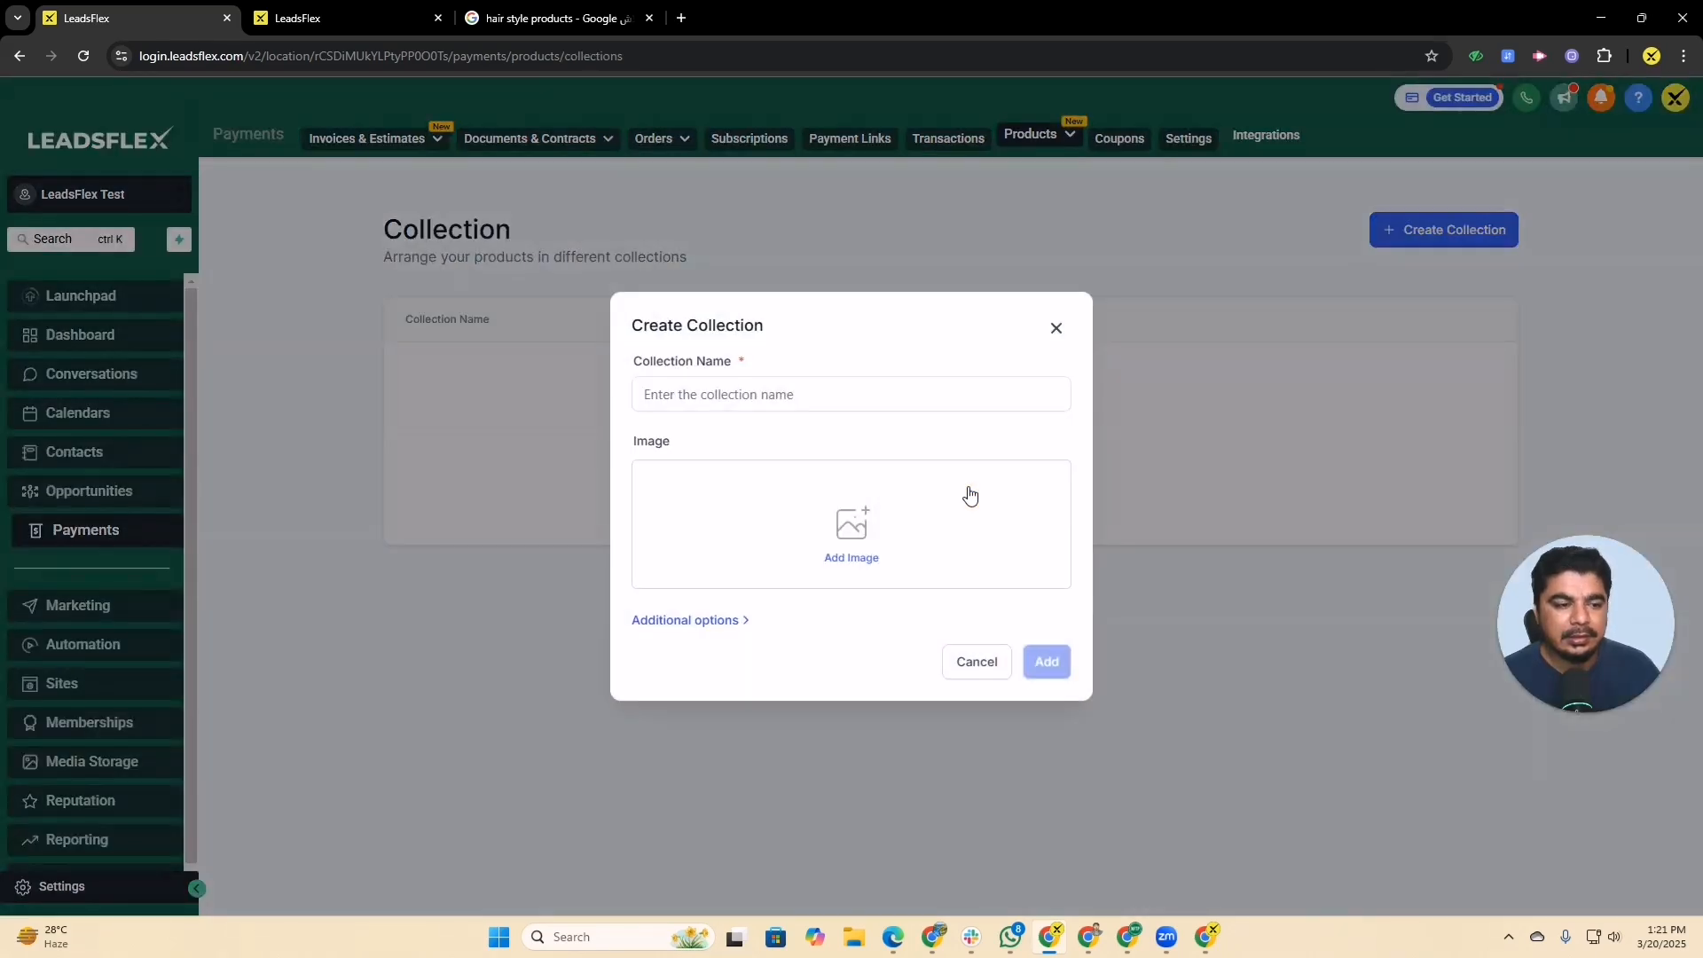
click(816, 394)
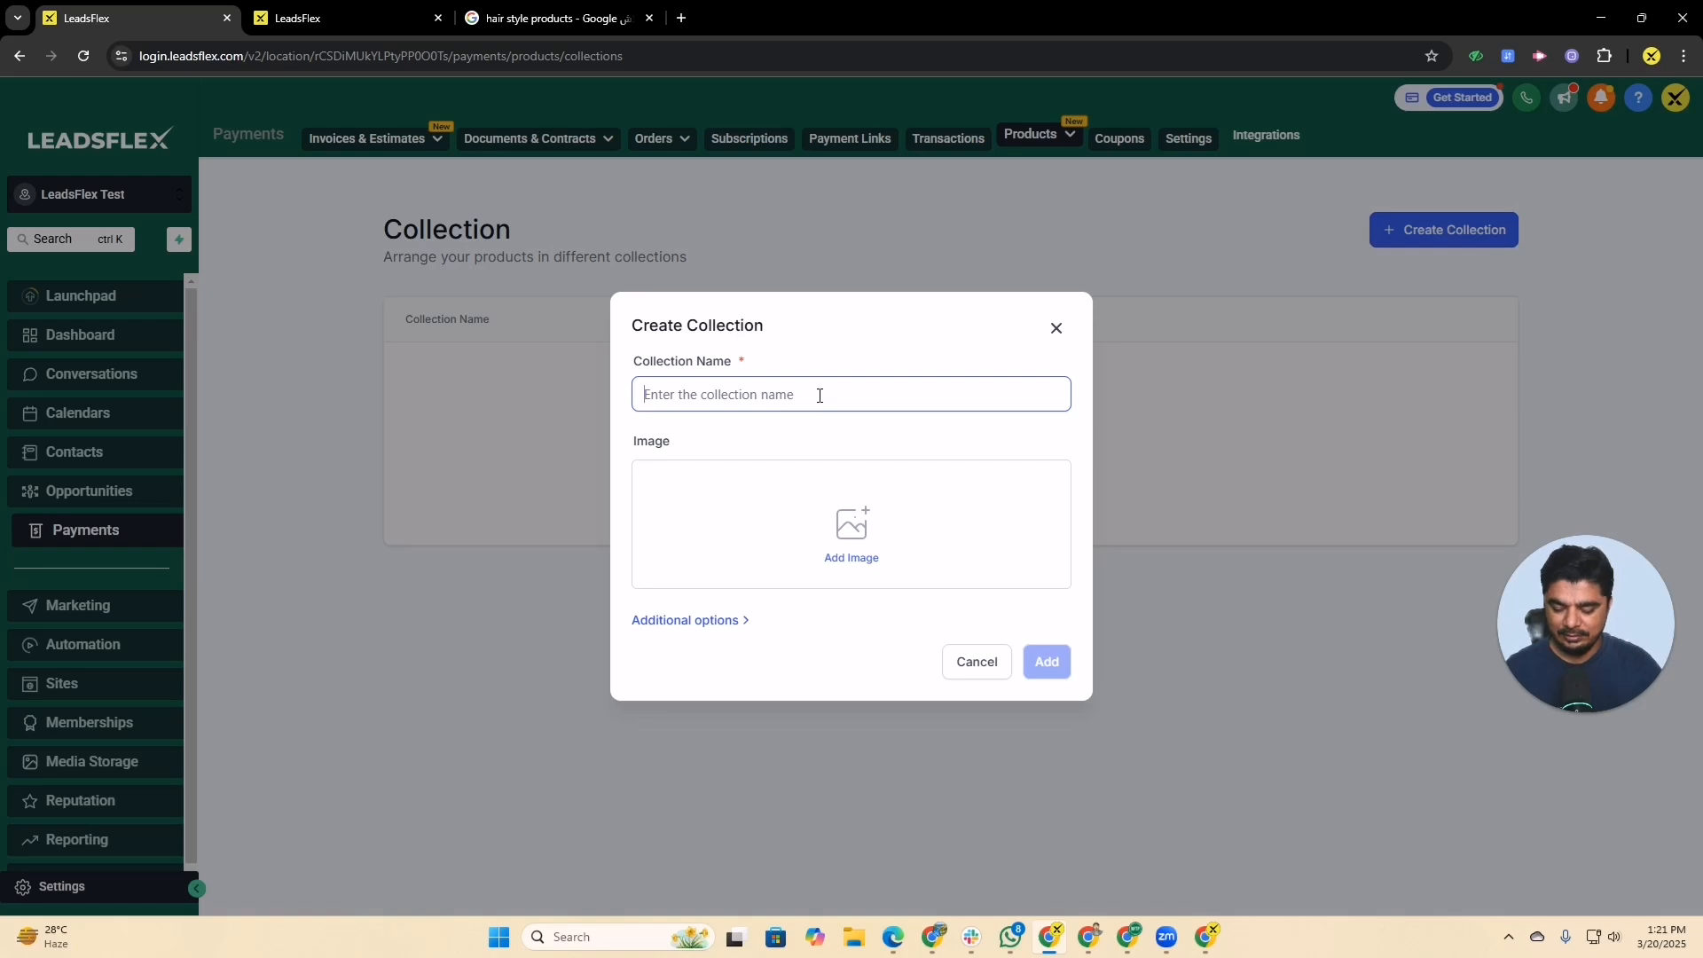
text(THE )
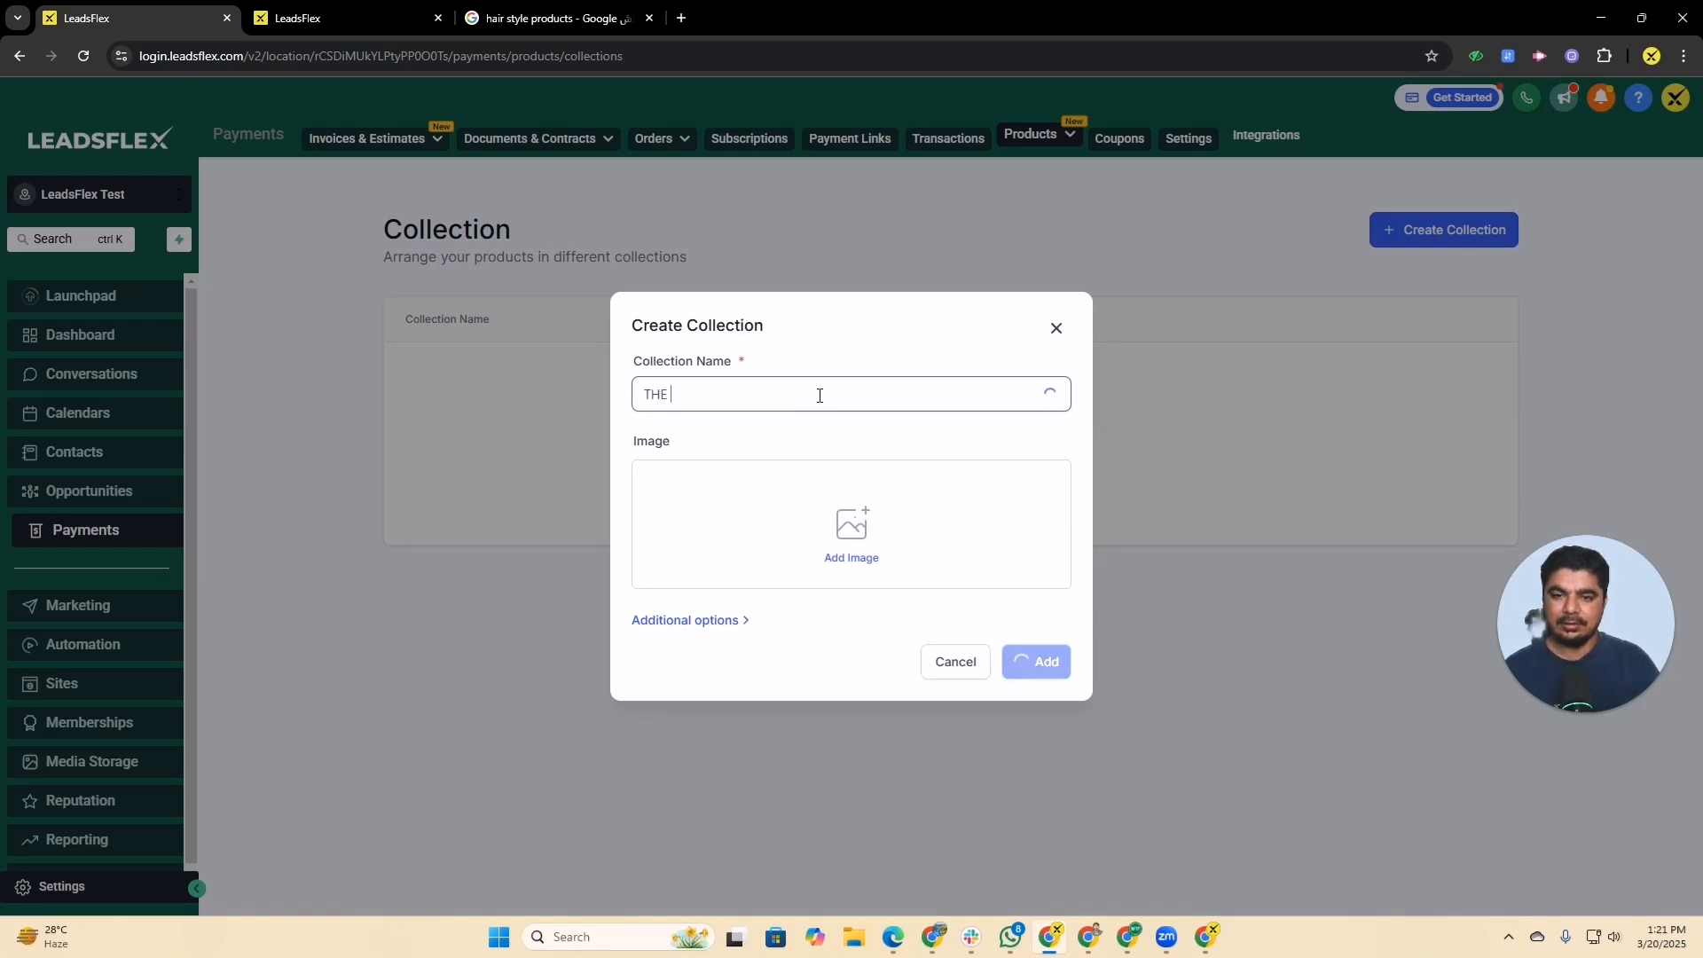
text(ALL PR)
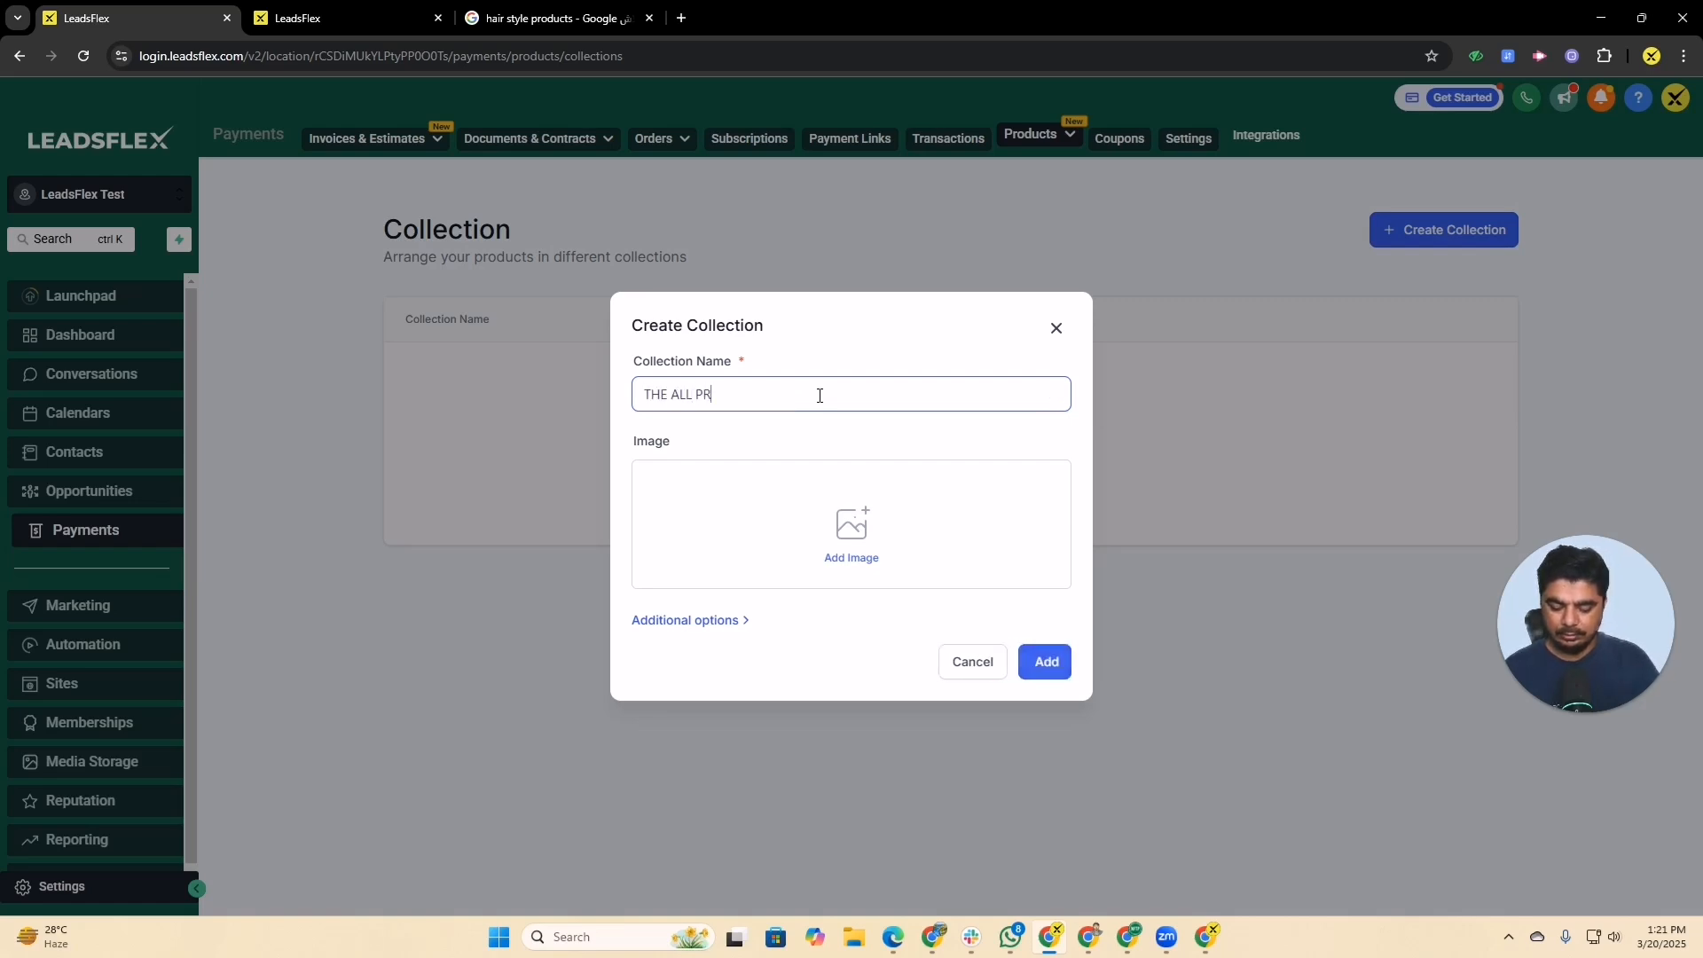
text(ODUCTS)
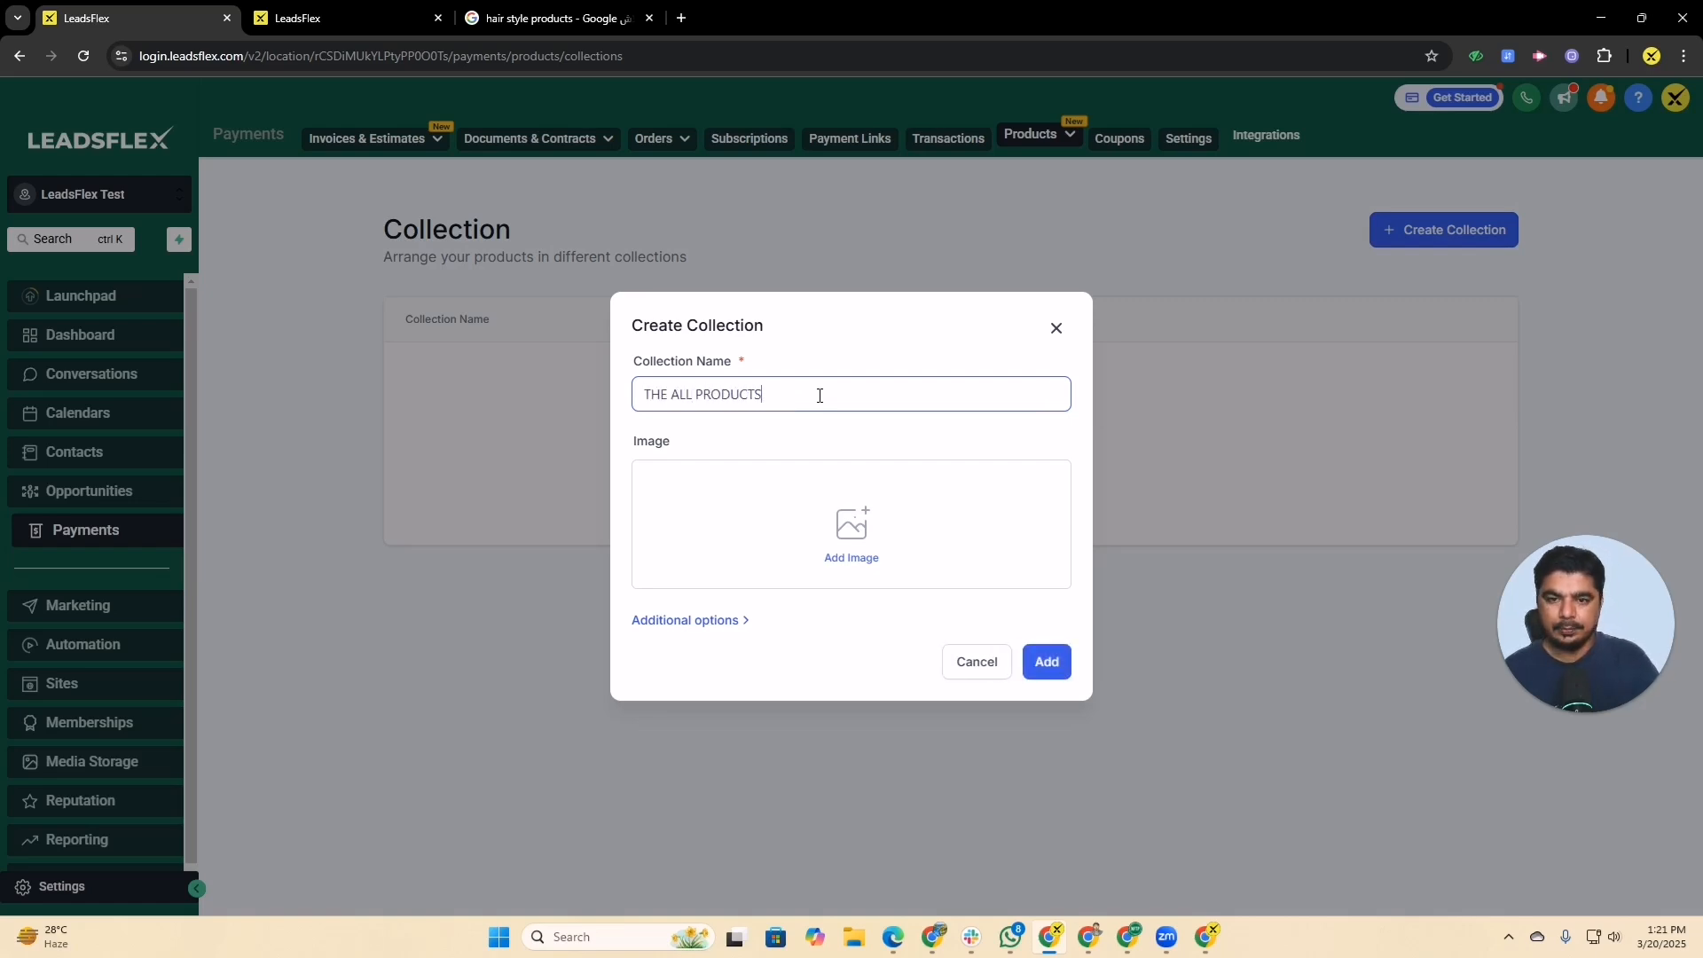
click(848, 554)
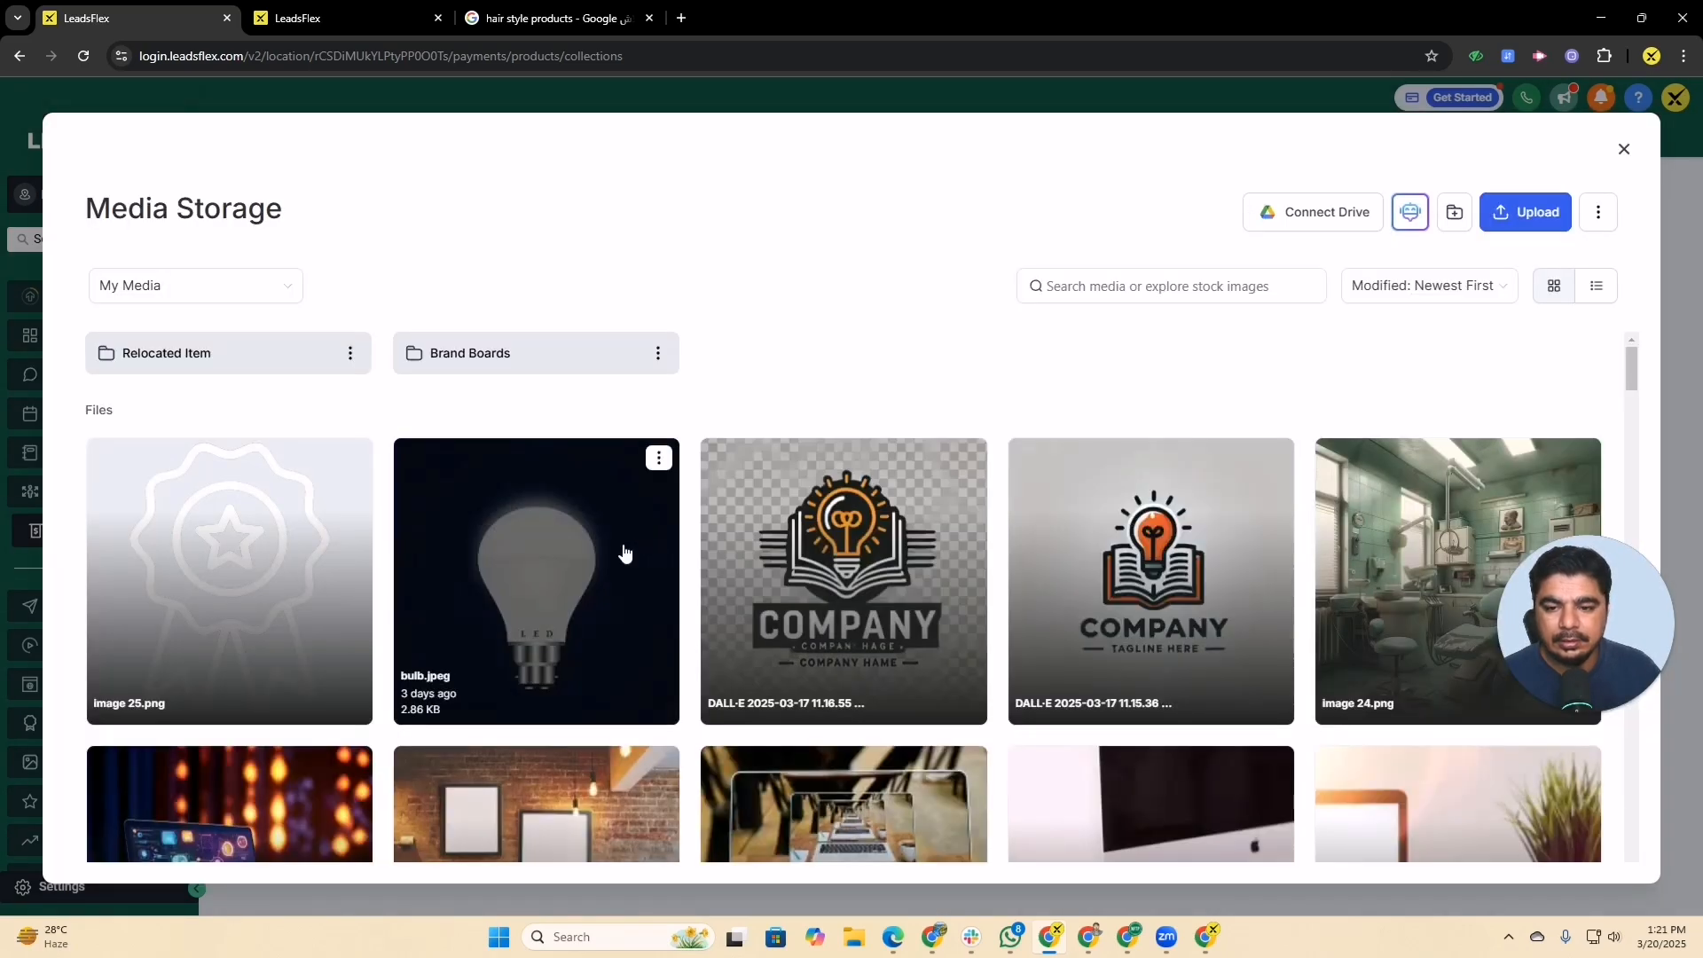
click(637, 546)
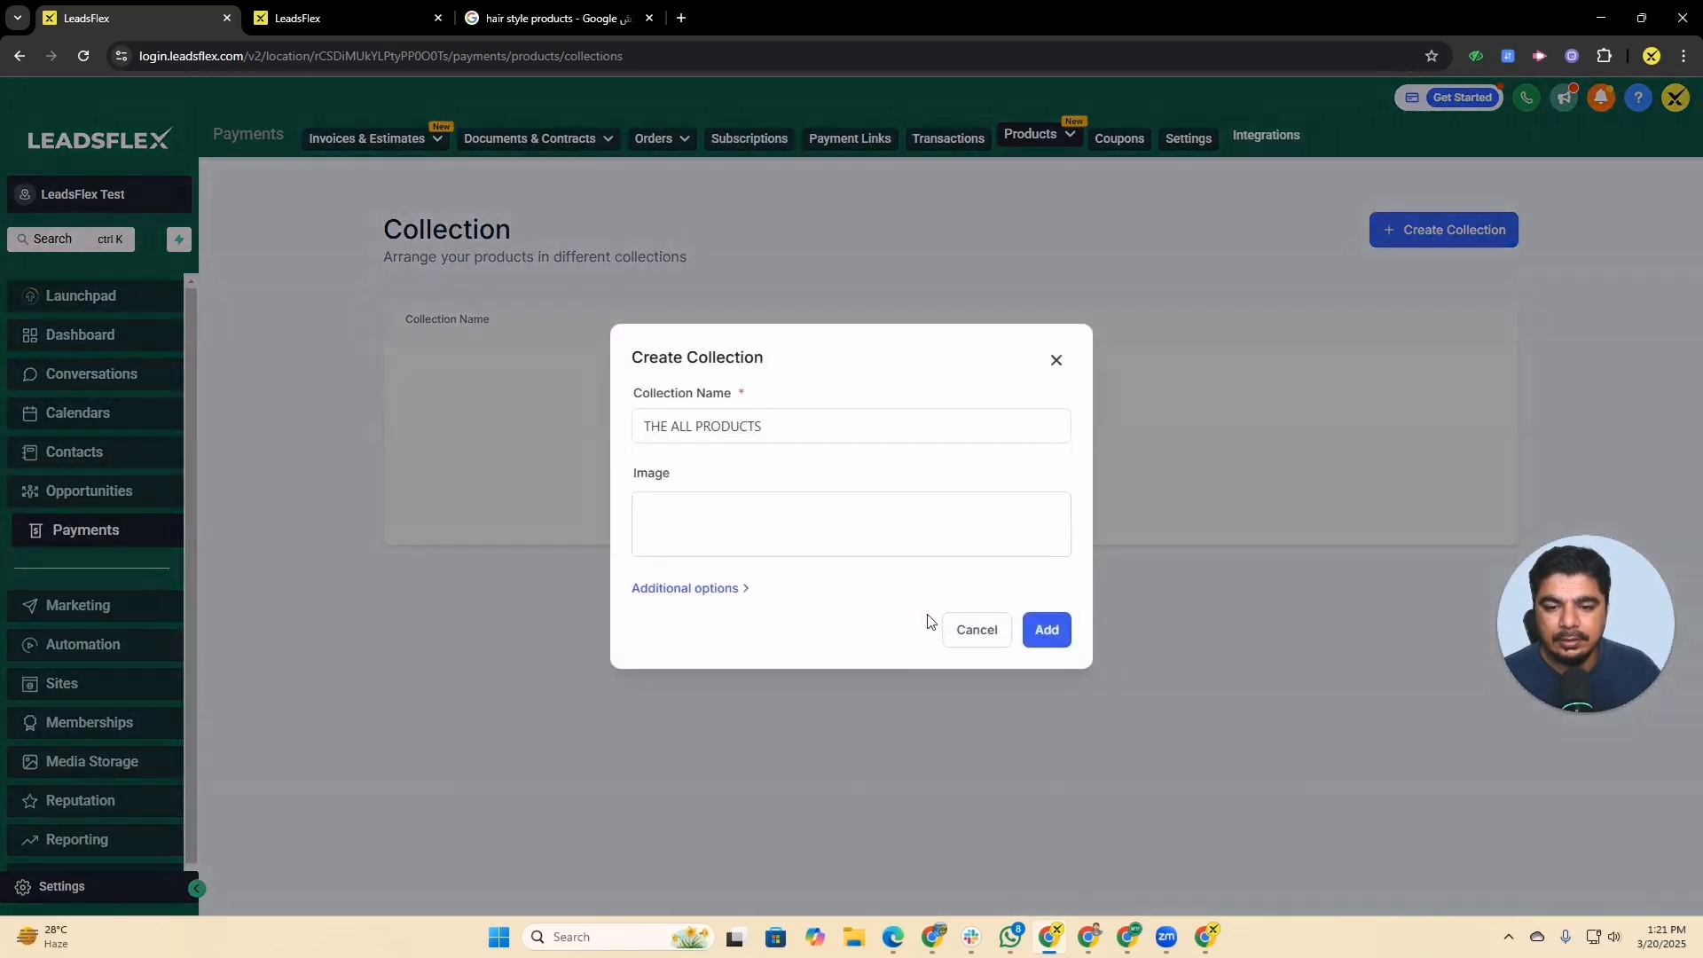
click(1047, 707)
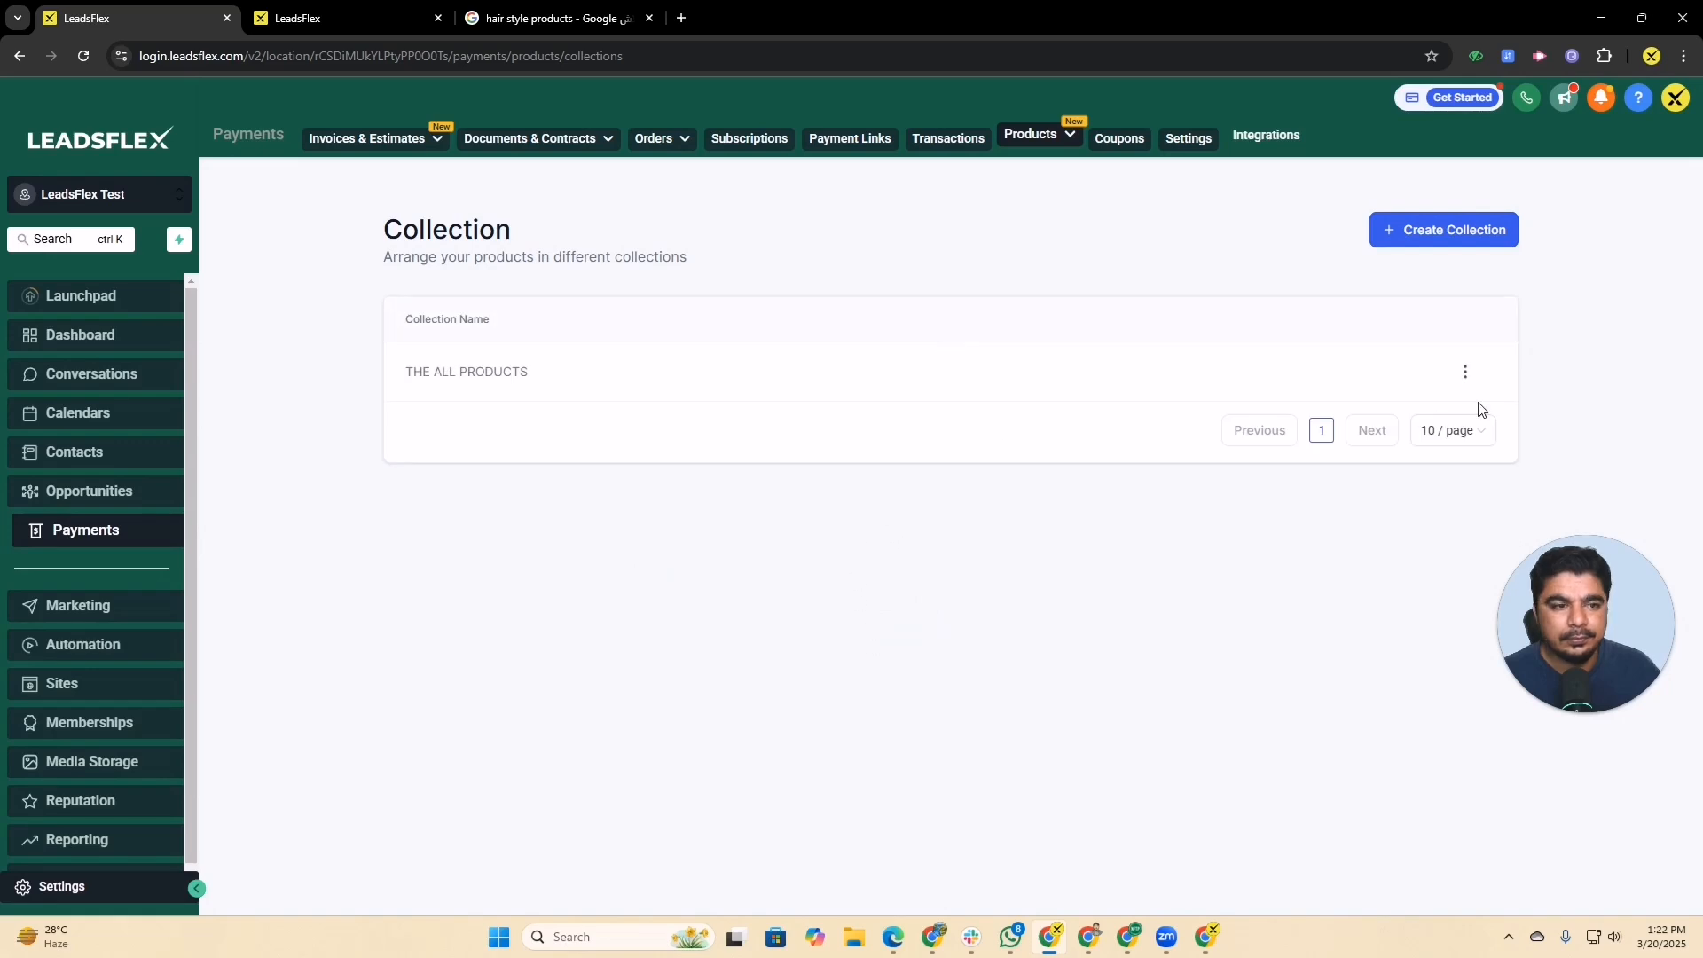
Reopen the THE ALL PRODUCTS collection, review its SEO title, SEO description and handle fields, and save it
click(1465, 372)
click(1453, 302)
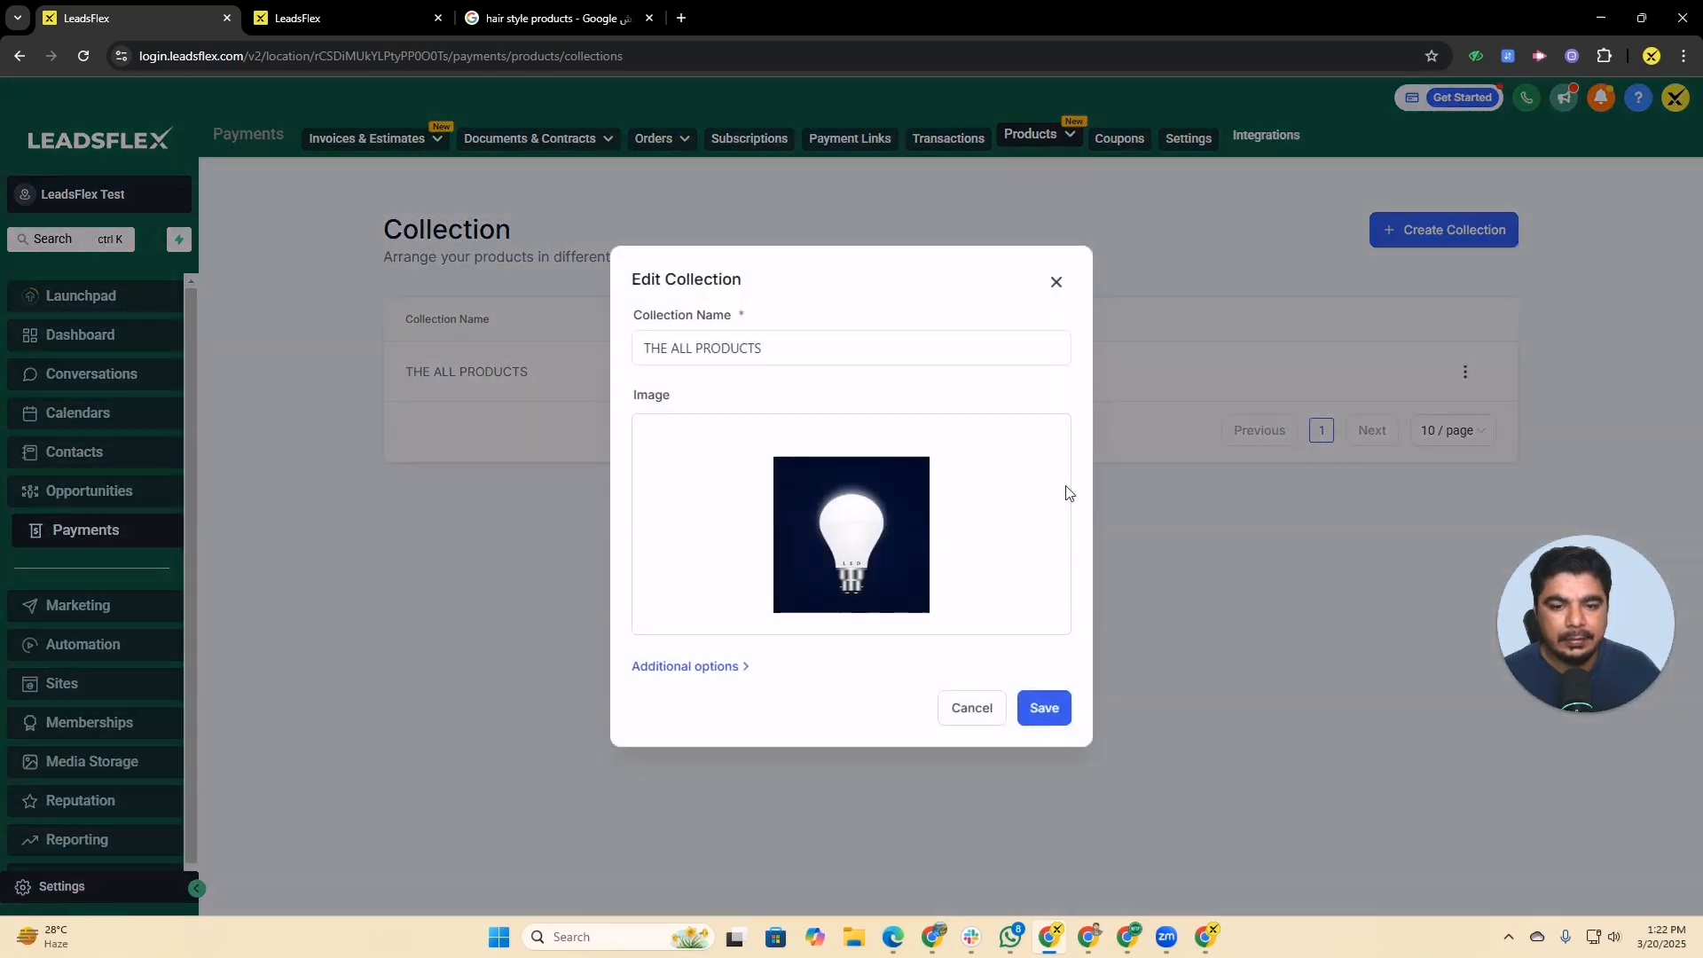
click(696, 666)
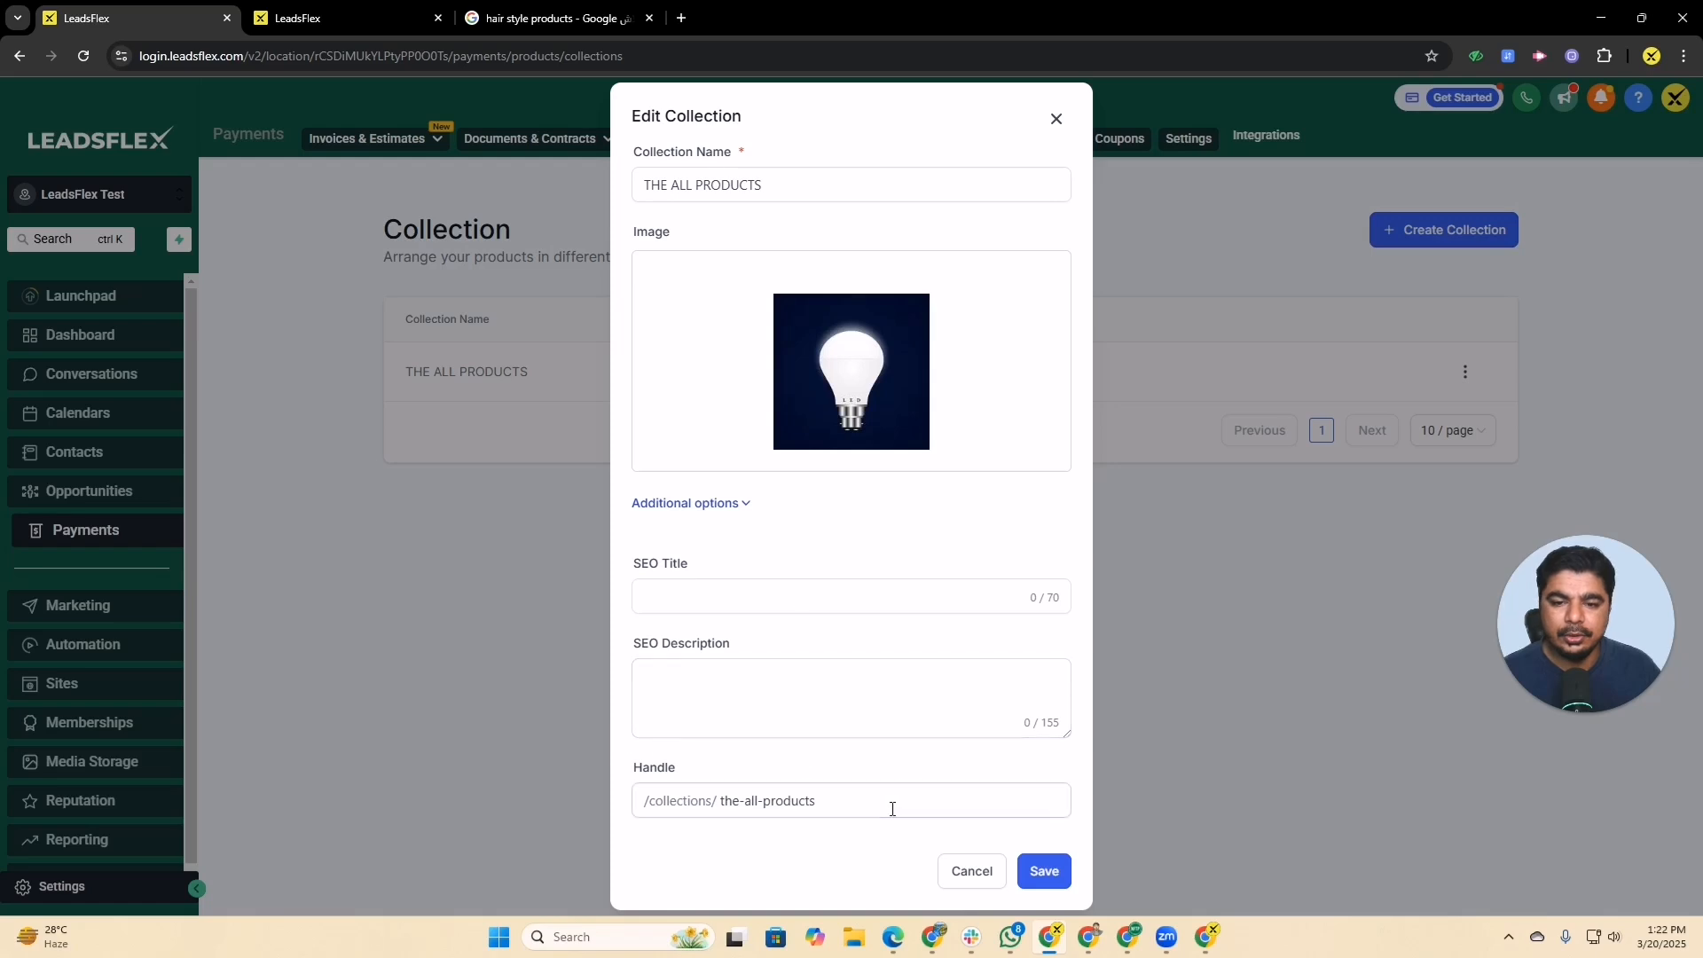
click(1035, 873)
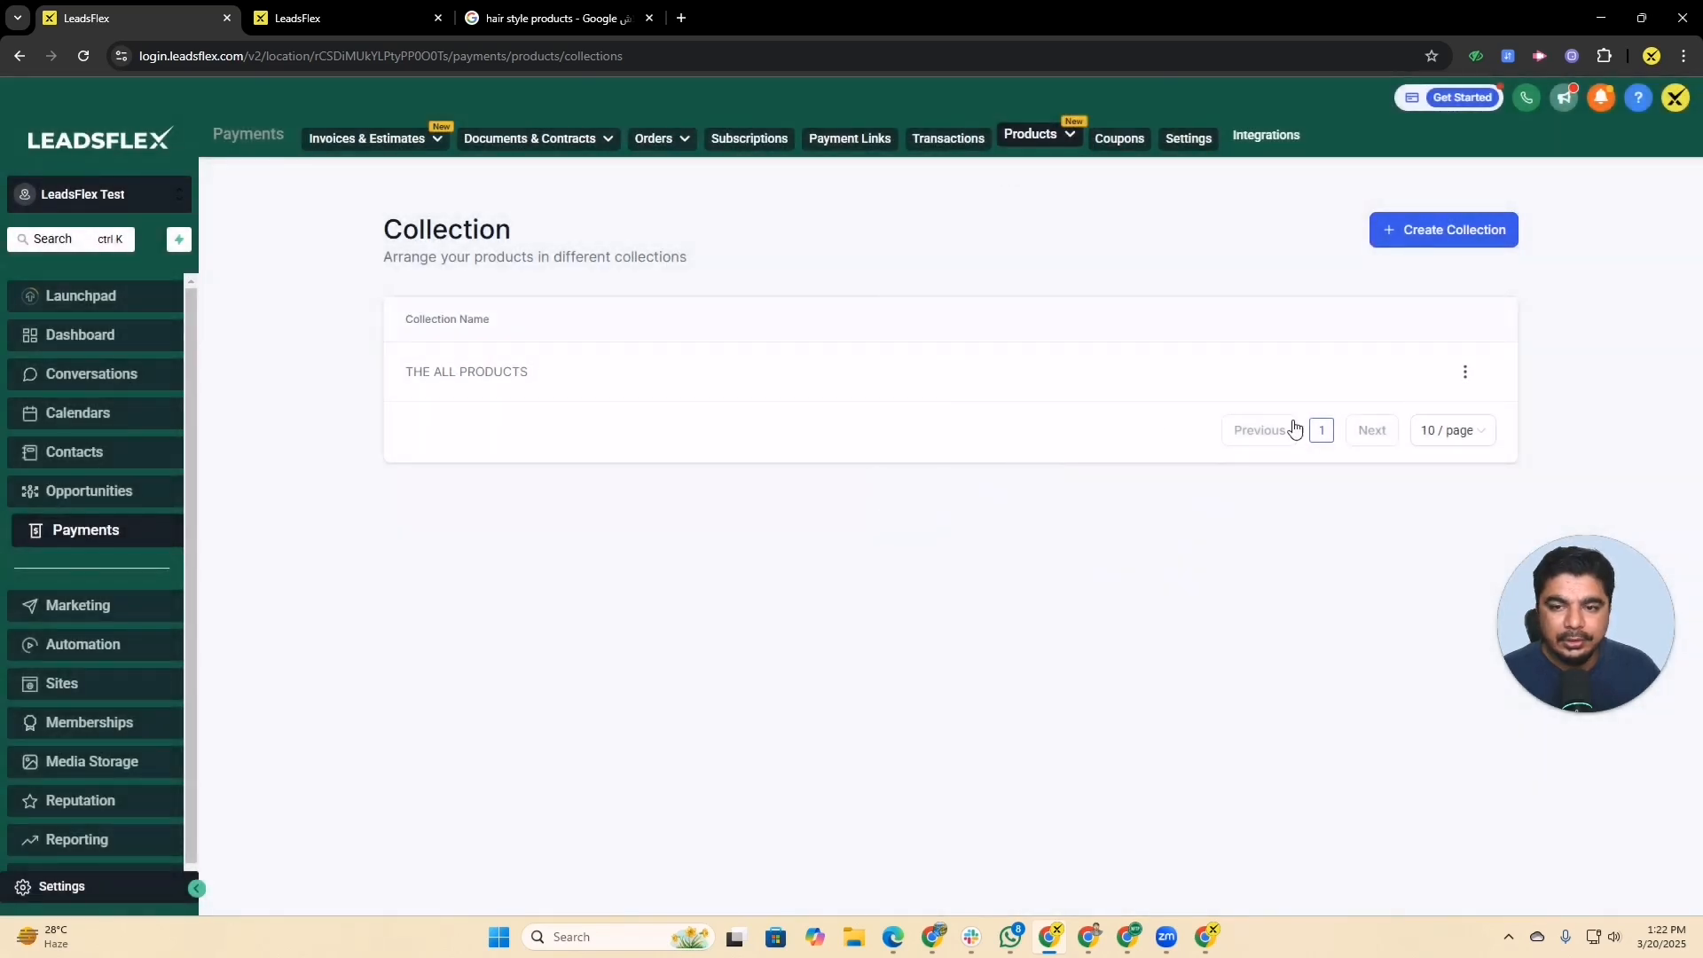
Assign the product Test products to the THE ALL PRODUCTS collection, save it and return to the products list
click(1025, 137)
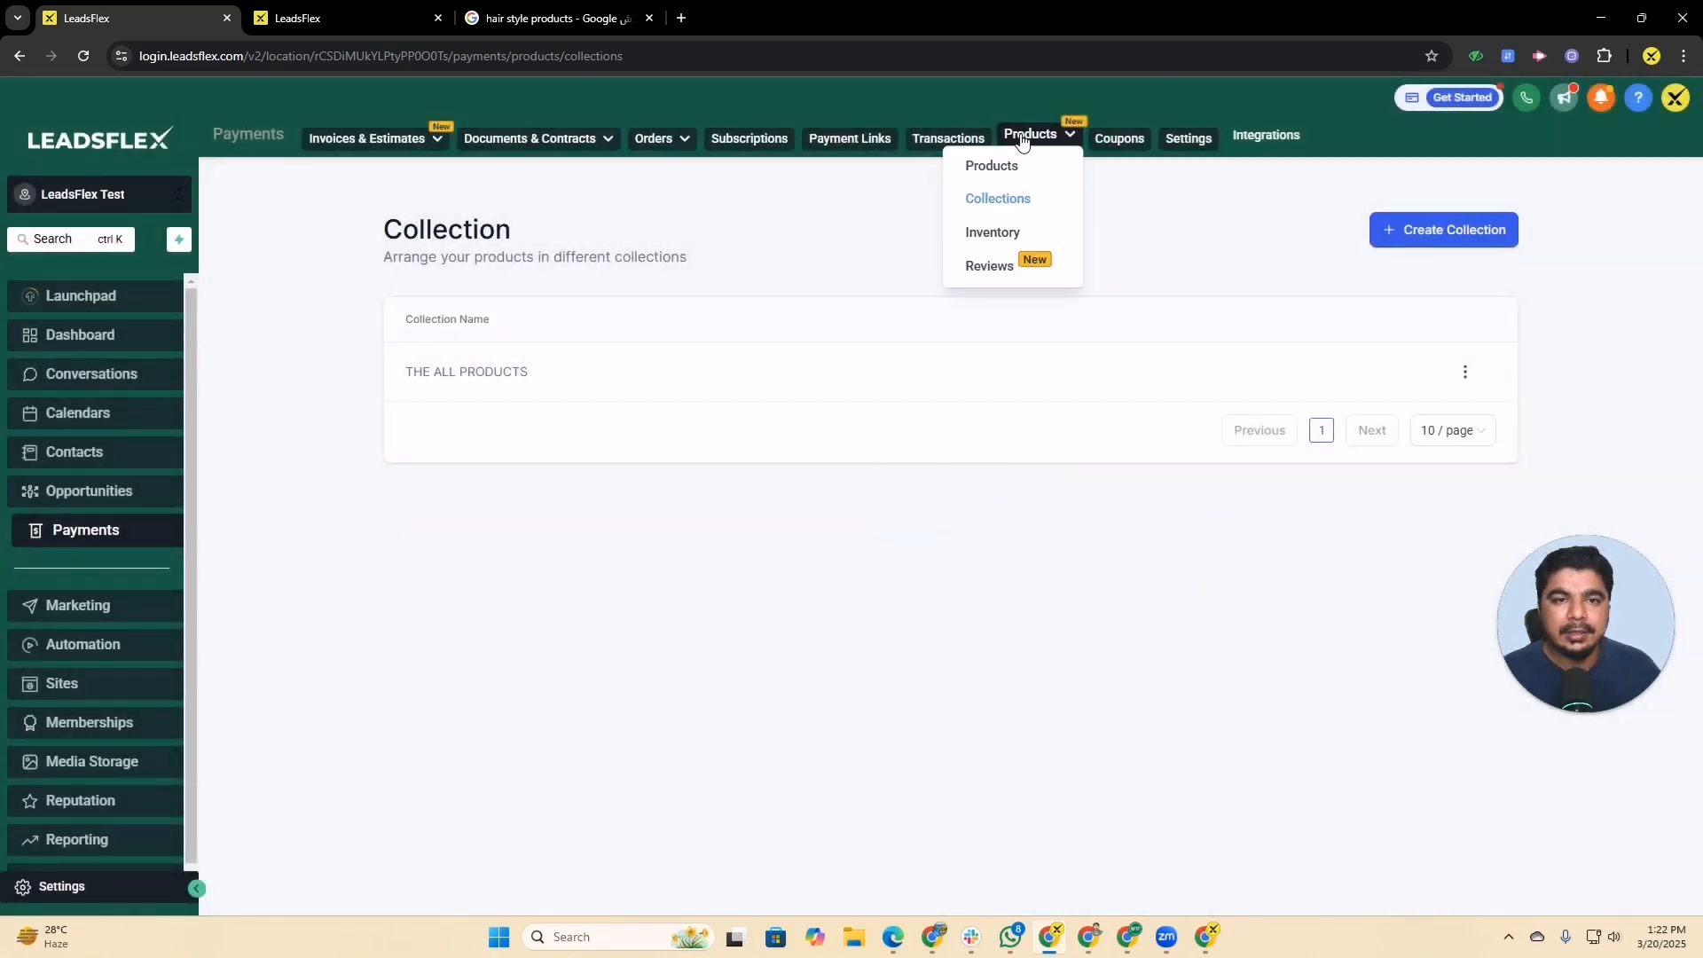
click(993, 166)
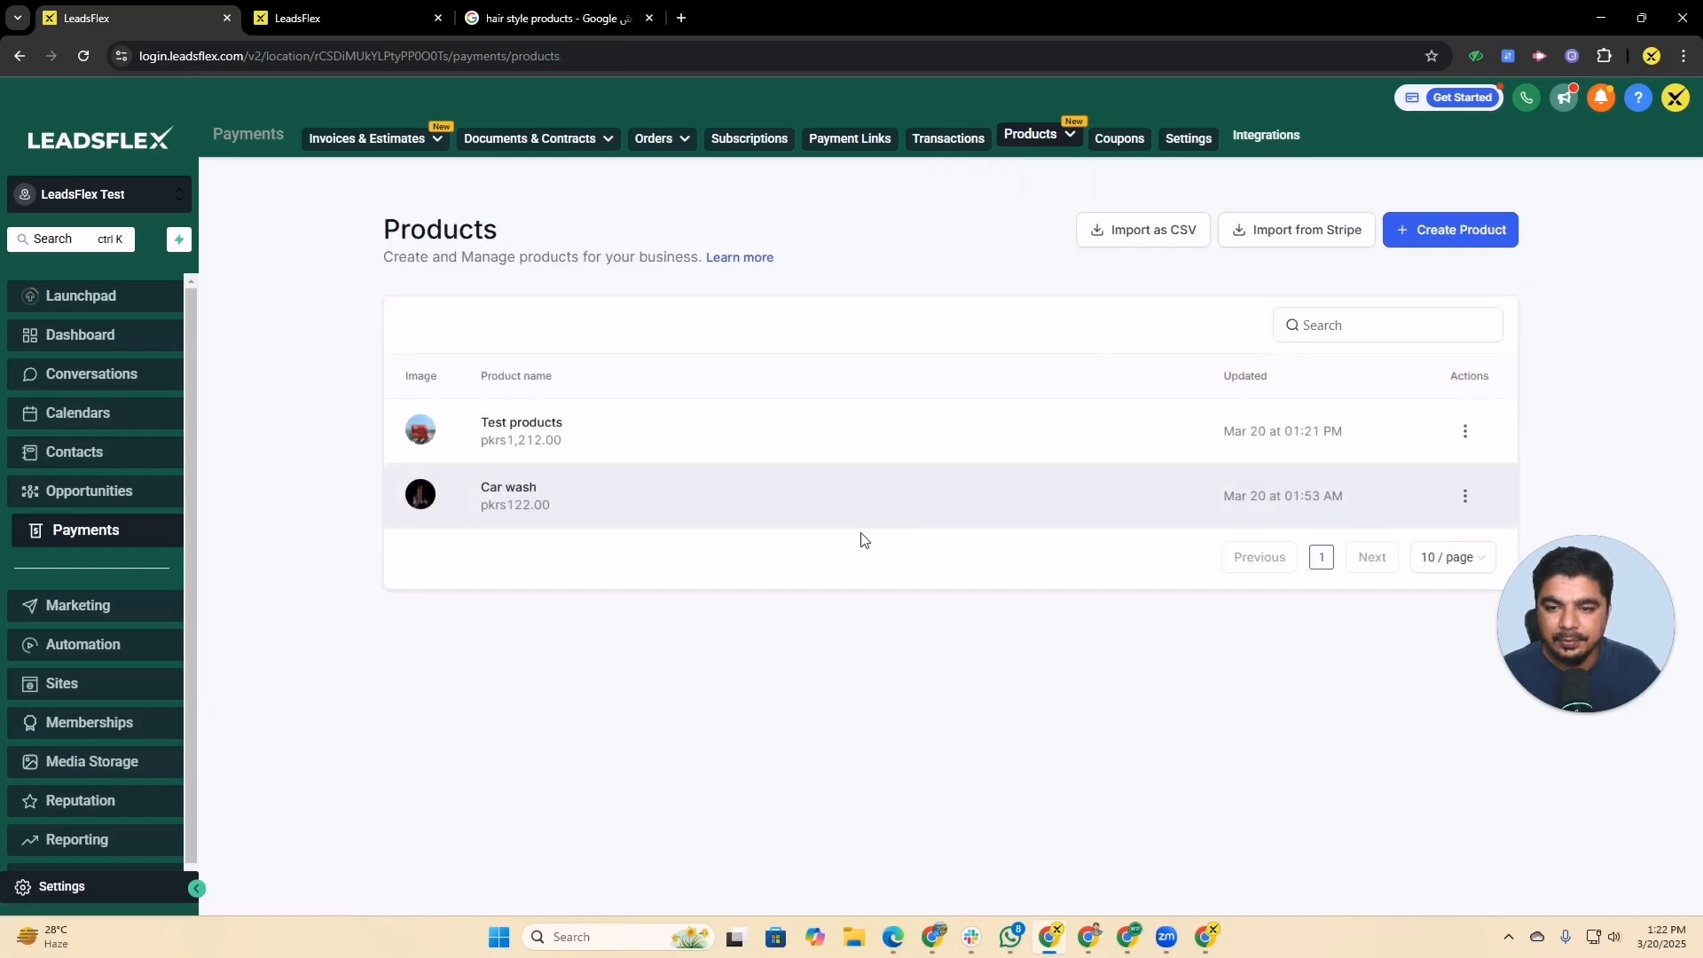
click(1465, 431)
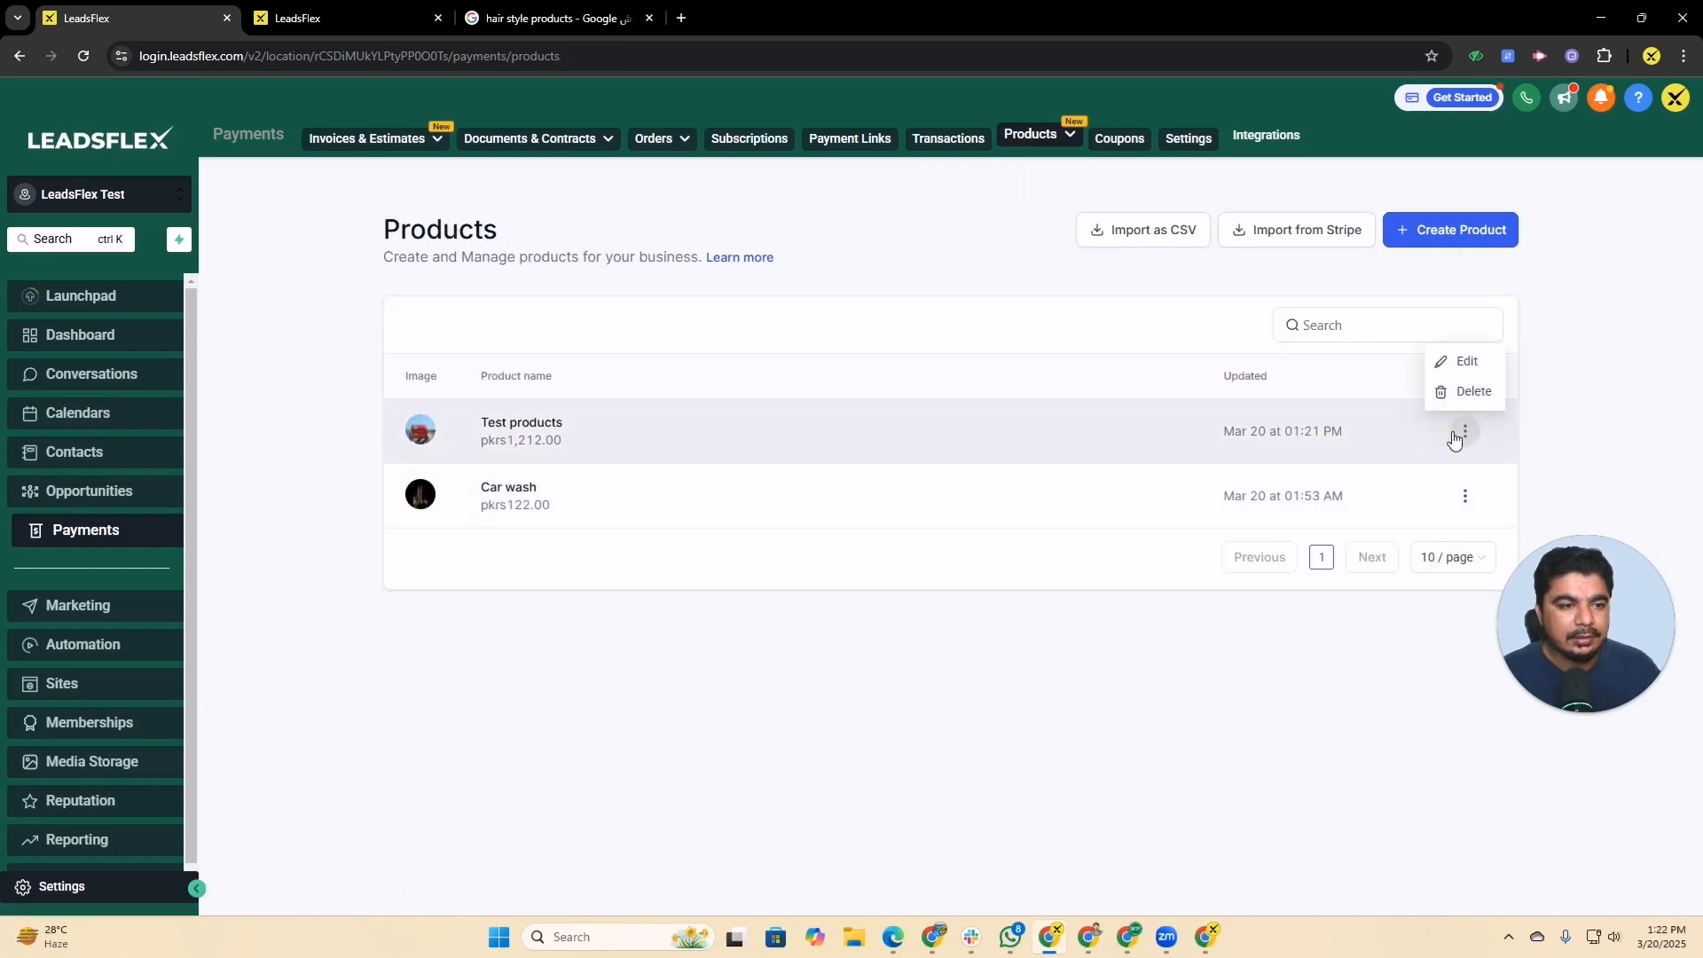
click(1468, 359)
scroll(1003, 517, down, 3)
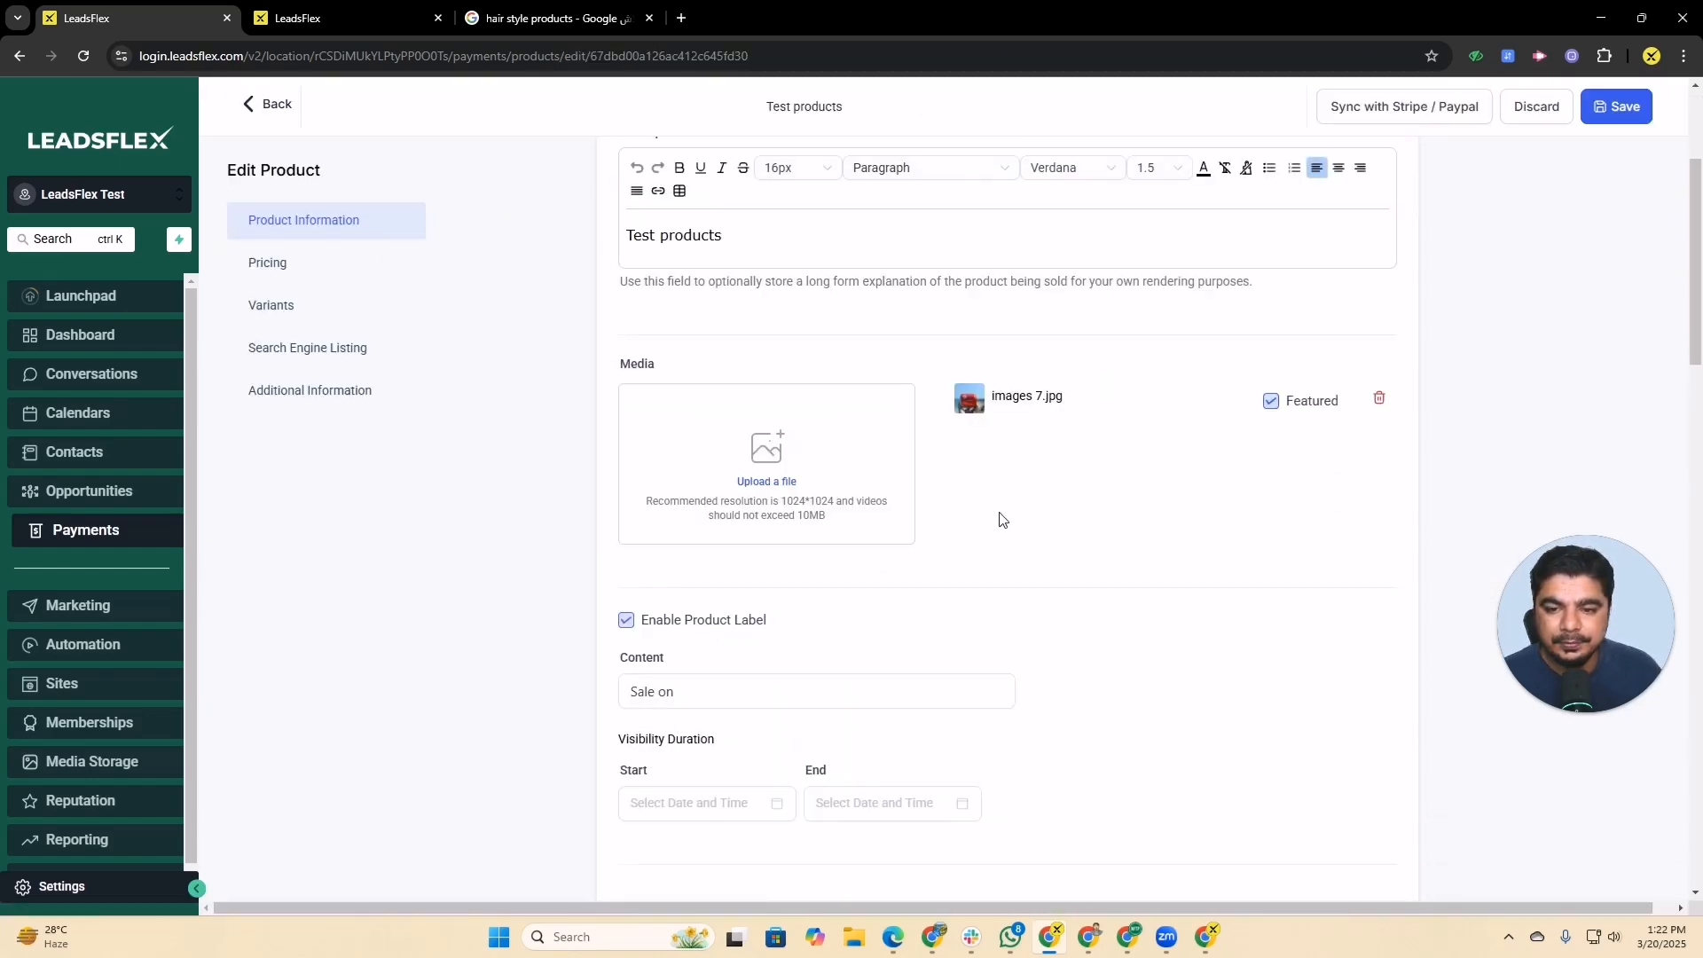
scroll(1003, 520, up, 2)
scroll(1003, 519, down, 7)
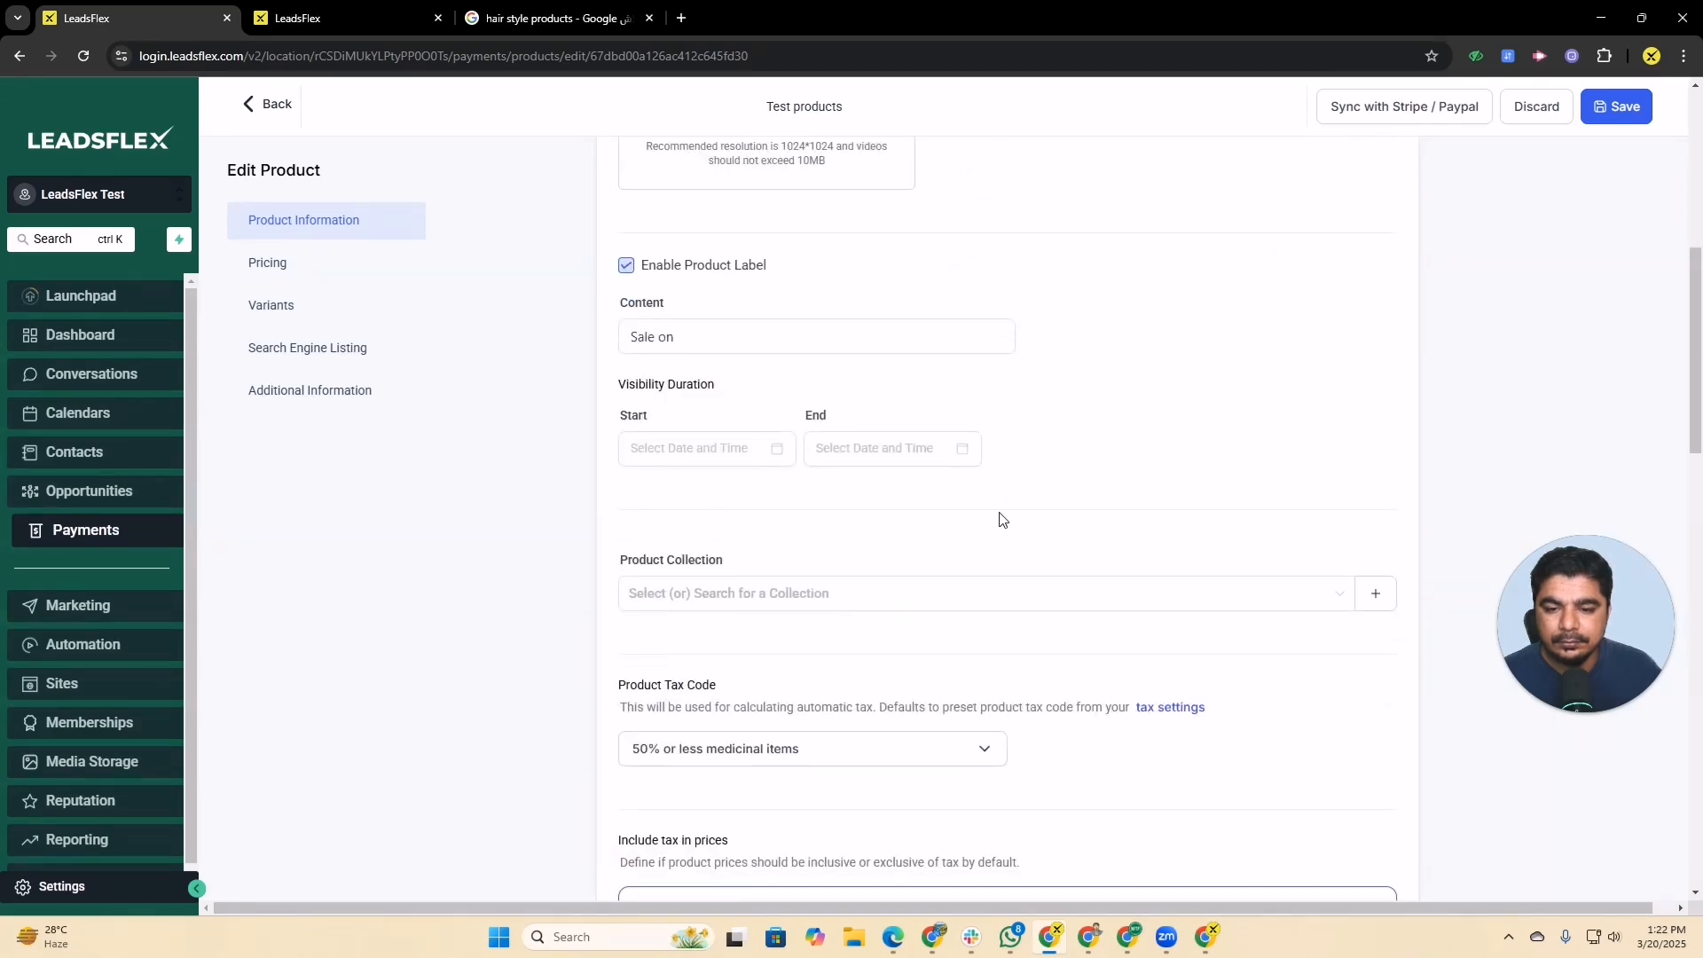
click(901, 518)
click(684, 546)
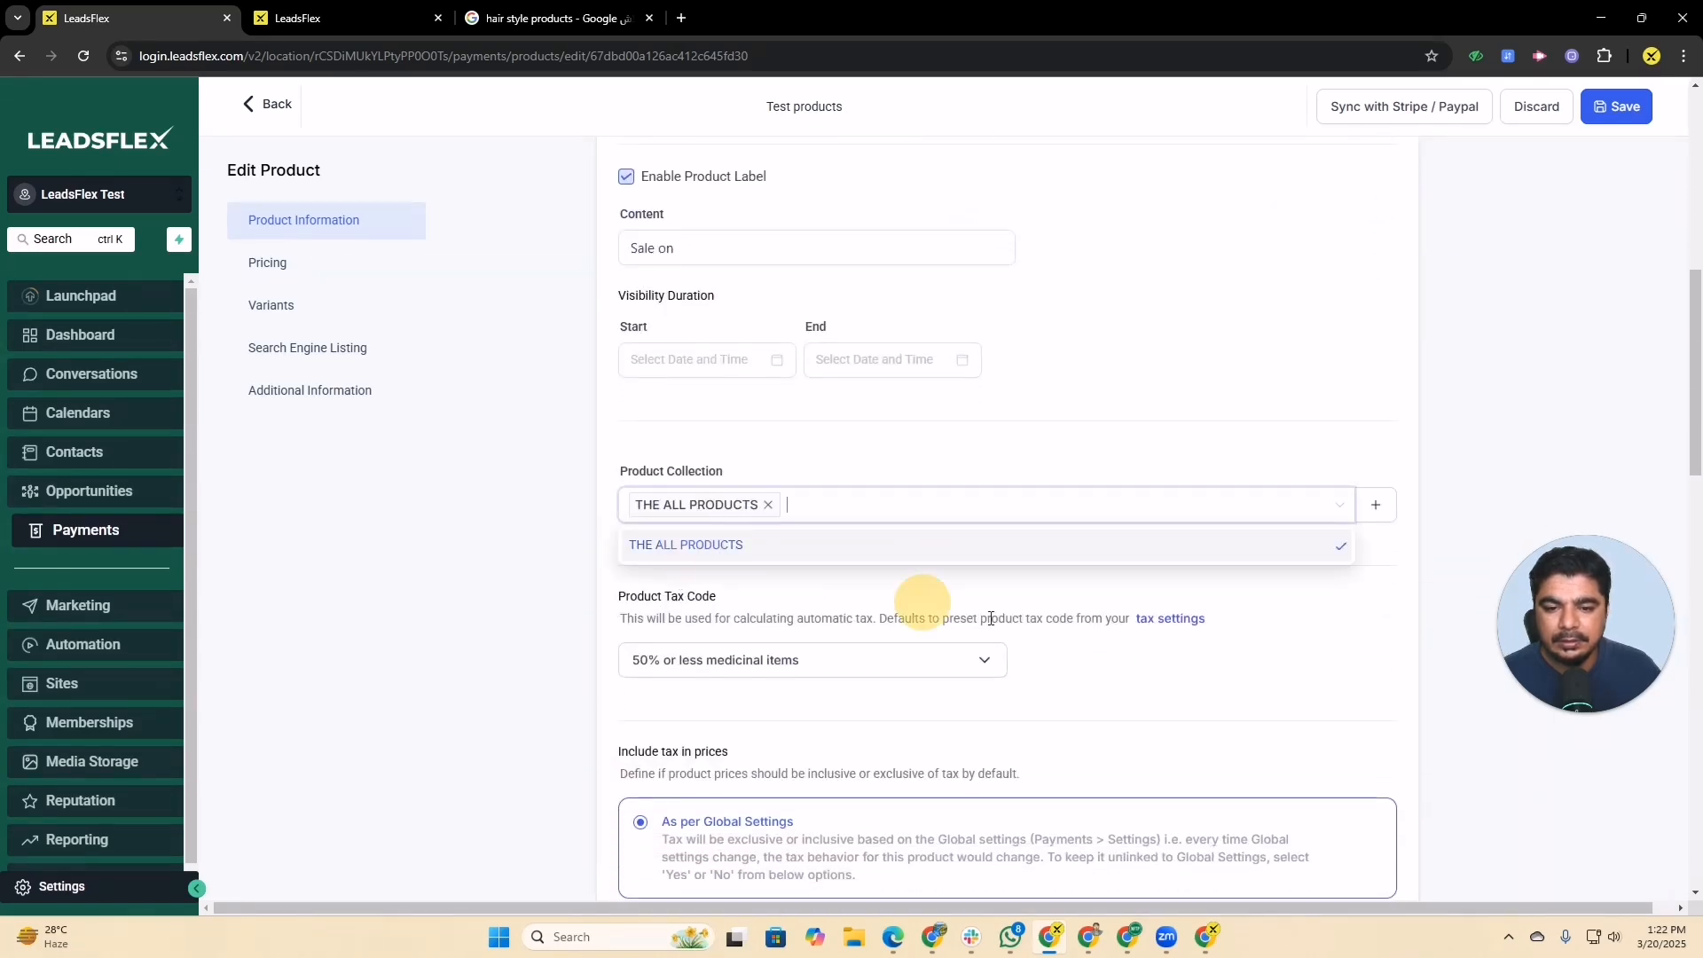
click(1619, 117)
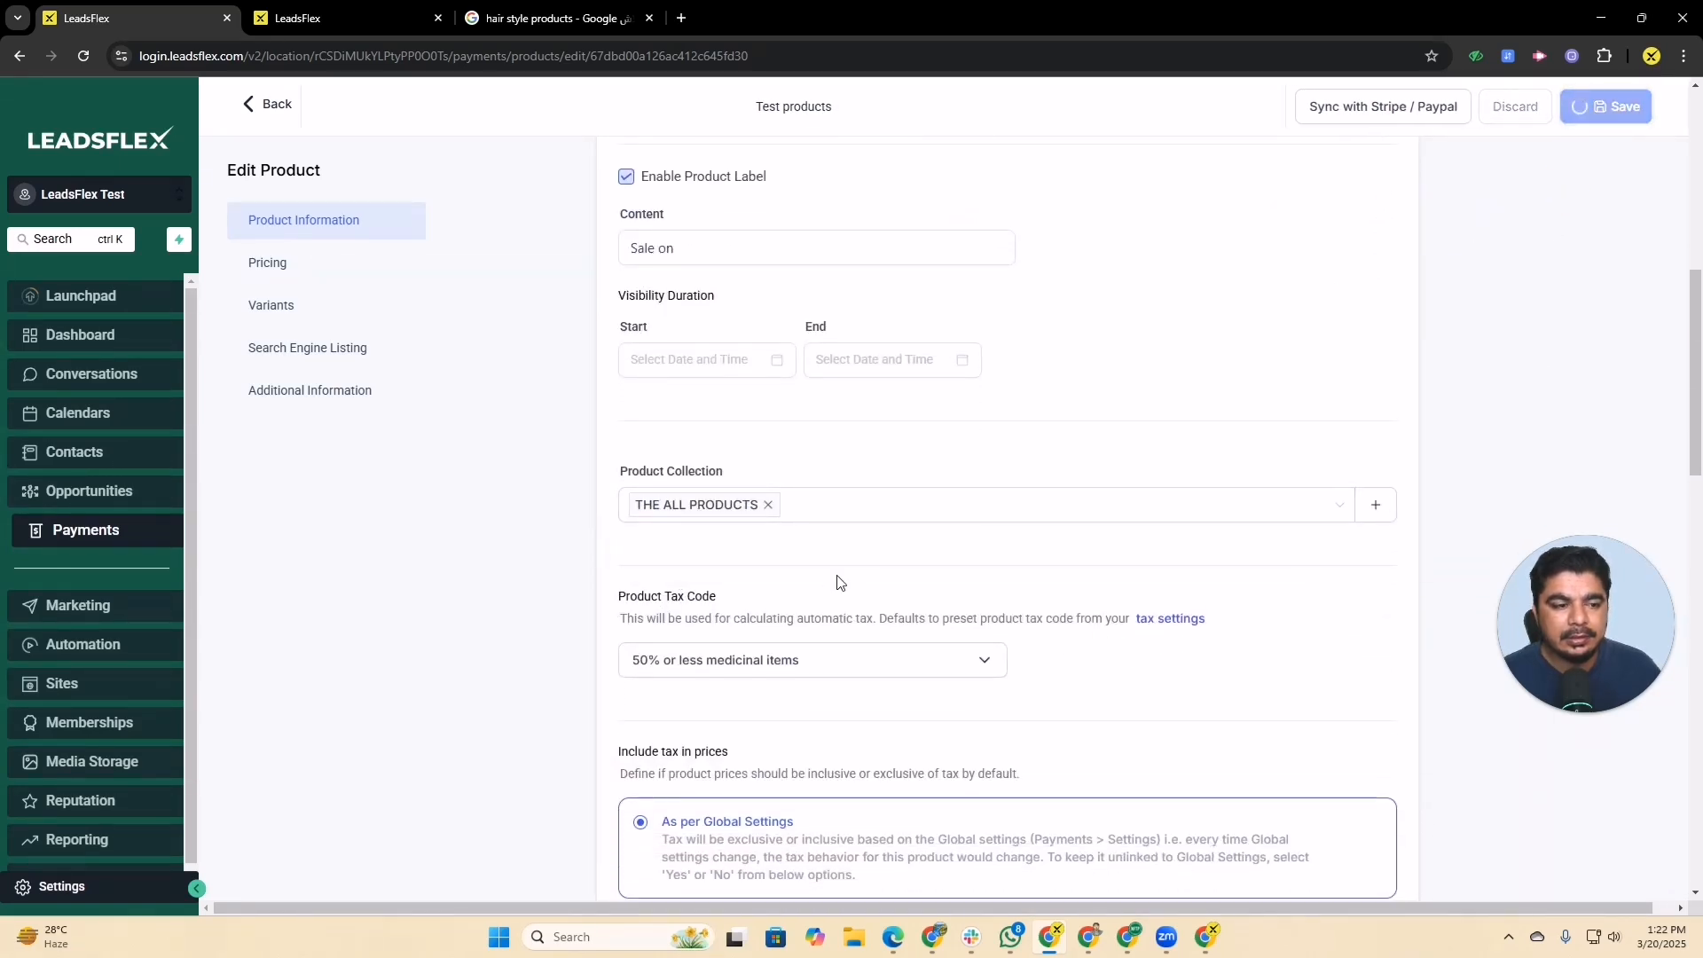
scroll(831, 587, up, 5)
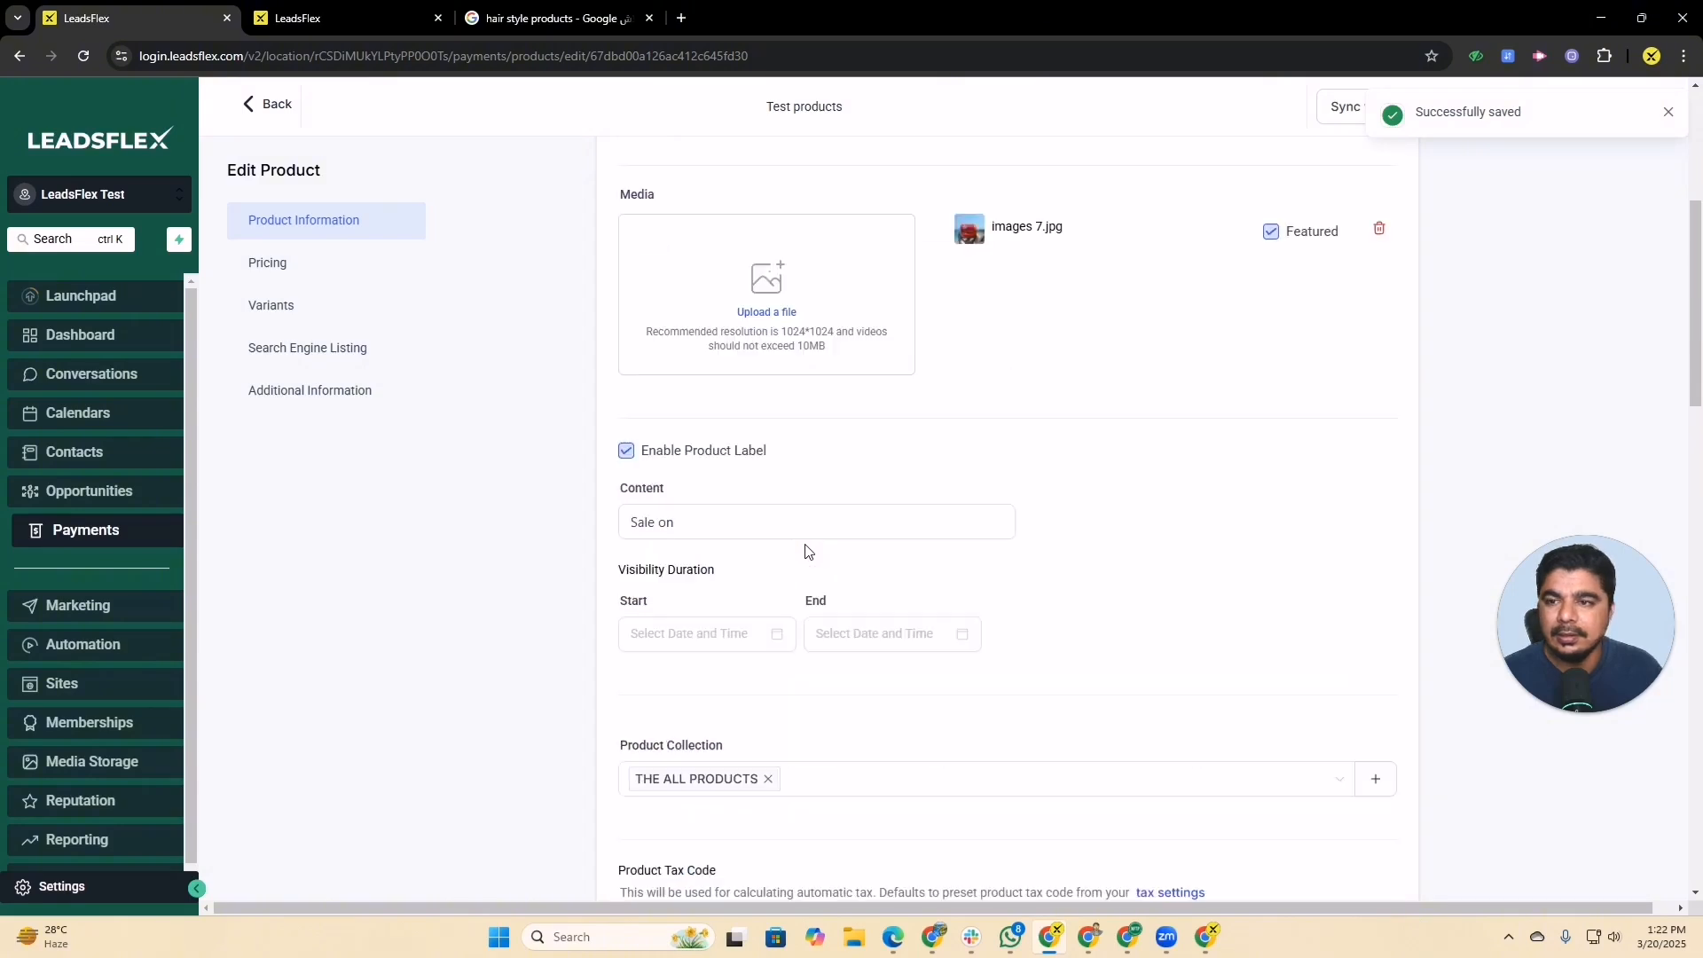
click(269, 110)
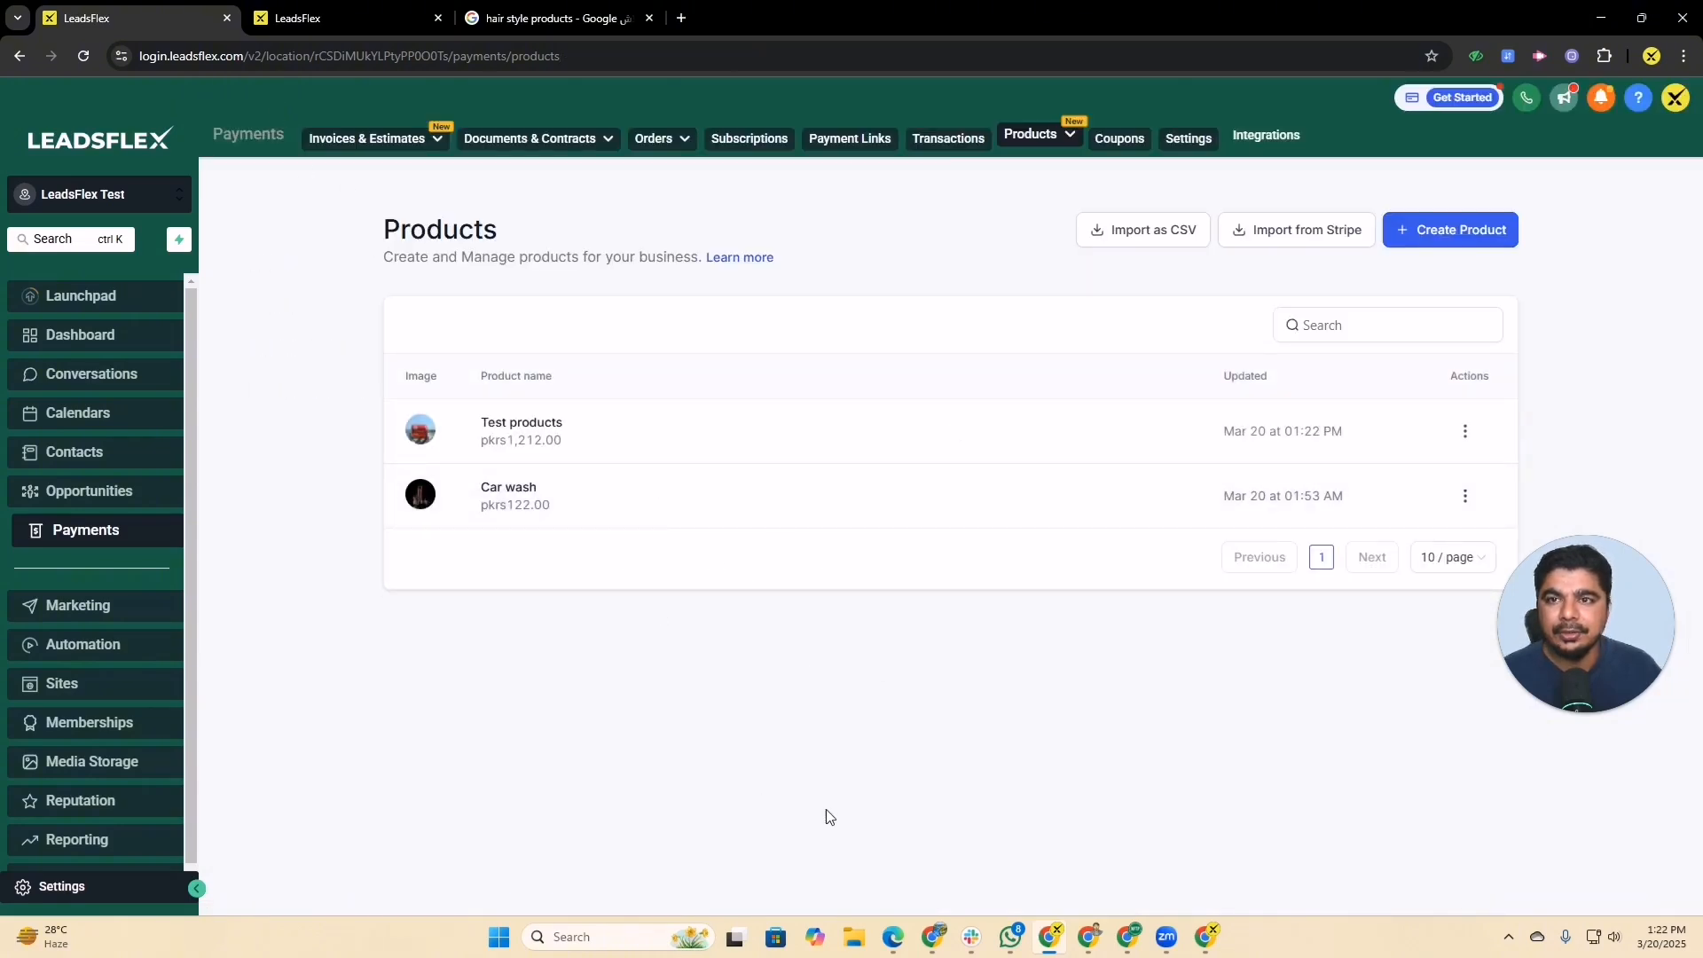
Open the Products List page of the Test Store in the page editor
click(61, 690)
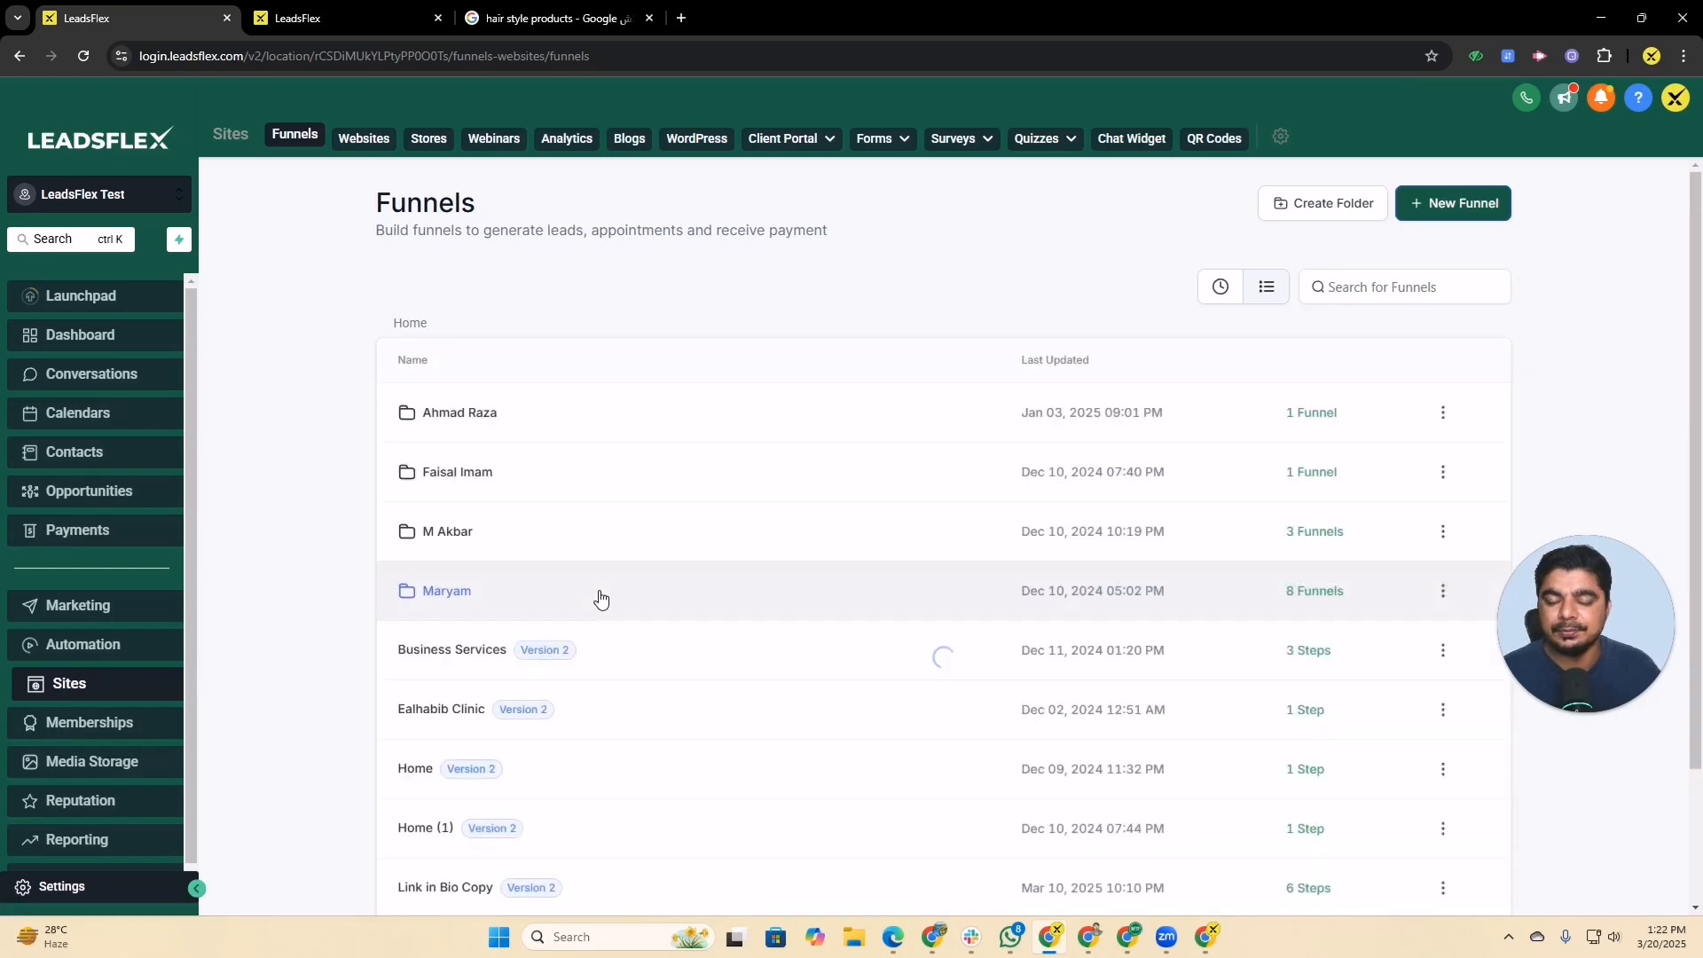
click(428, 138)
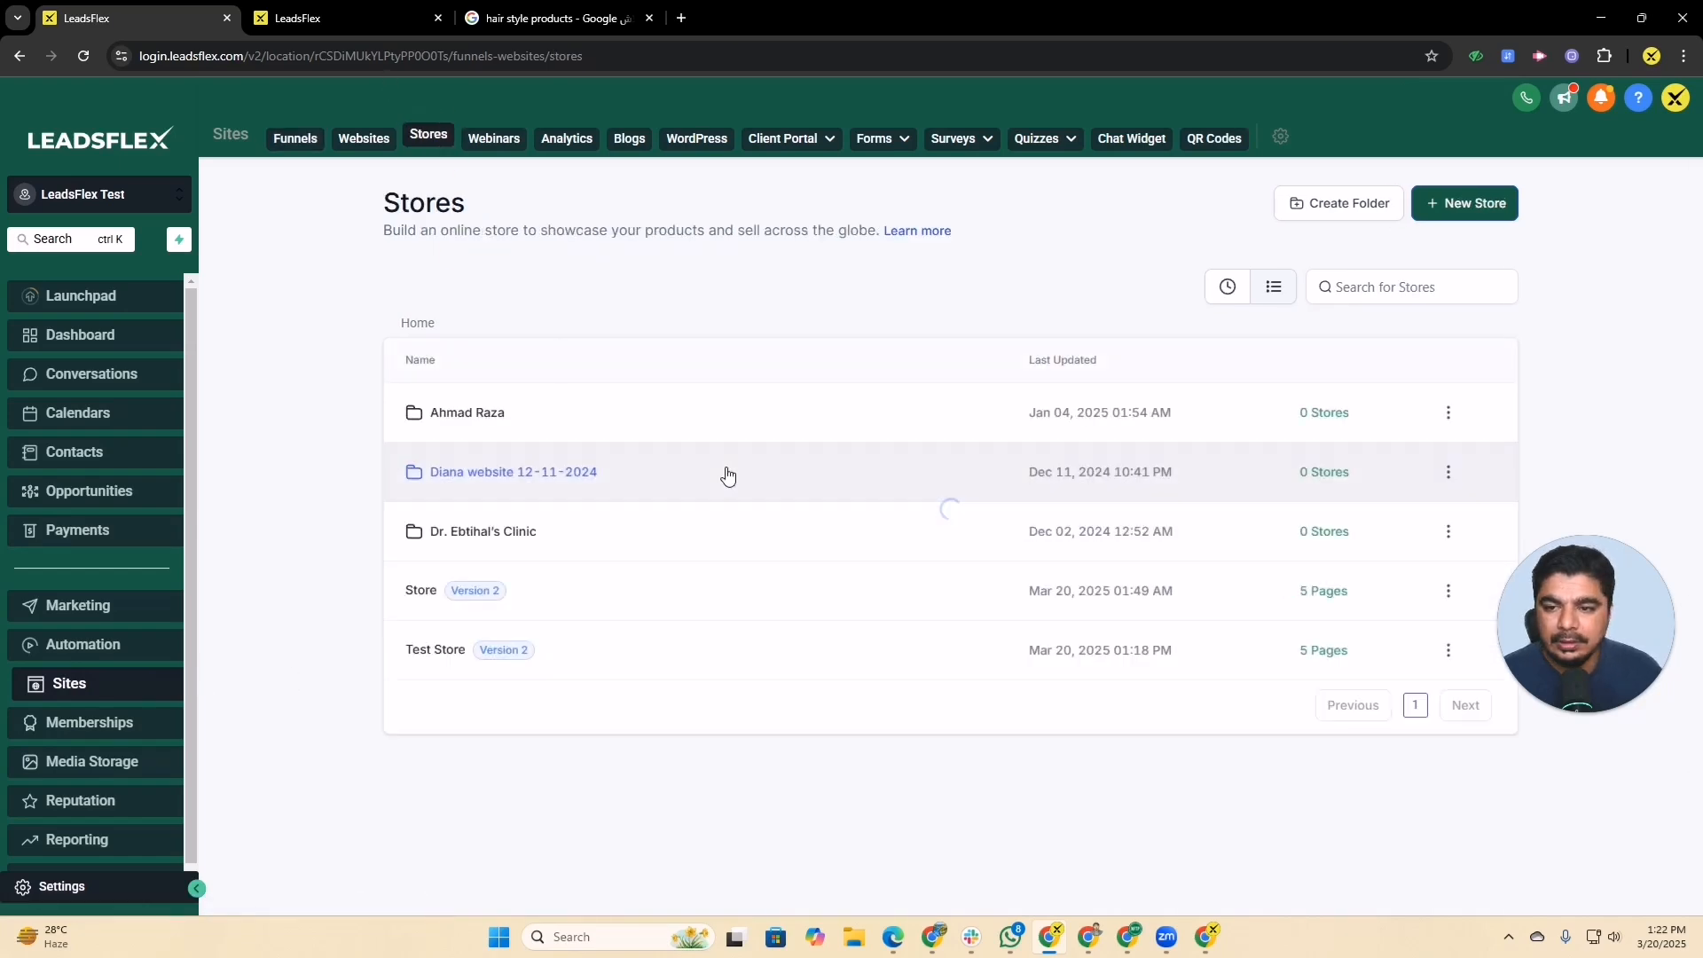
click(449, 652)
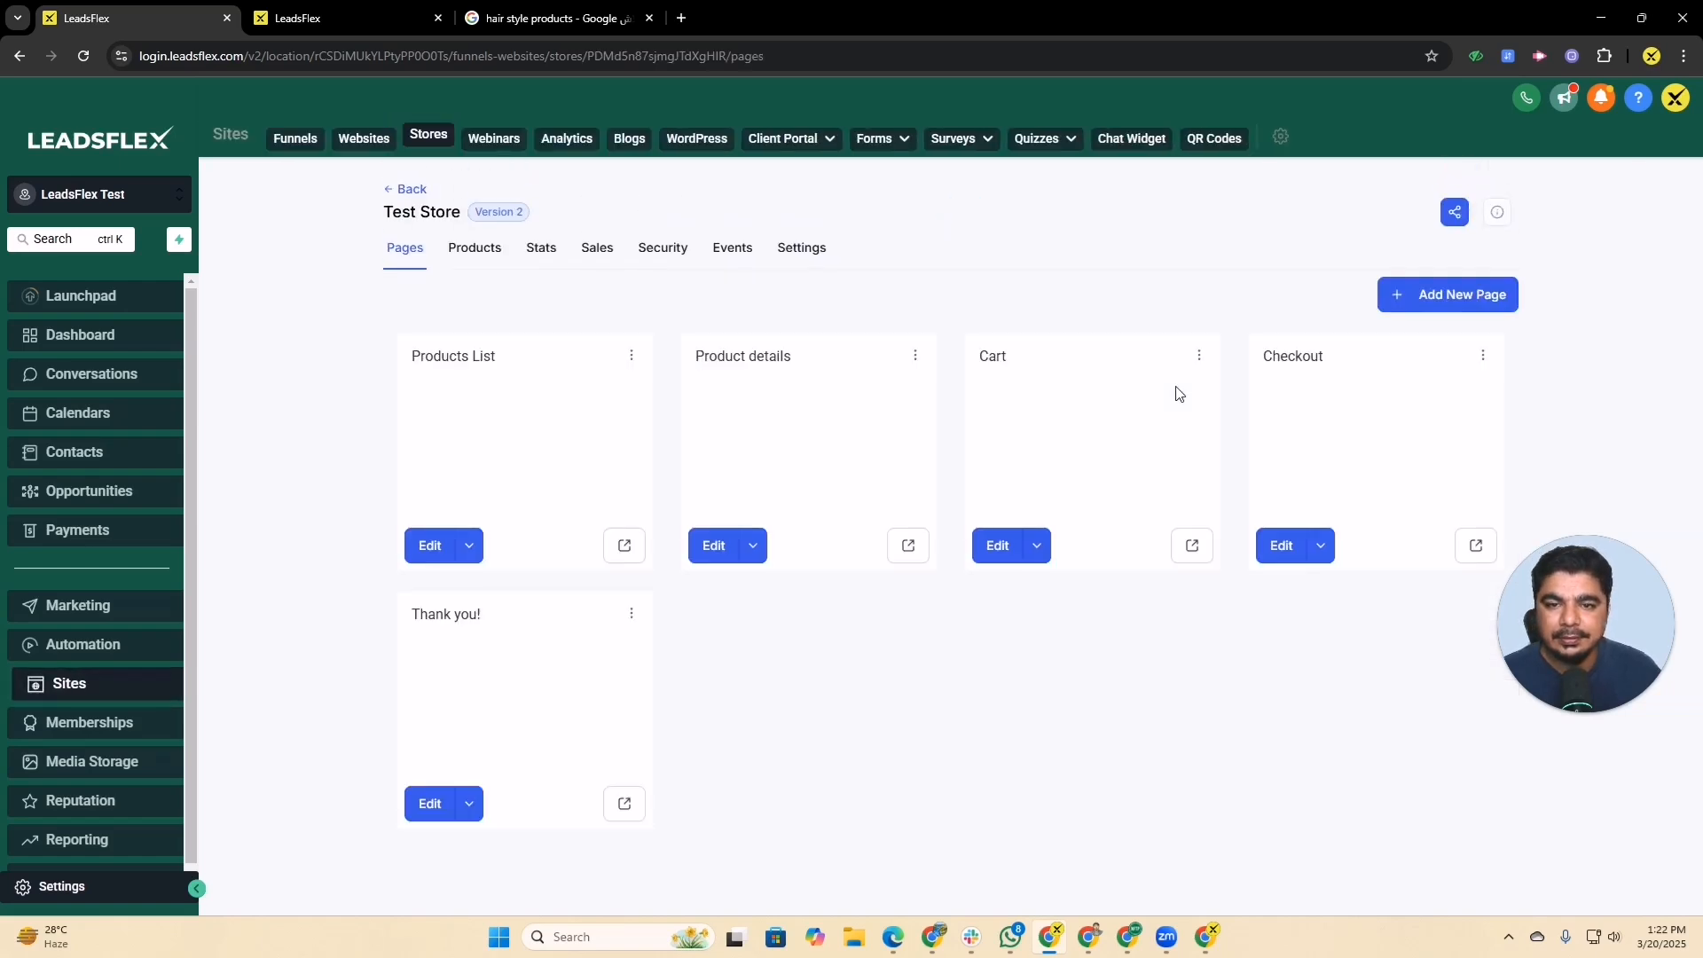
click(430, 546)
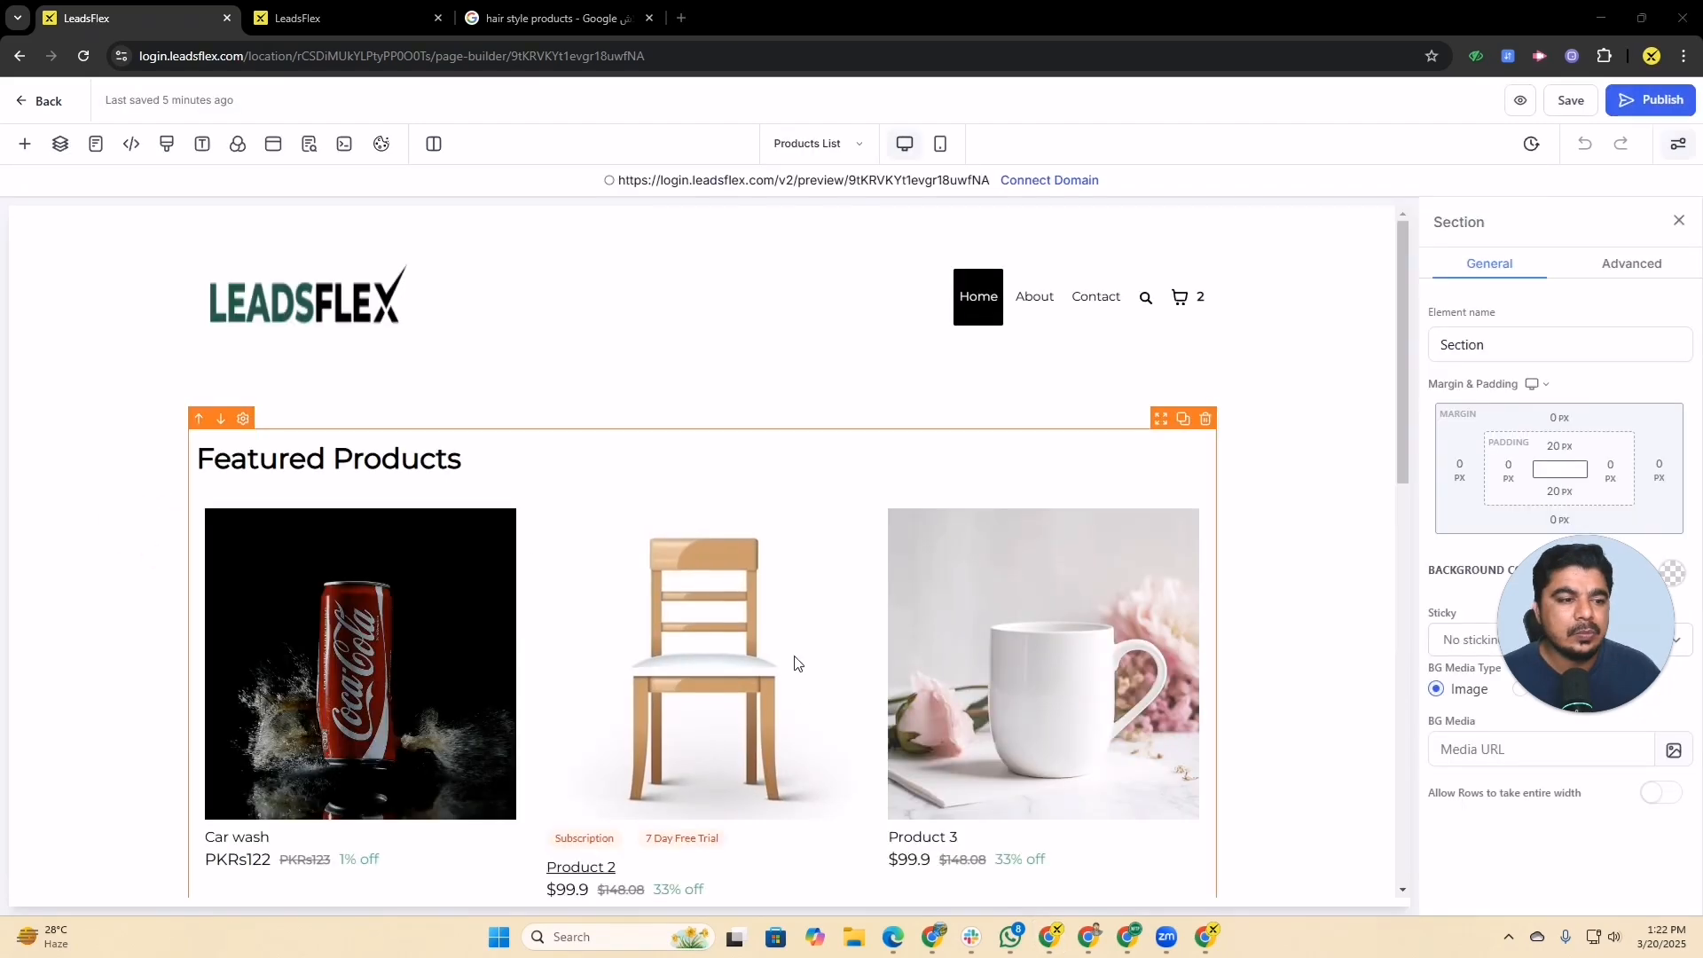
Replace Product 2 in the page's Featured Products element with the product Test products
scroll(587, 624, down, 2)
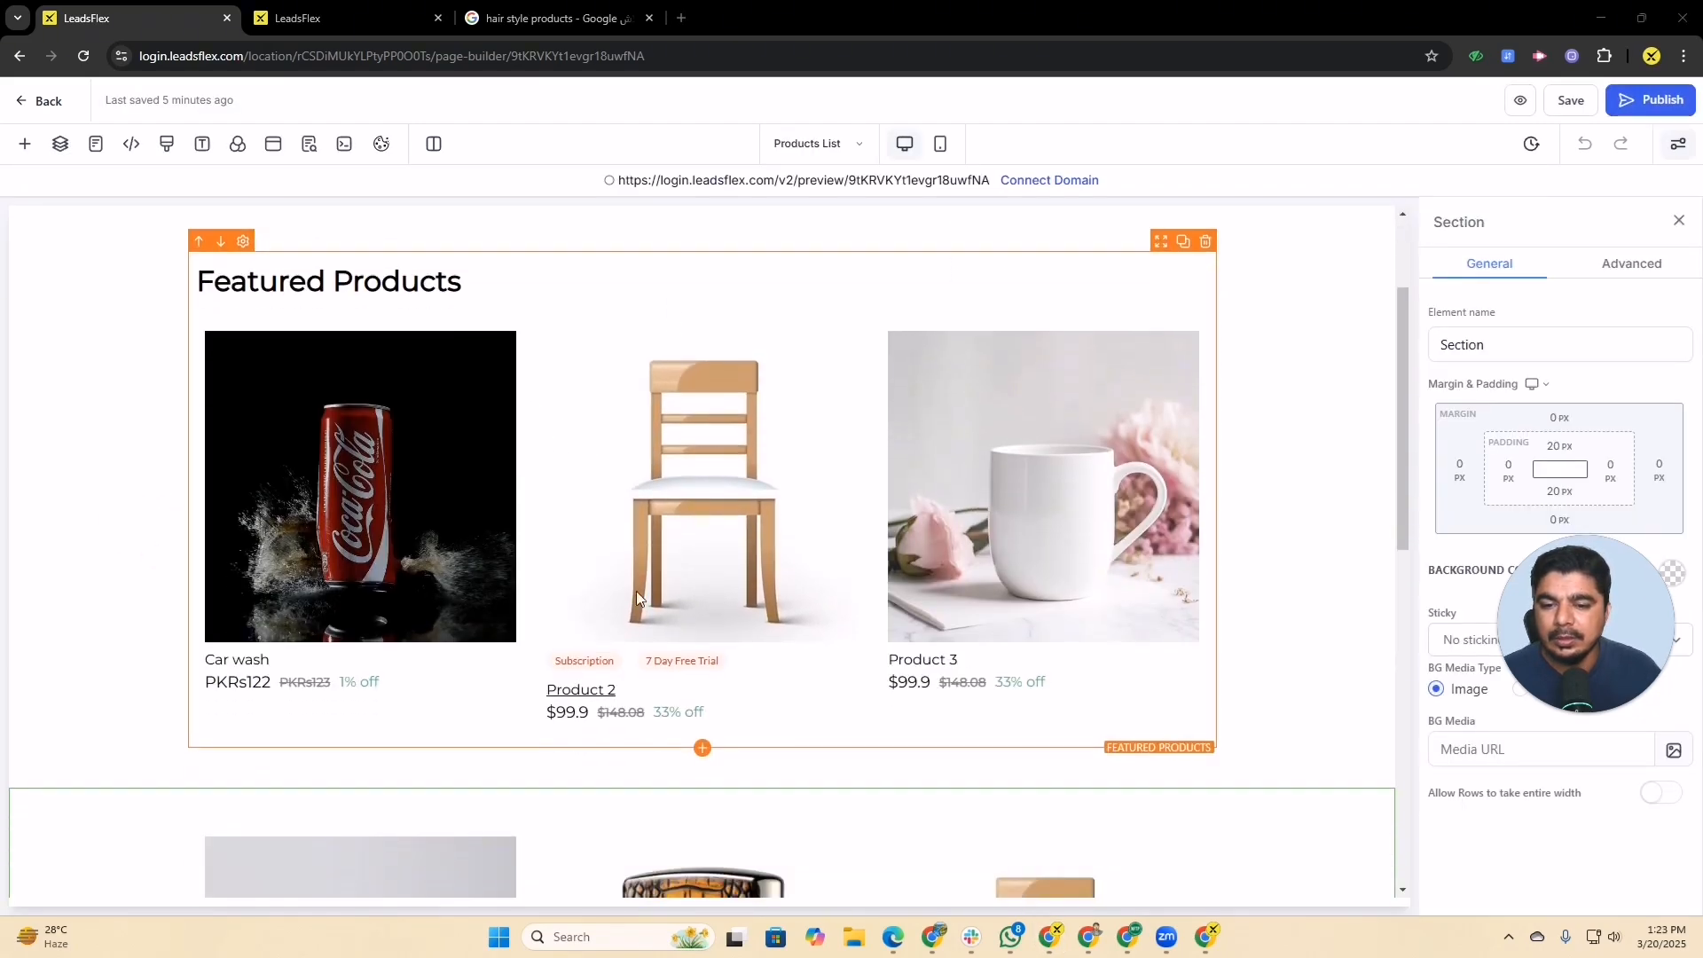
click(664, 497)
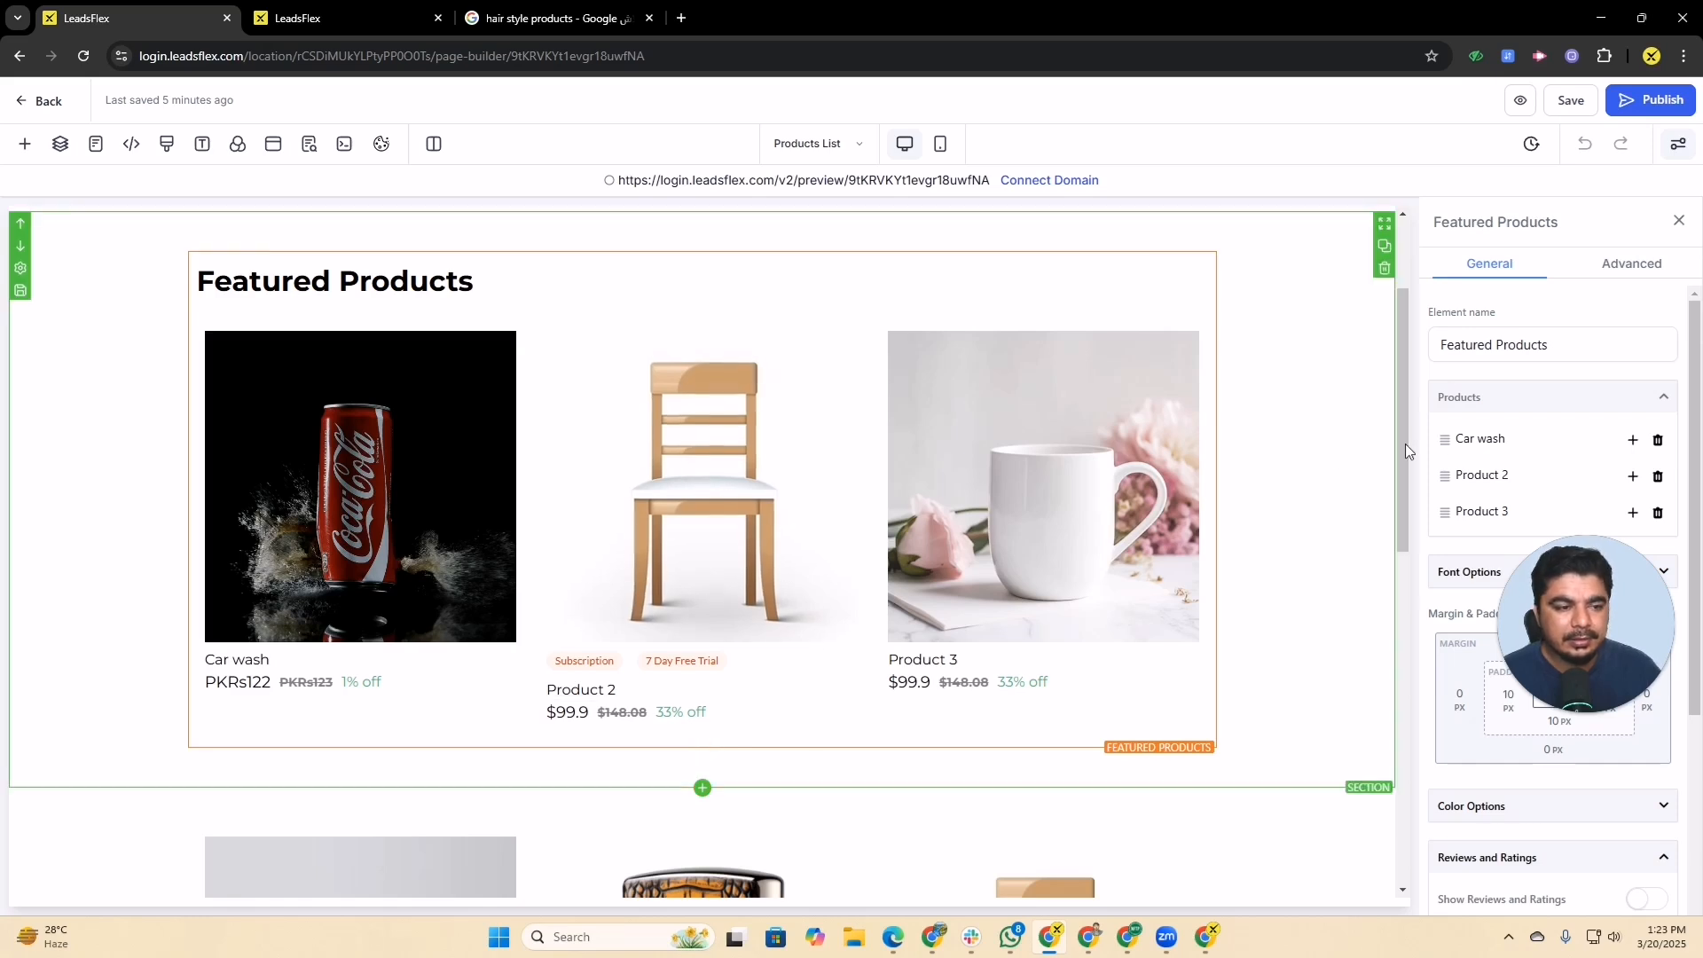
click(1446, 478)
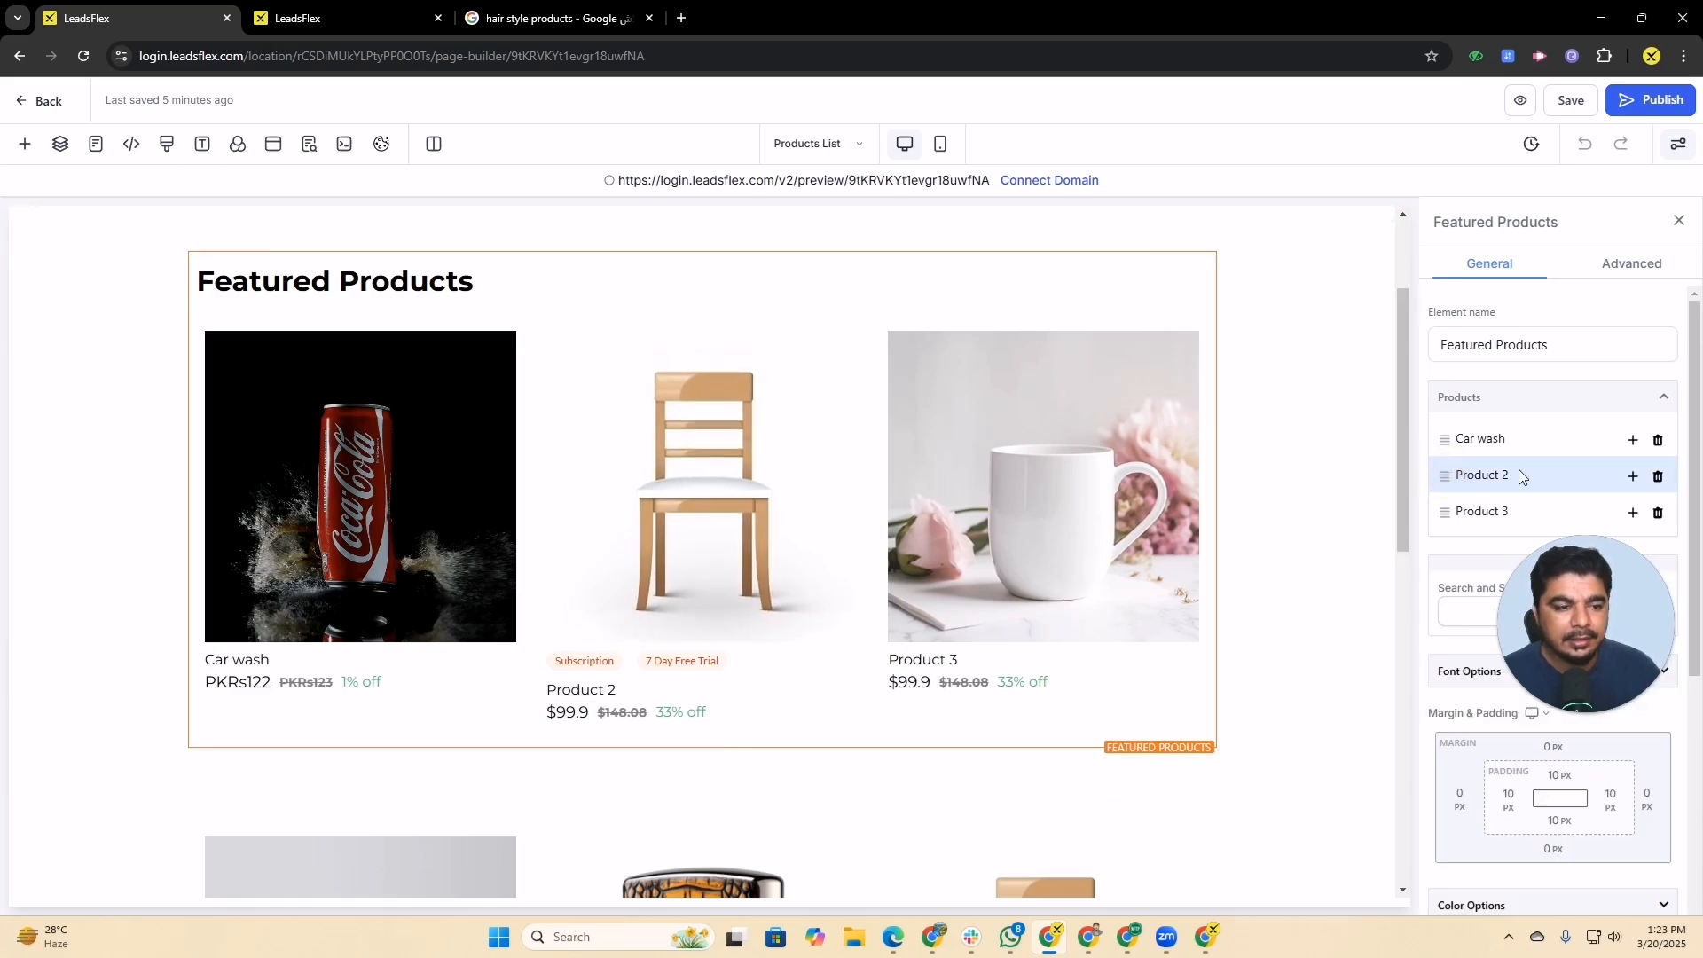
scroll(1563, 486, down, 1)
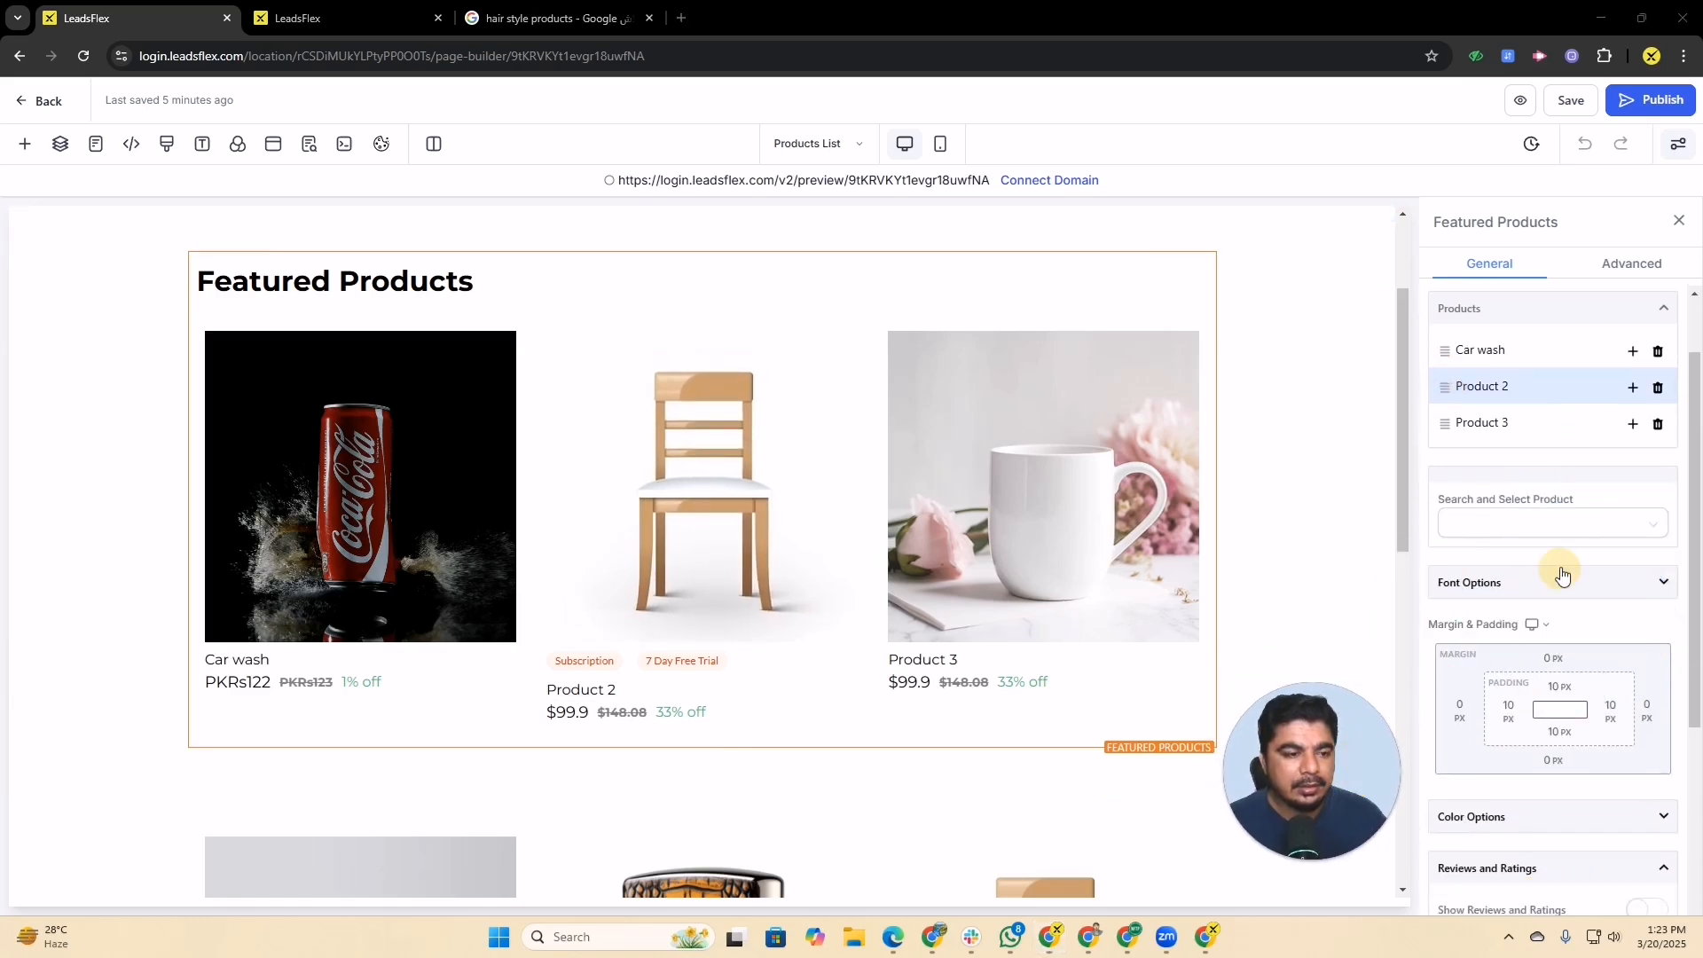
click(1547, 524)
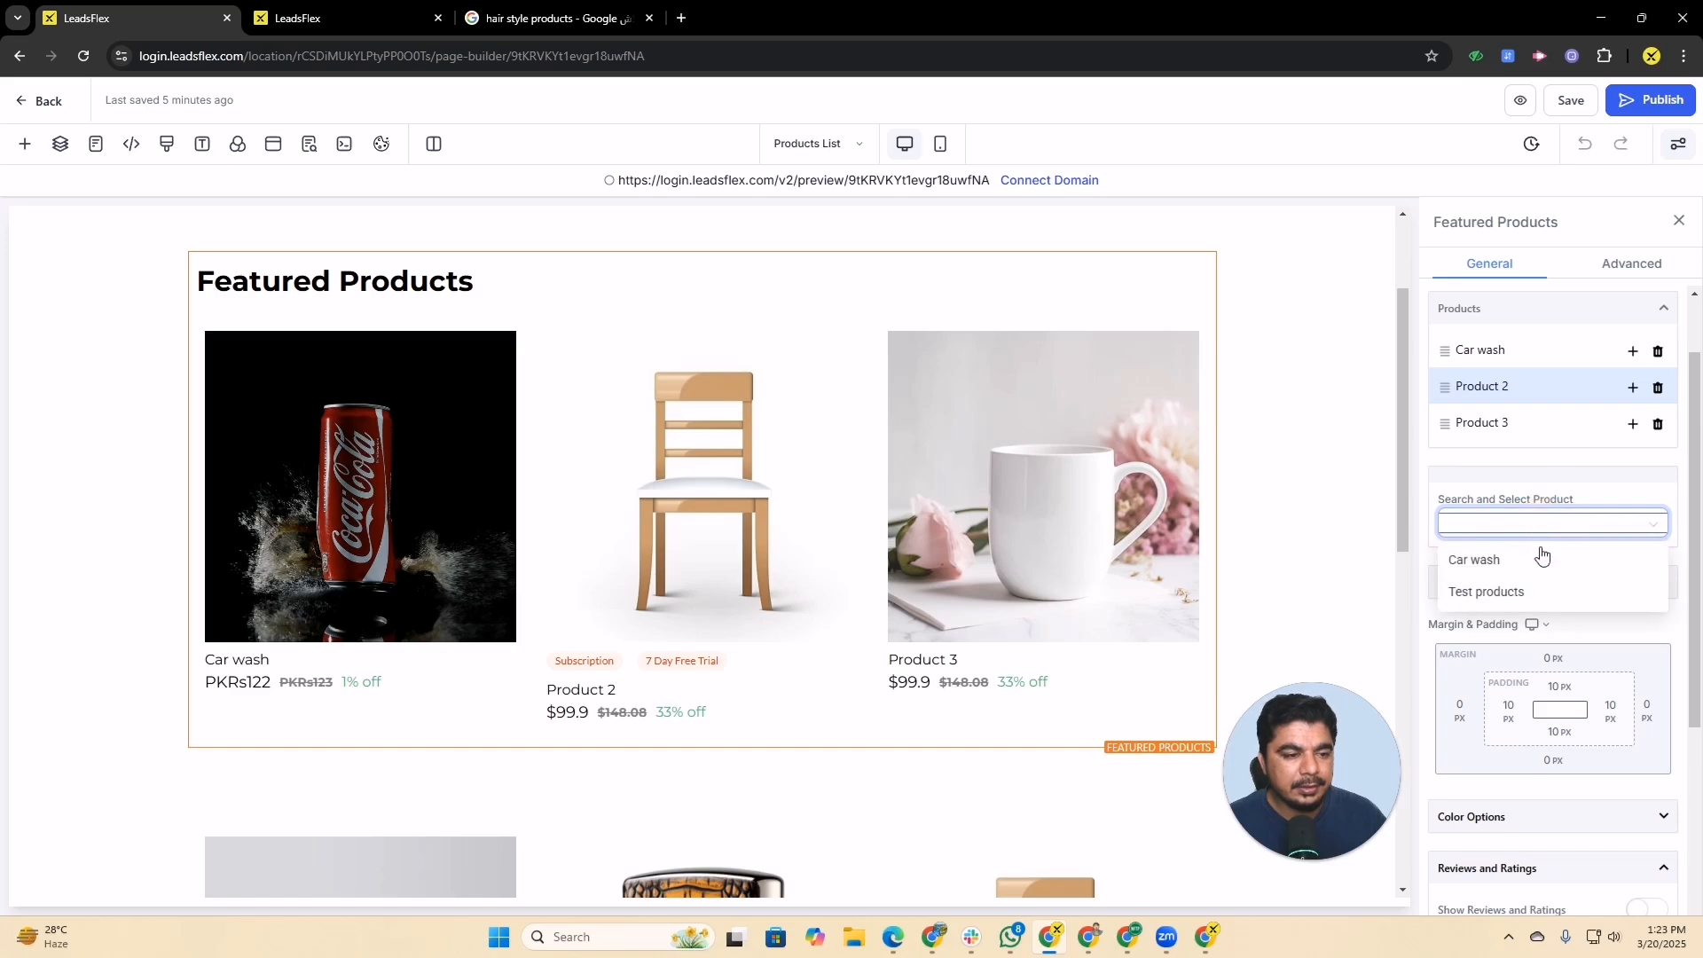
click(1521, 595)
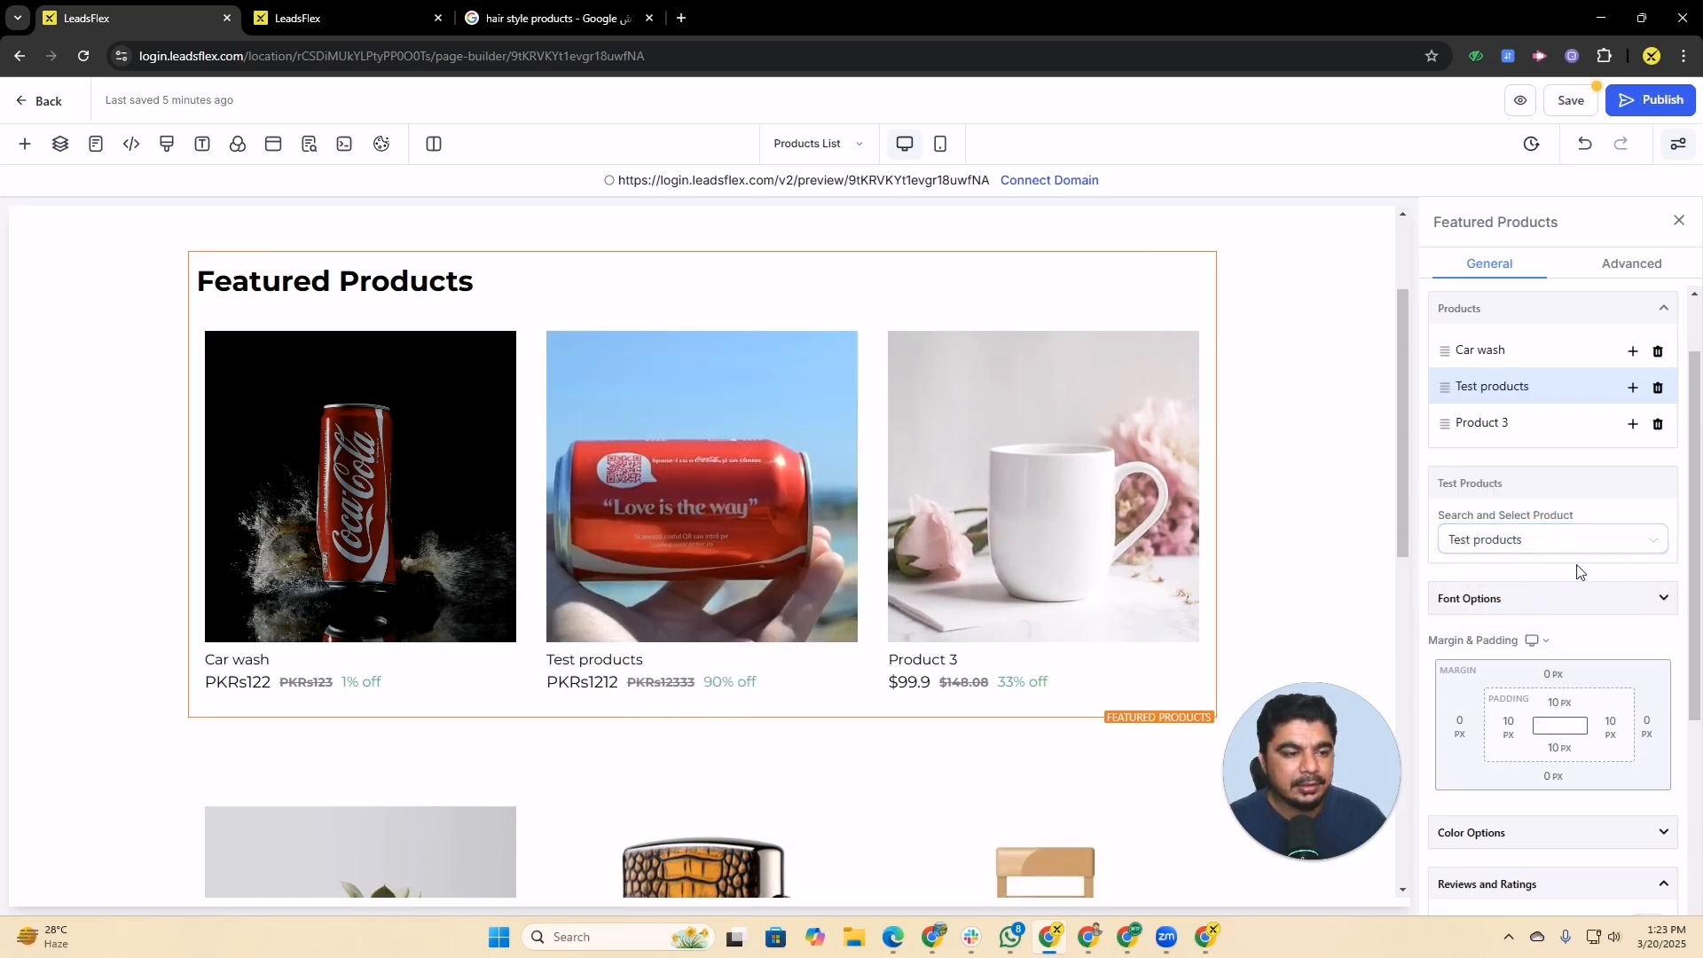
scroll(1562, 586, down, 3)
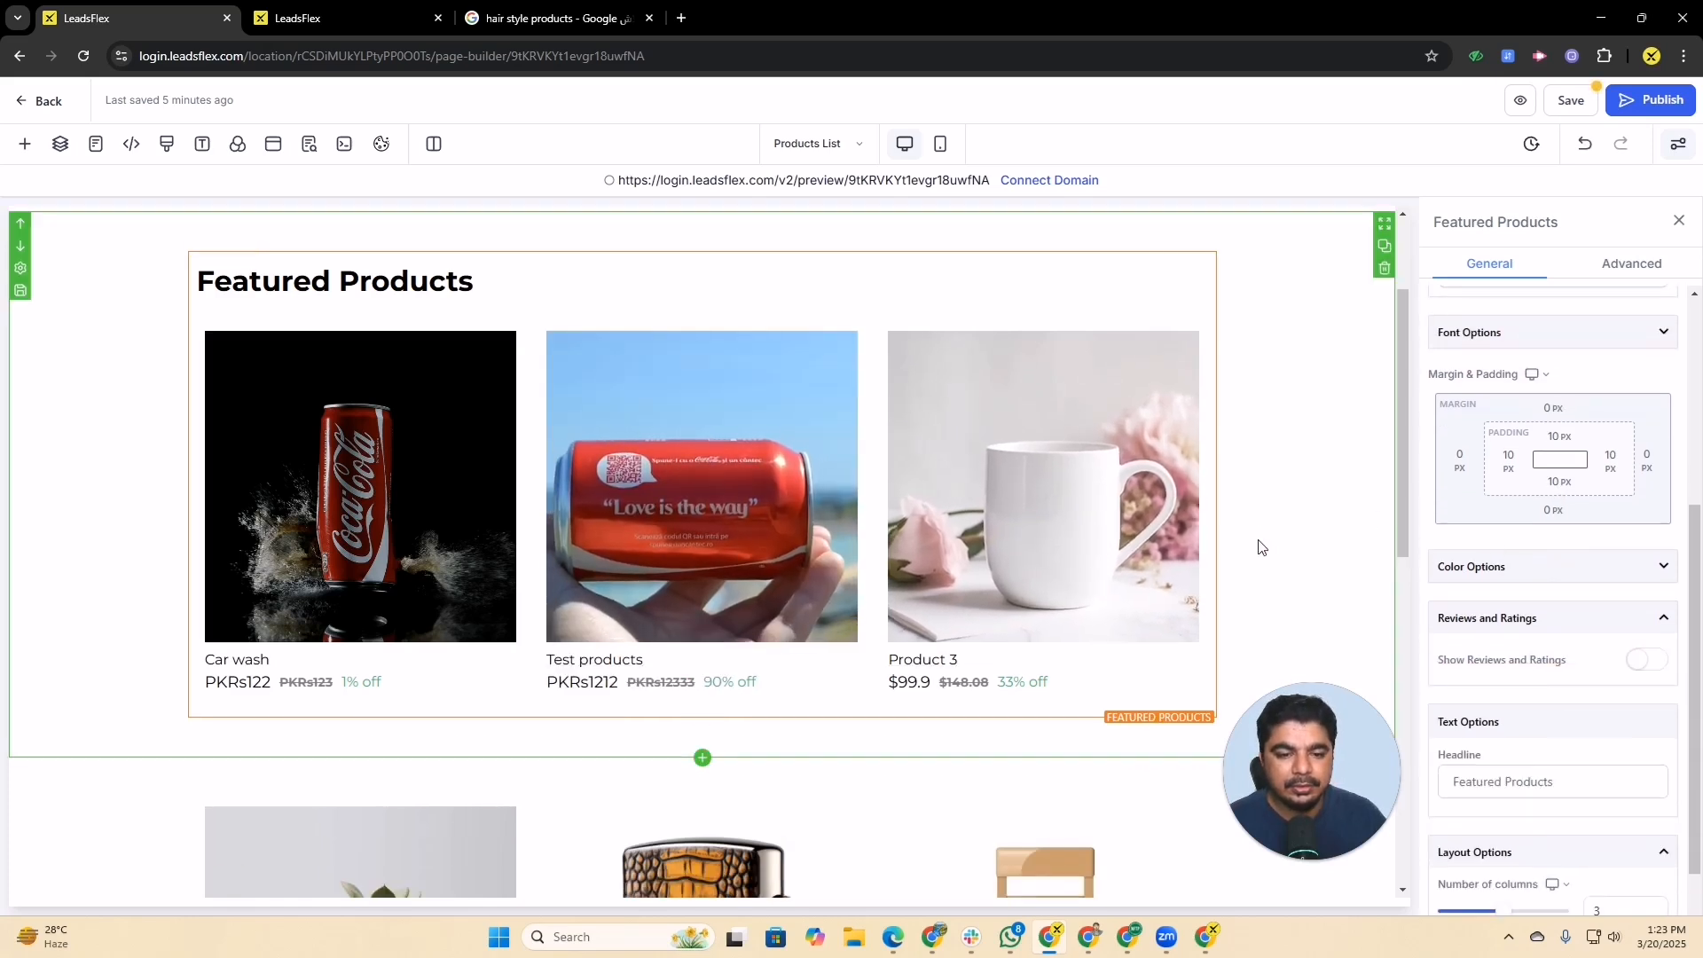
scroll(937, 469, down, 2)
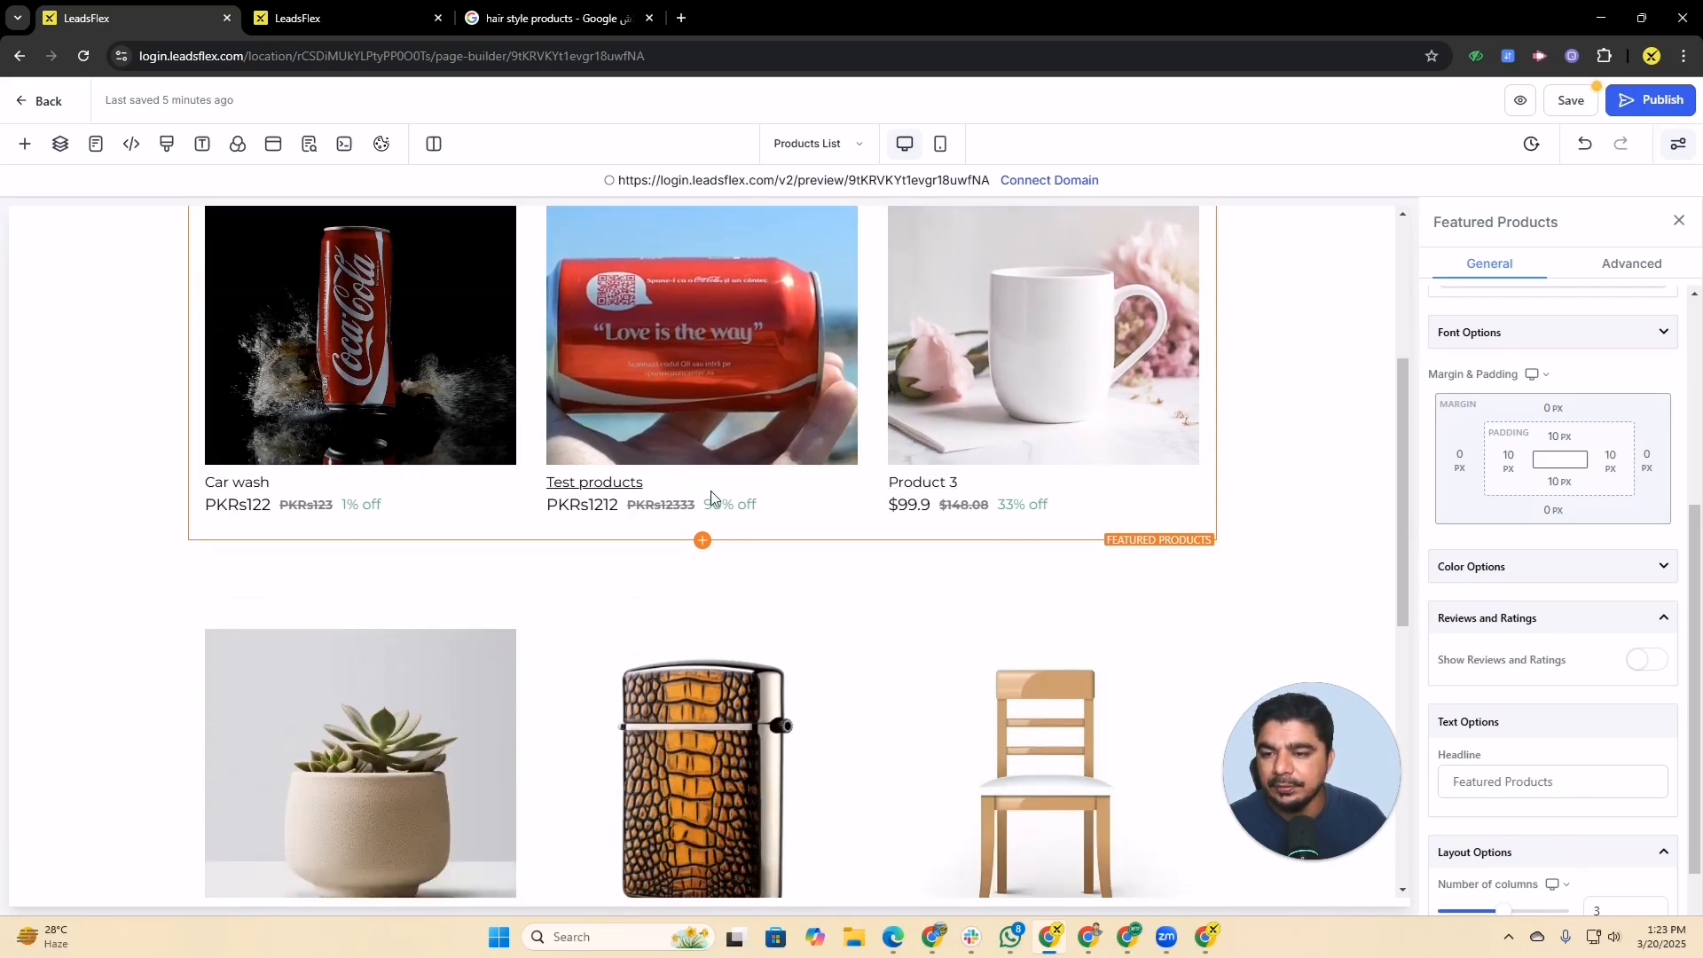
scroll(871, 482, down, 7)
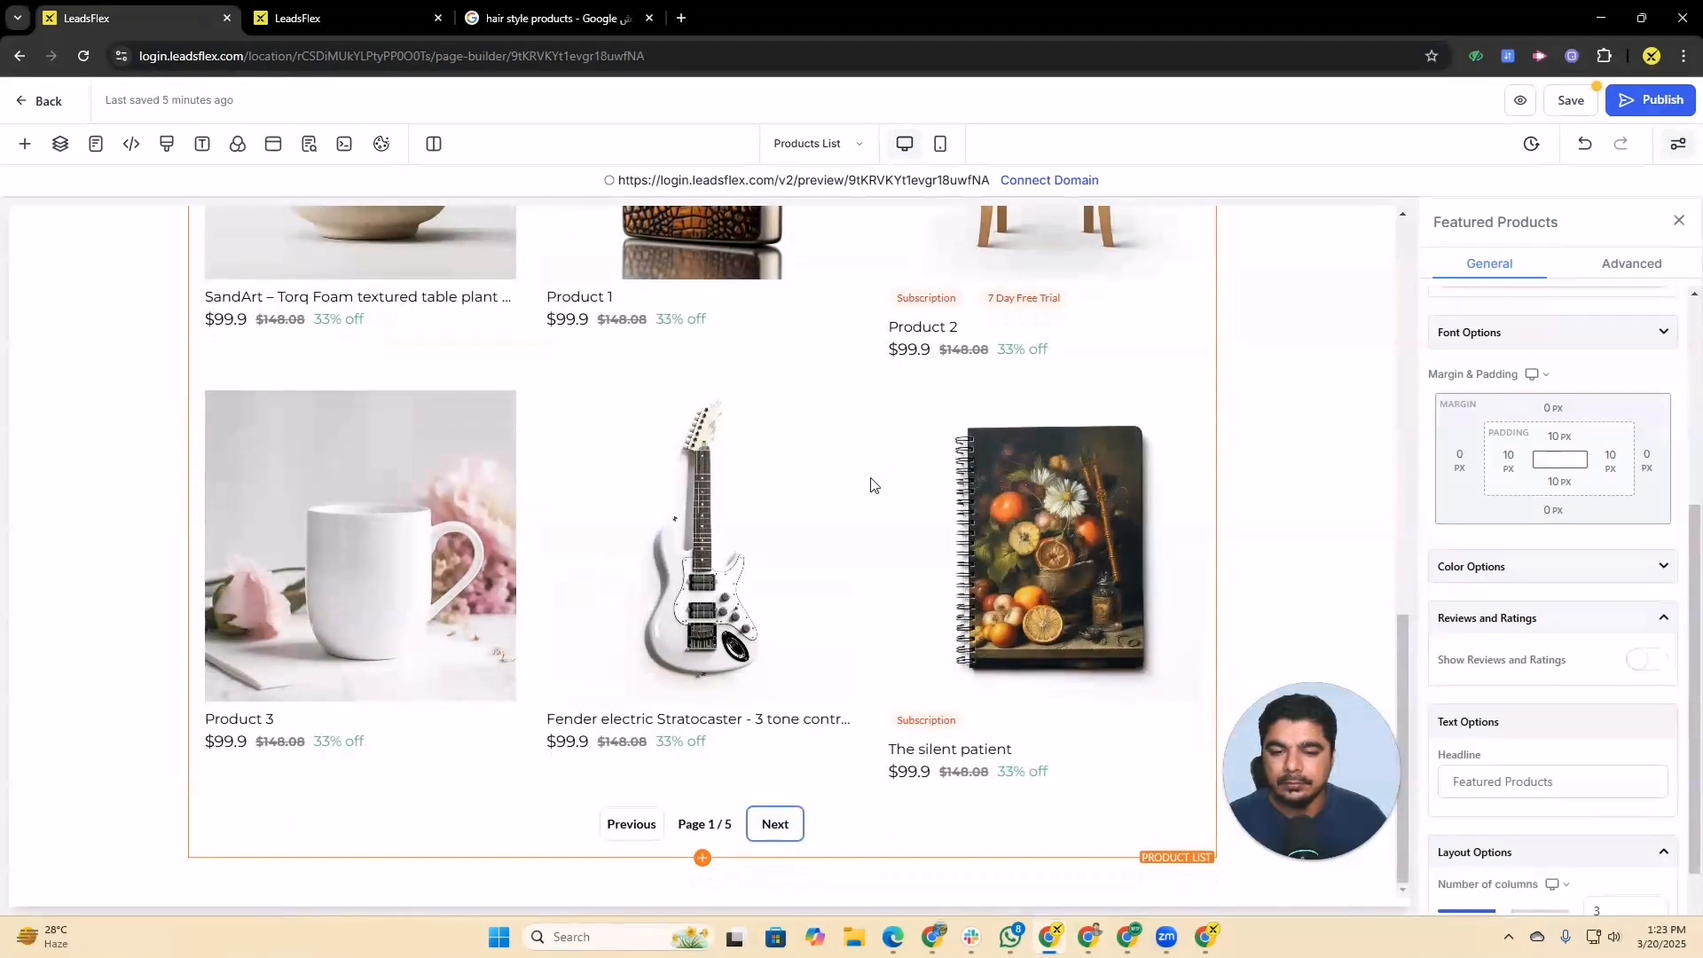
Save the edited Products List page and update its SEO meta data
scroll(870, 484, up, 5)
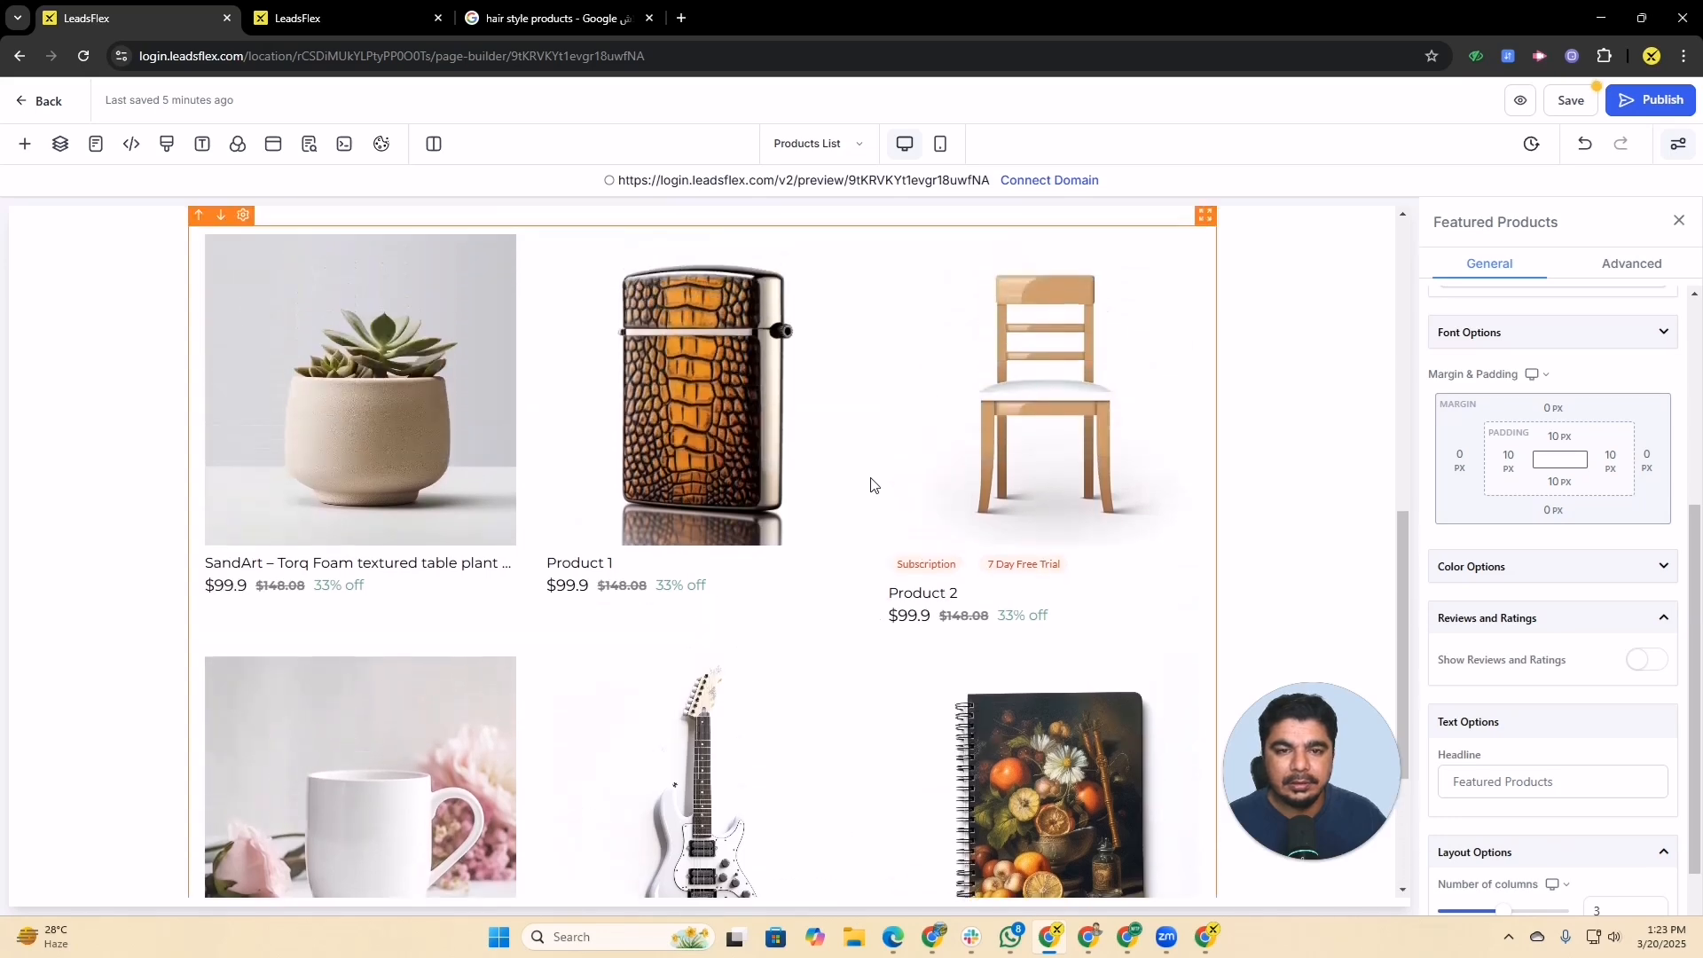
drag(1204, 393, 970, 483)
click(1568, 101)
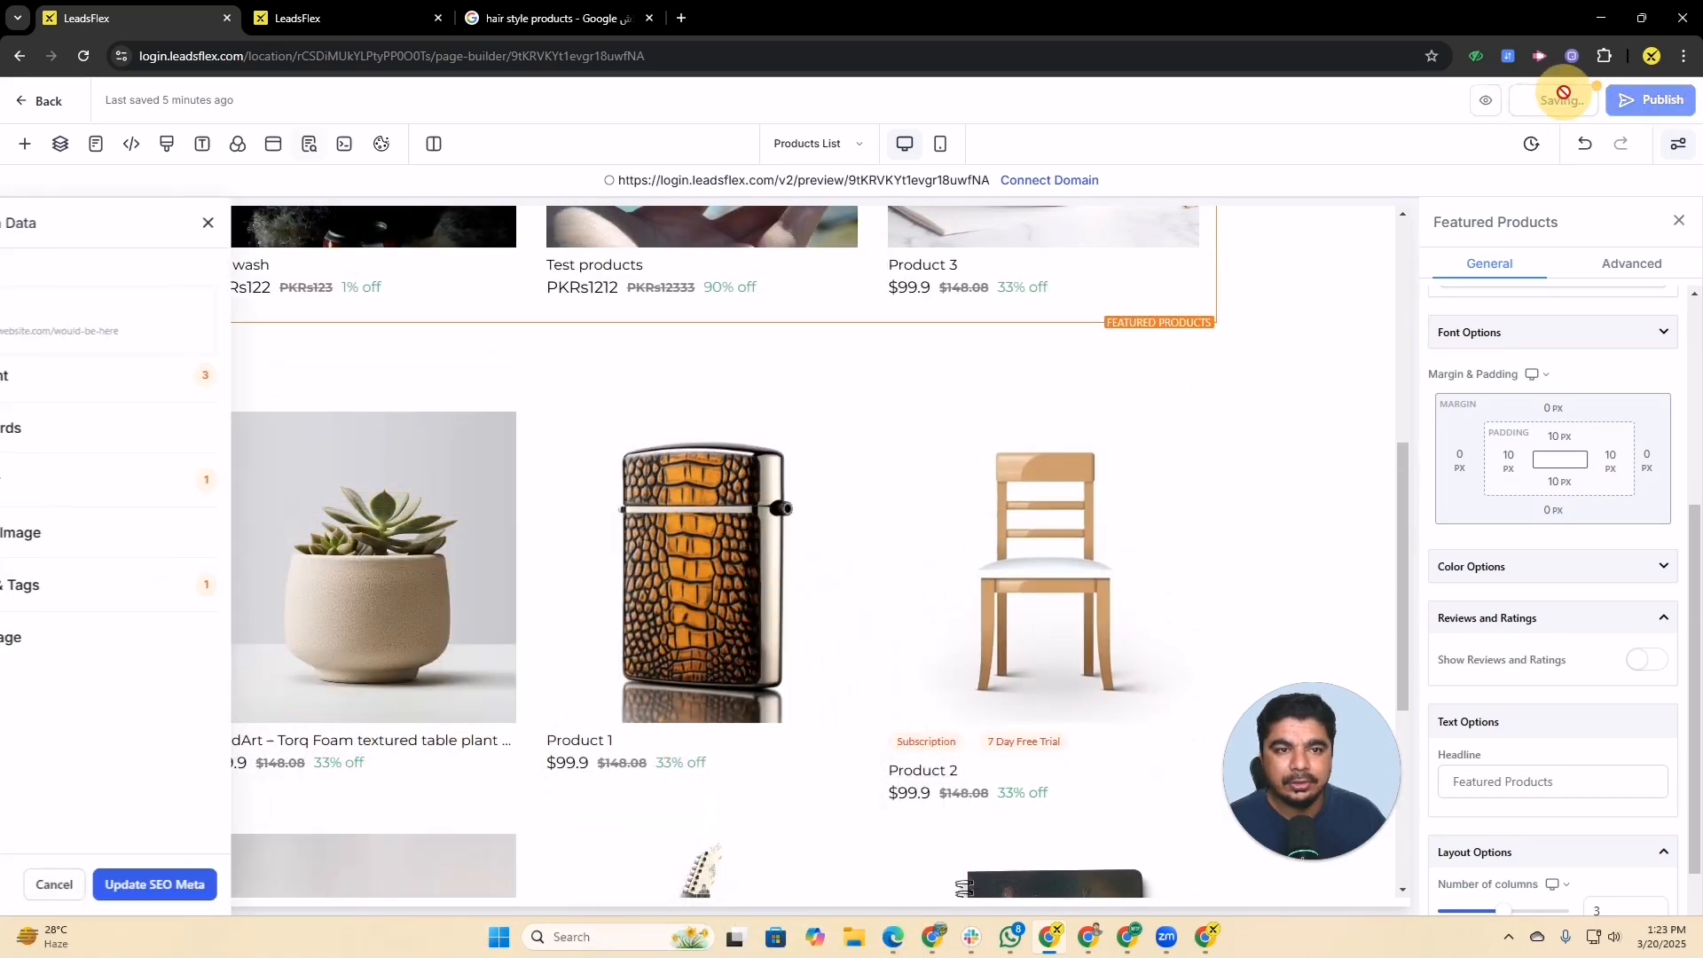
click(218, 874)
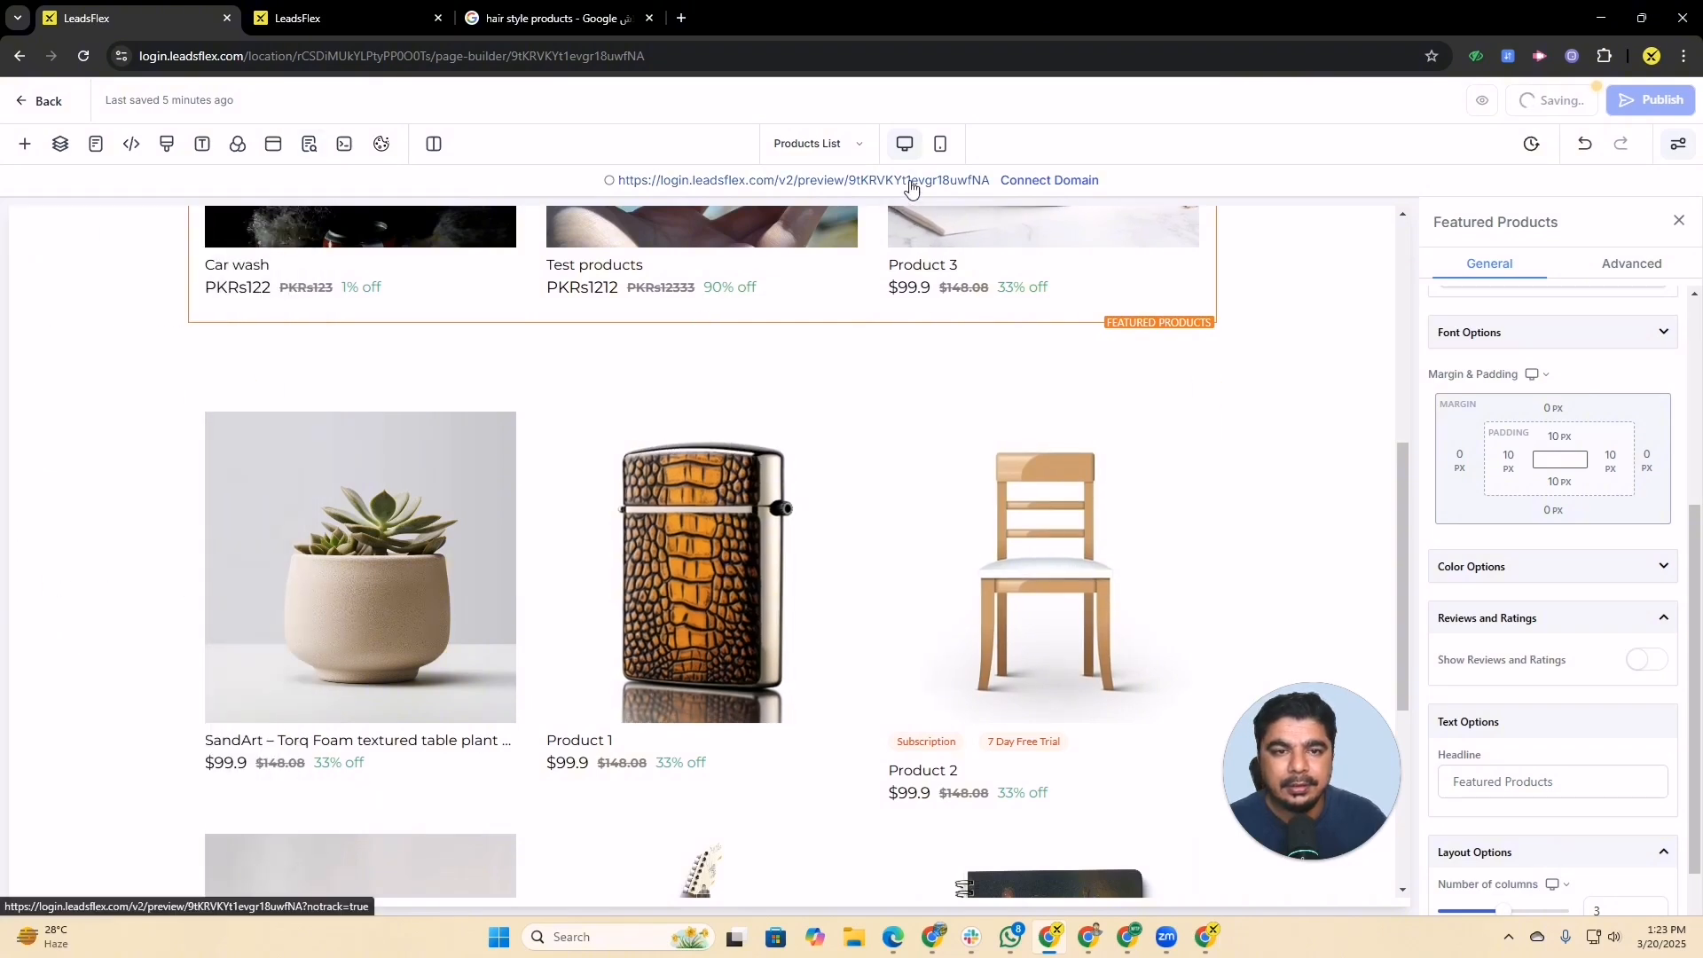
Open the Products List page preview and examine its featured products and product list
click(1519, 102)
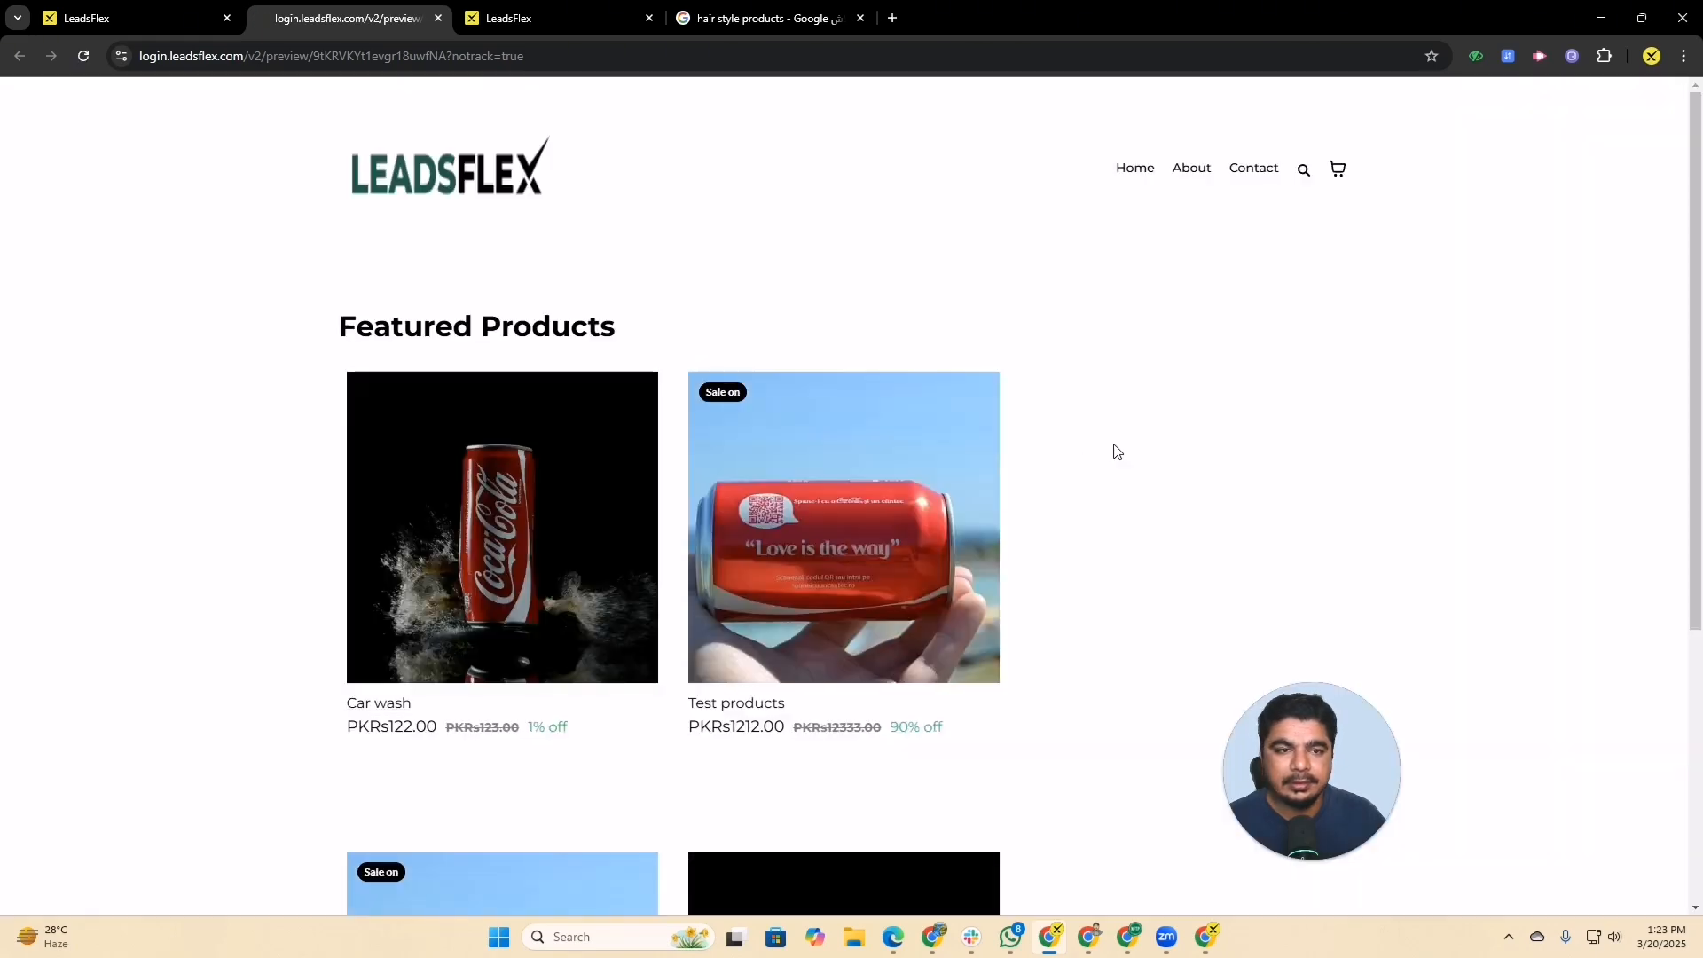
scroll(1115, 451, down, 5)
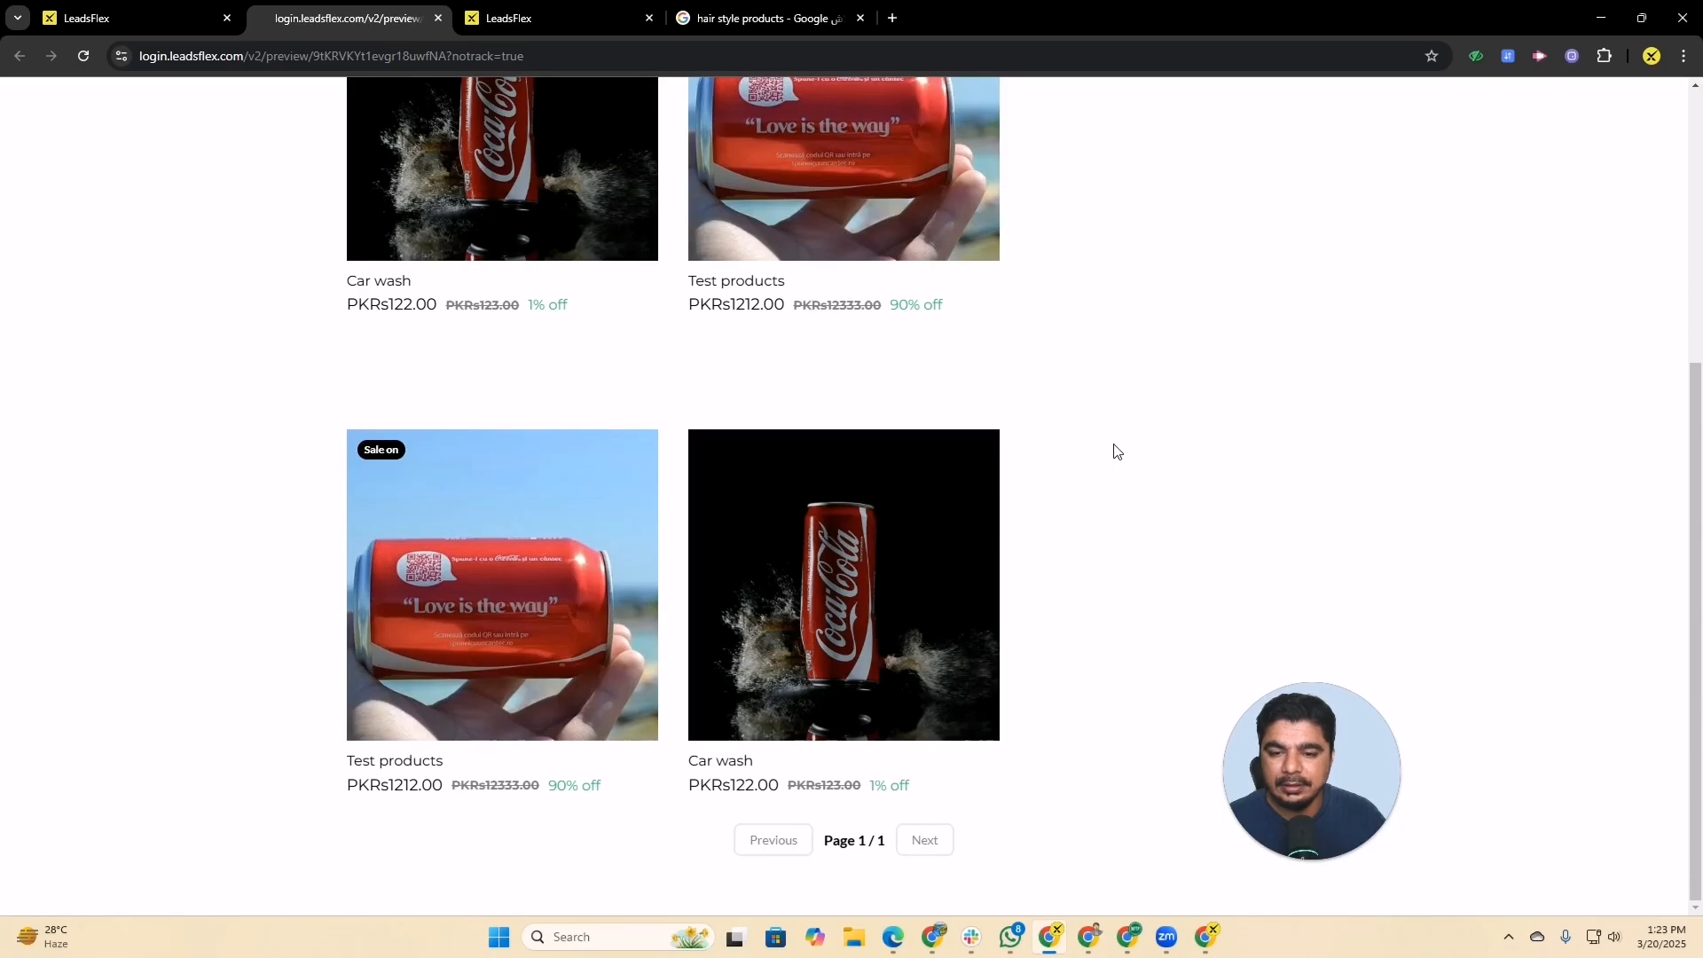
scroll(1115, 451, up, 5)
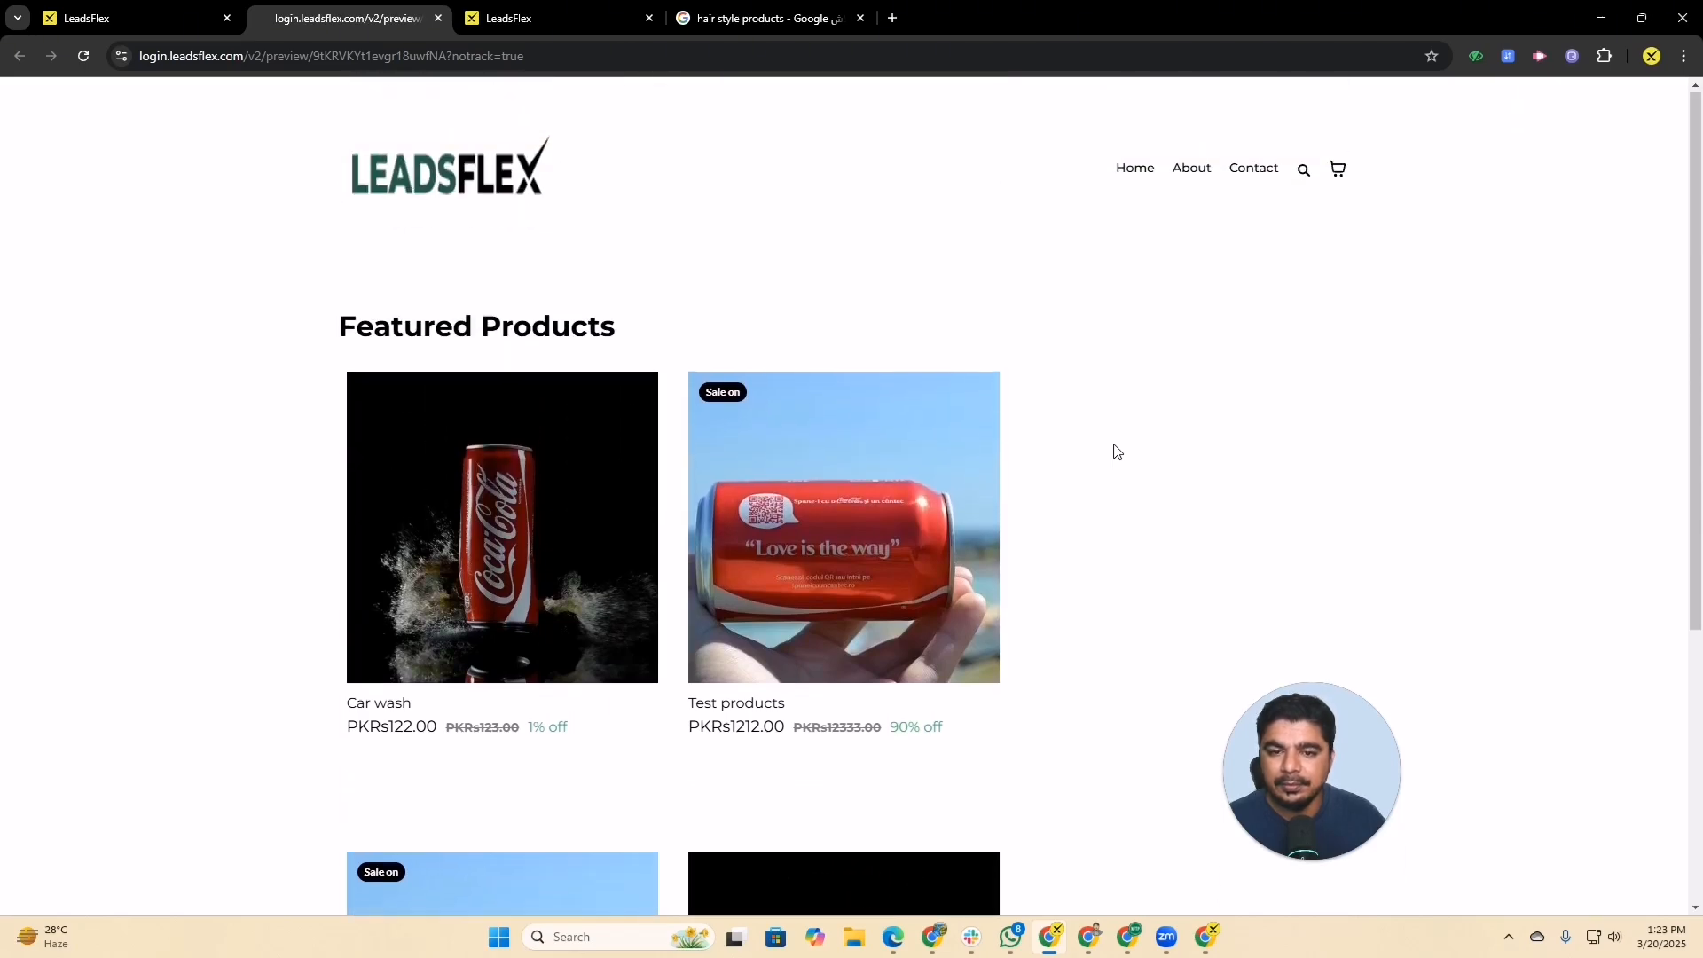
scroll(1115, 451, down, 5)
scroll(1115, 452, up, 4)
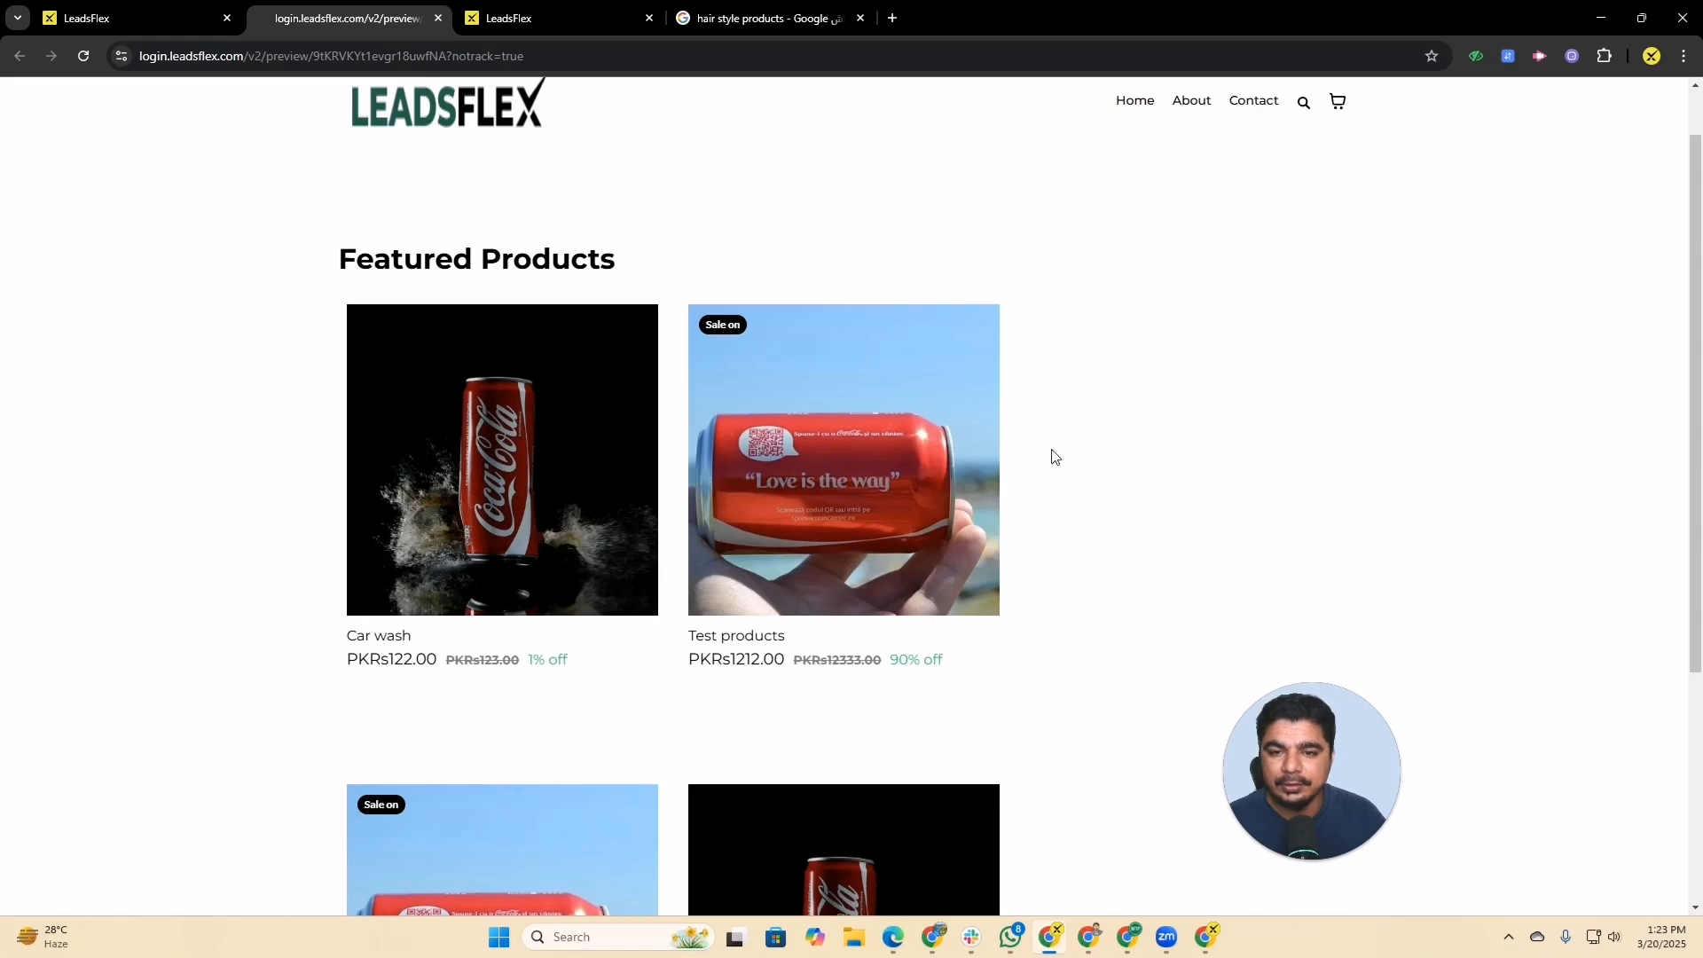
scroll(1054, 457, up, 1)
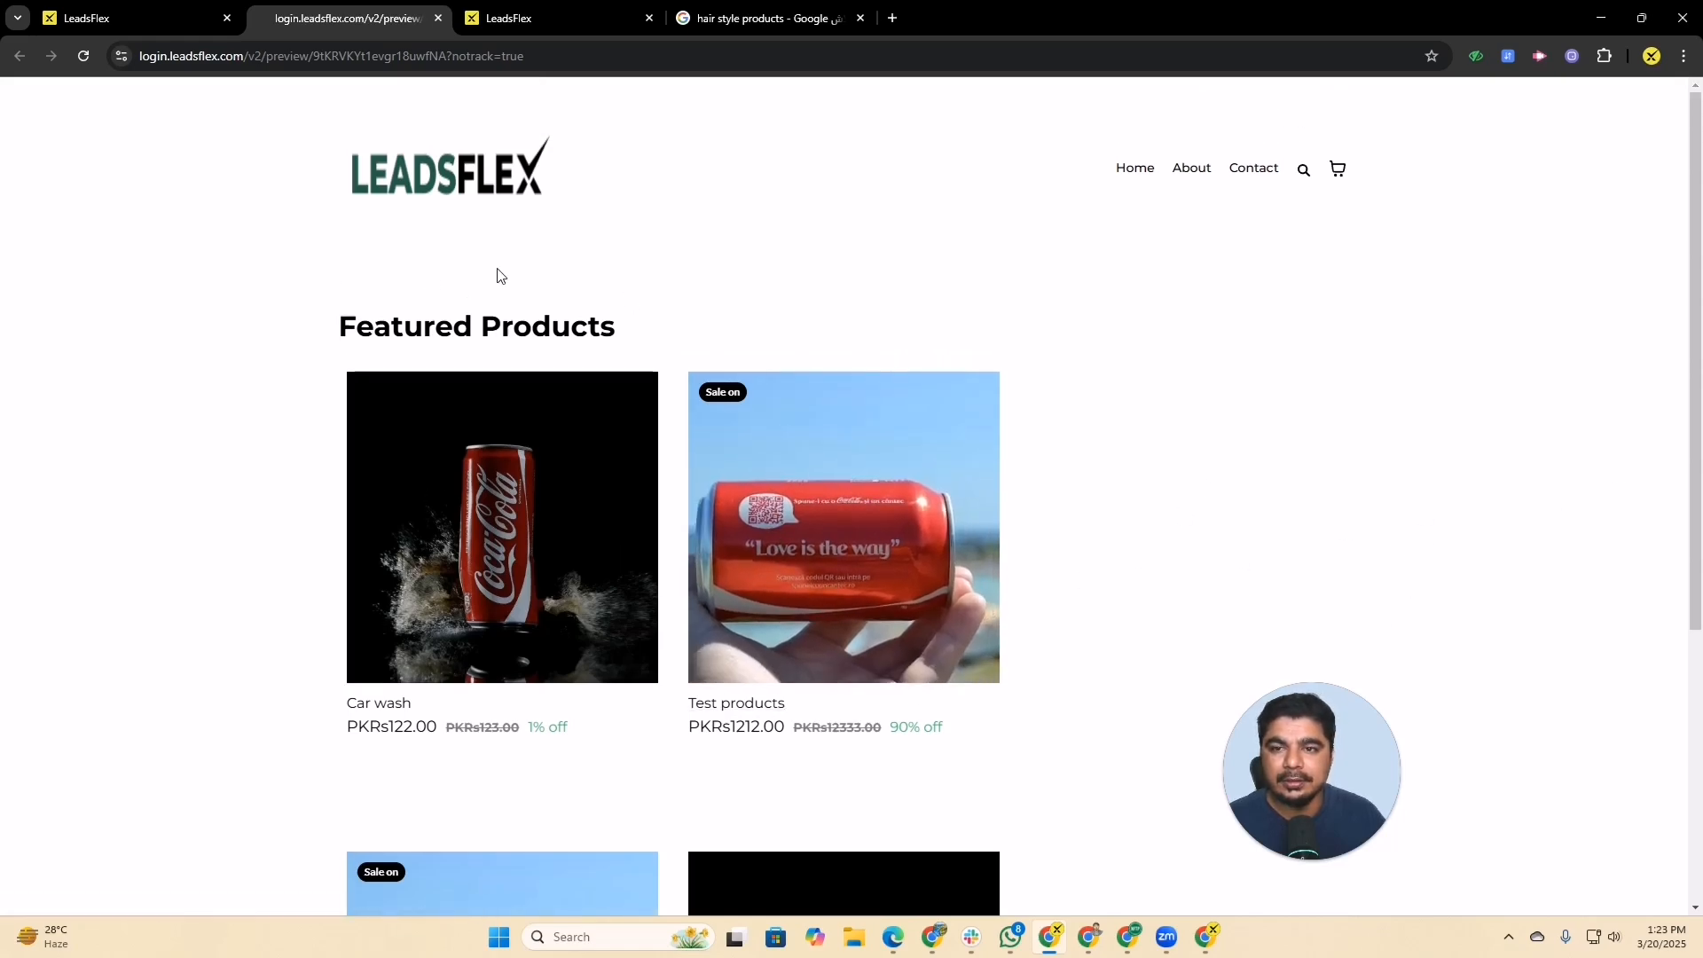
Return to the page editor and add a full-width section with a 1 Column row between the navigation menu and Featured Products
click(125, 13)
scroll(840, 559, up, 6)
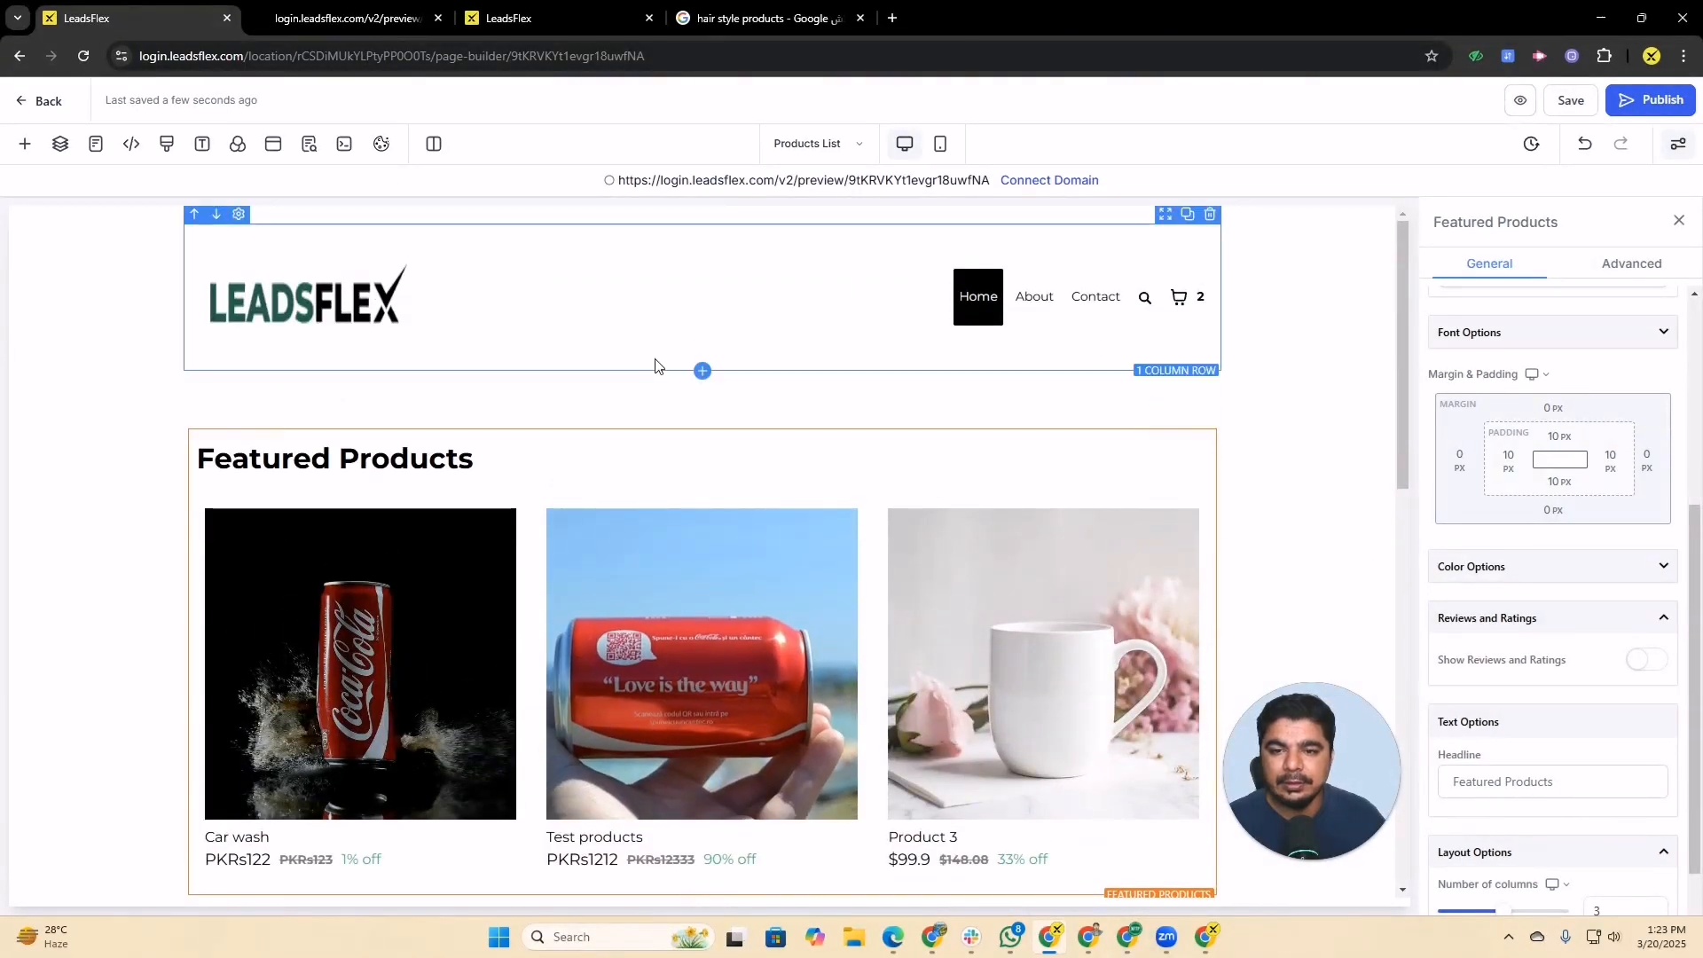
click(701, 387)
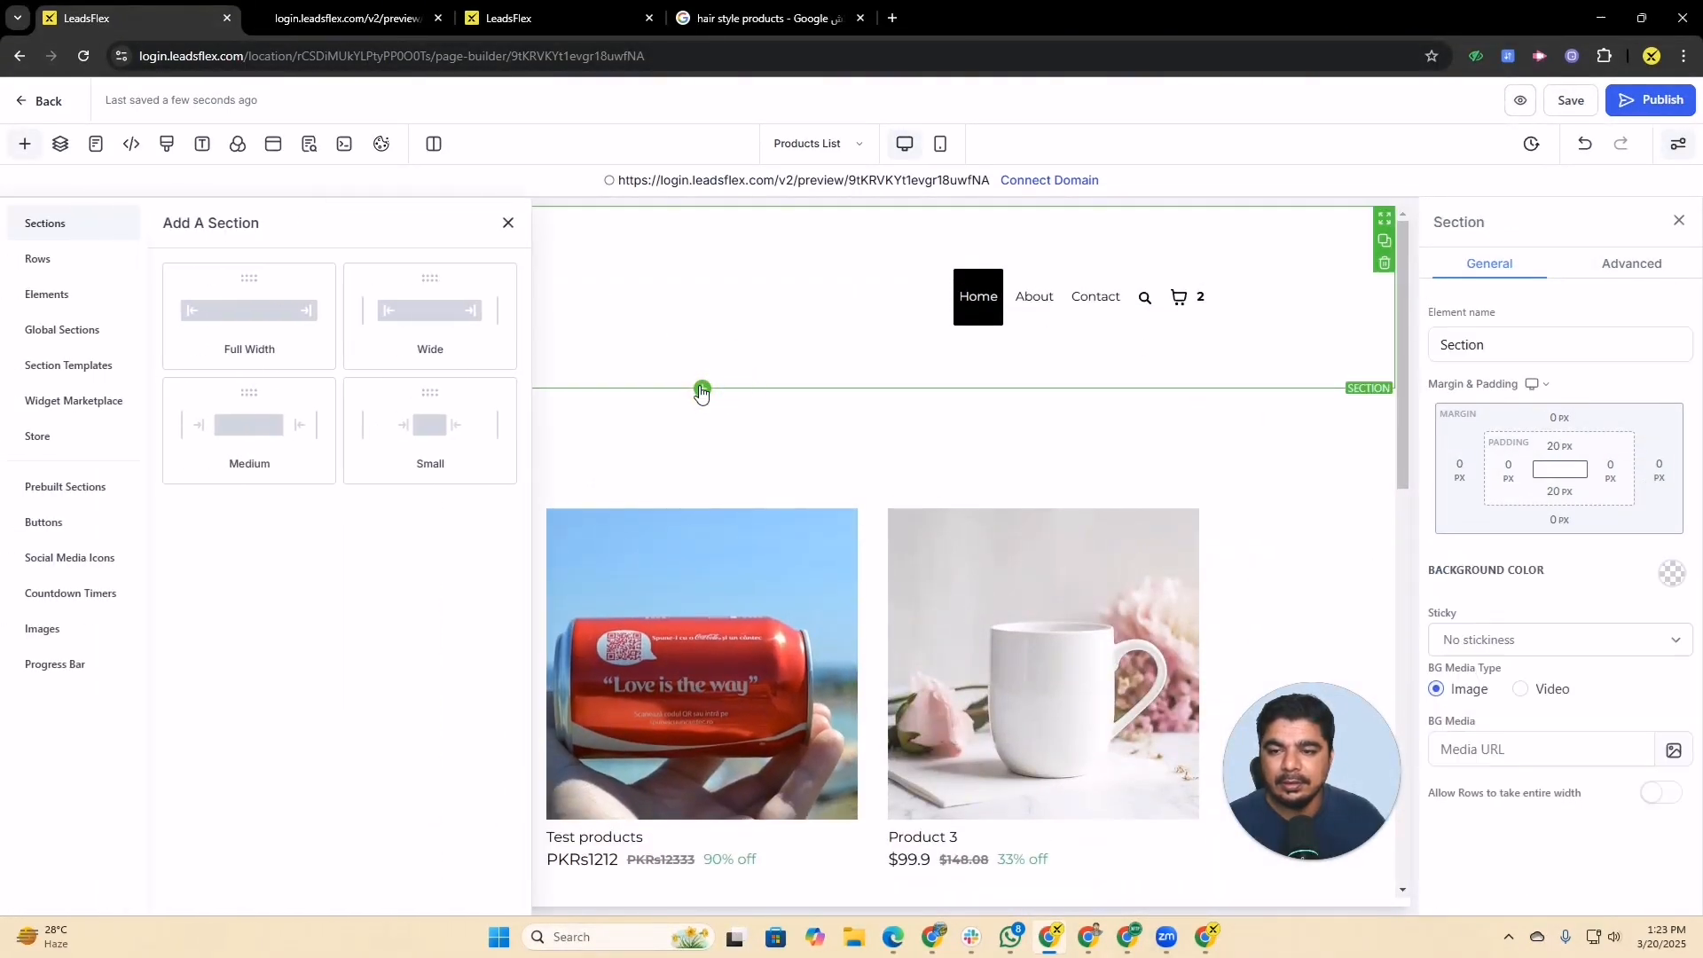
click(217, 319)
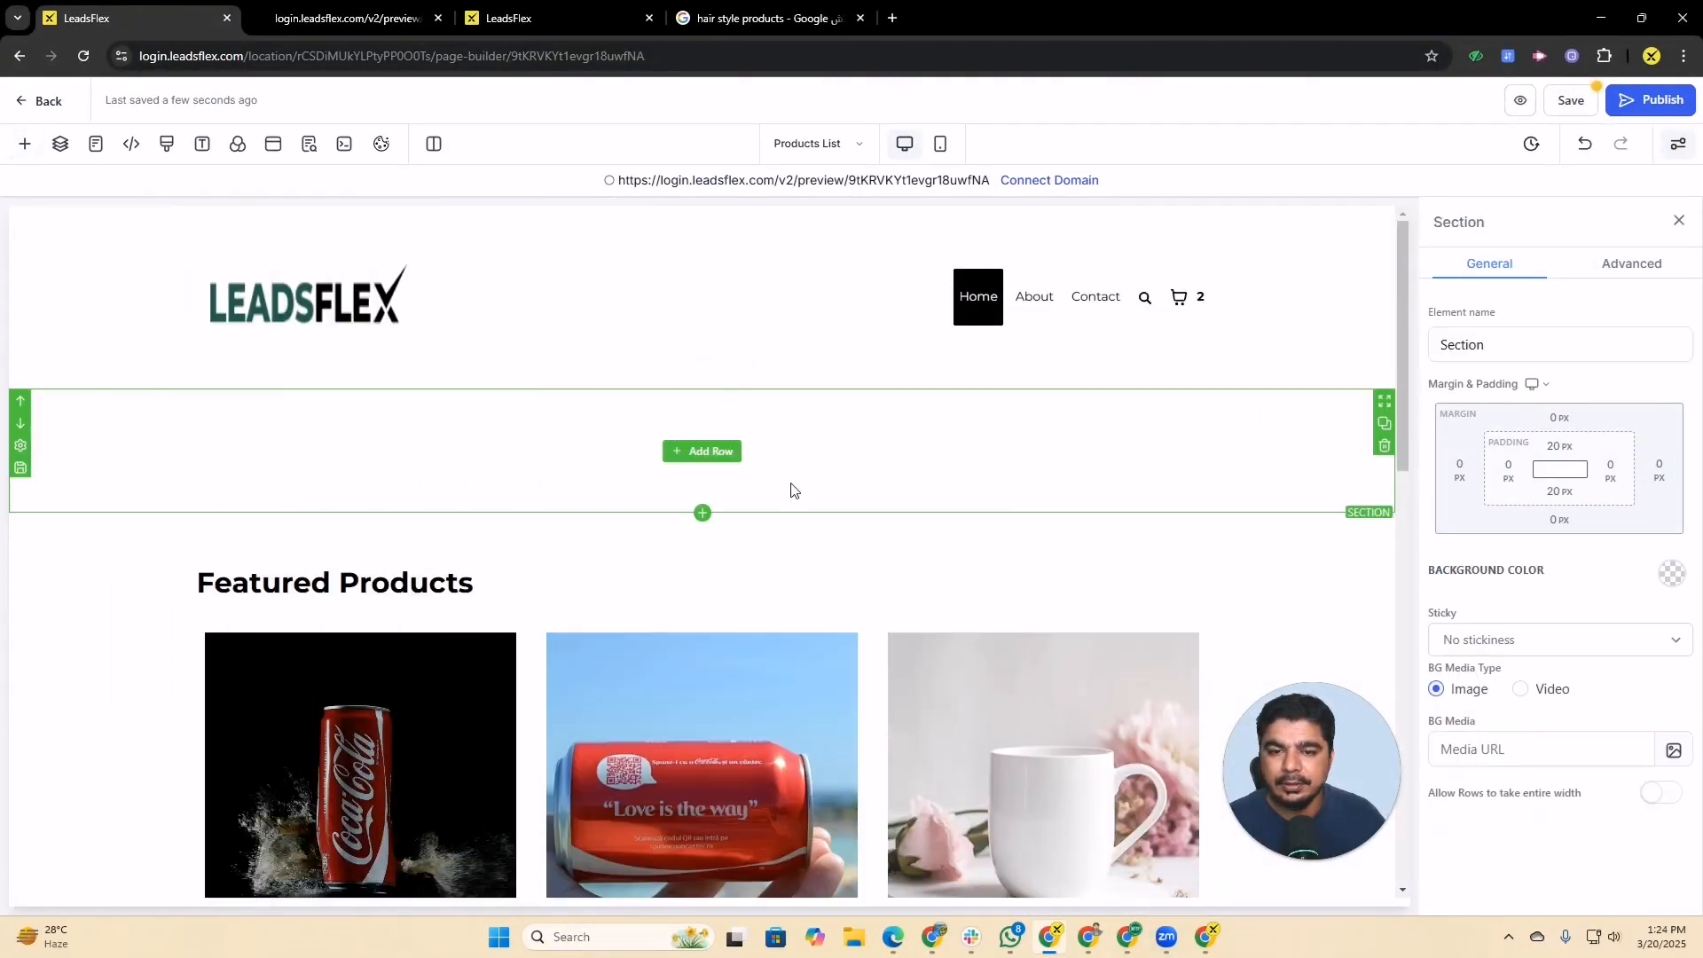
click(709, 452)
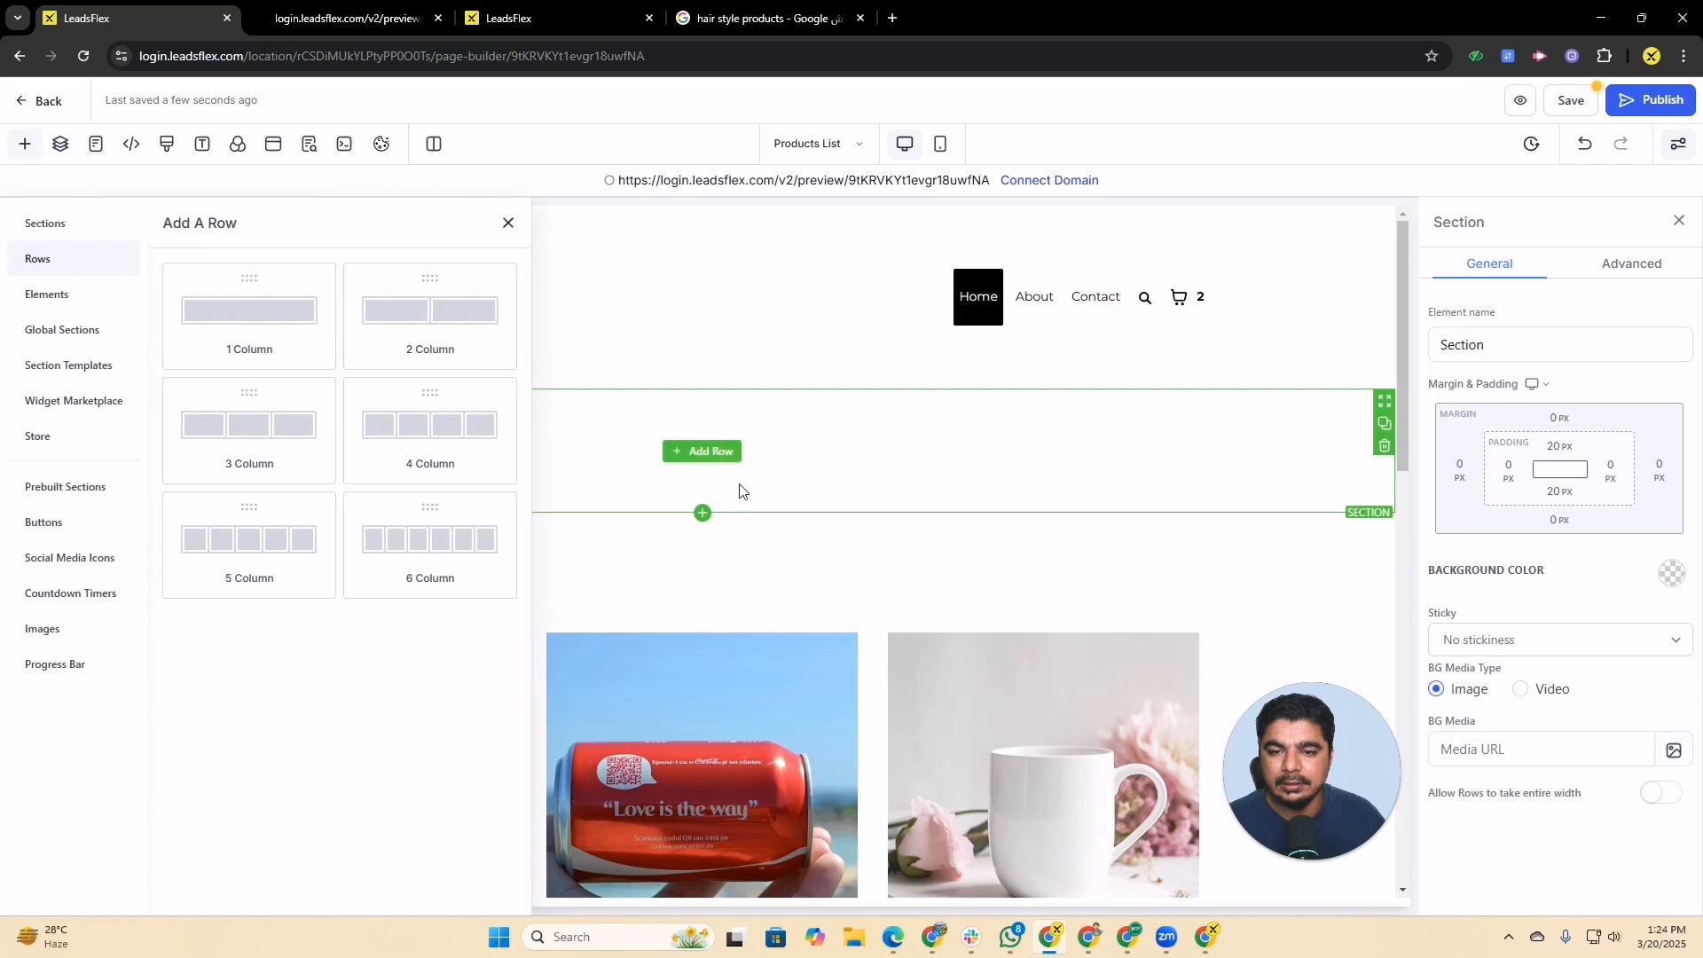
click(267, 339)
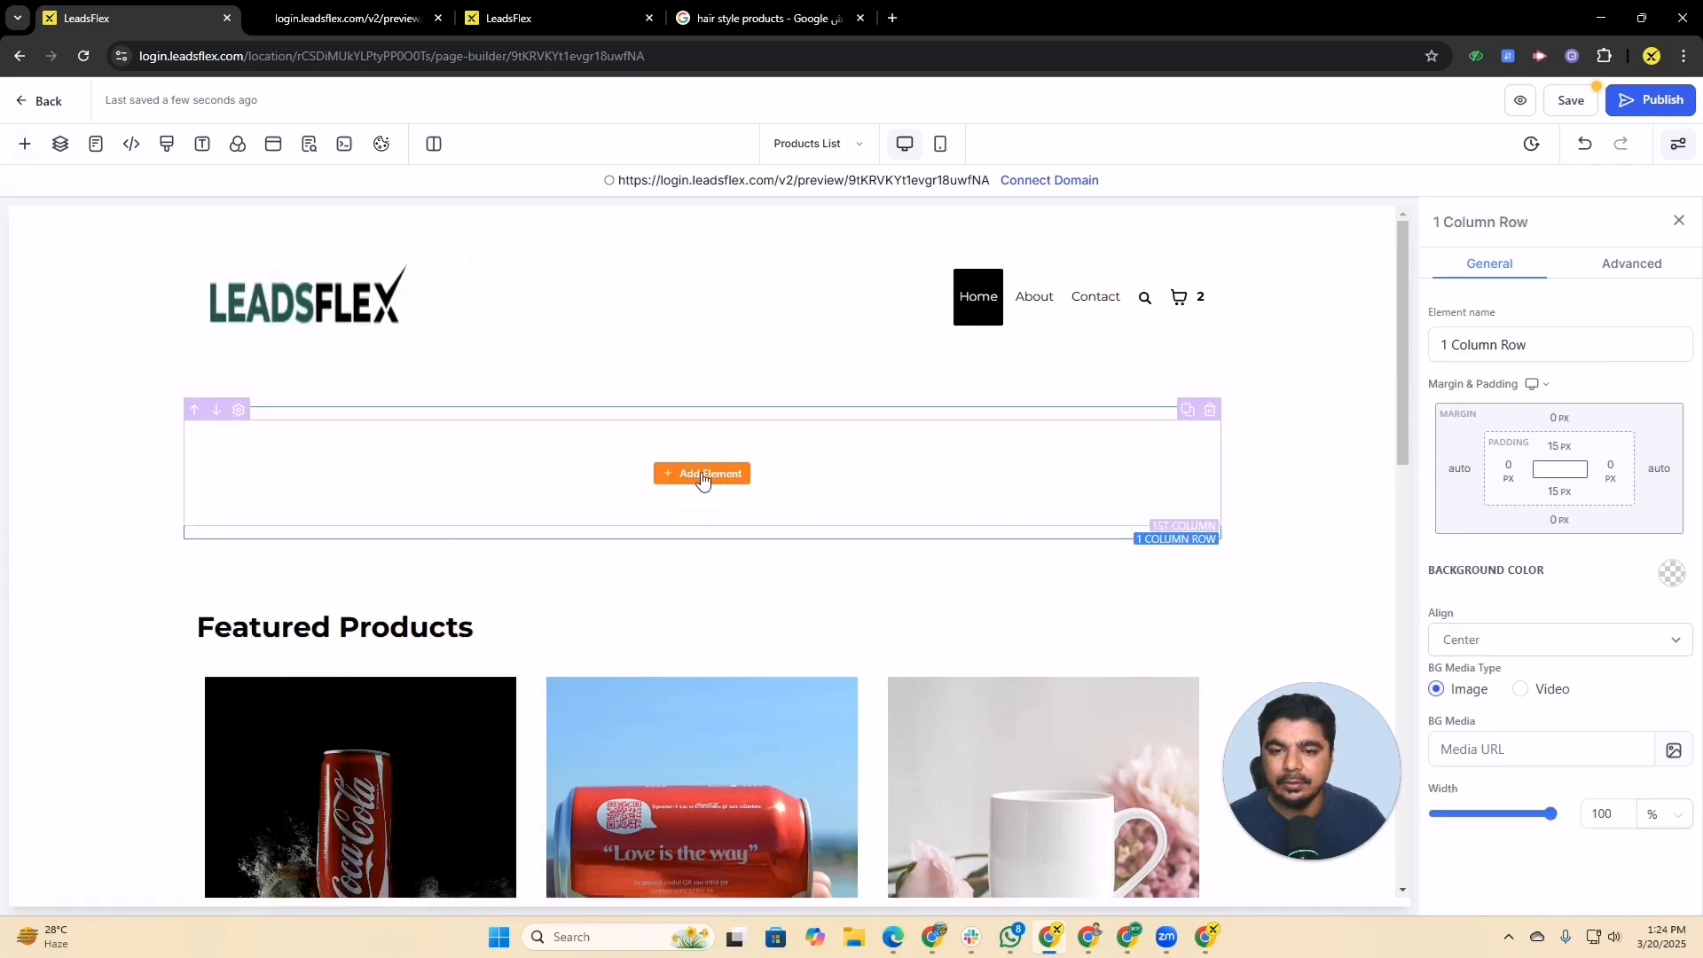
Try an Image Slider element in the new row above Featured Products, and delete the slider
click(1581, 640)
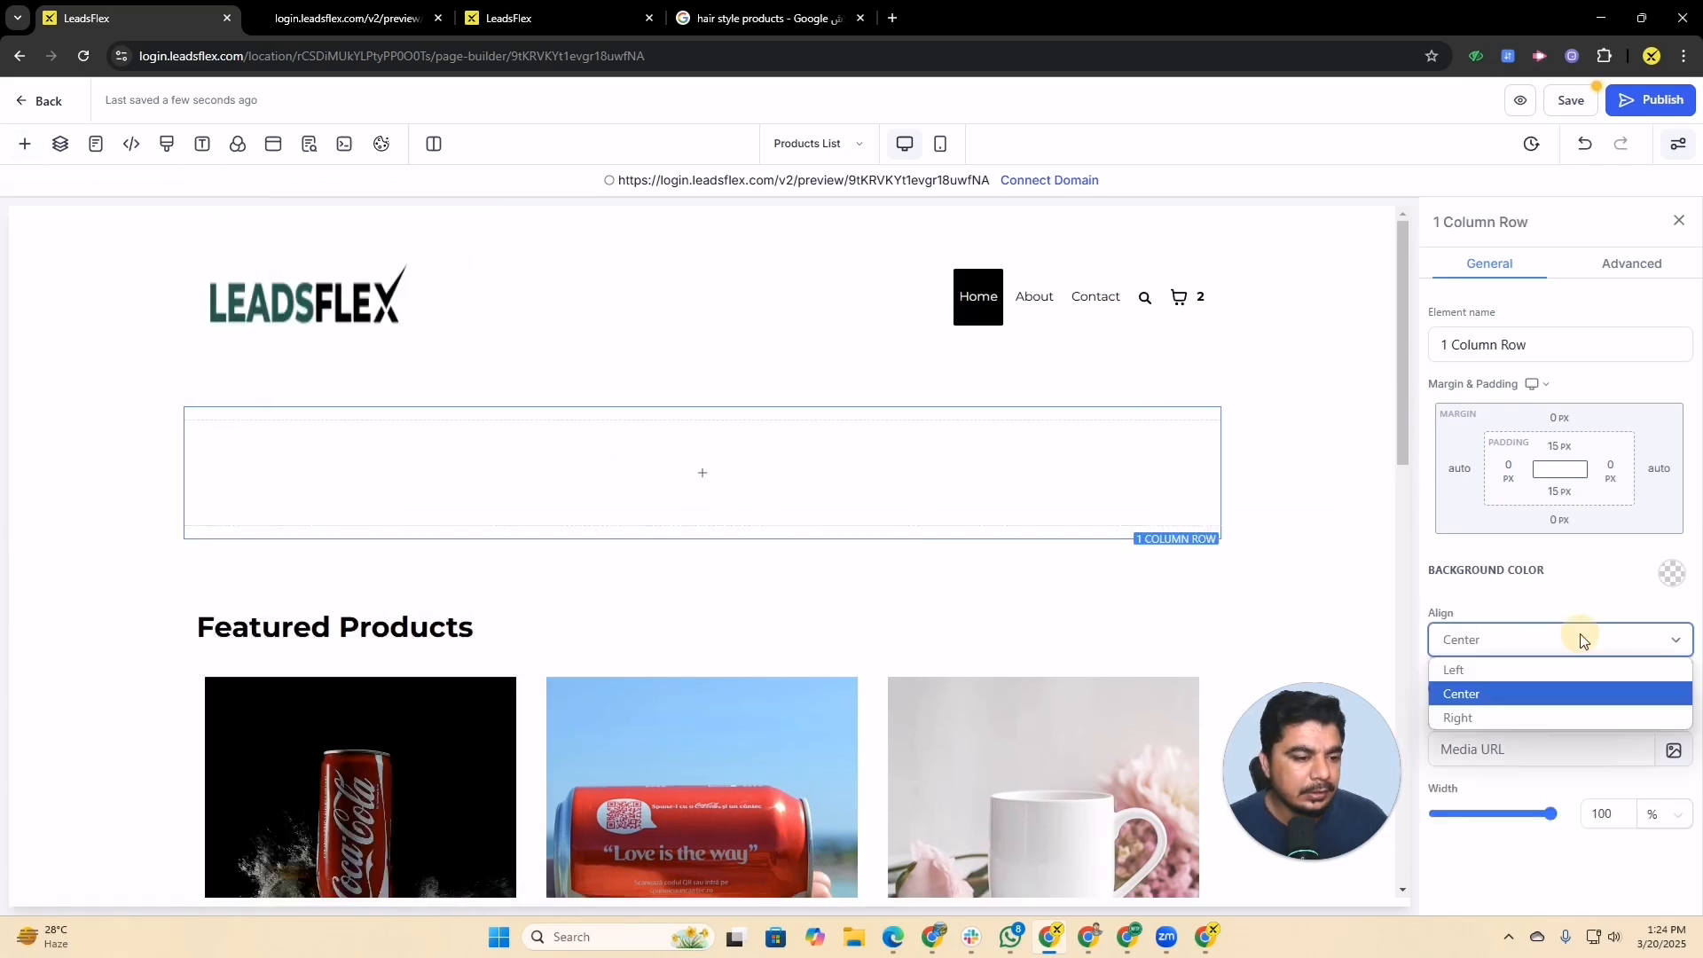
key(ctrl+z)
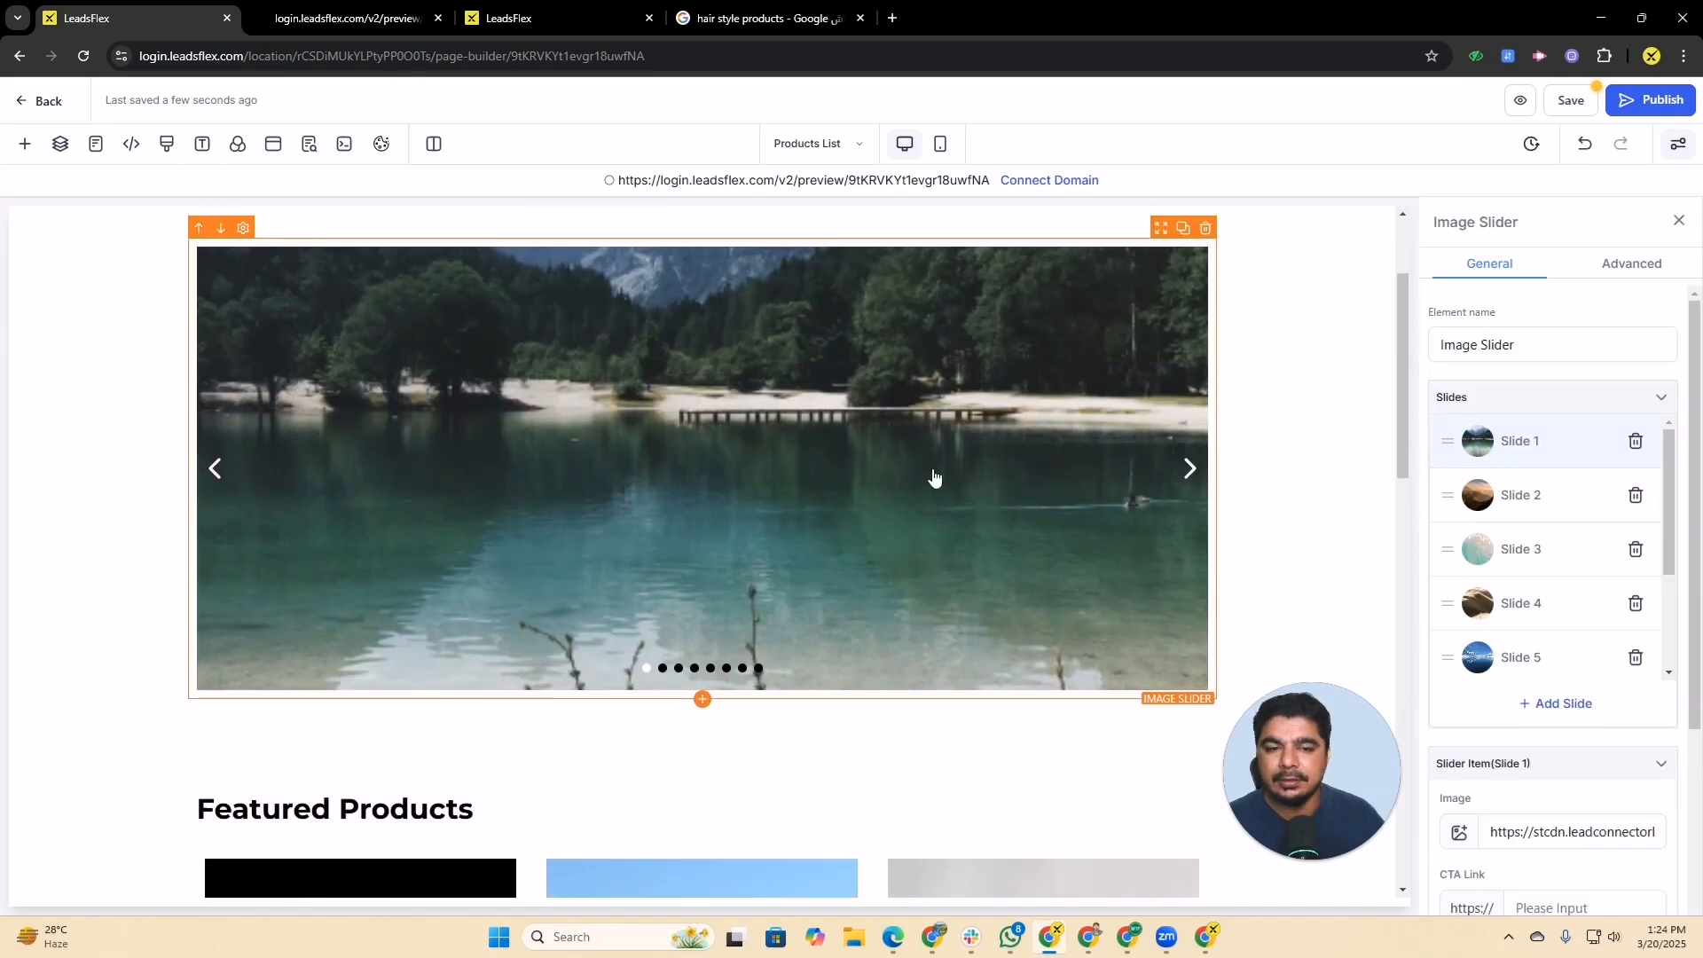
scroll(1105, 486, up, 2)
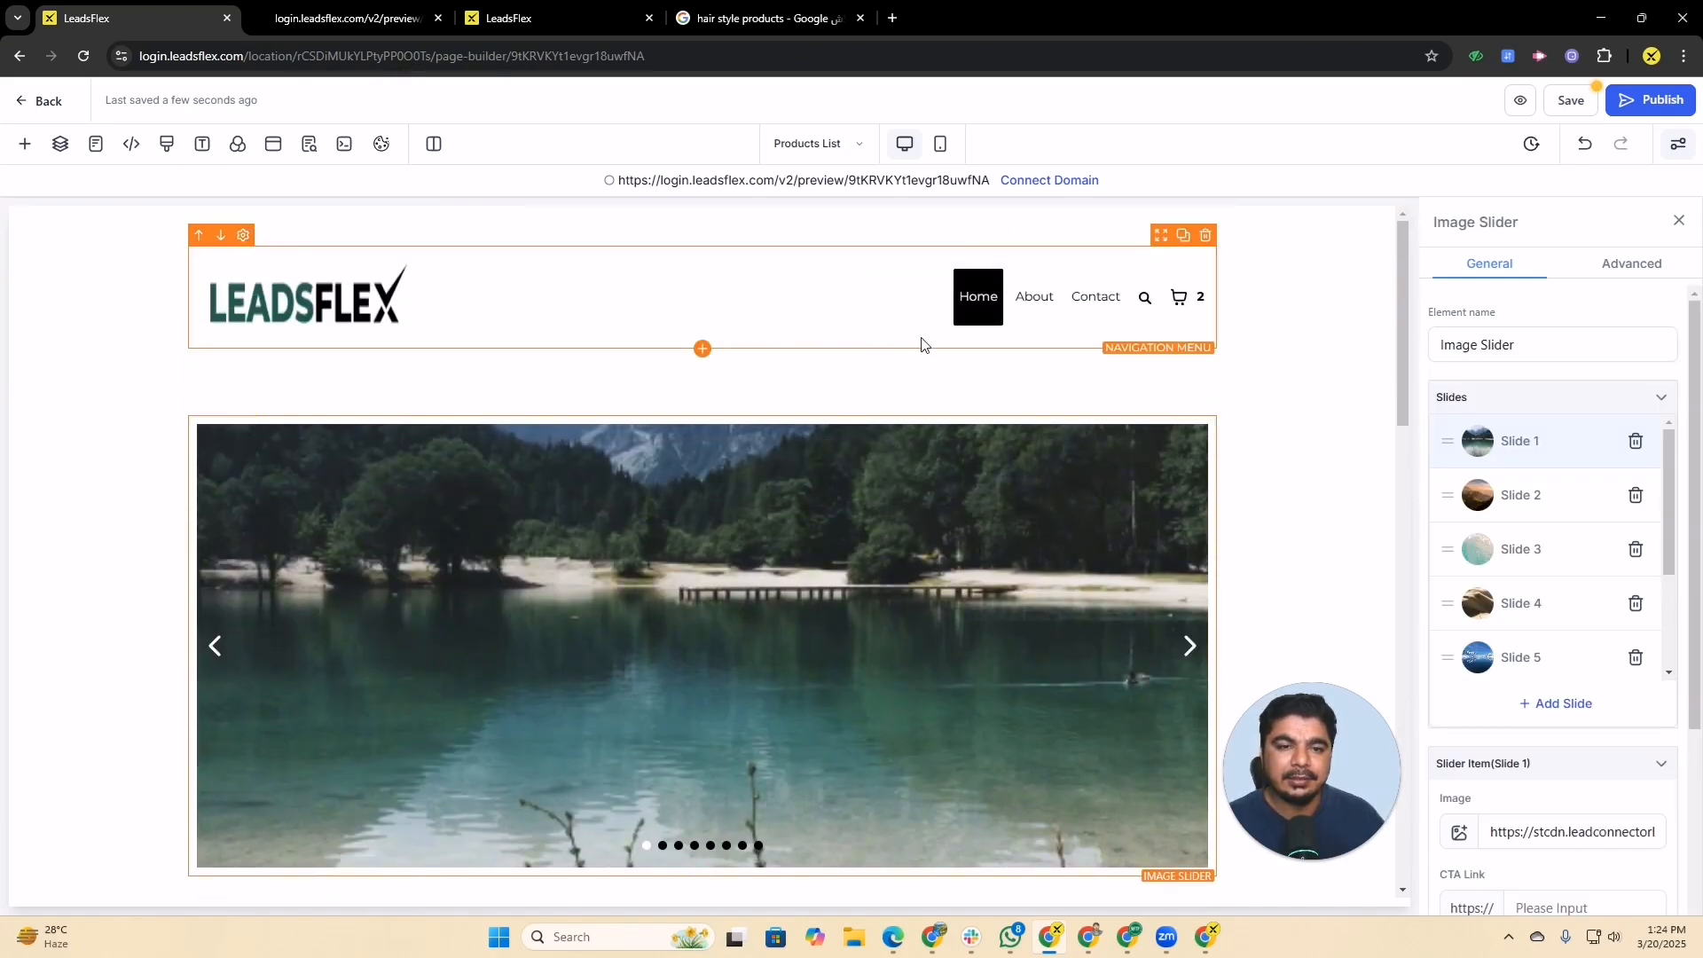
scroll(958, 510, down, 4)
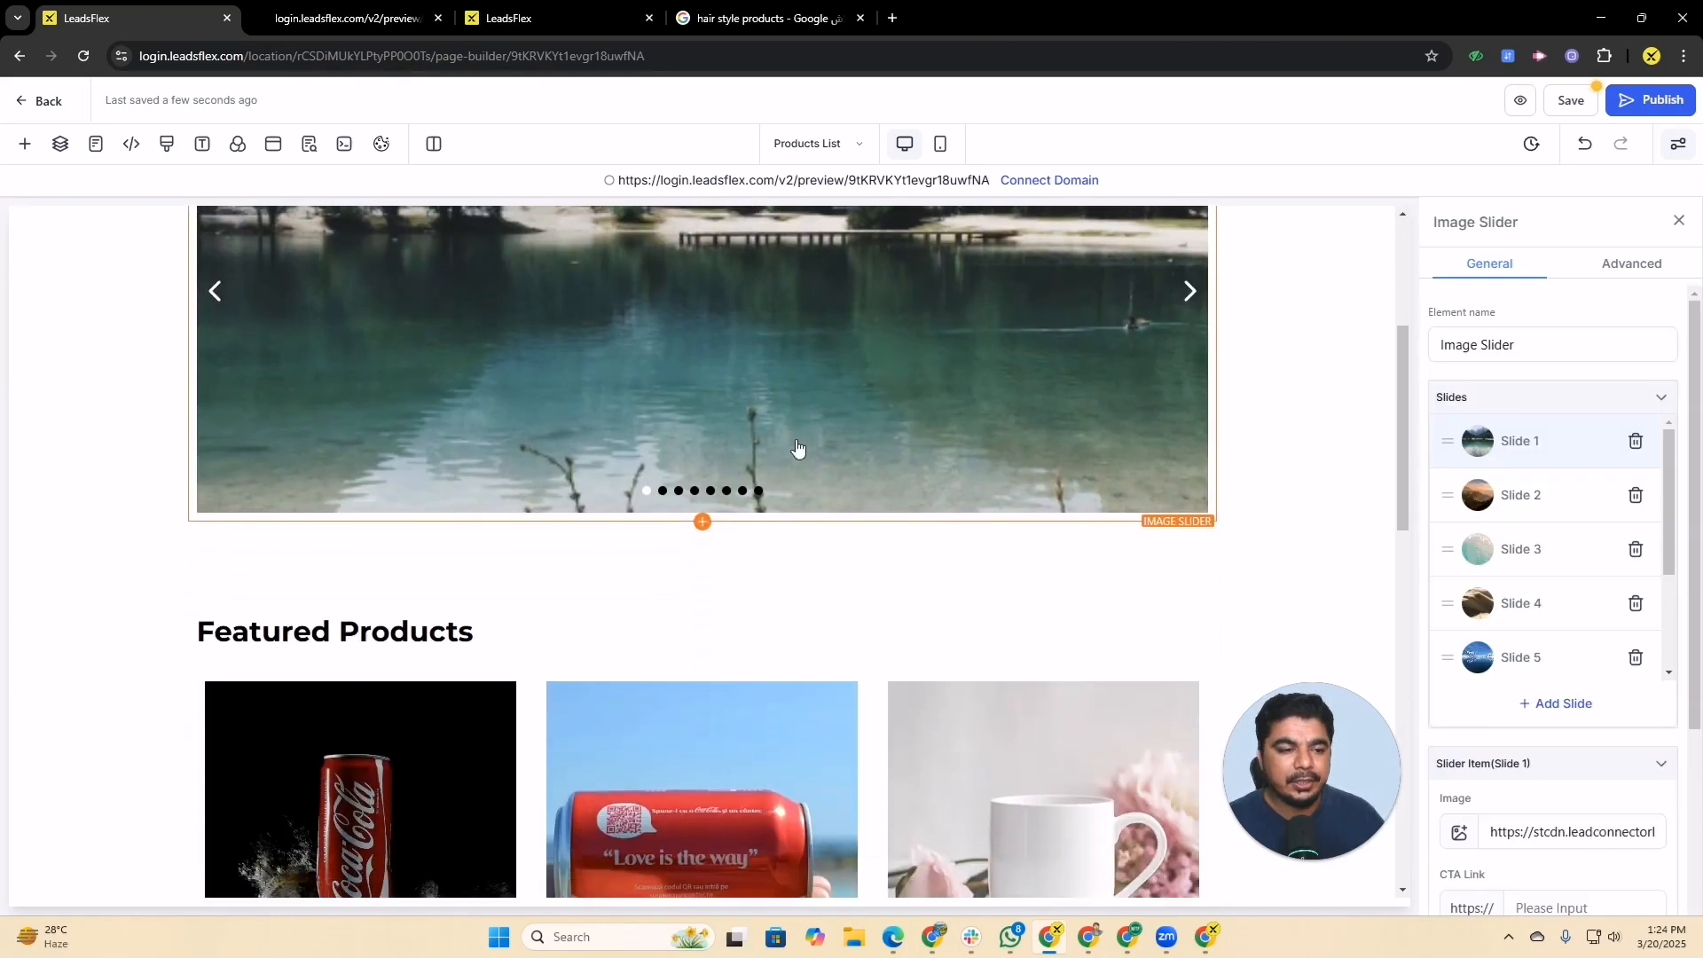
scroll(588, 413, down, 12)
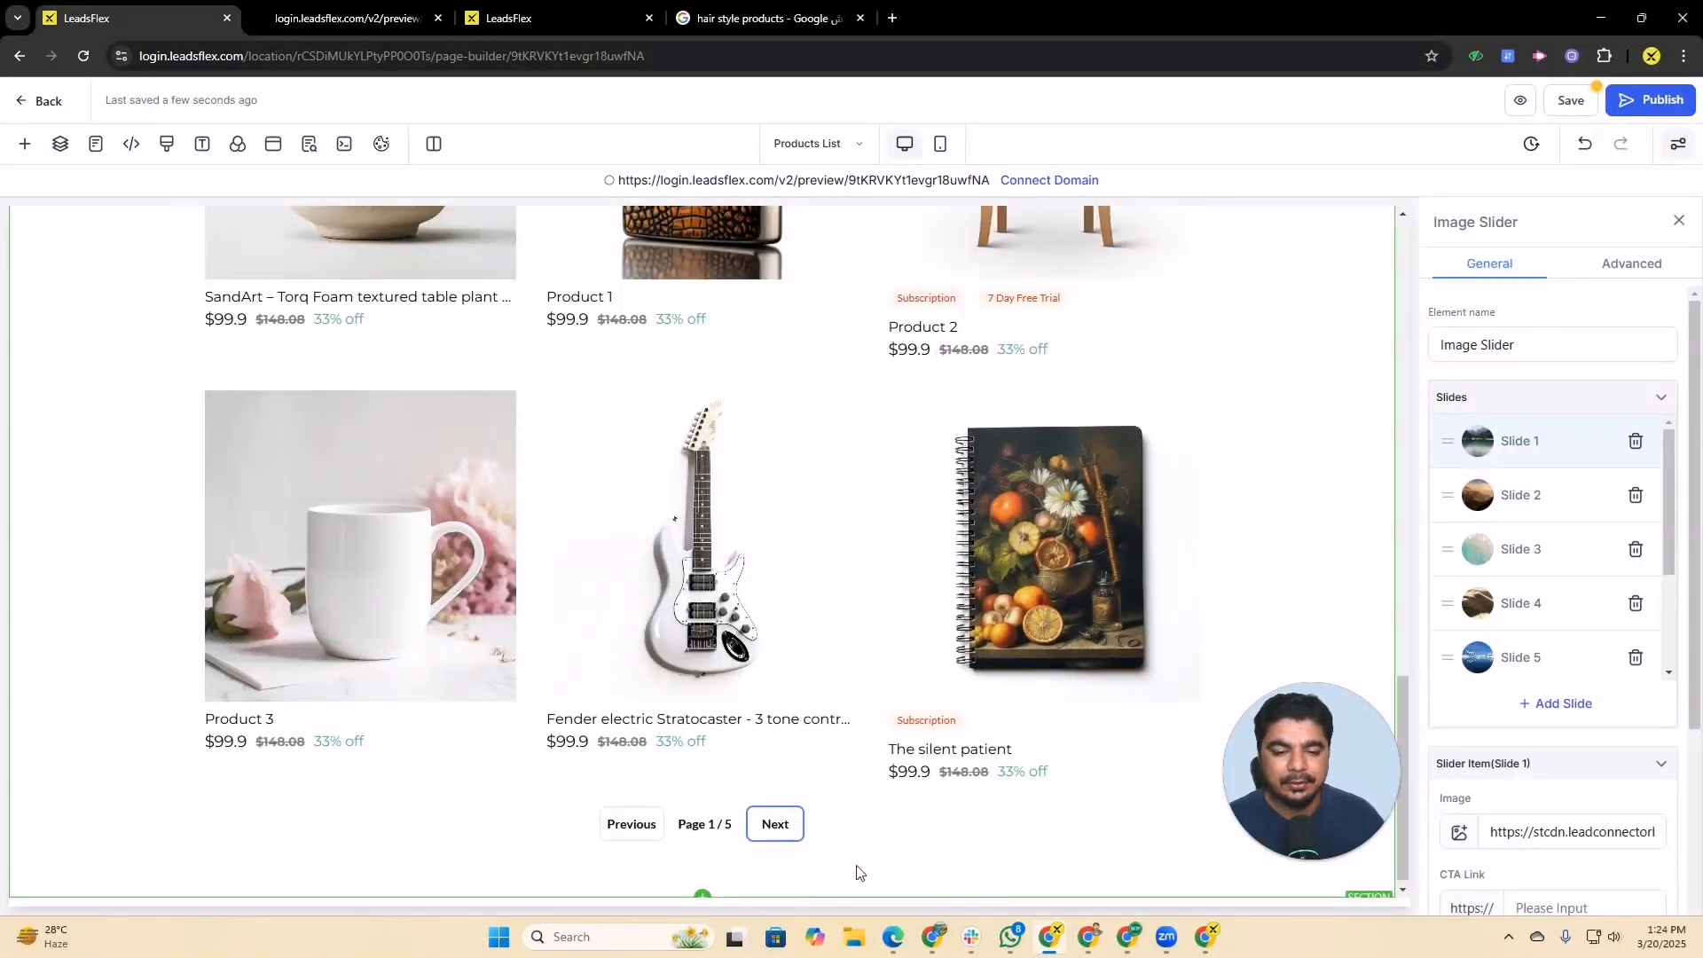
scroll(1026, 695, up, 10)
click(867, 525)
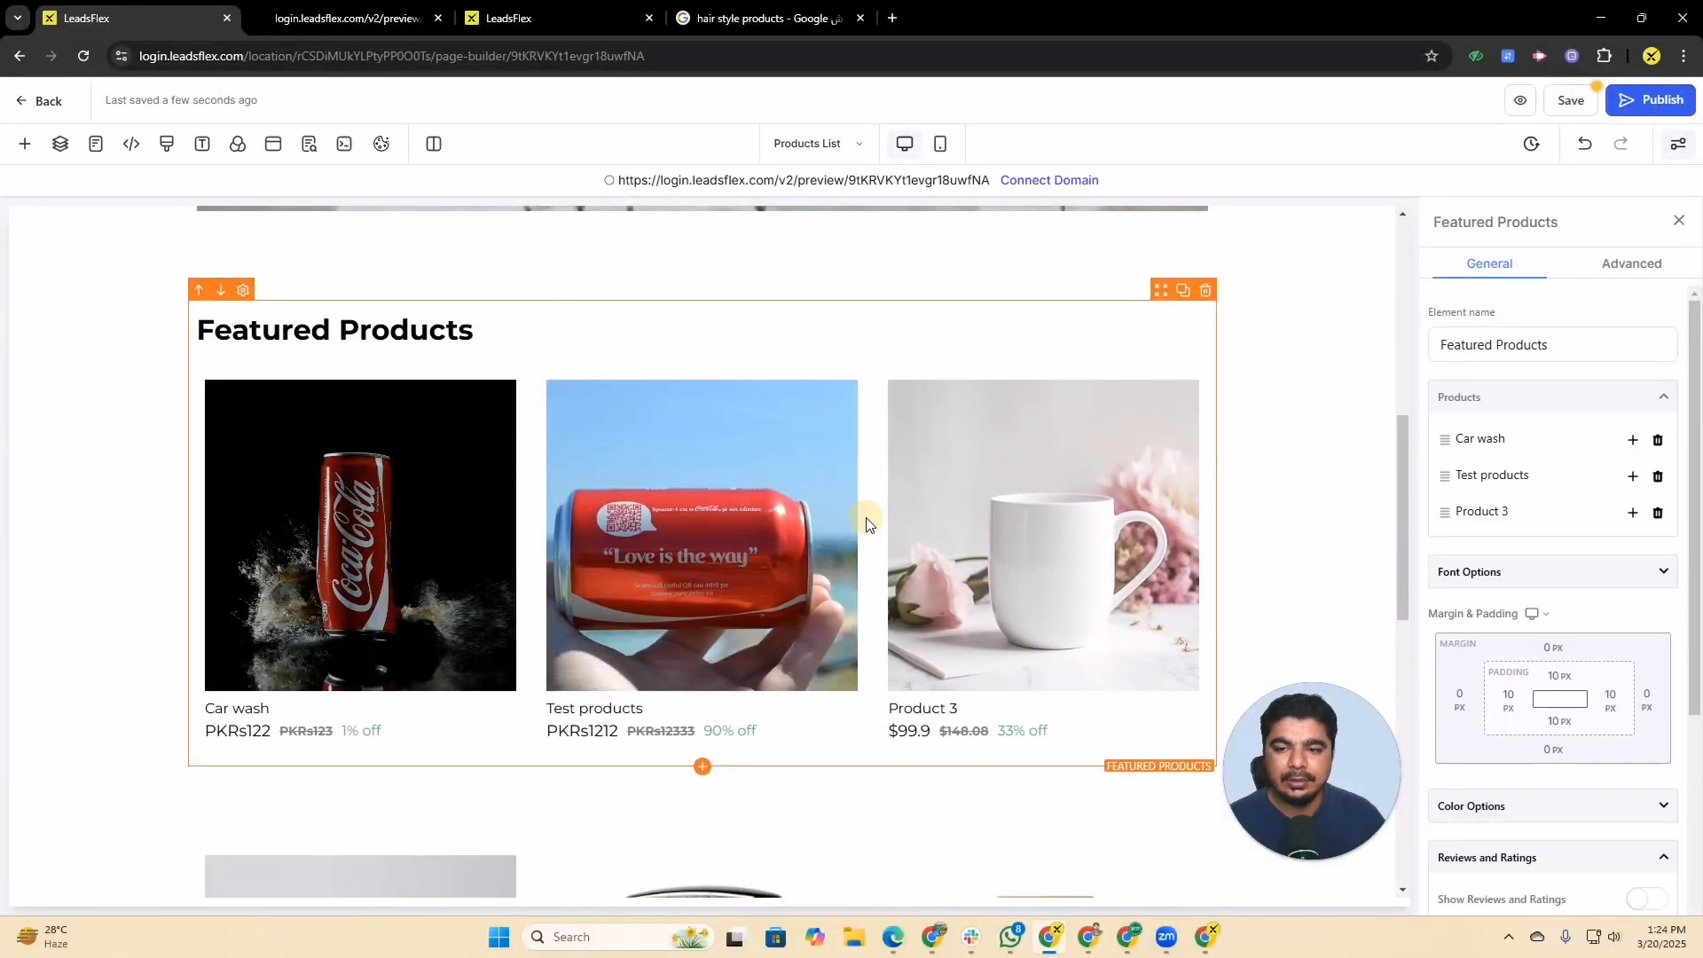
scroll(861, 510, up, 5)
click(856, 488)
scroll(1107, 454, up, 3)
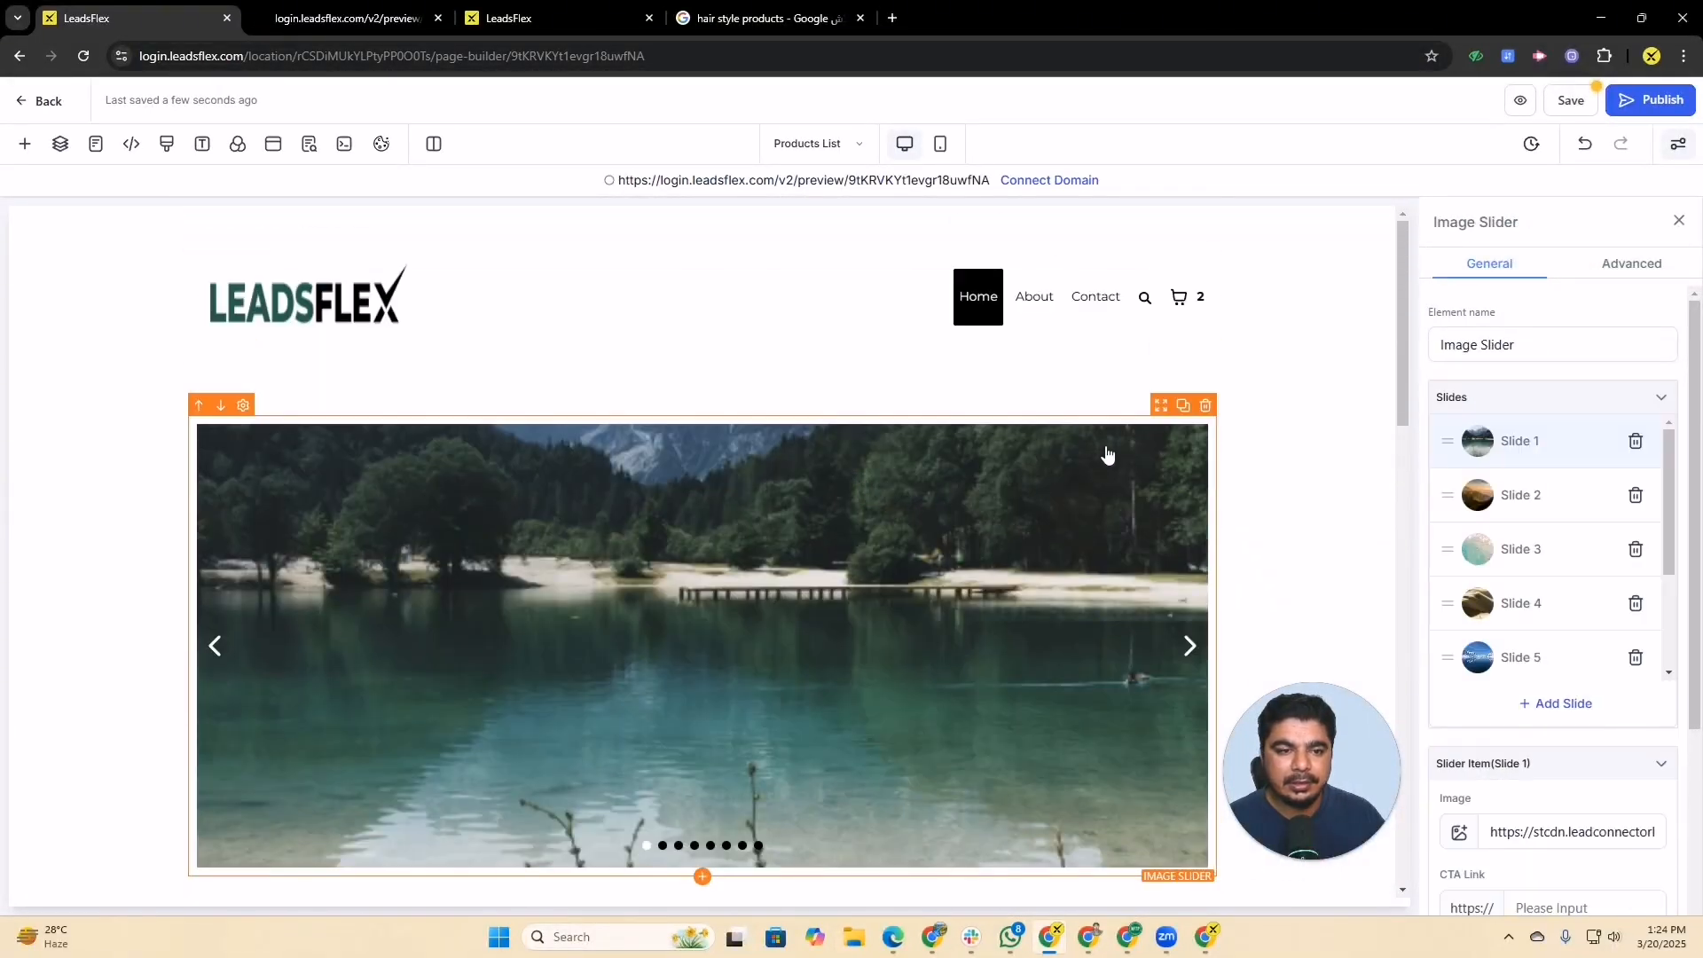
click(1205, 406)
Insert the light prebuilt Welcome section "Main Headline for Sales Message & Customer Avatar" above the empty row
click(734, 460)
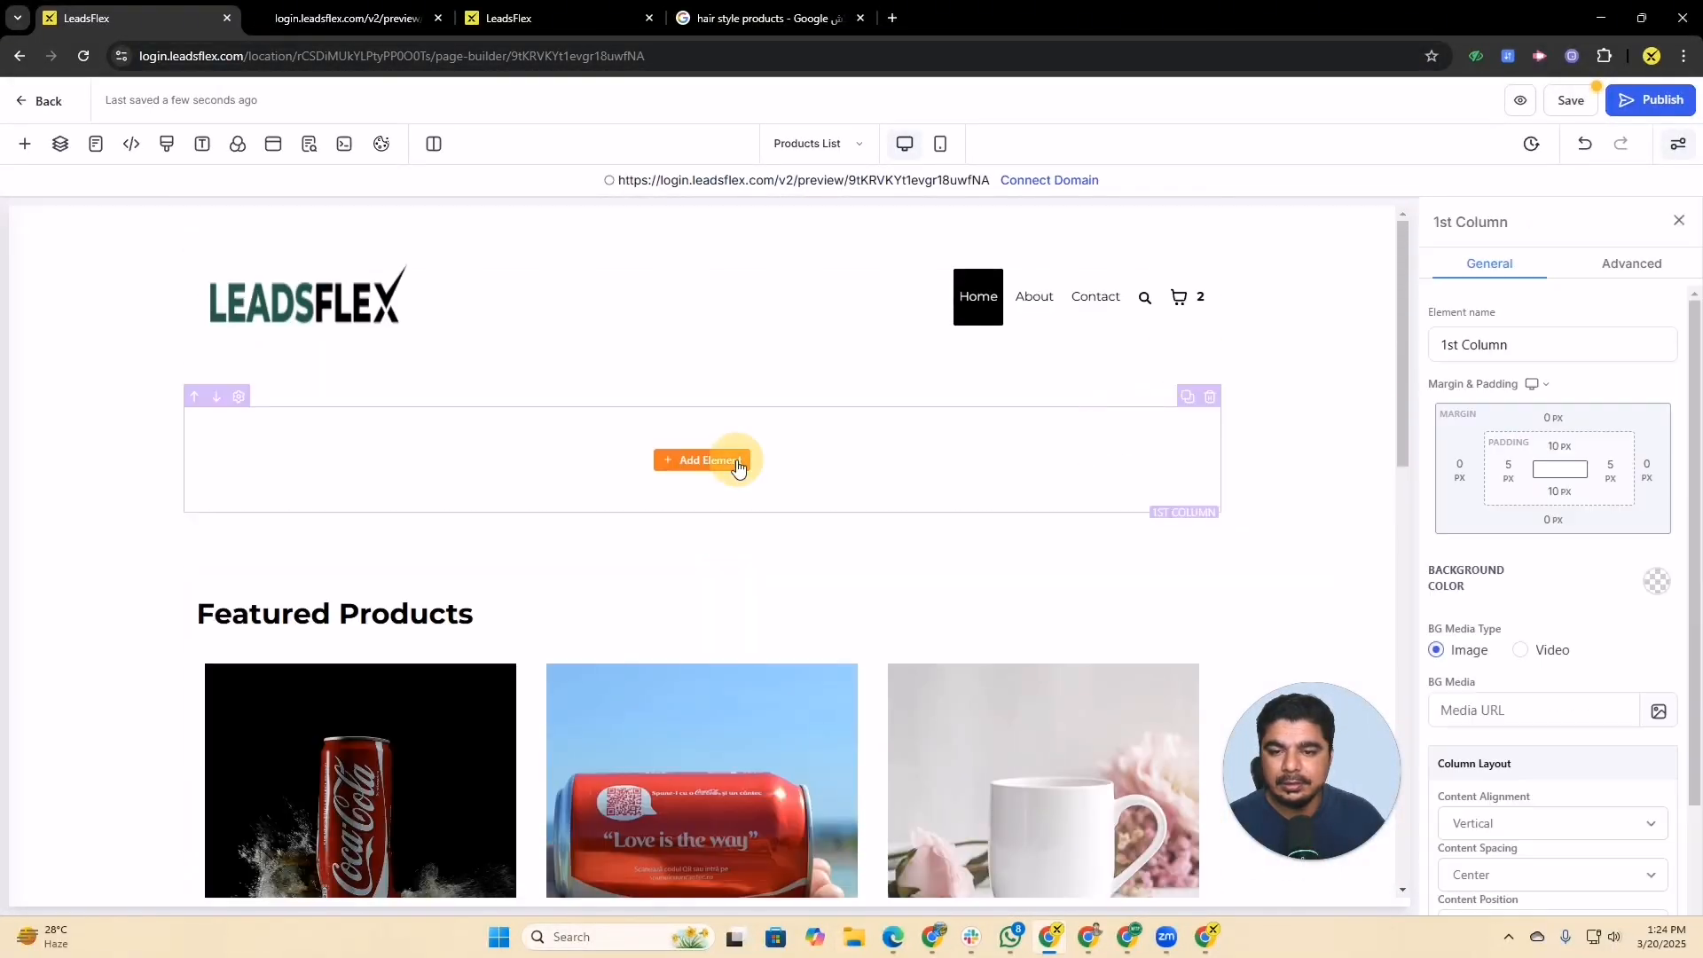
click(60, 486)
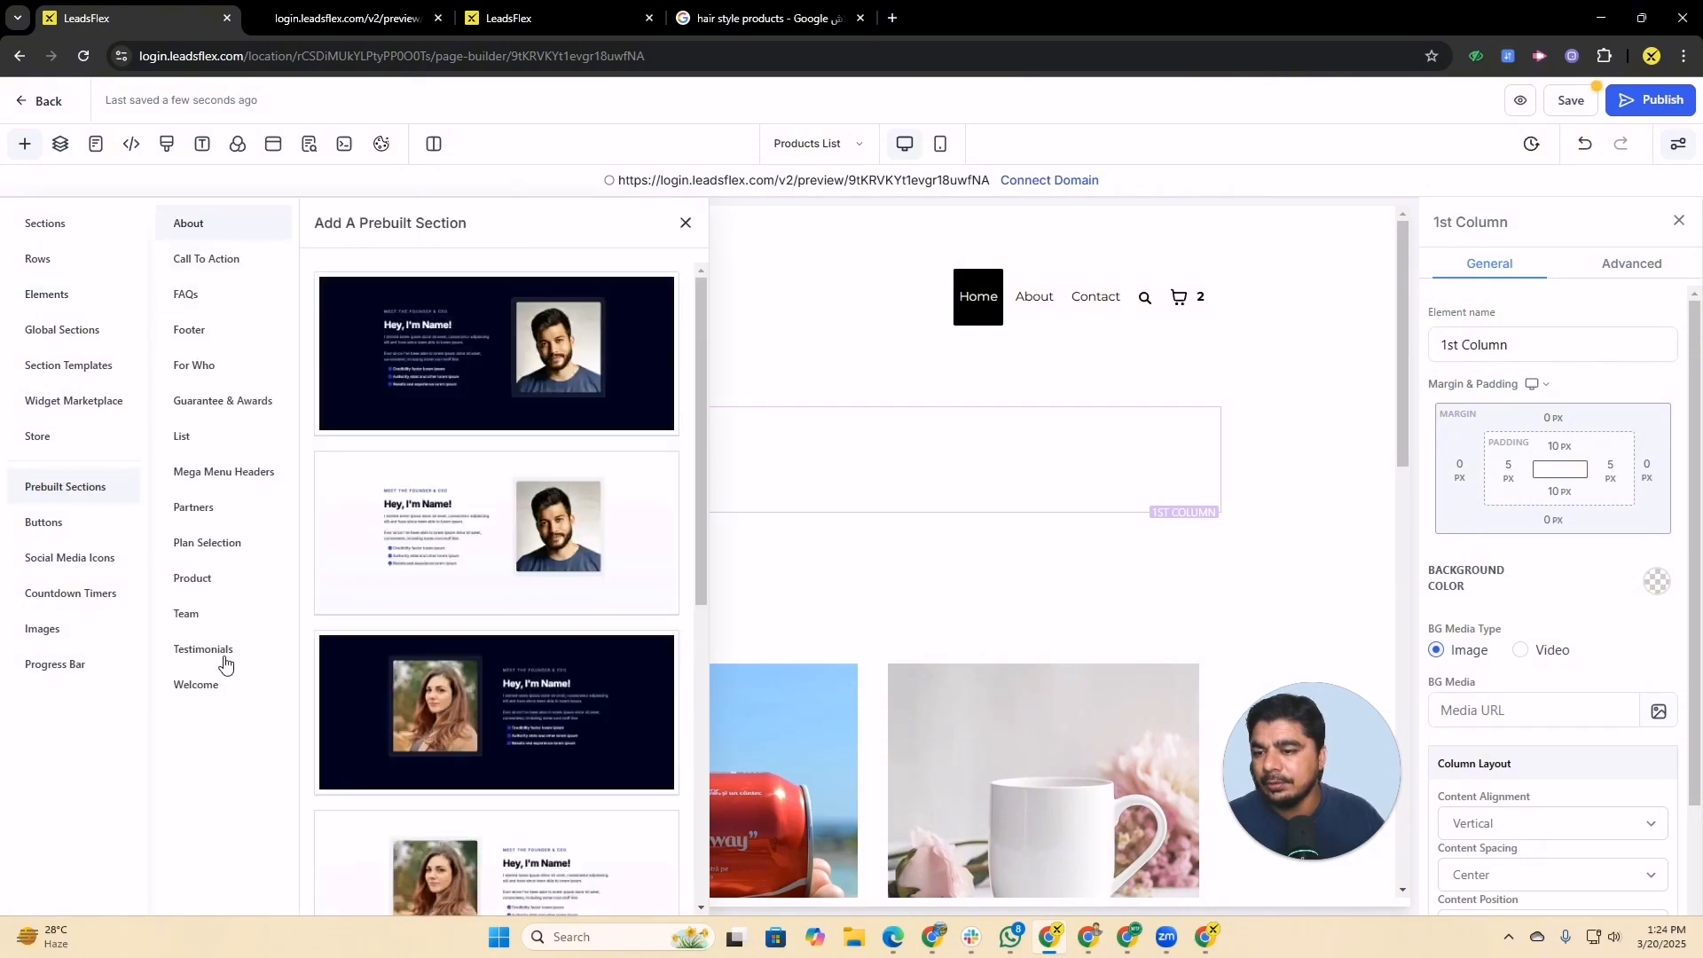
click(205, 585)
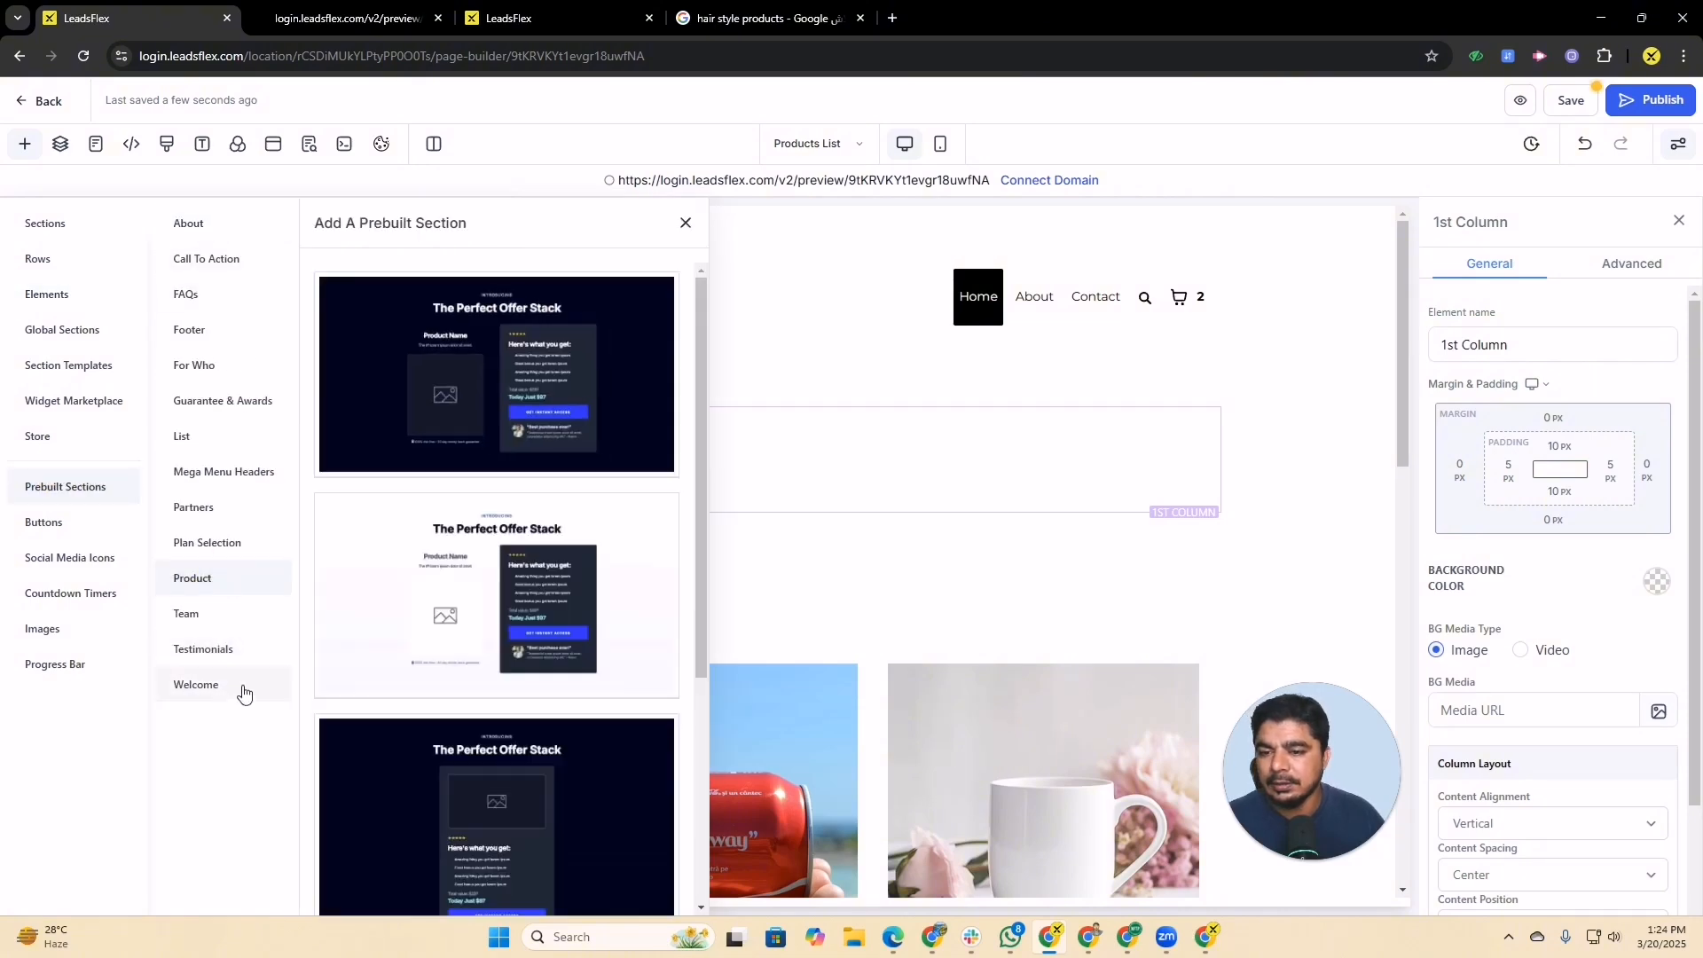
scroll(459, 565, down, 4)
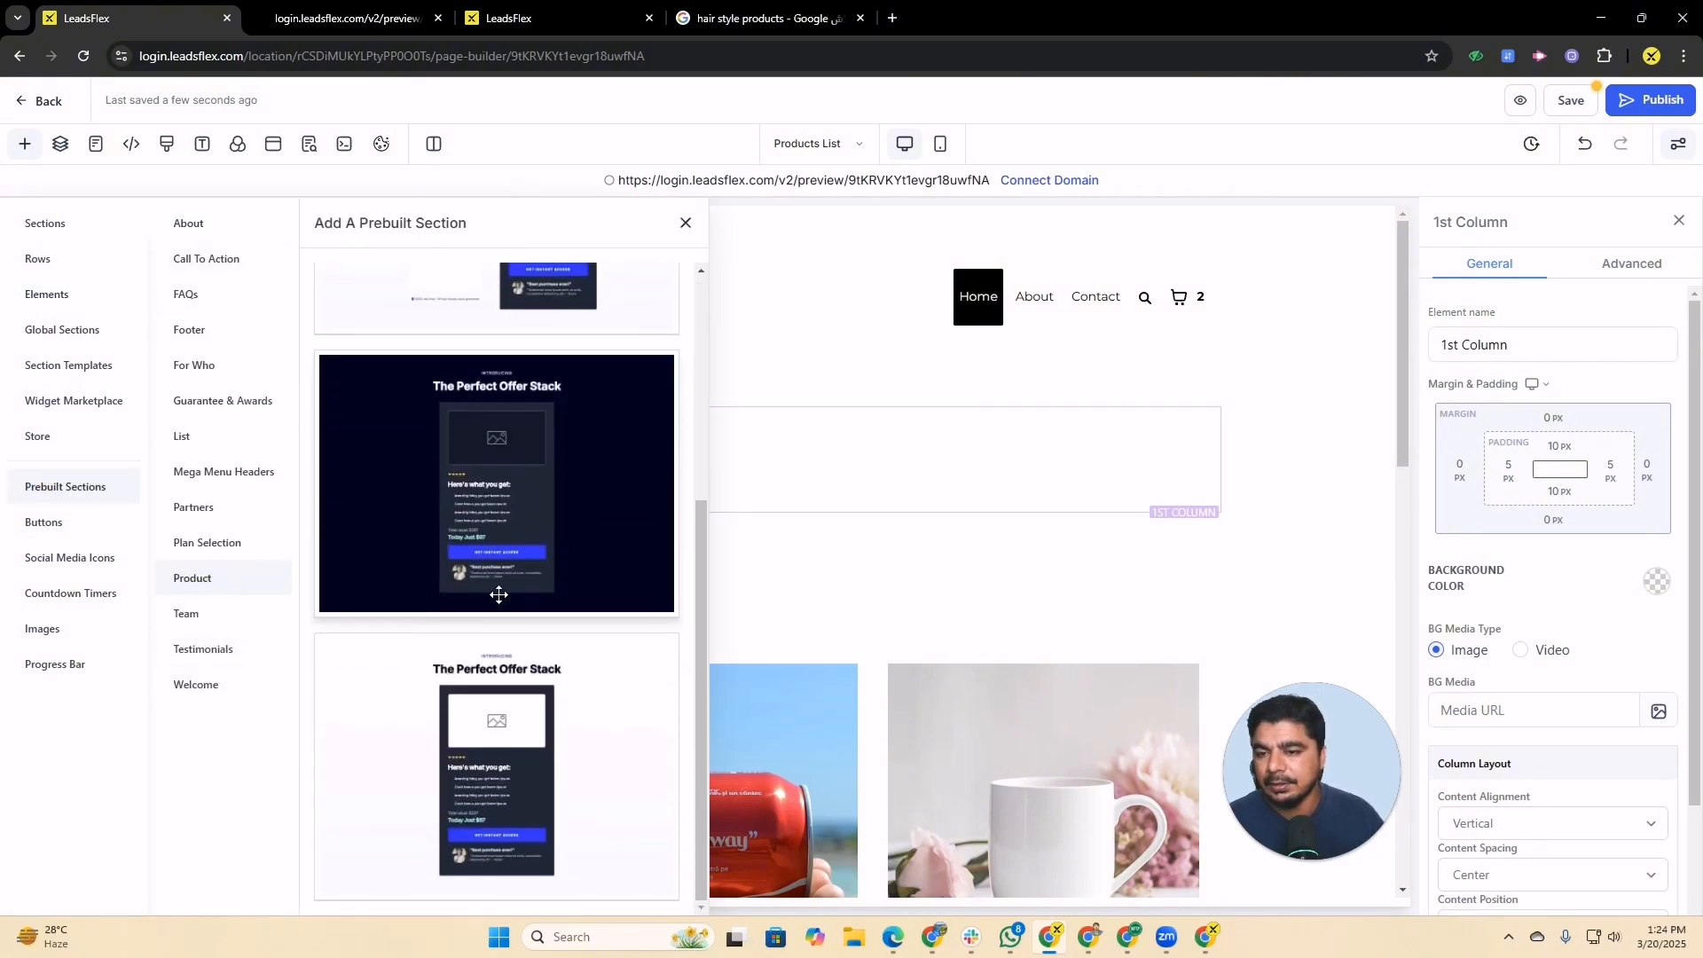
click(190, 614)
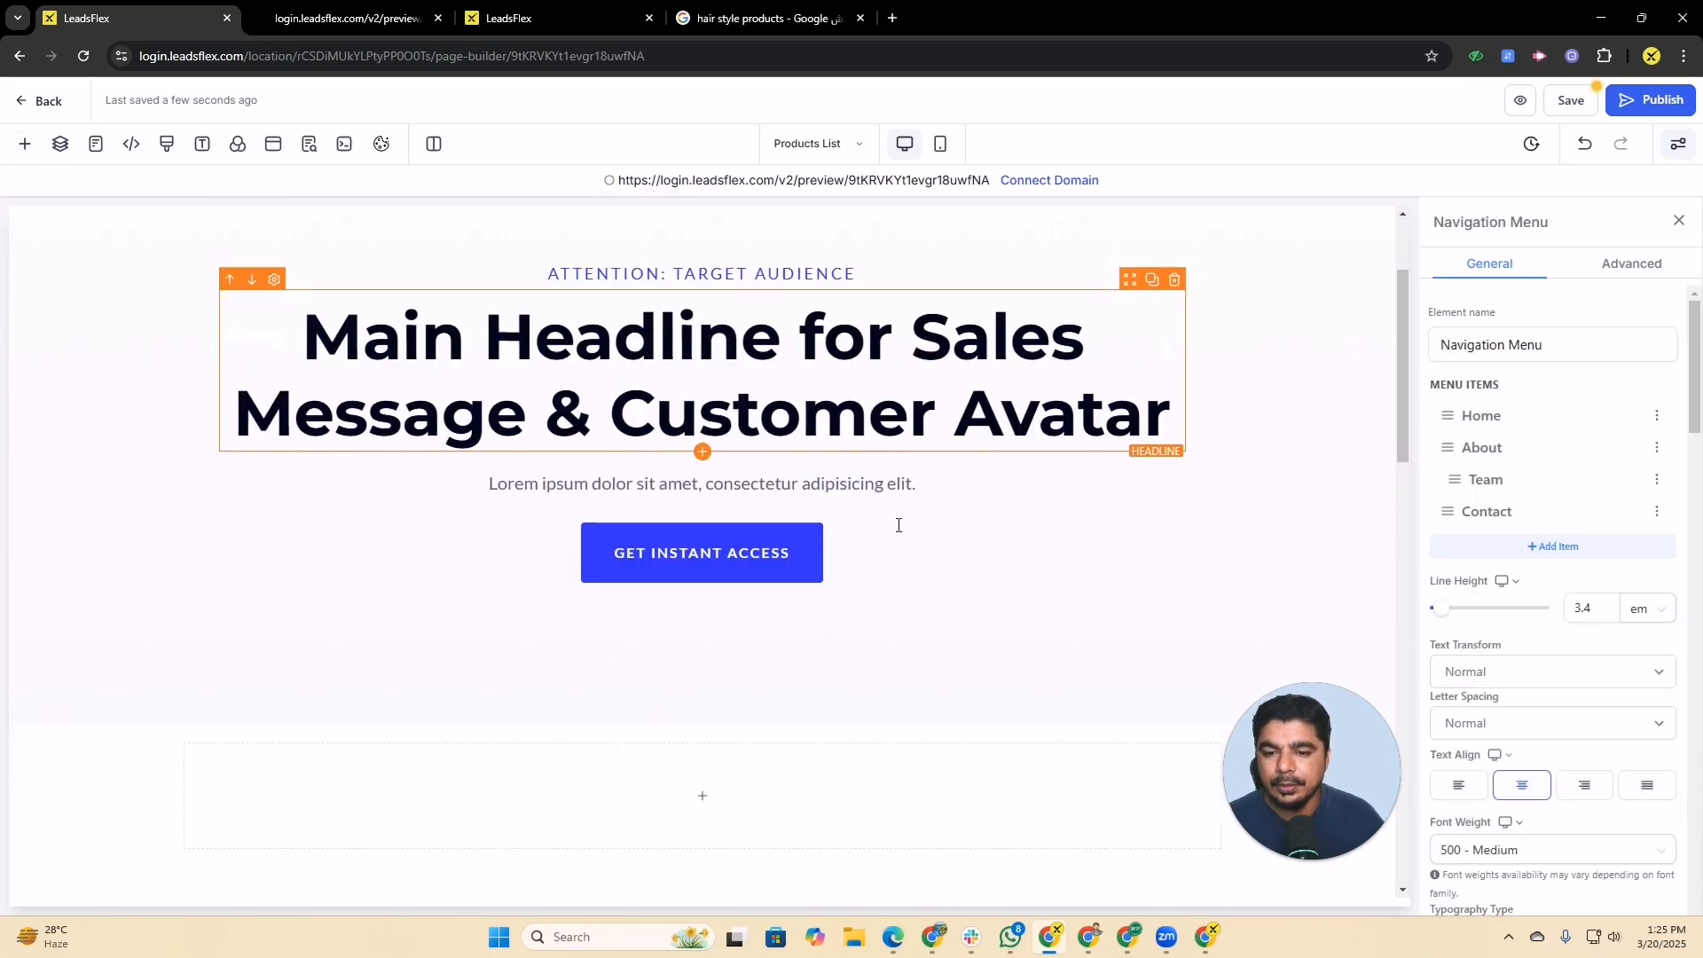
Insert the dark two-column prebuilt Product section "The Perfect Offer Stack" above the empty row and select its image placeholder
scroll(899, 525, down, 4)
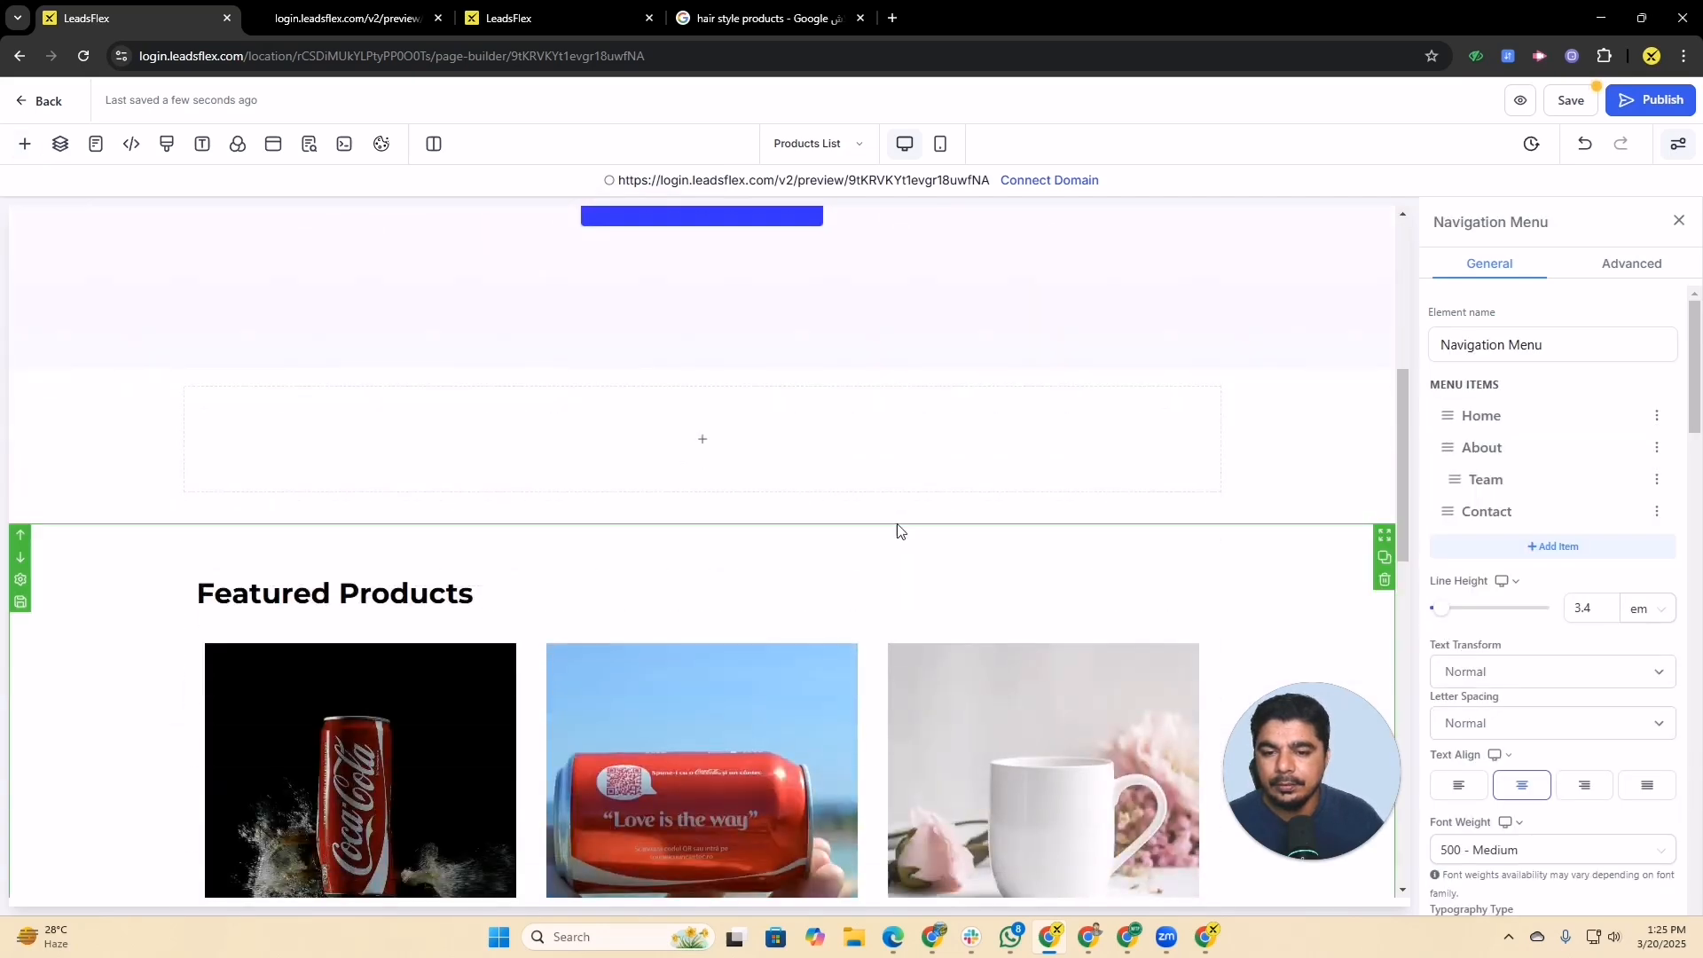
click(695, 442)
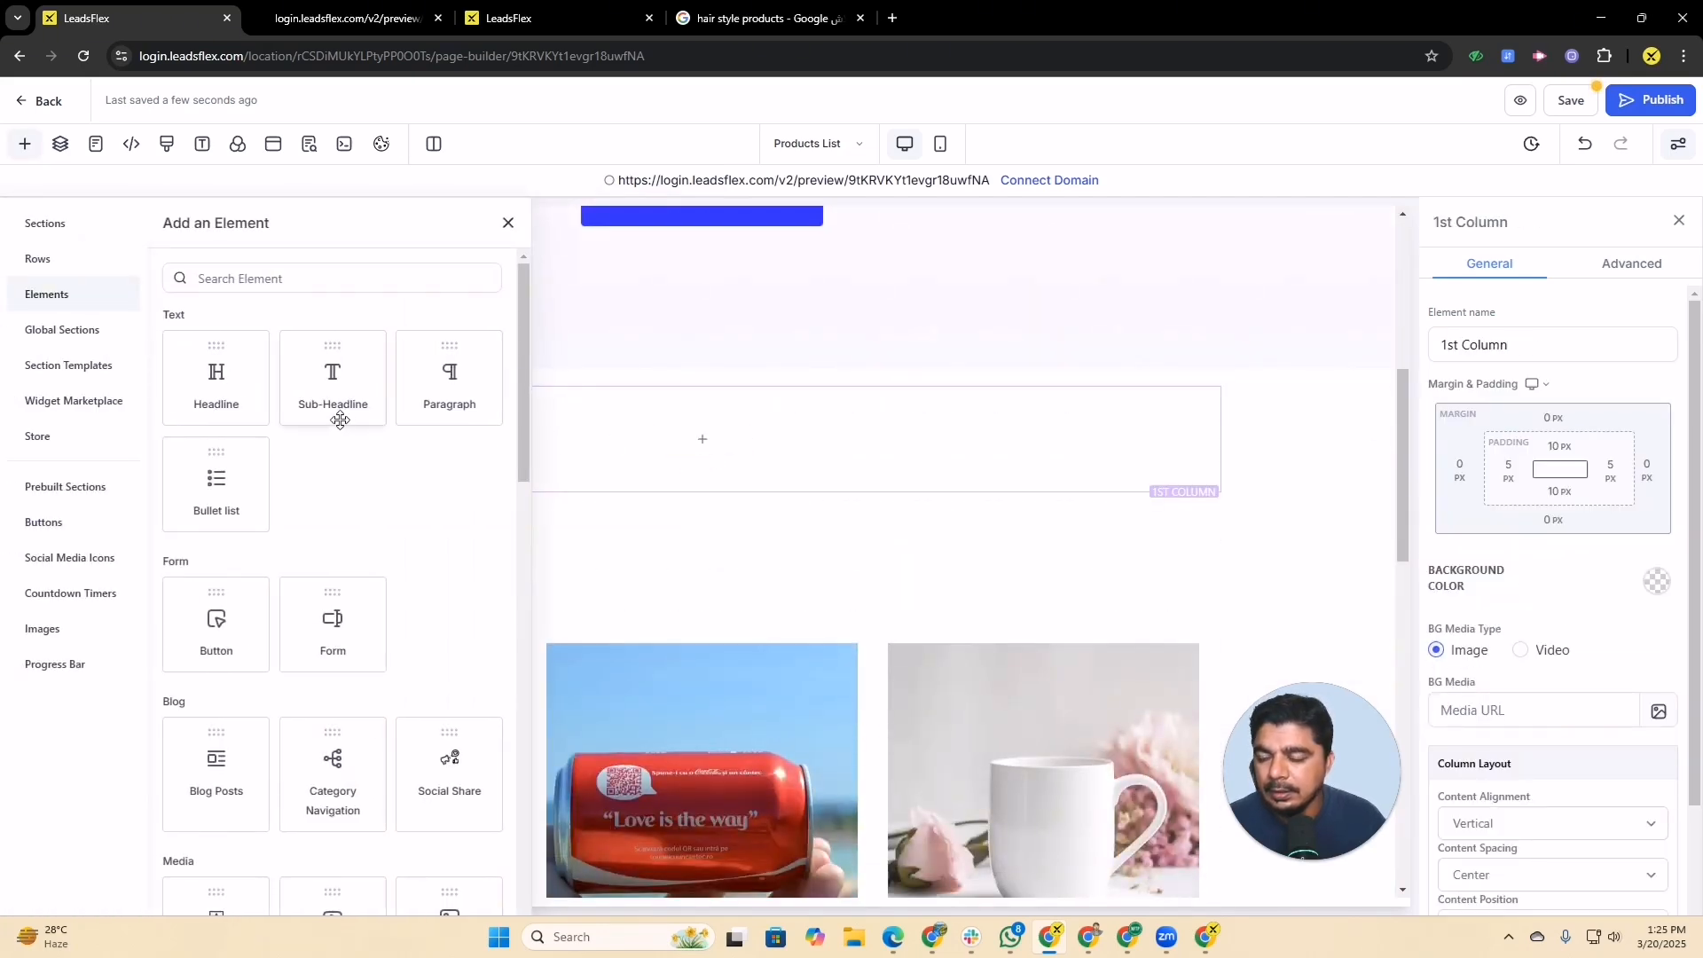
click(79, 488)
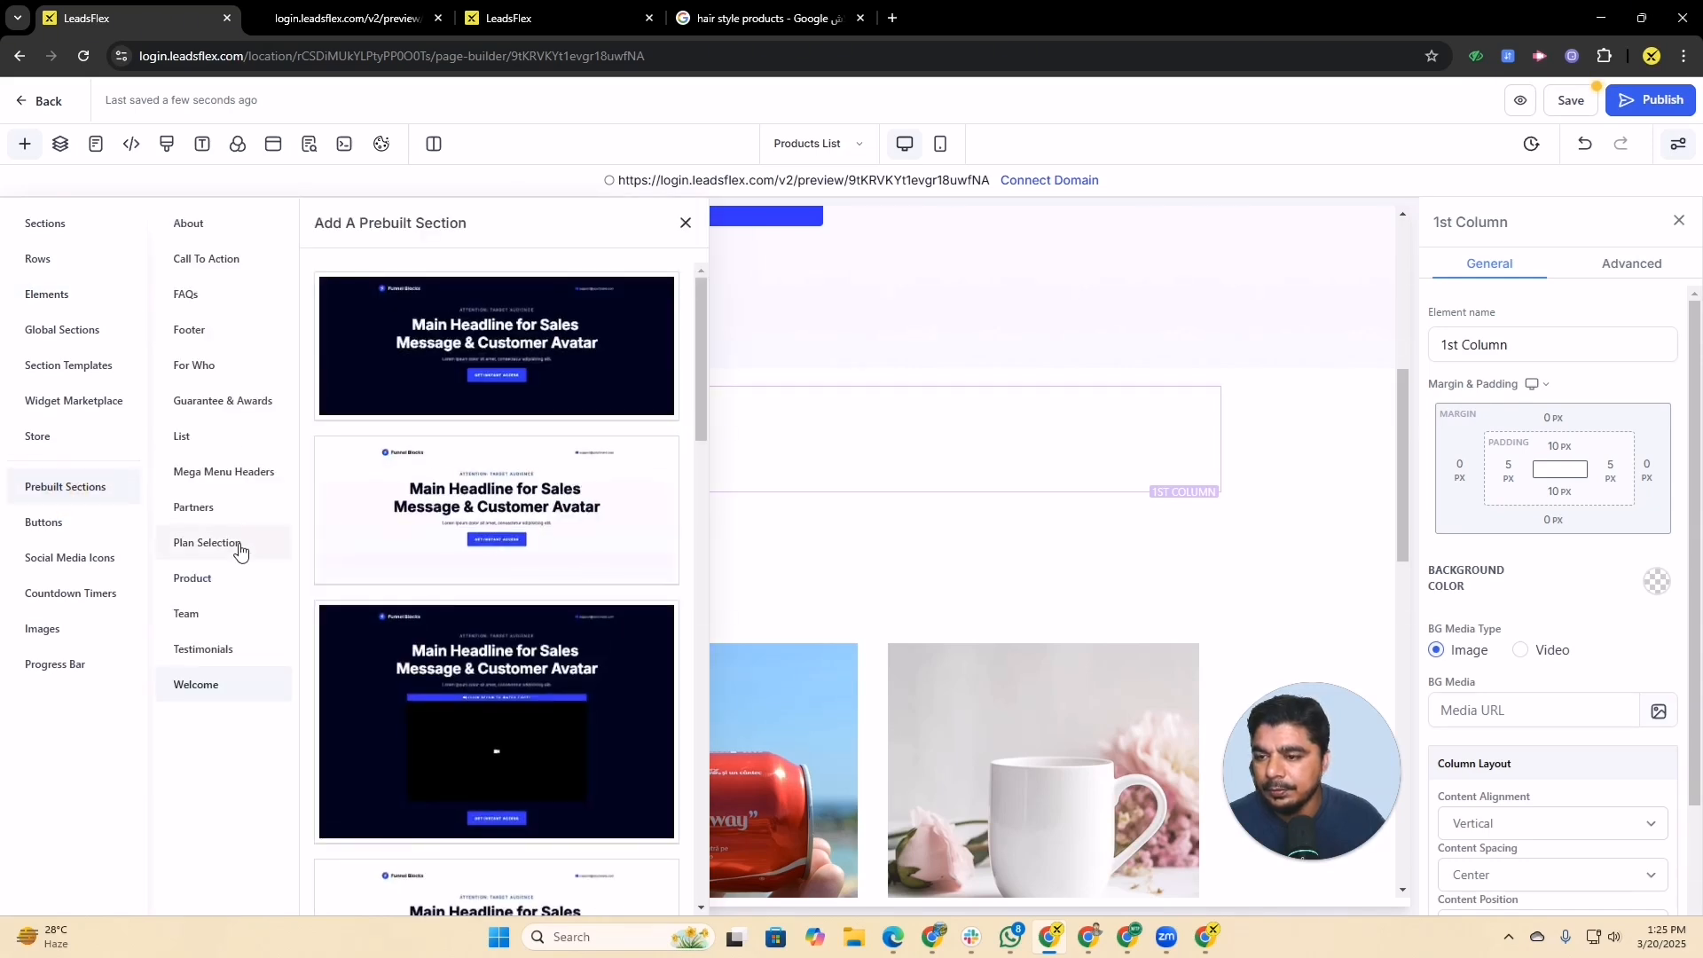
click(211, 580)
scroll(549, 489, down, 5)
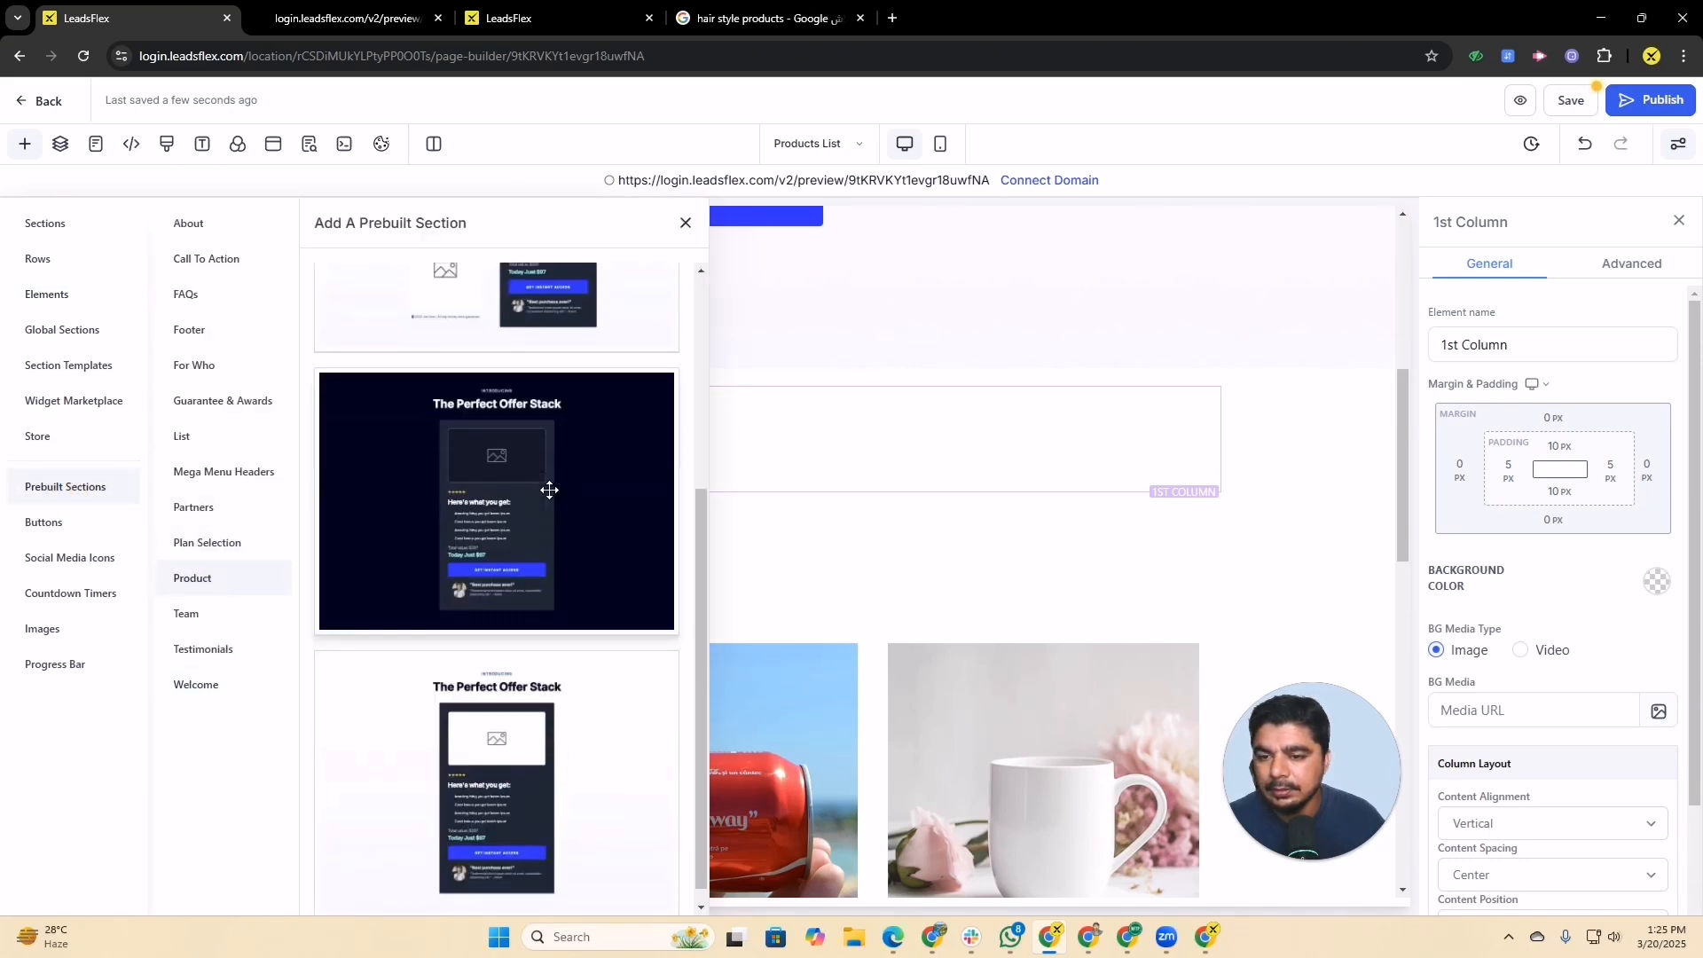
scroll(550, 490, up, 4)
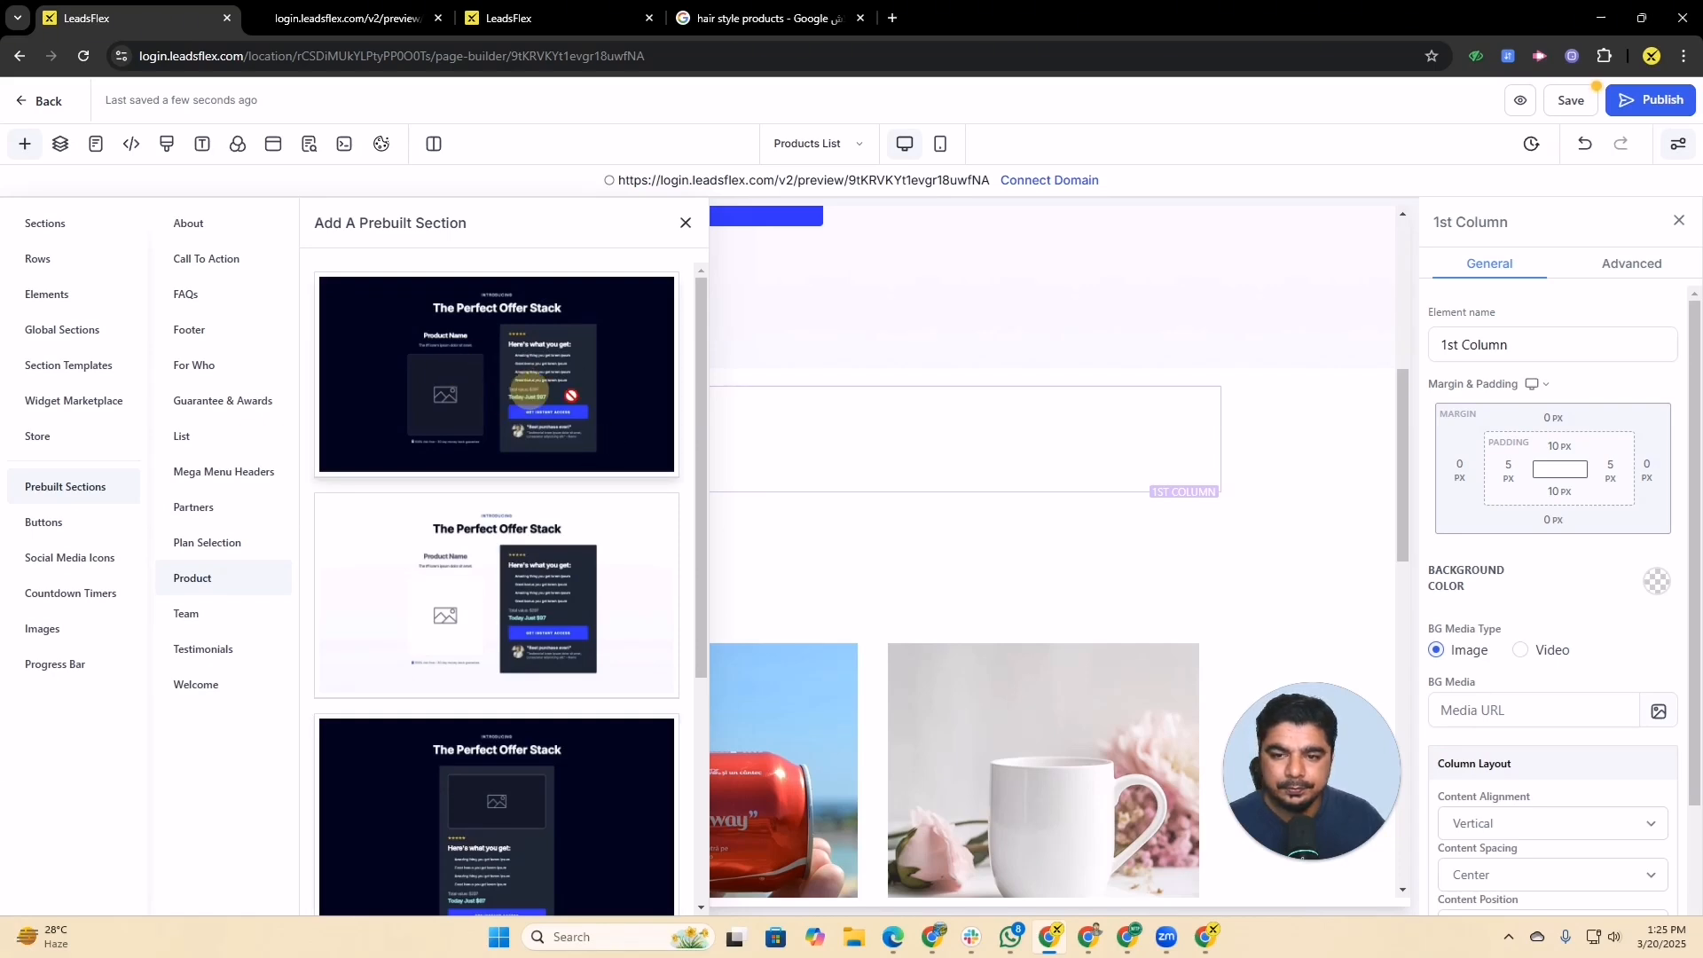
drag(571, 396, 1158, 534)
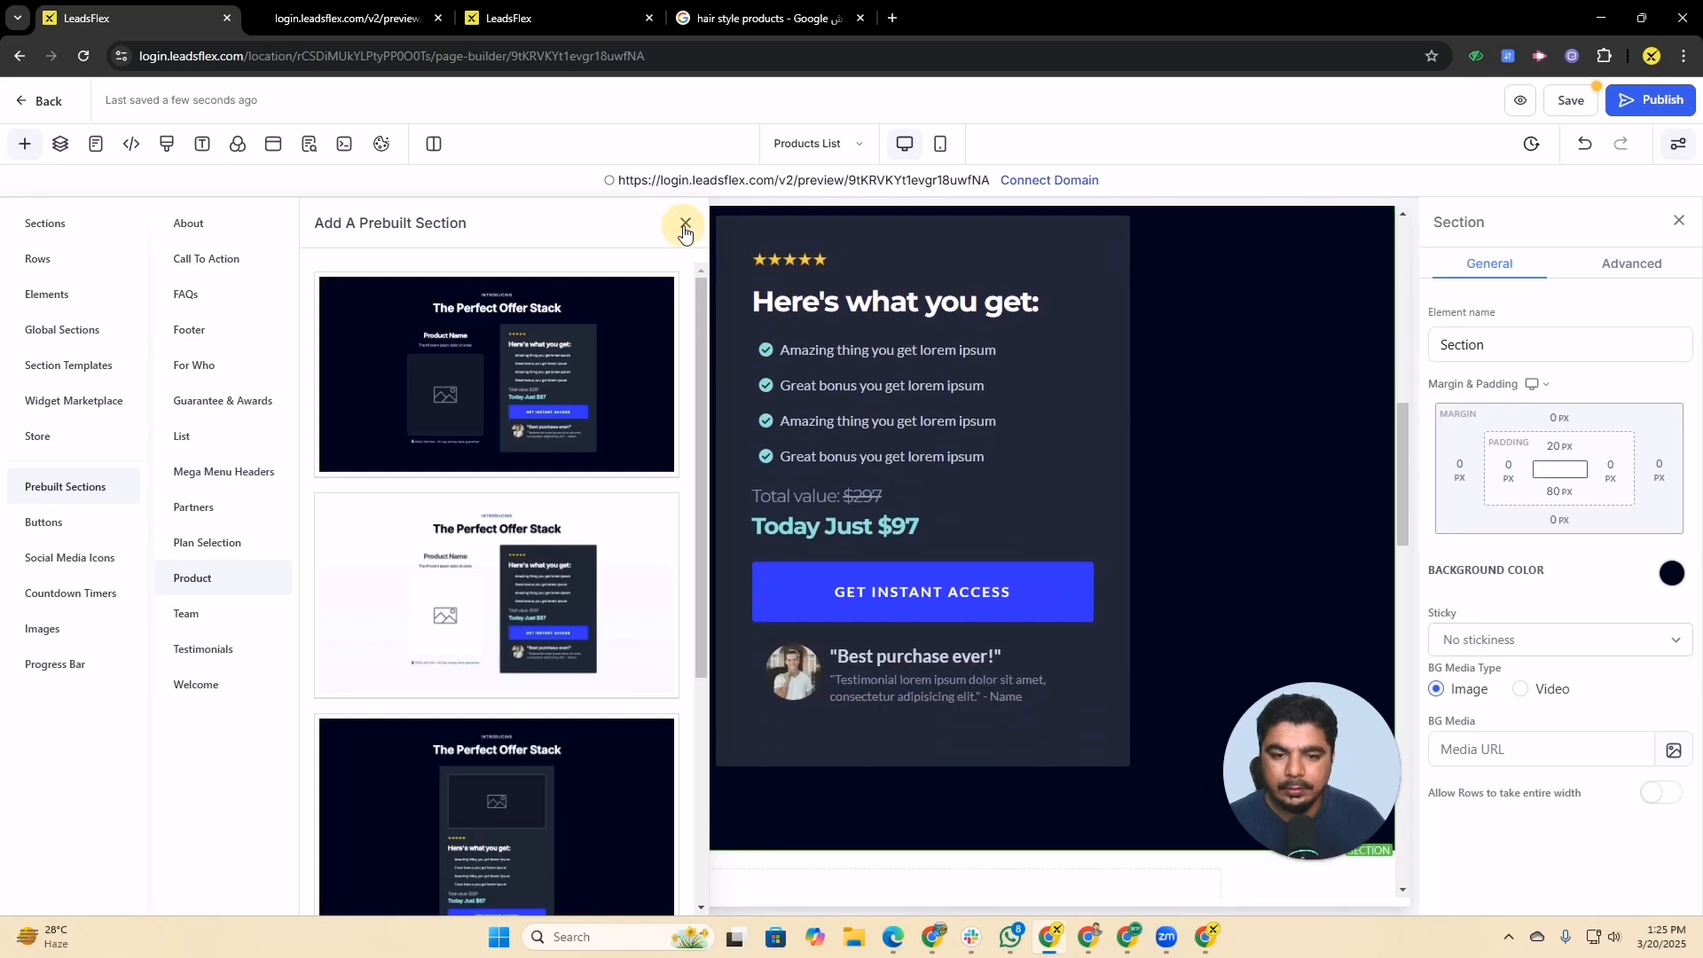
click(684, 225)
click(514, 510)
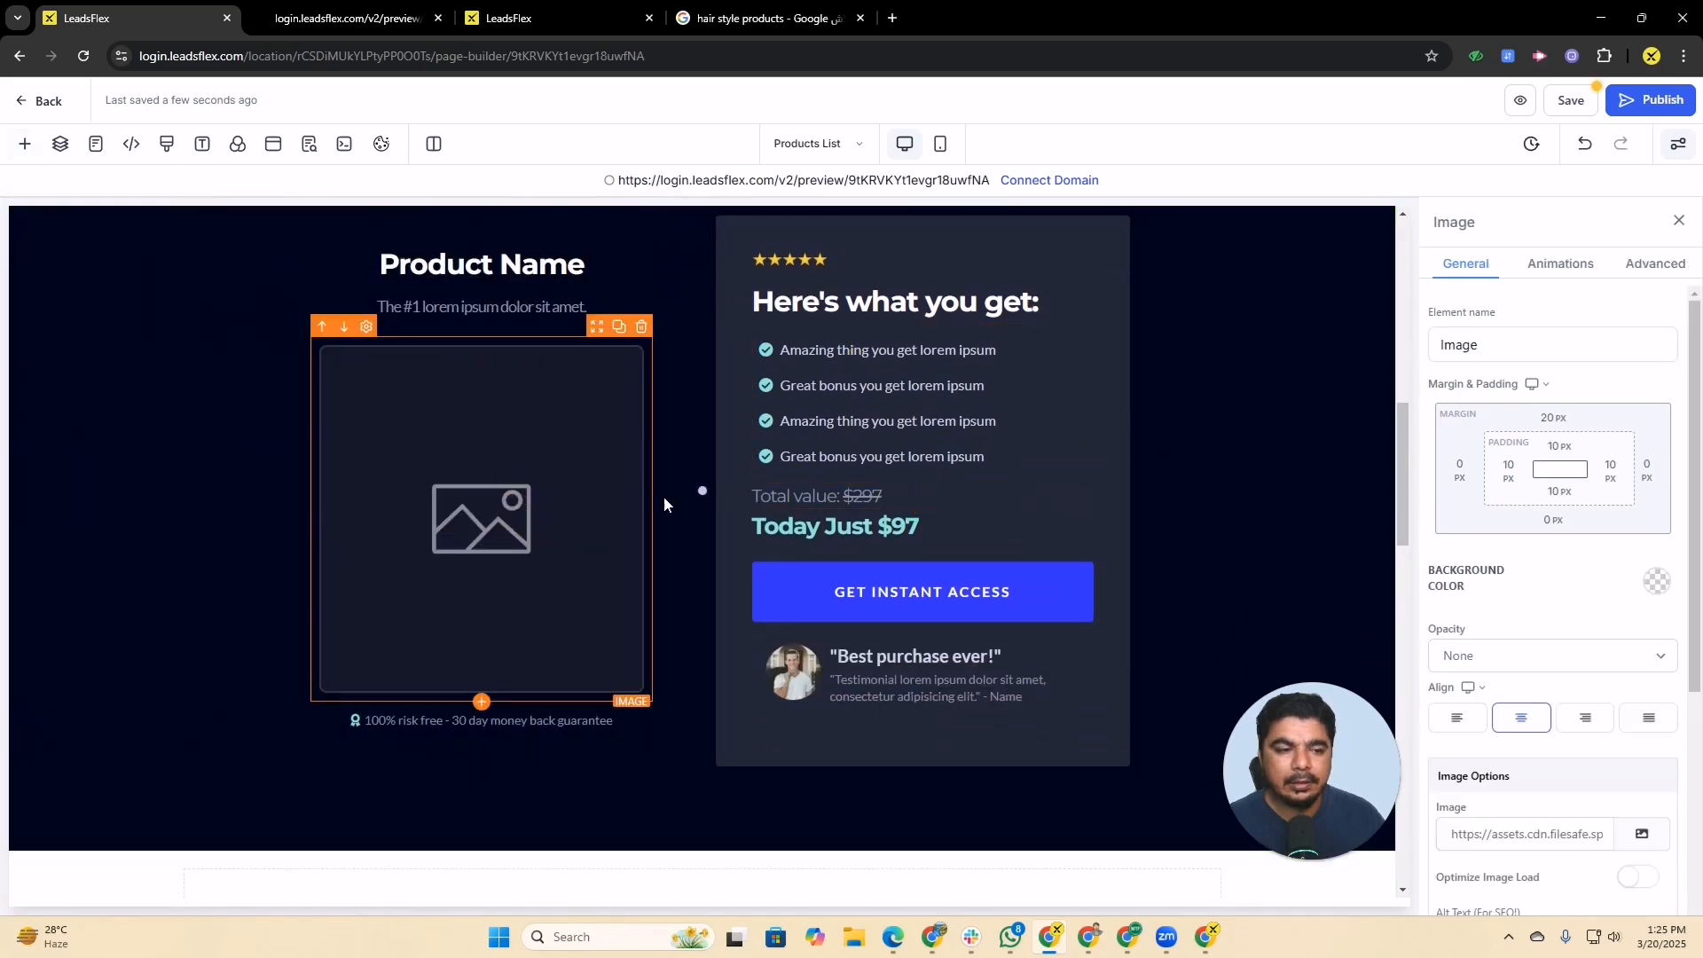
Add a full-width section with a 1 Column row at the end of the page, below the product list
scroll(982, 588, down, 9)
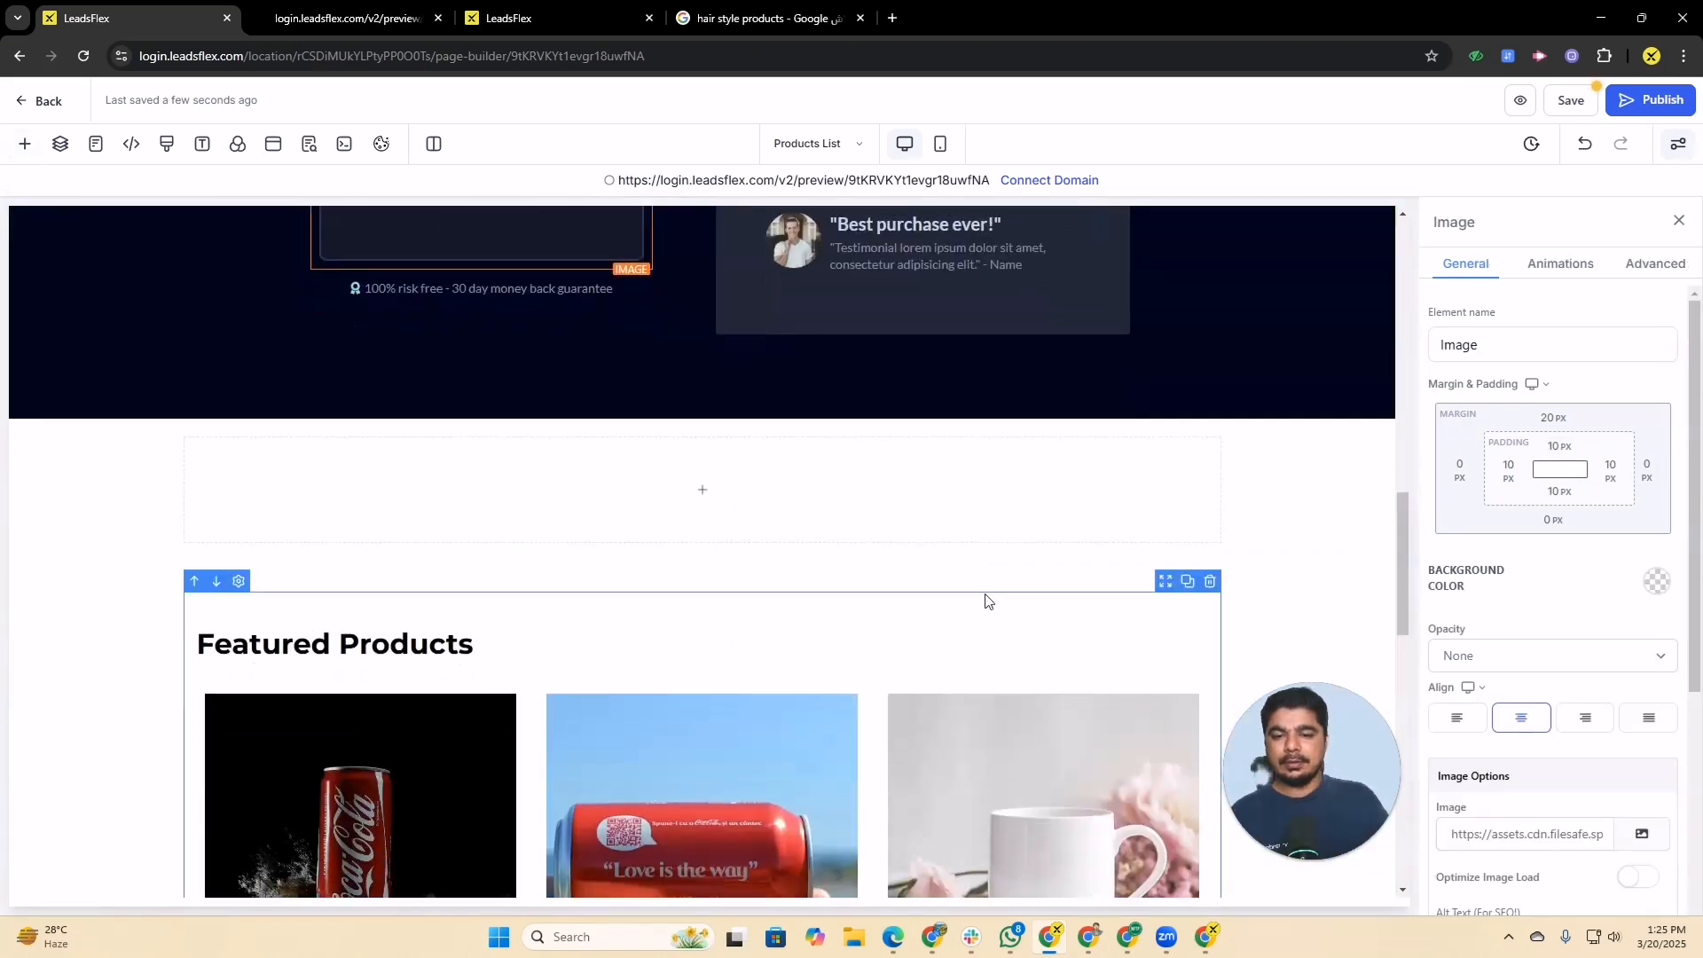
scroll(982, 588, down, 9)
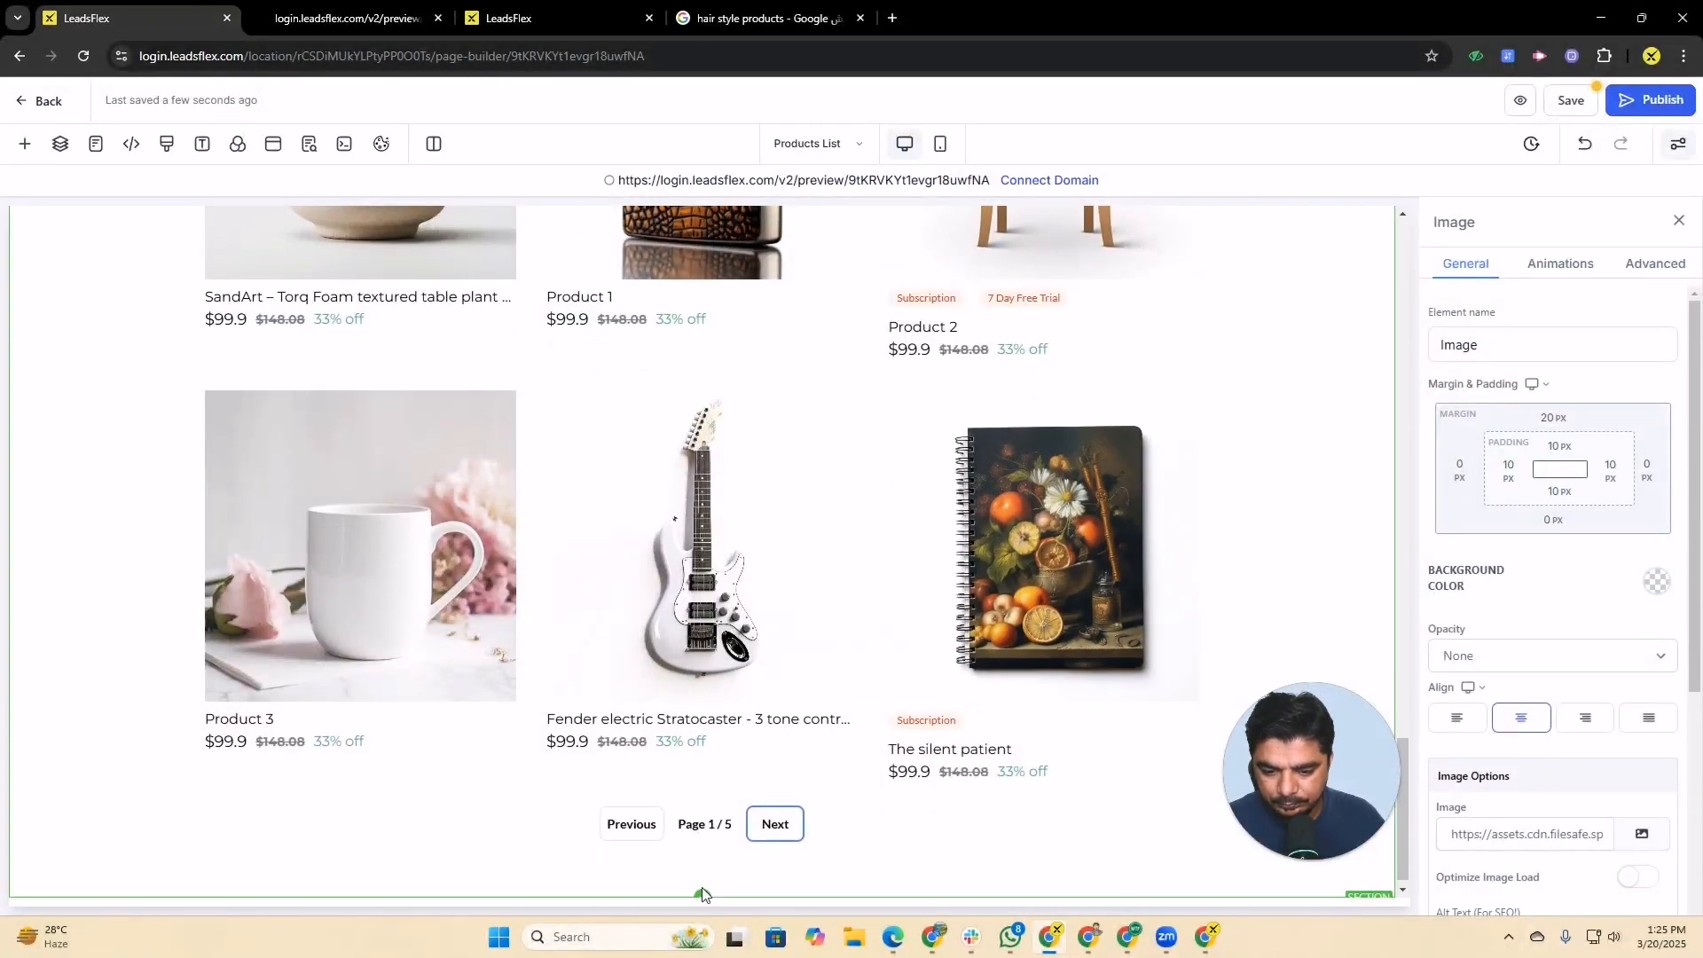
click(702, 896)
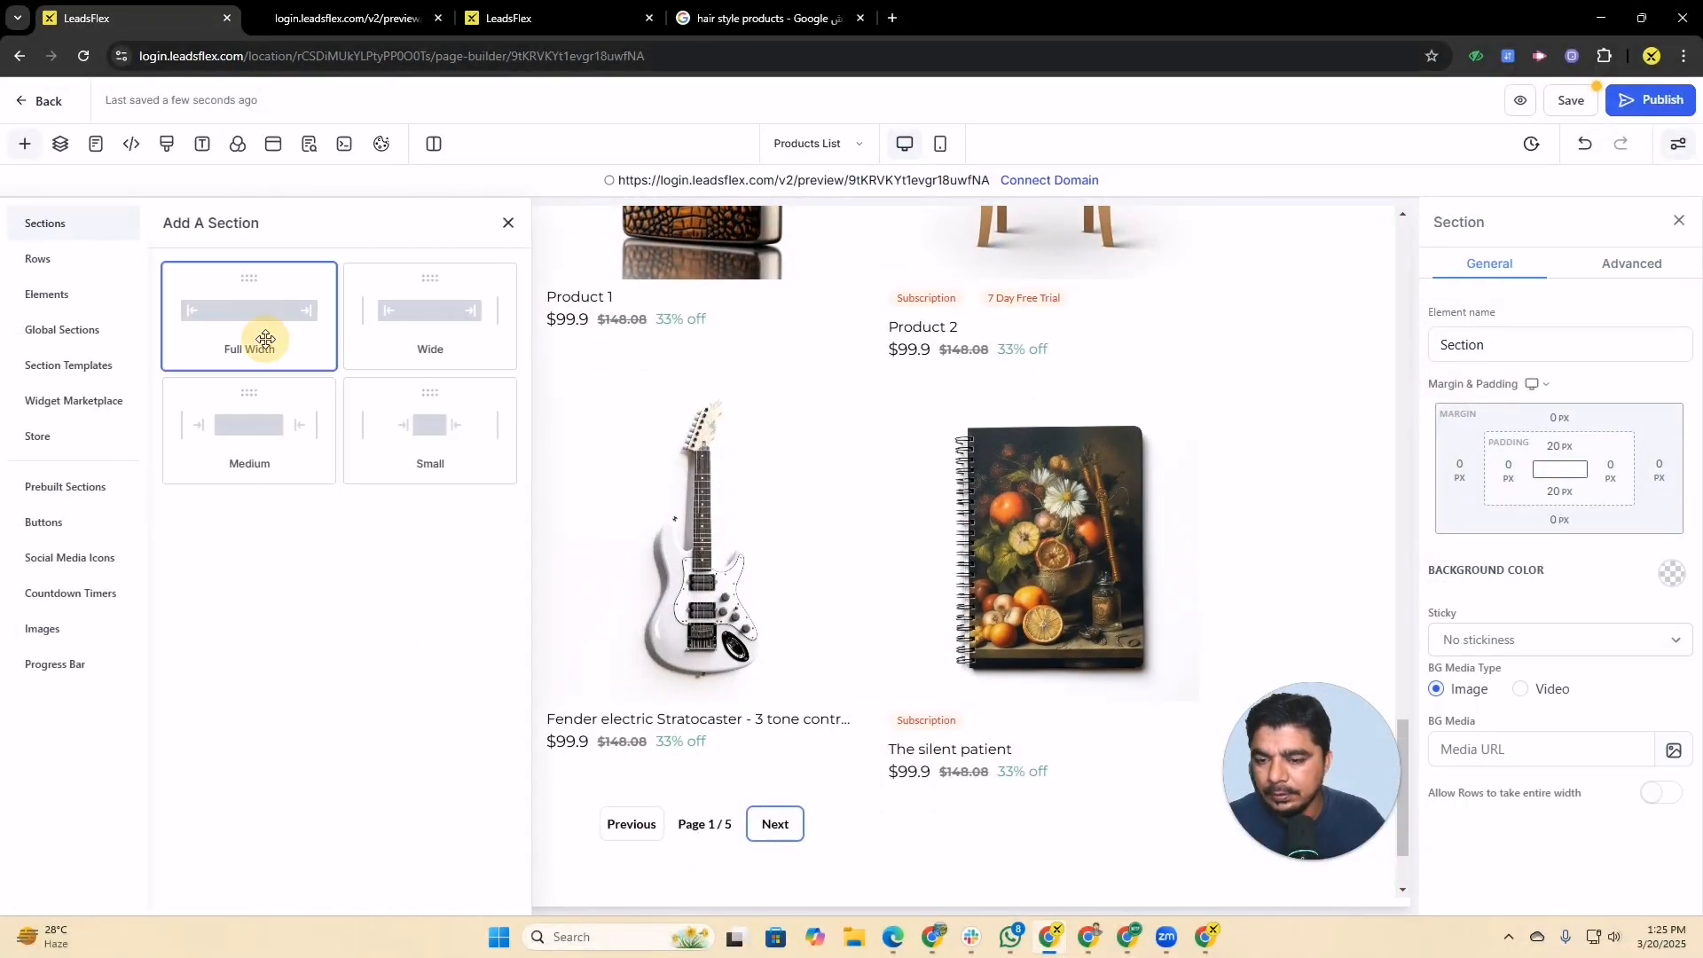
click(225, 324)
click(703, 828)
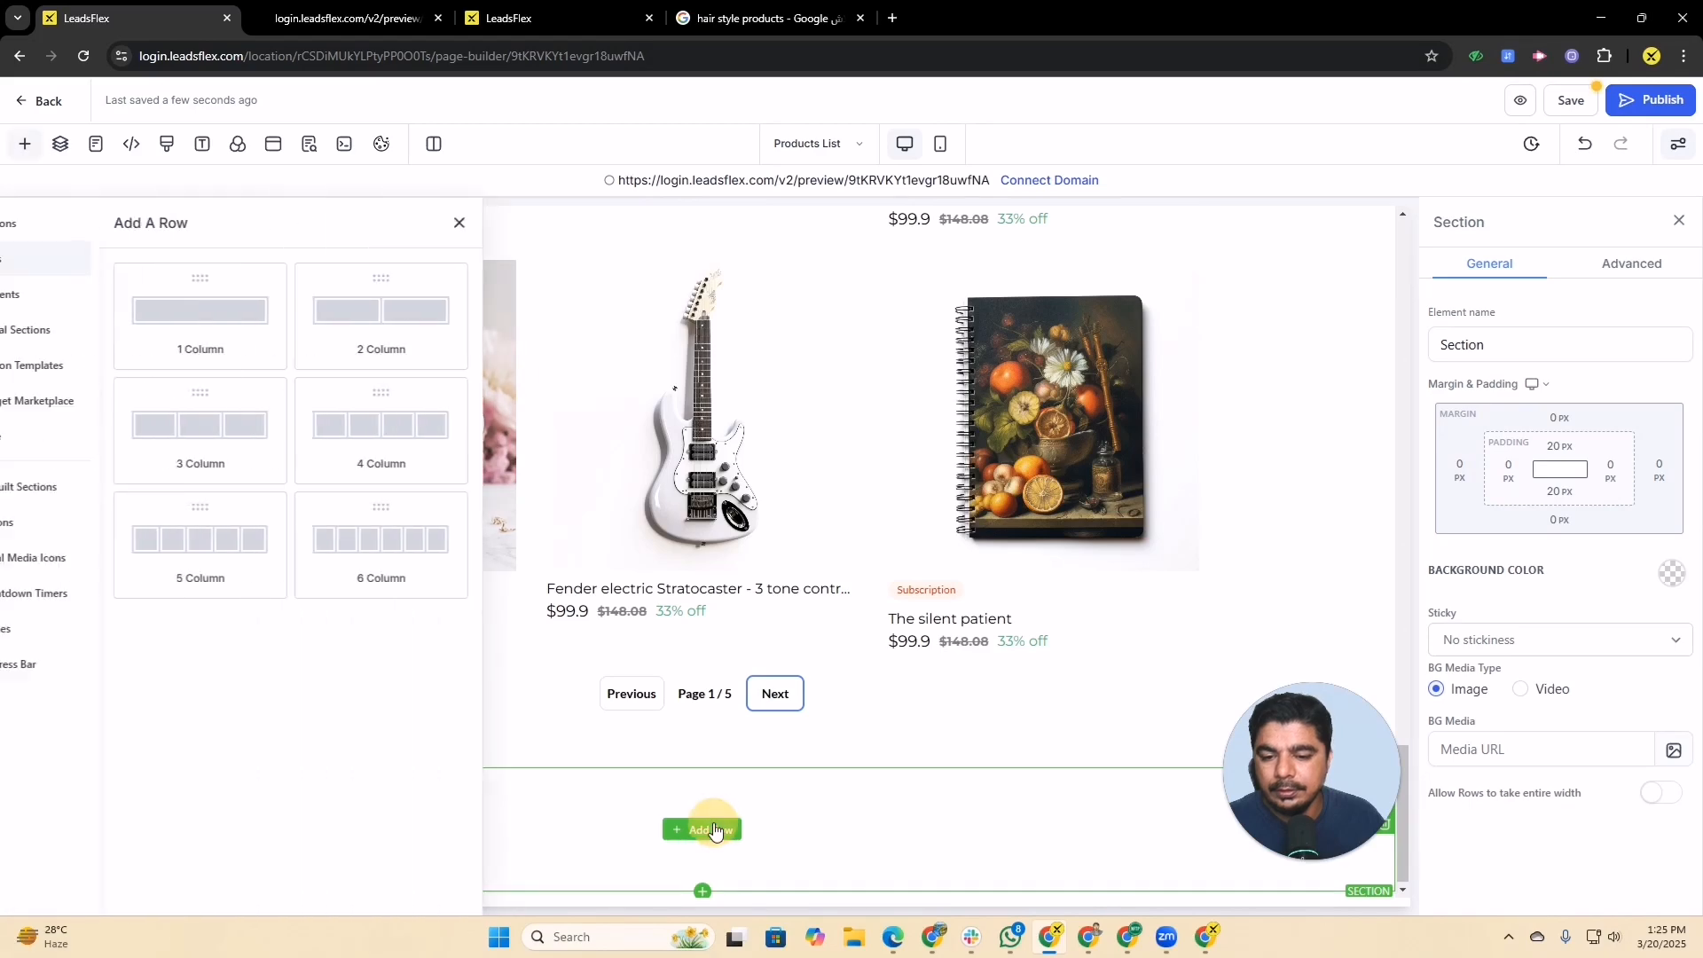
drag(302, 326, 697, 830)
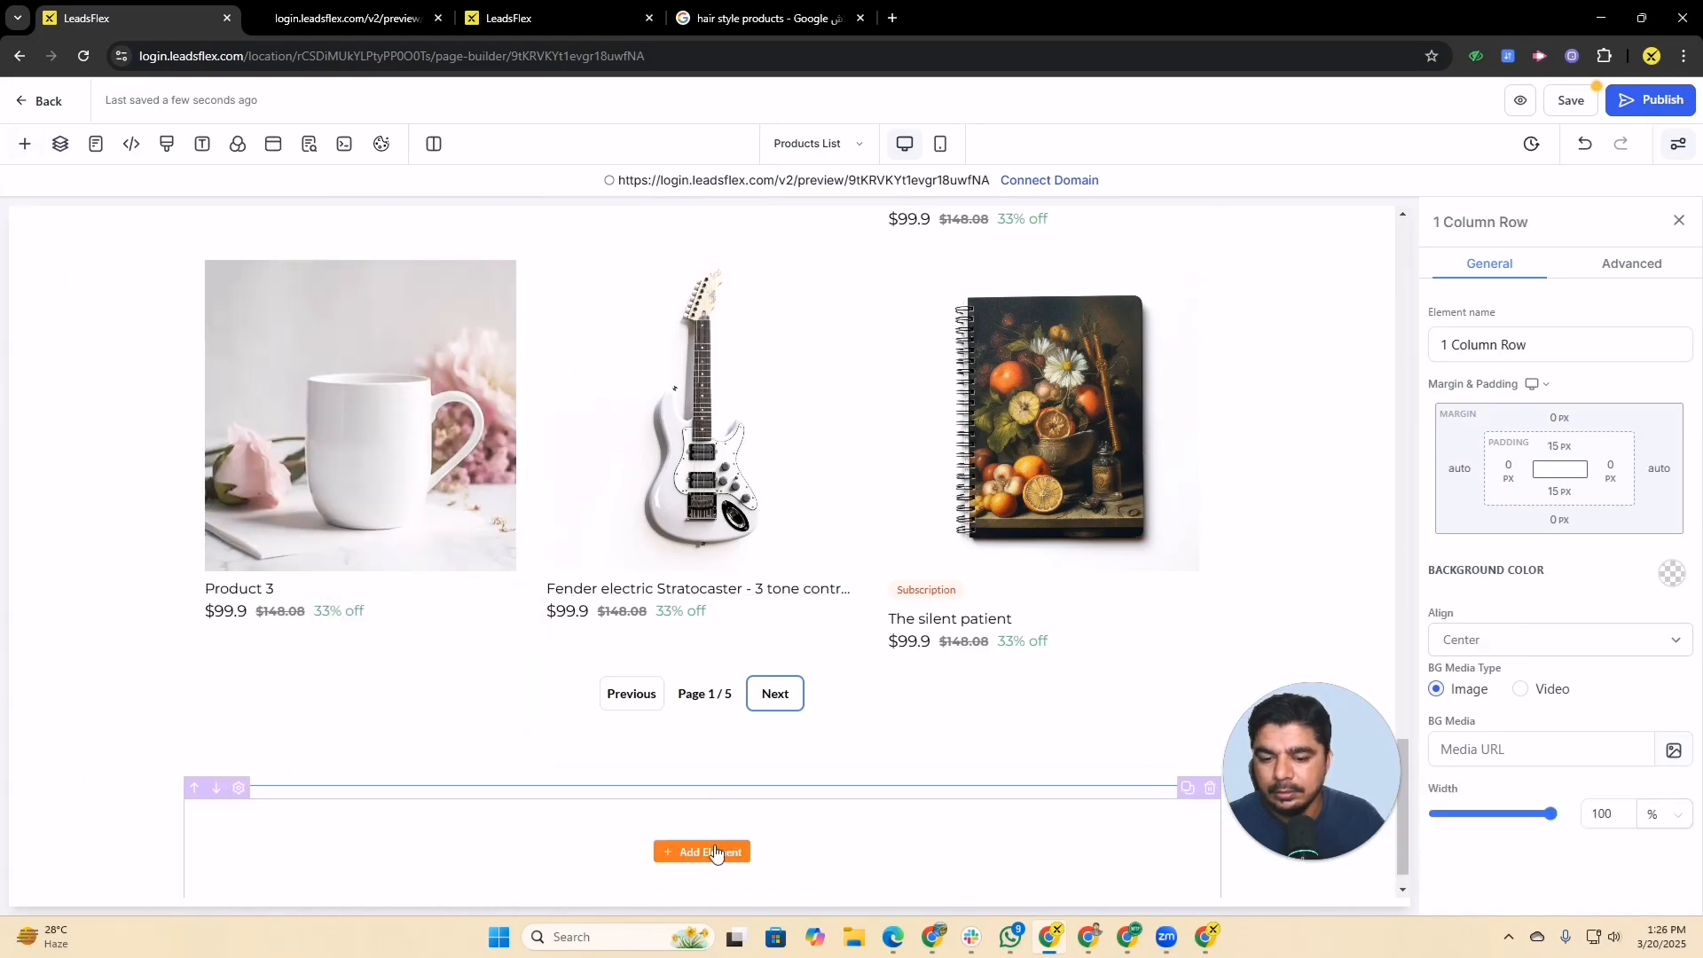
Insert the light prebuilt Footer section with Company, Customer Care, News and Legal link columns below the product list
click(697, 814)
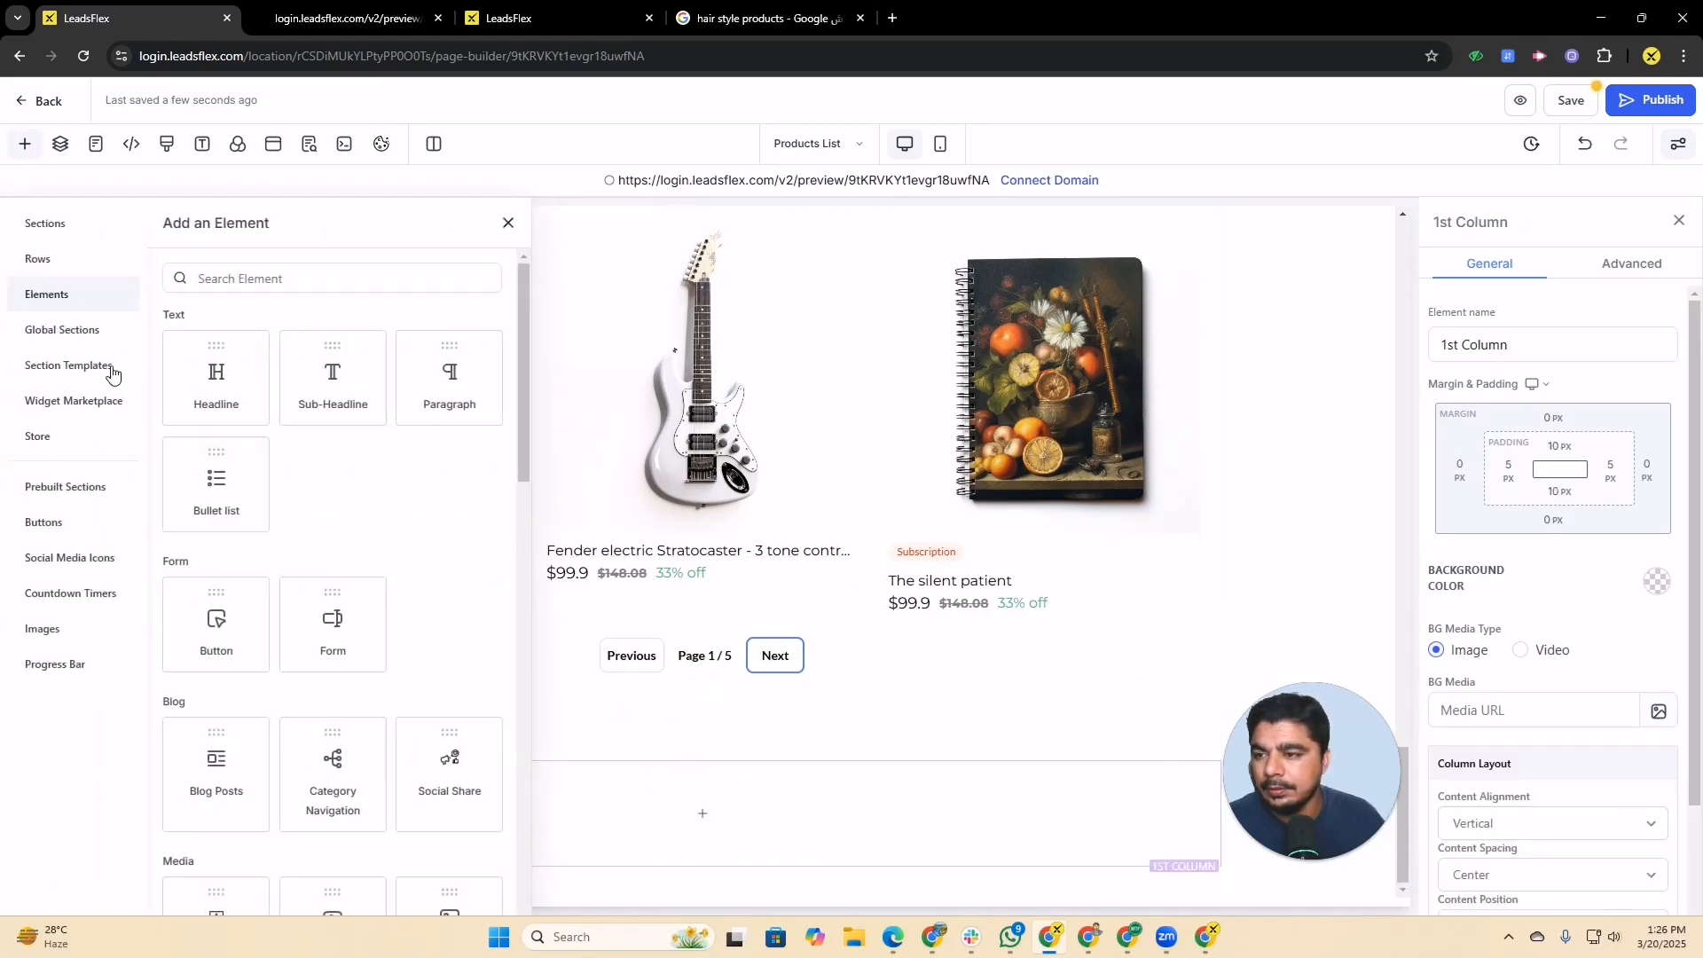
click(51, 493)
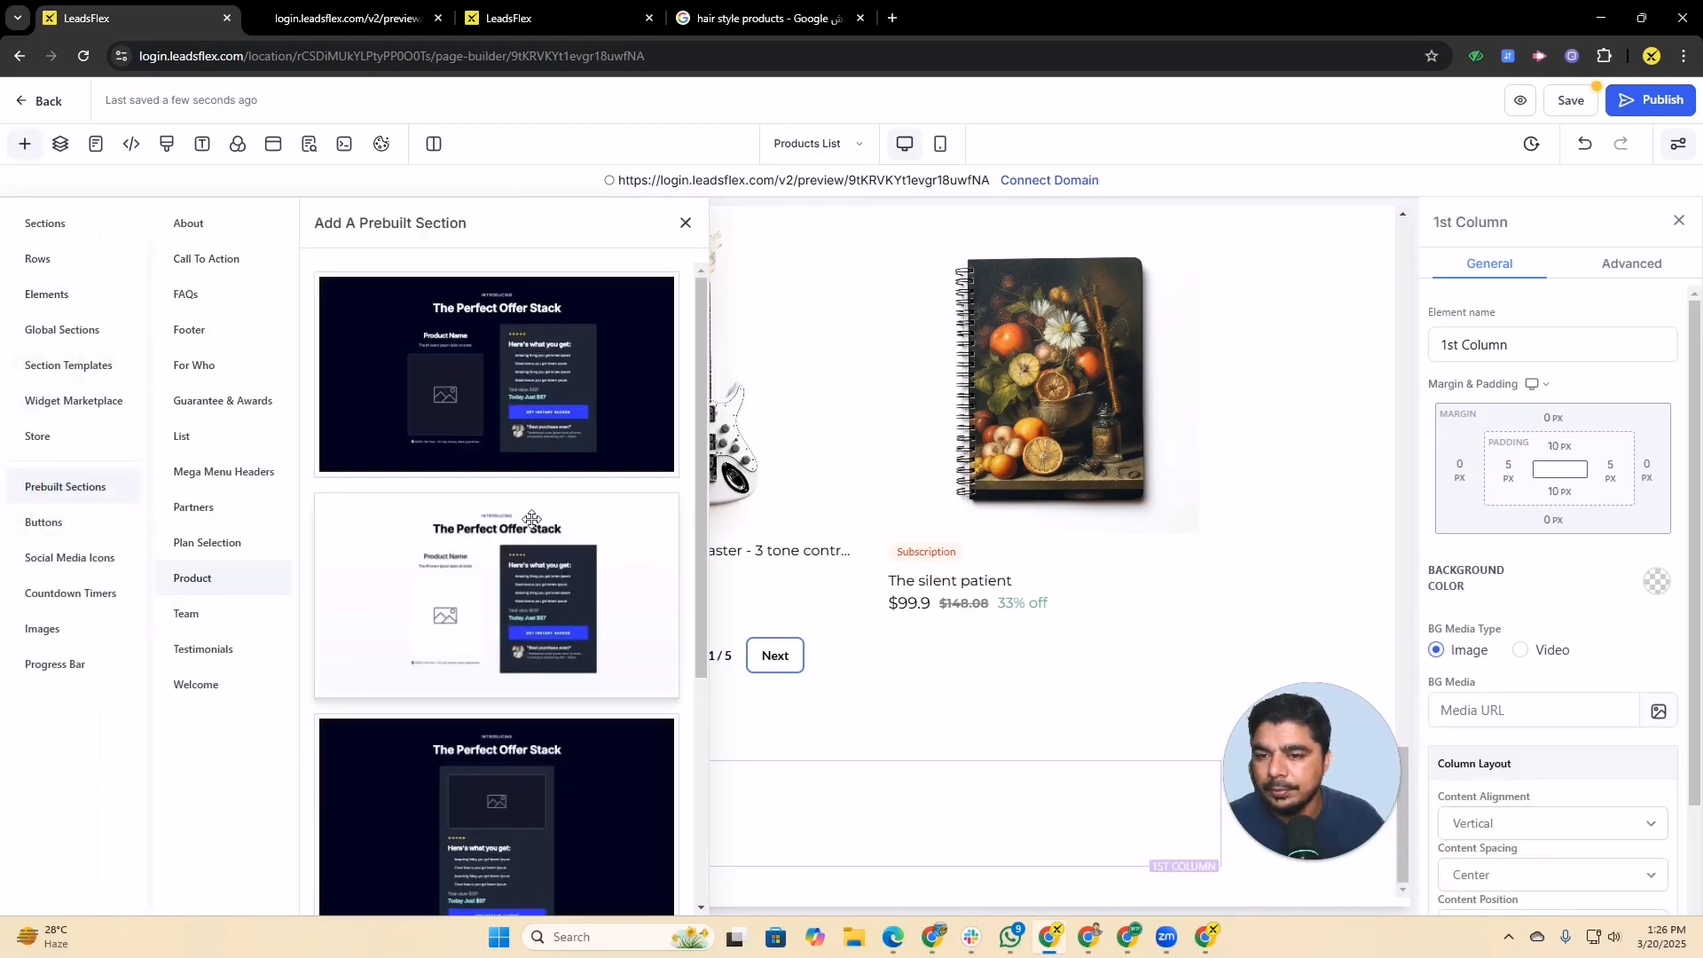
click(195, 332)
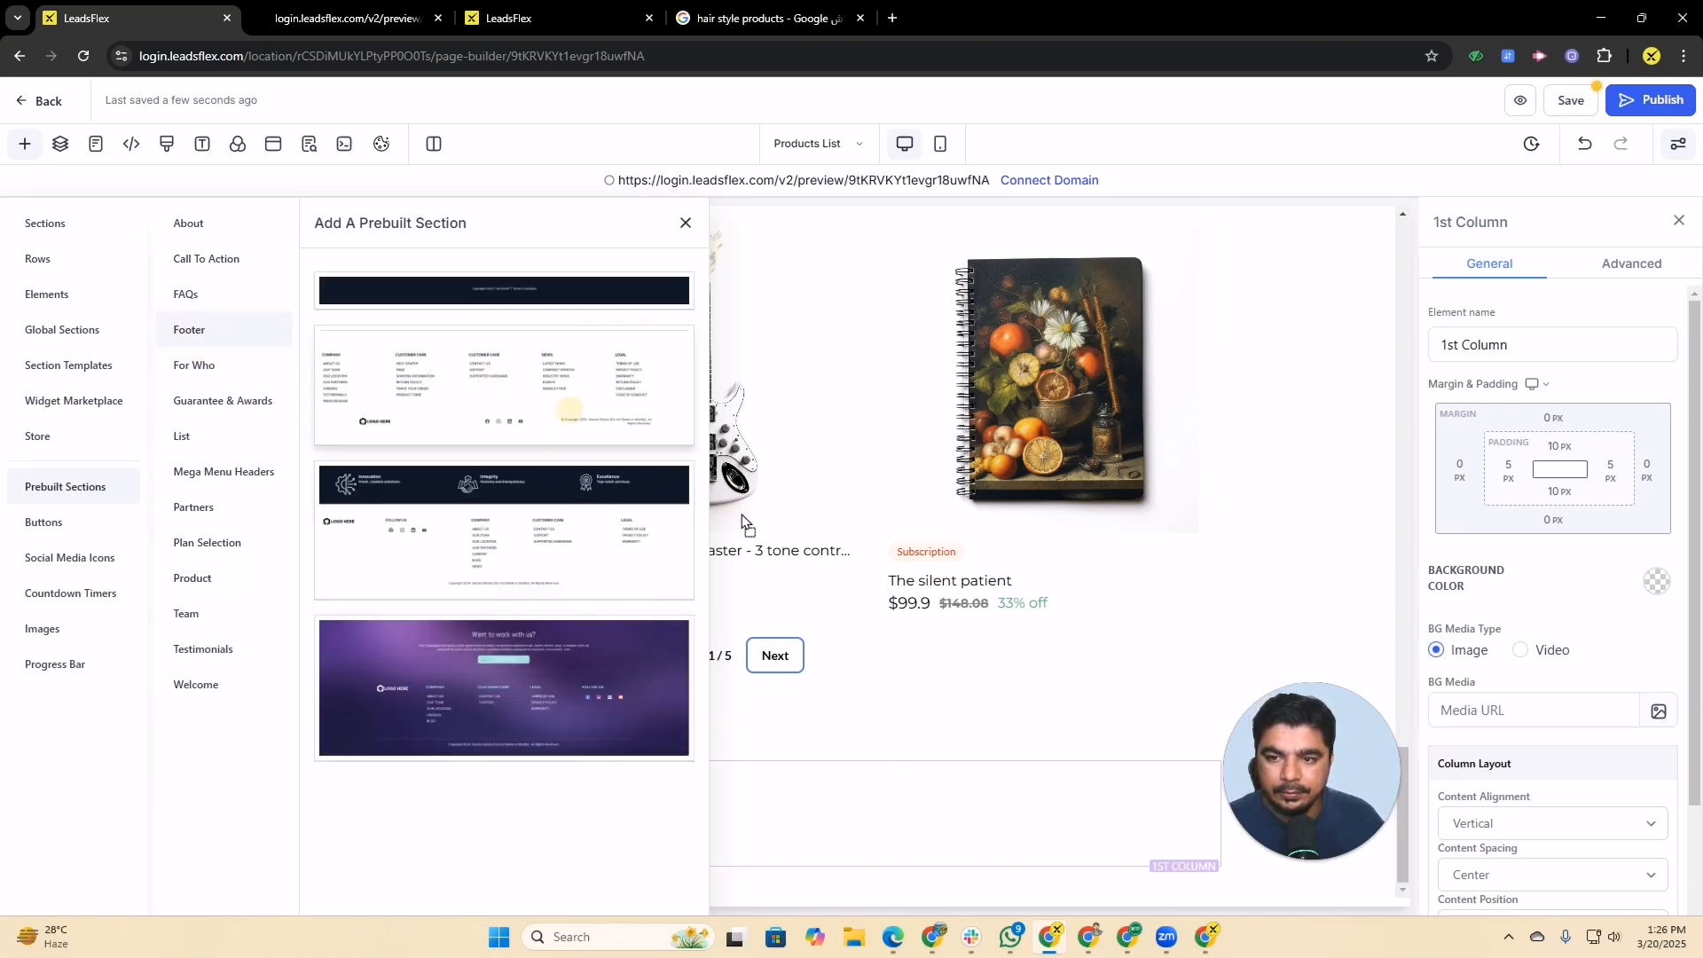
click(920, 750)
scroll(943, 749, down, 5)
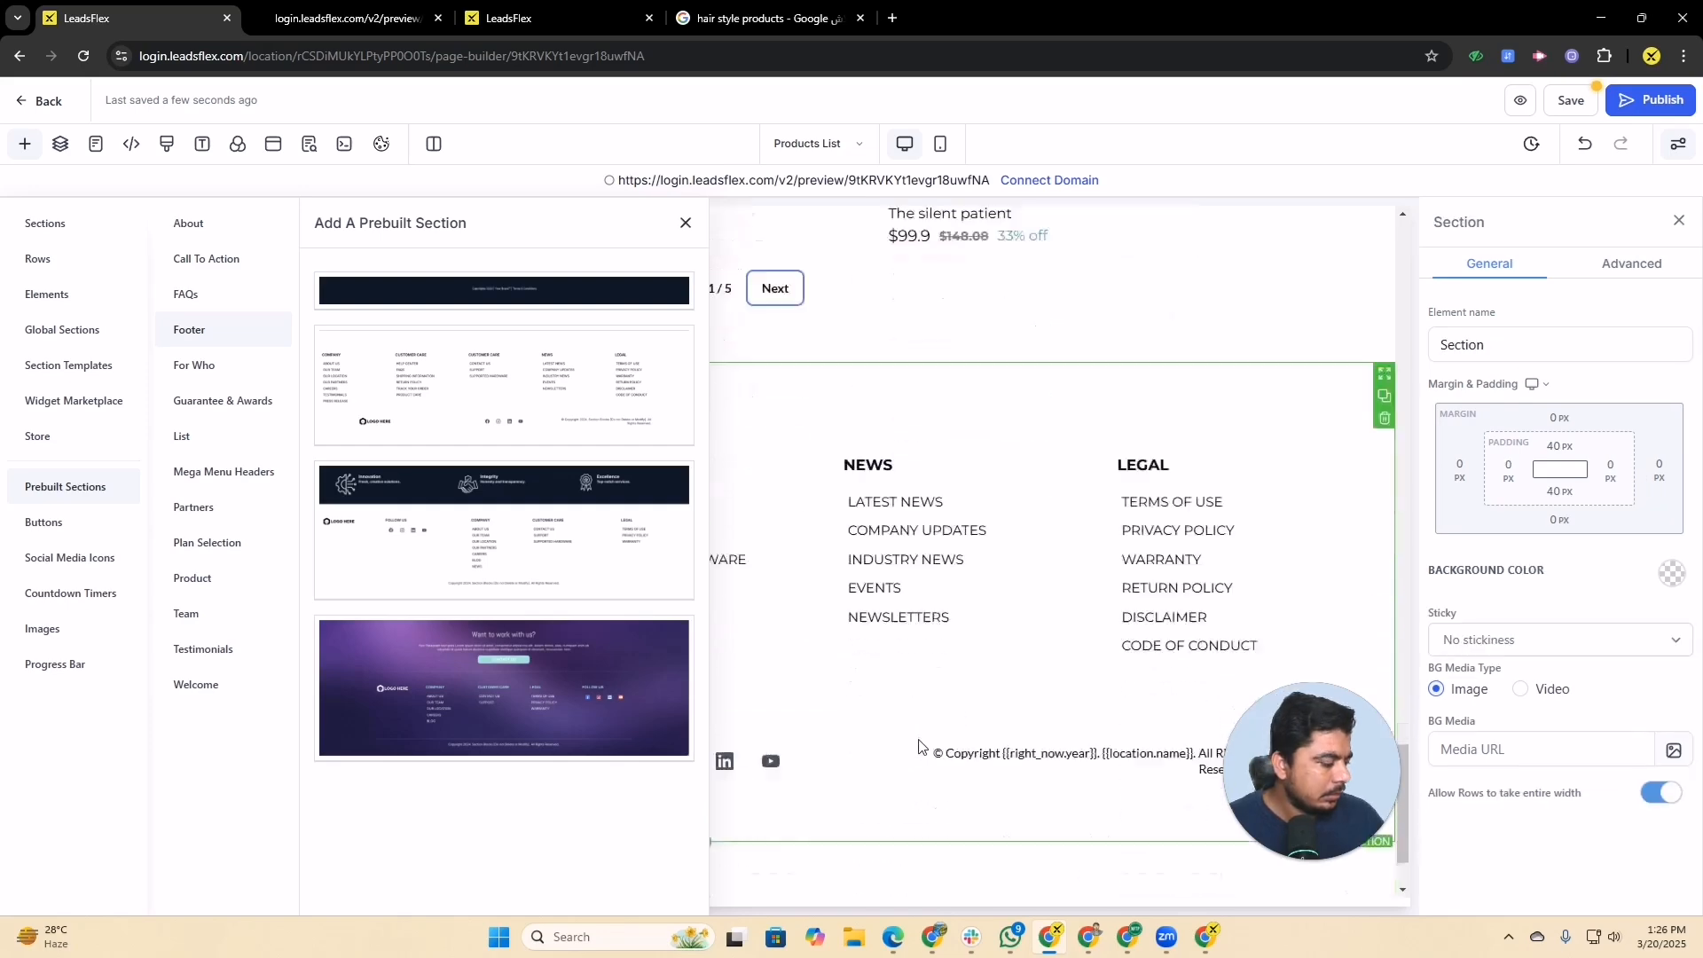
scroll(943, 749, up, 10)
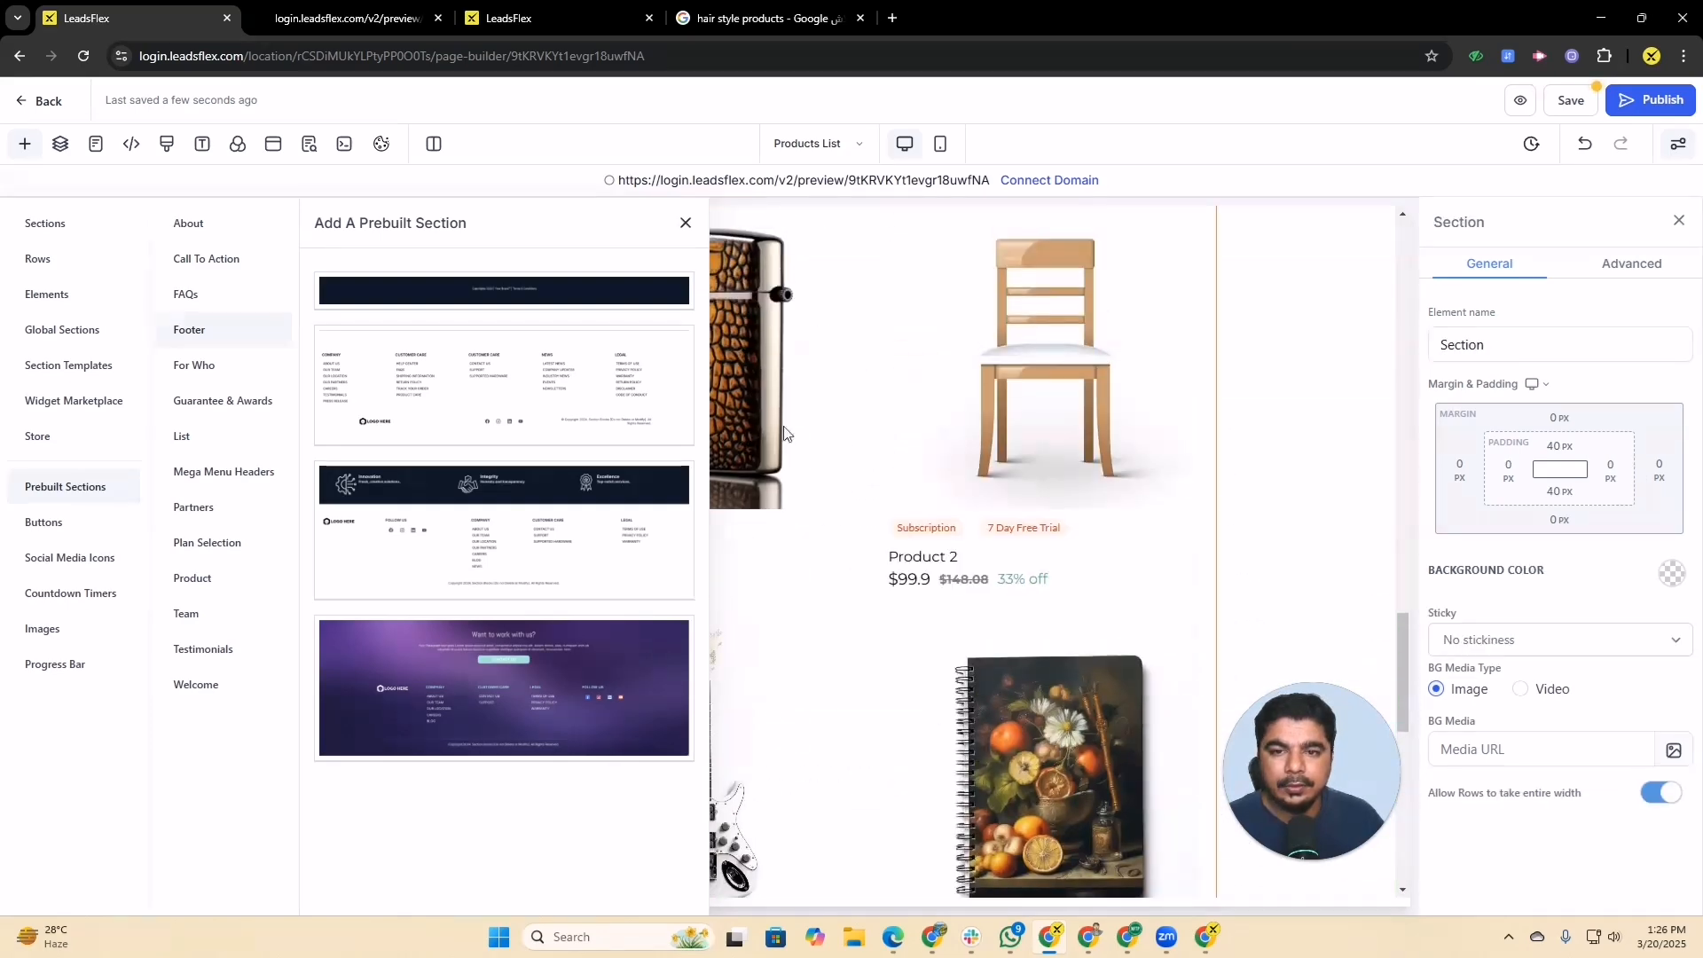
click(686, 226)
Save the Products List page
click(1571, 101)
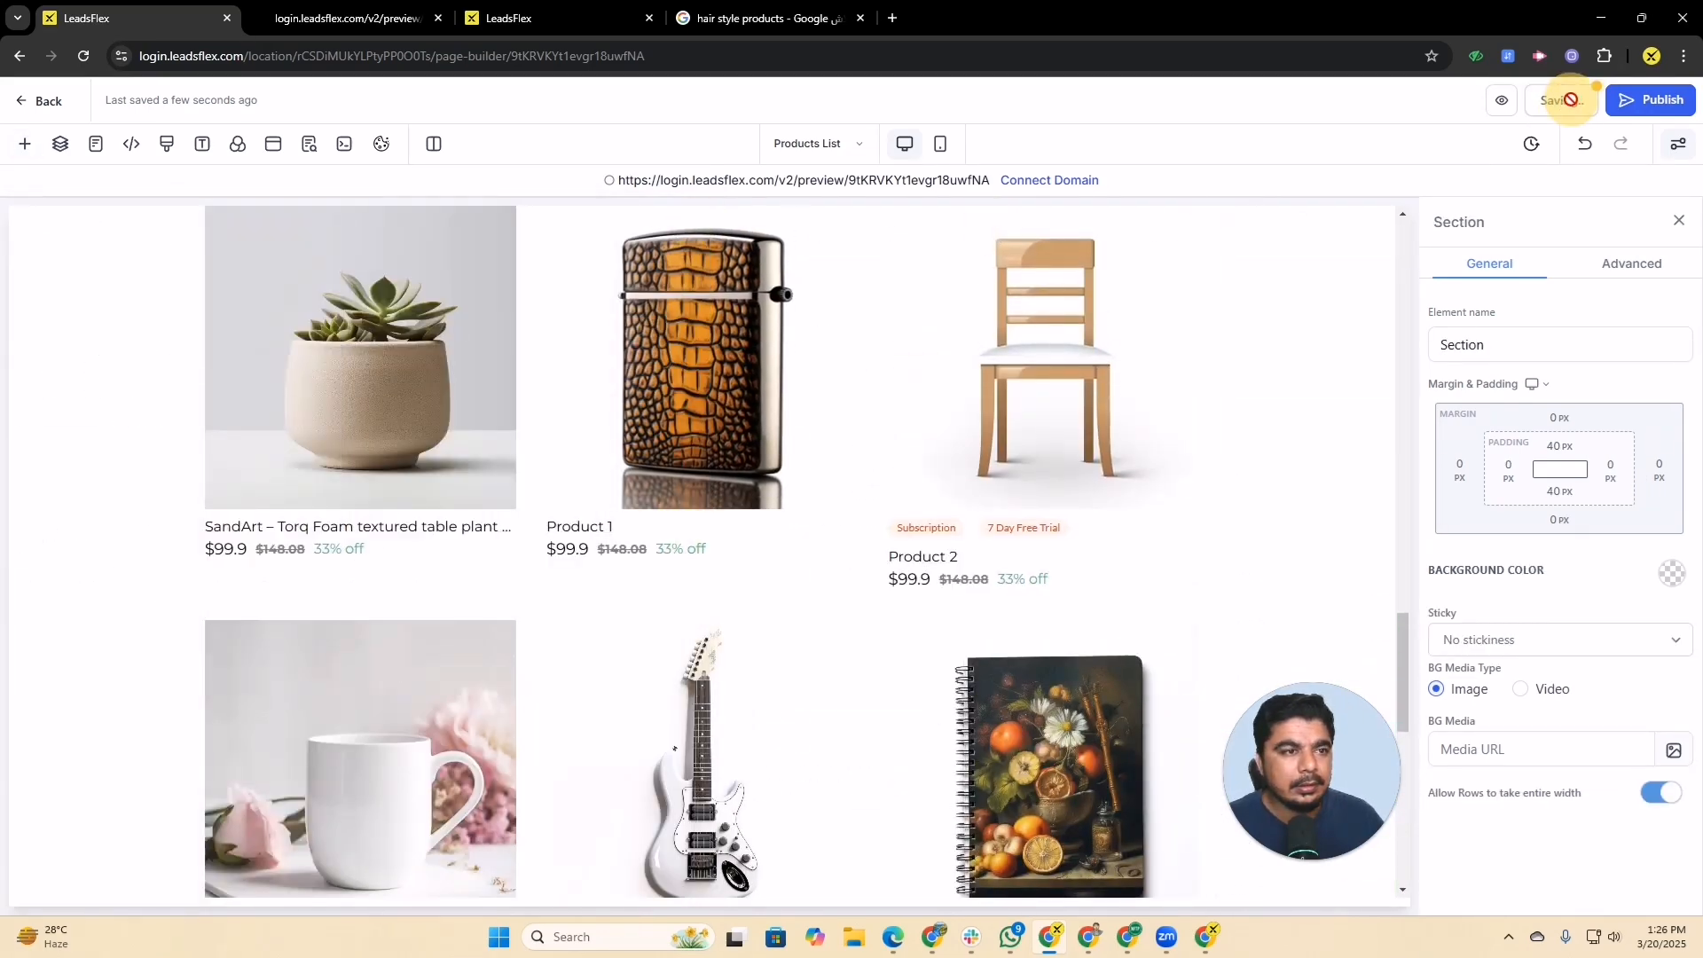
scroll(921, 555, up, 15)
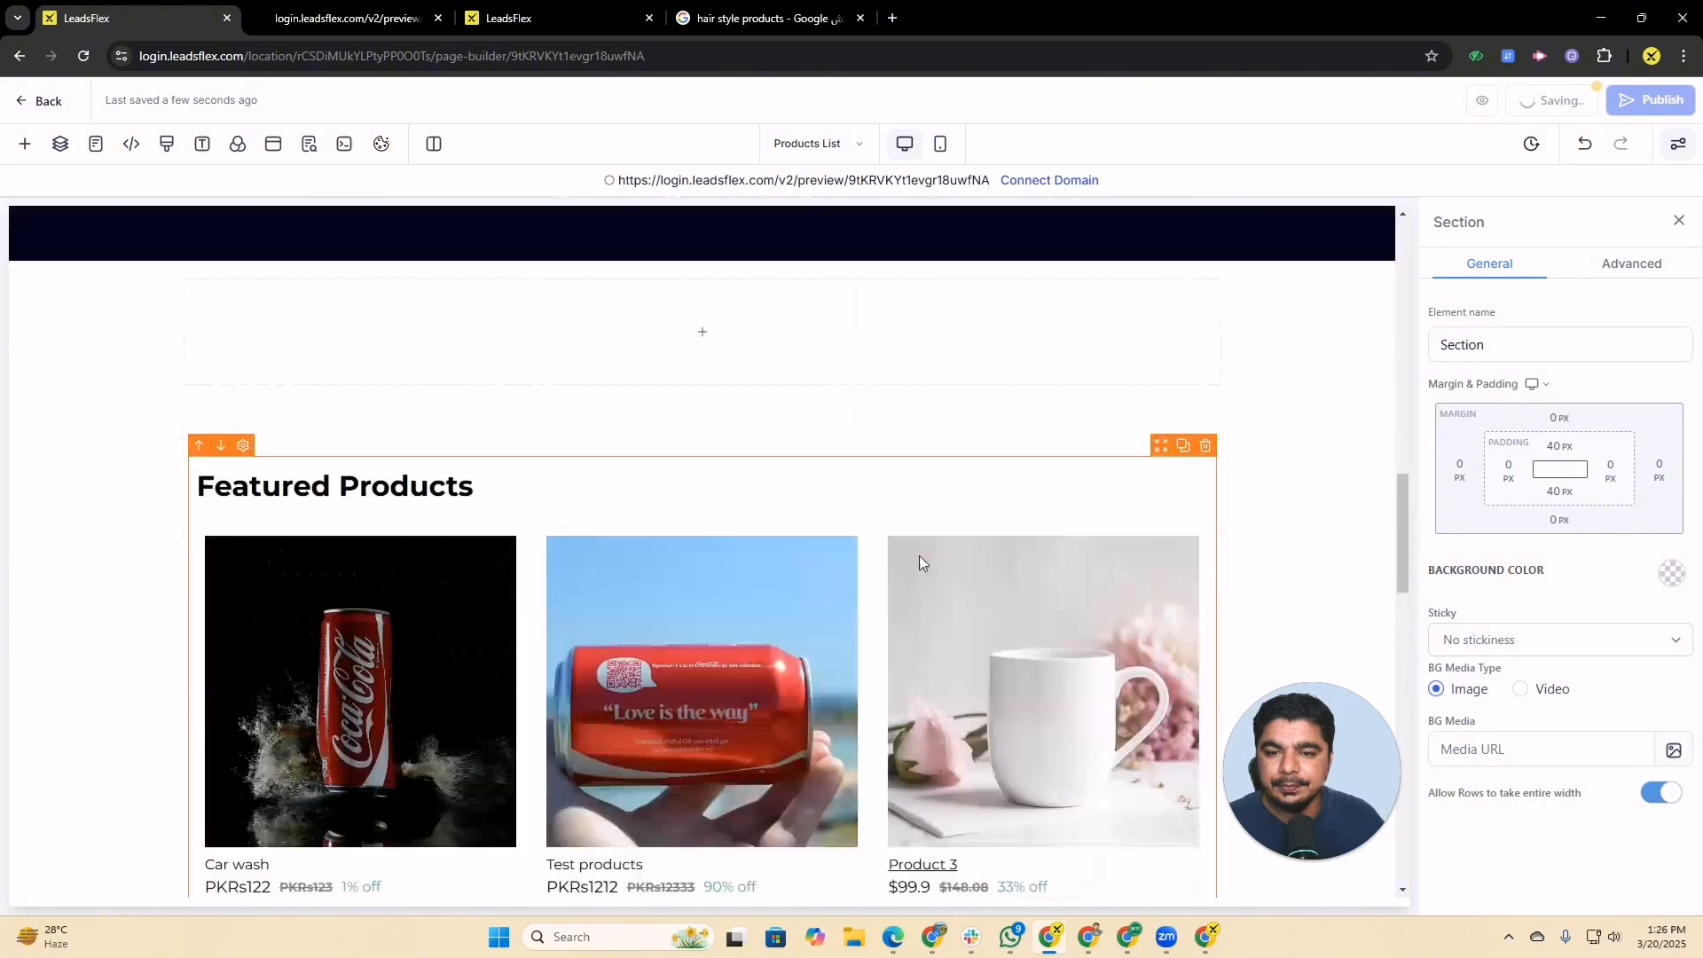
scroll(920, 563, up, 3)
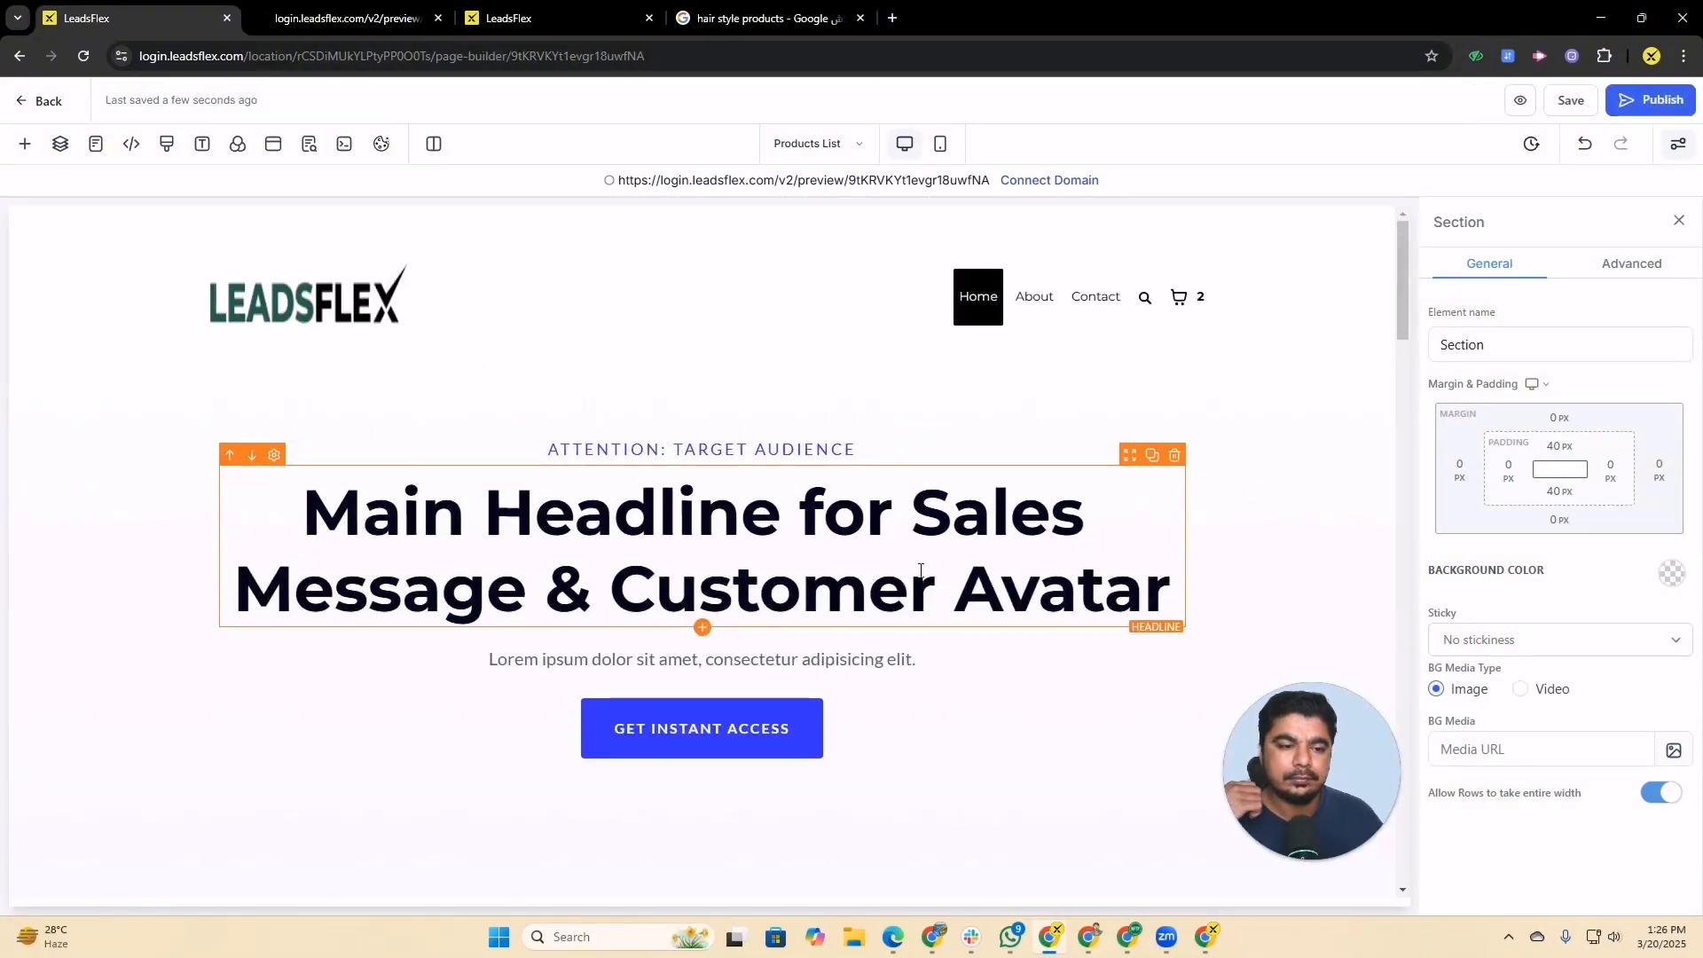
Preview the saved page and examine it from the headline and featured products through to the footer
click(1518, 106)
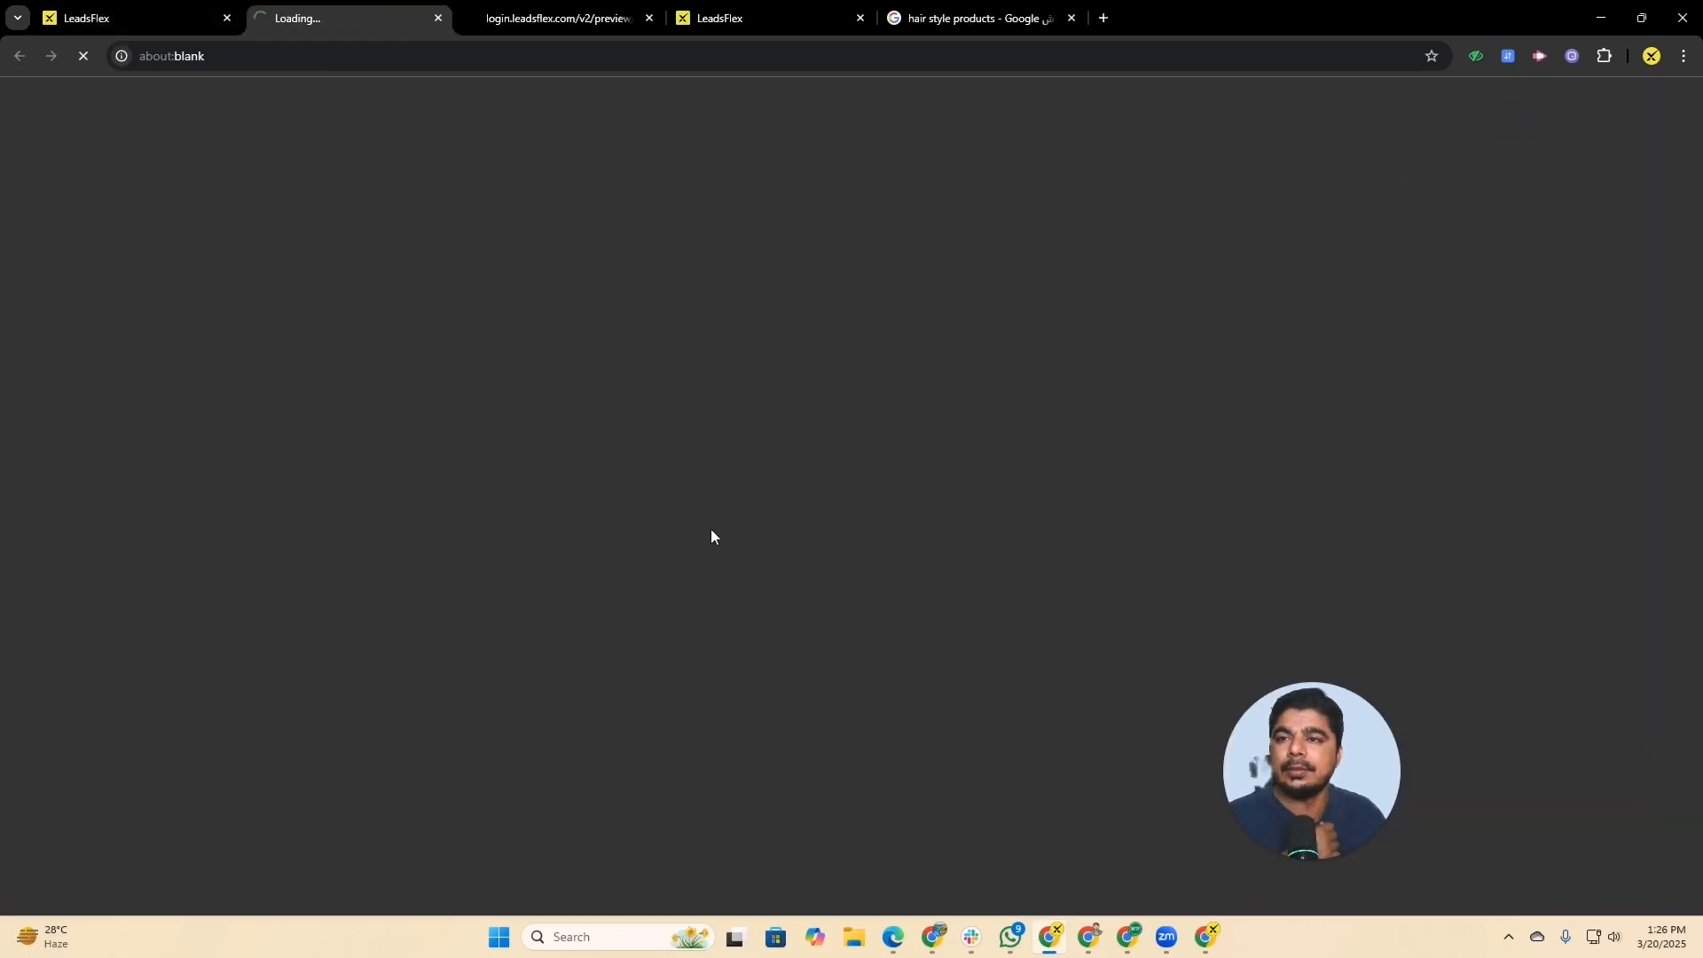
scroll(894, 364, down, 1)
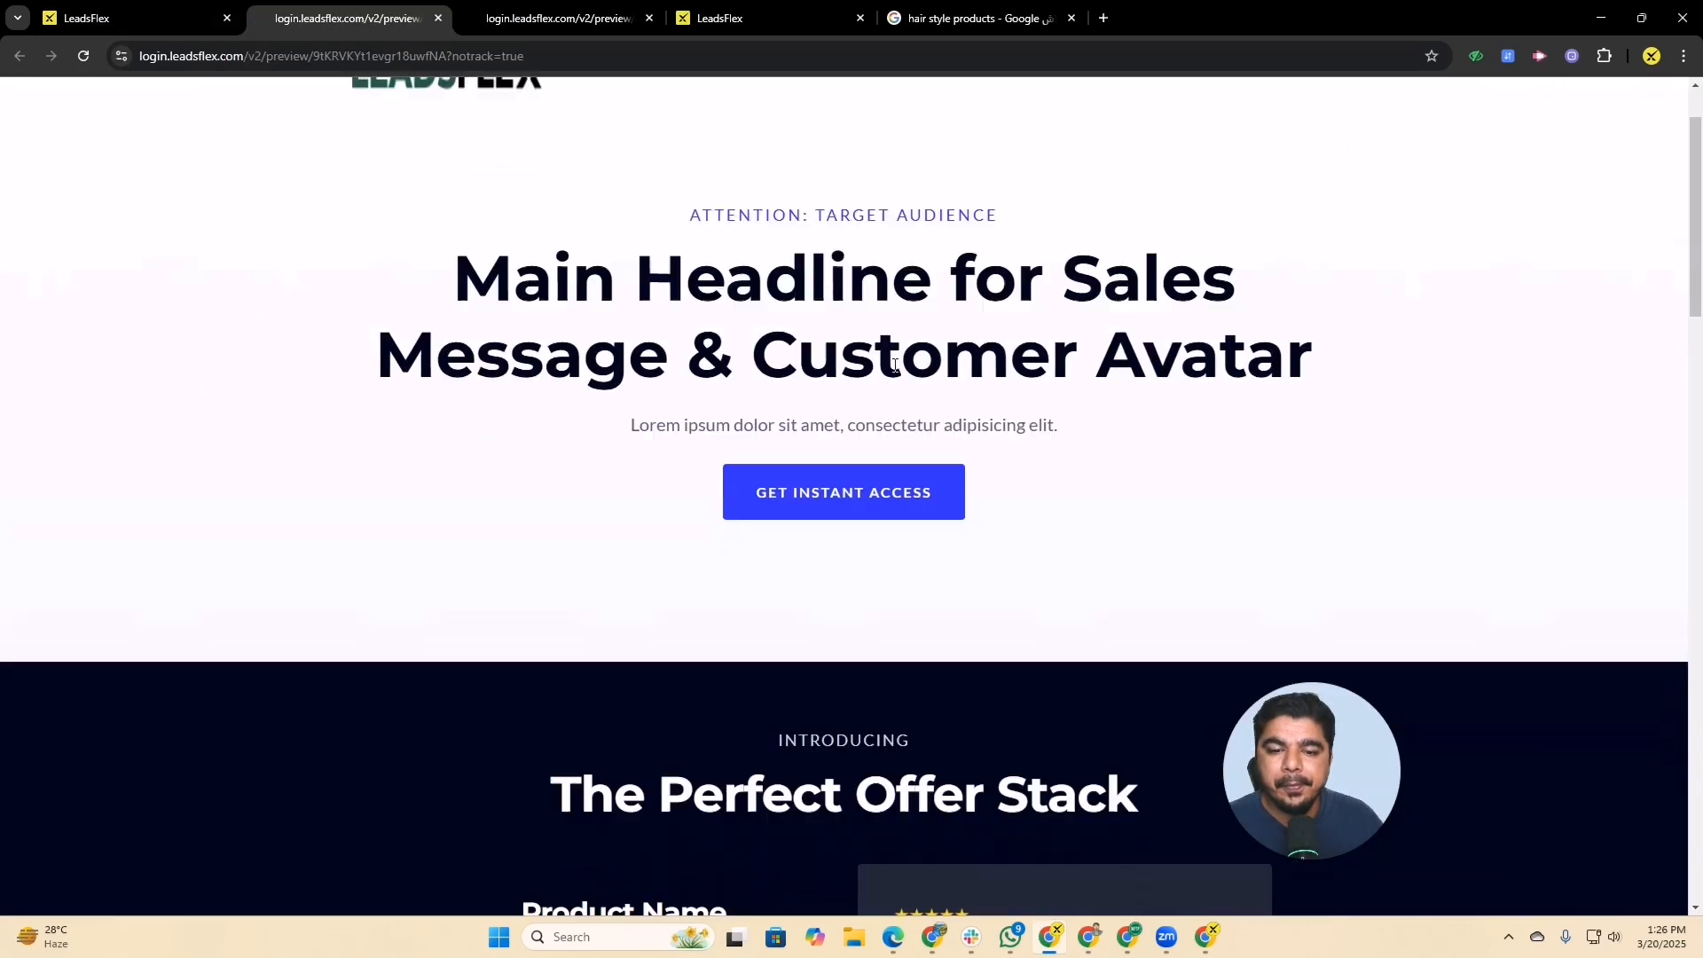
scroll(894, 365, down, 20)
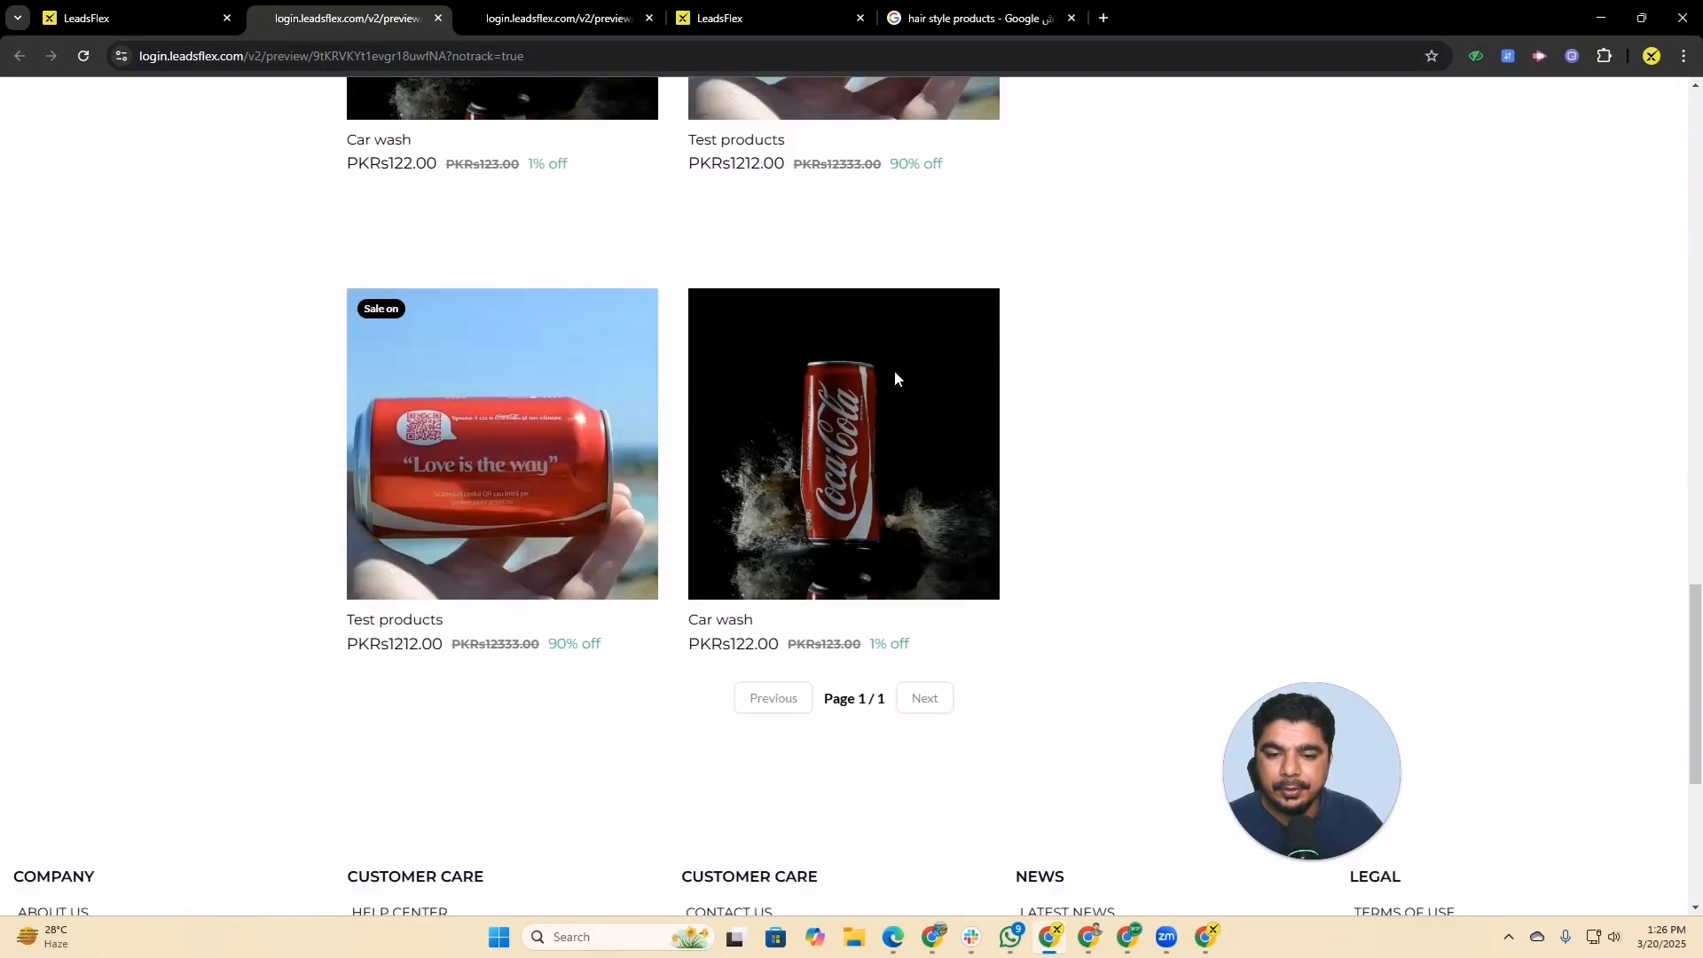
scroll(896, 379, down, 5)
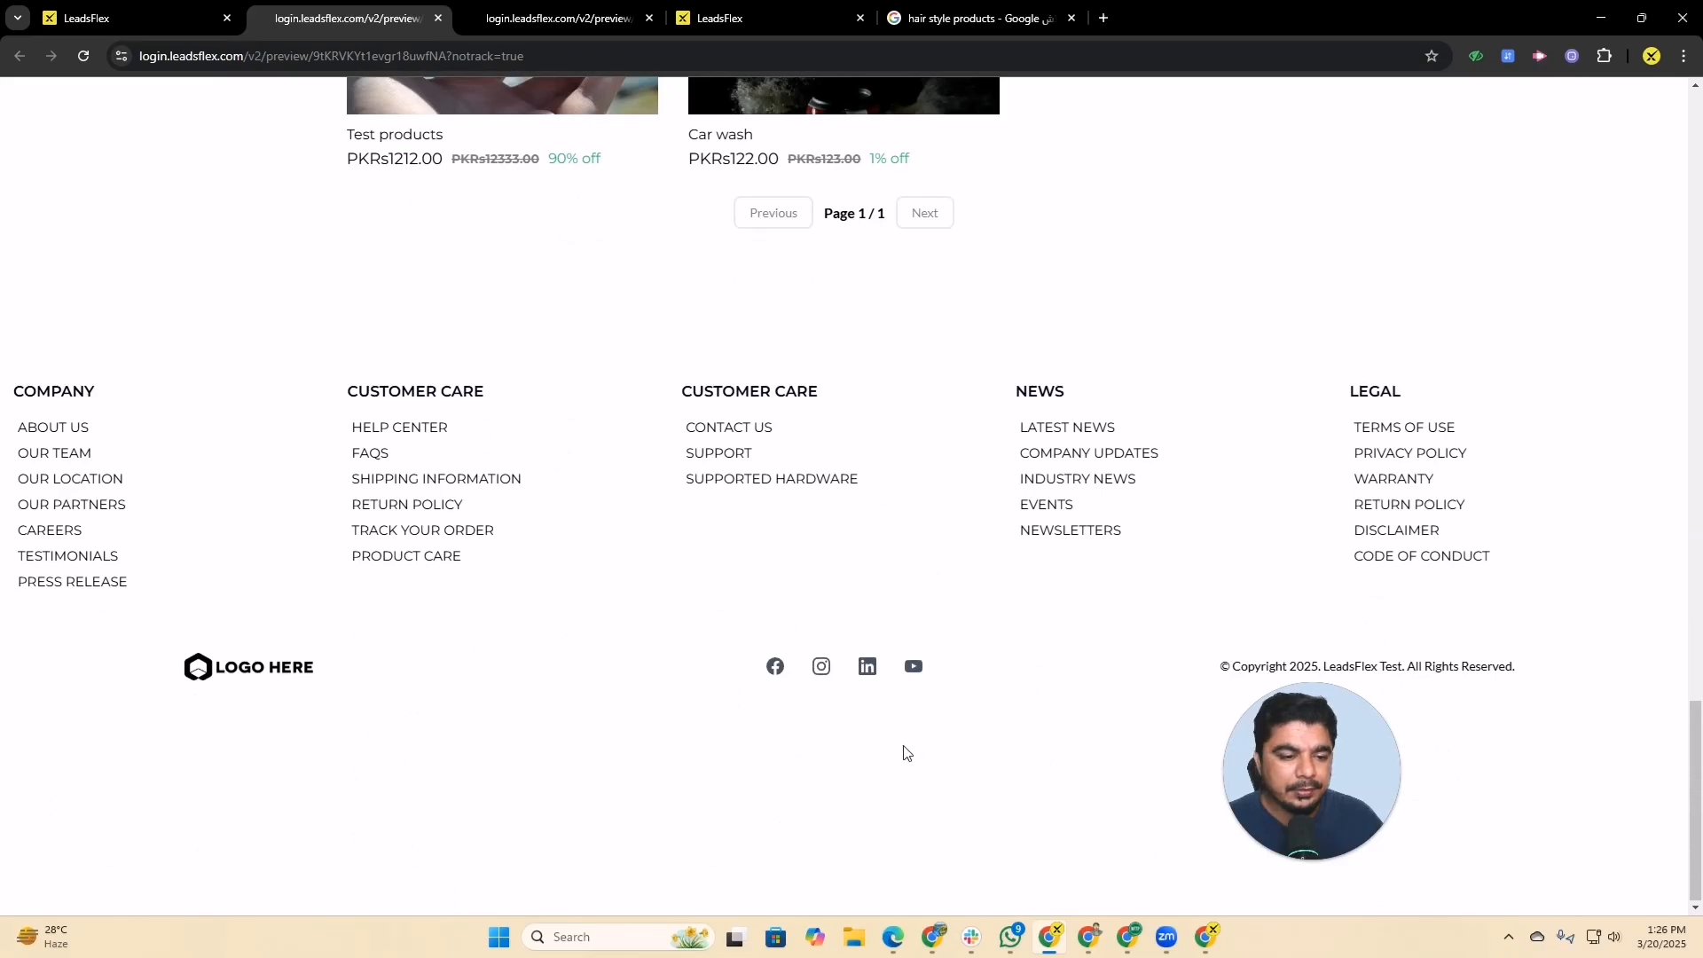
scroll(372, 522, up, 15)
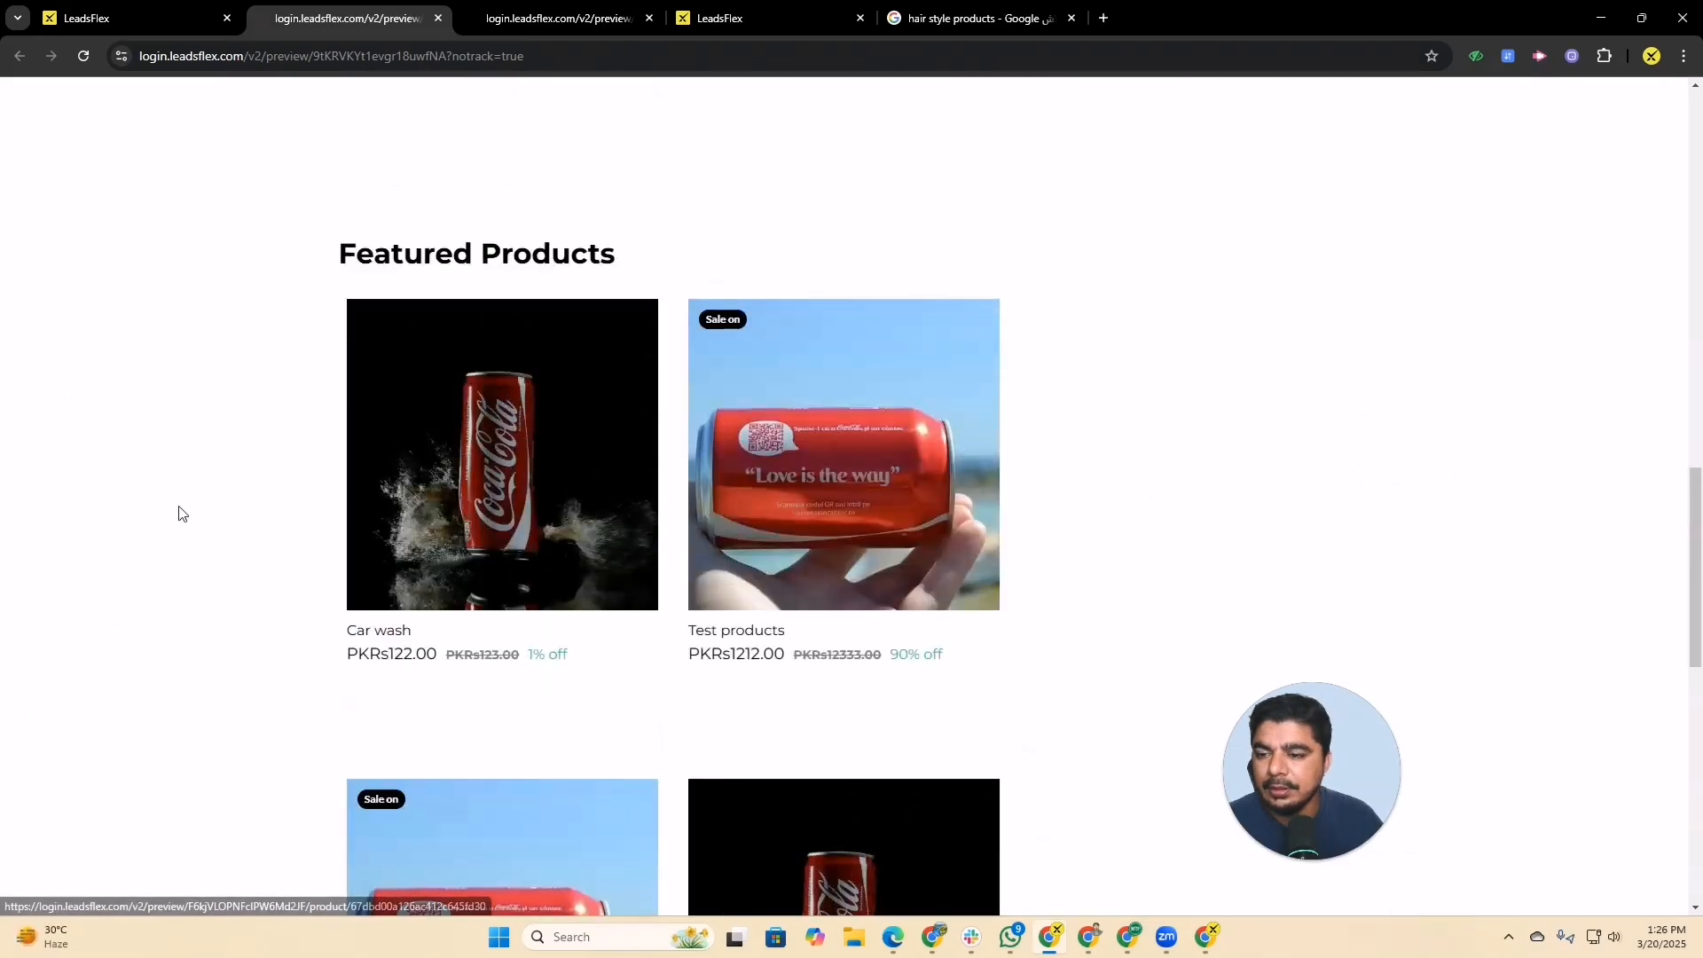
scroll(314, 433, up, 6)
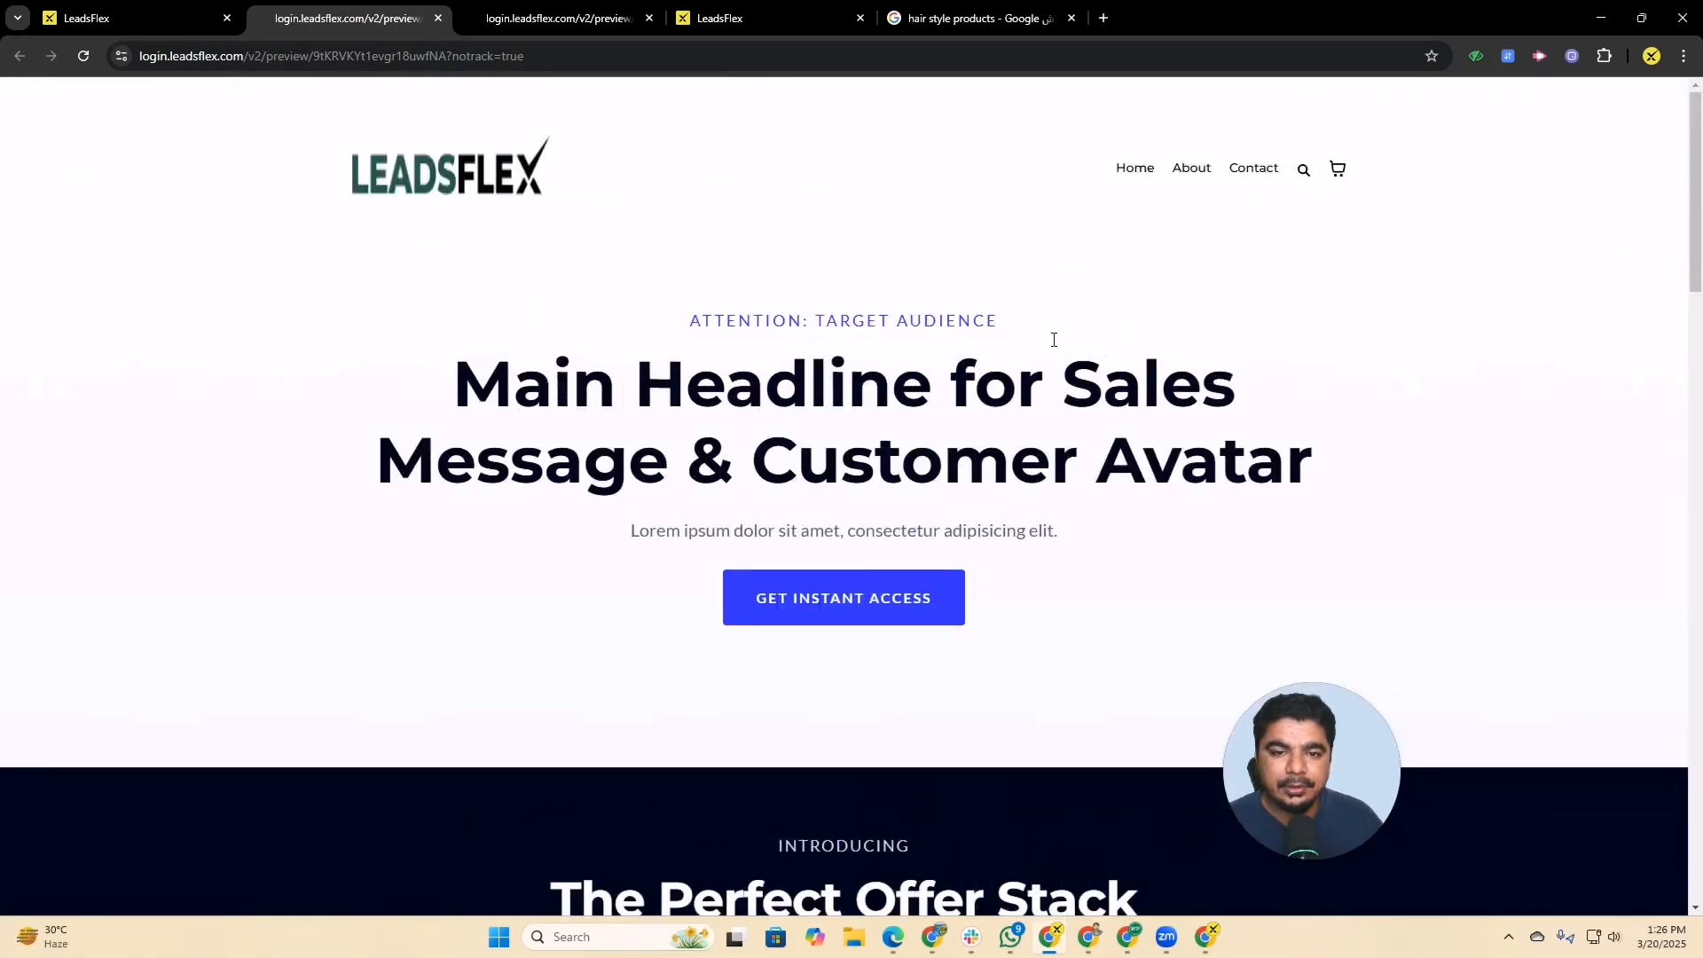
Return to the page editor and review the offer stack and Featured Products sections
click(133, 18)
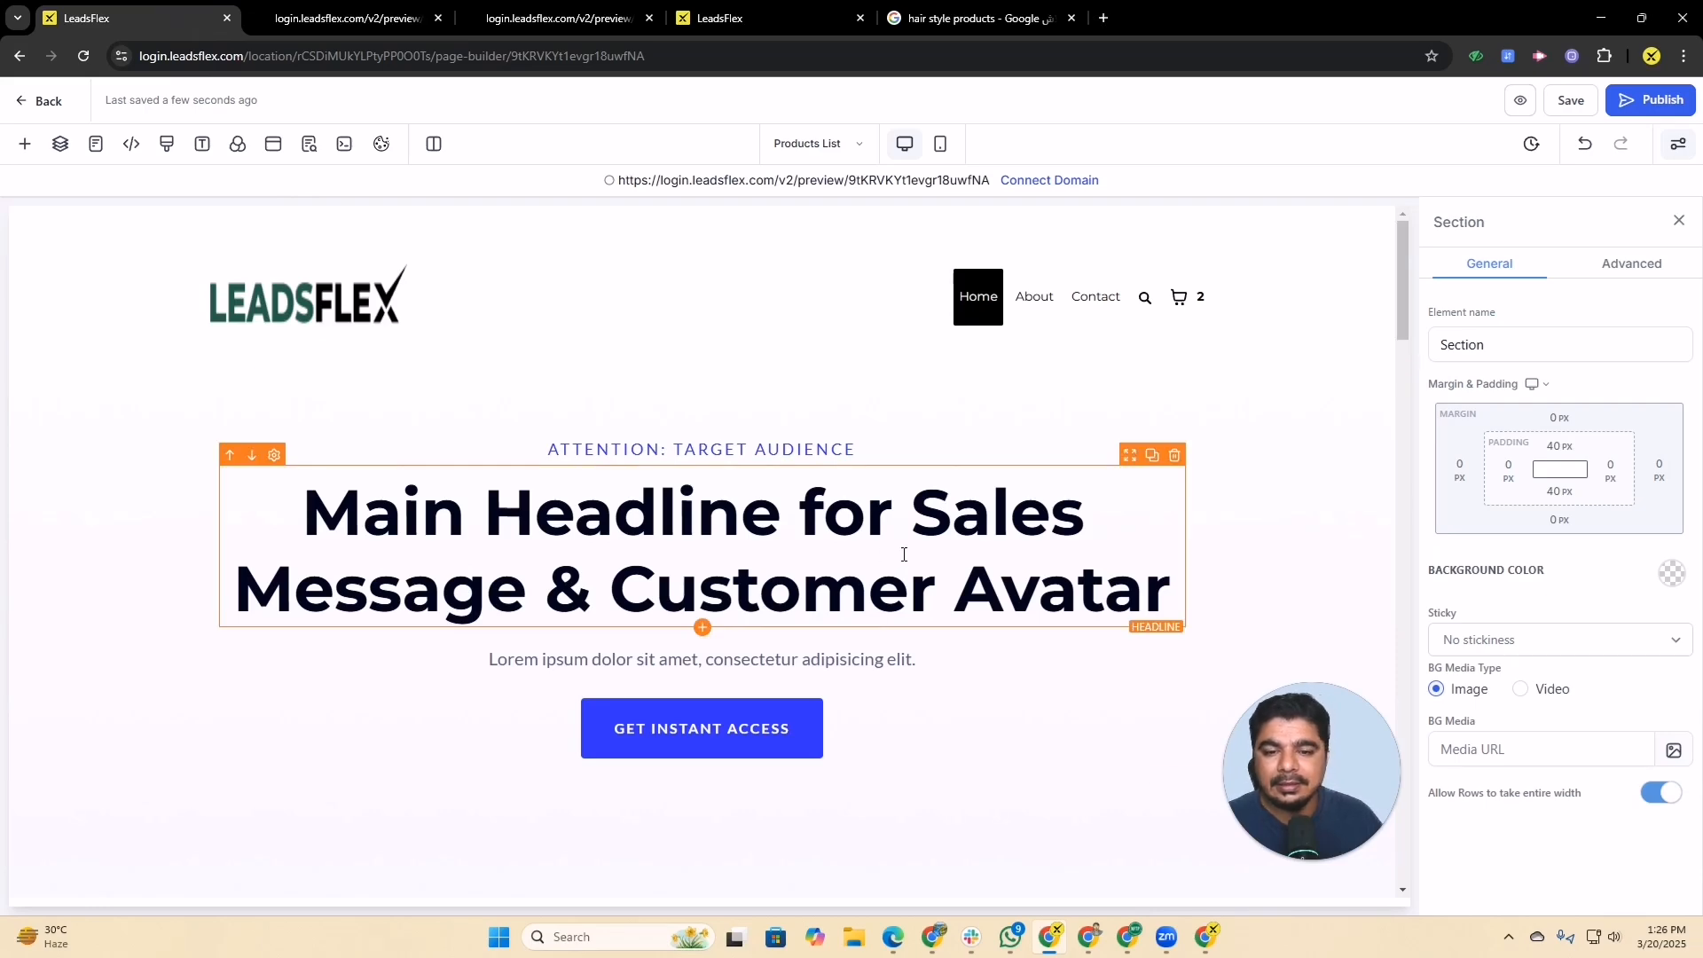
scroll(904, 554, down, 8)
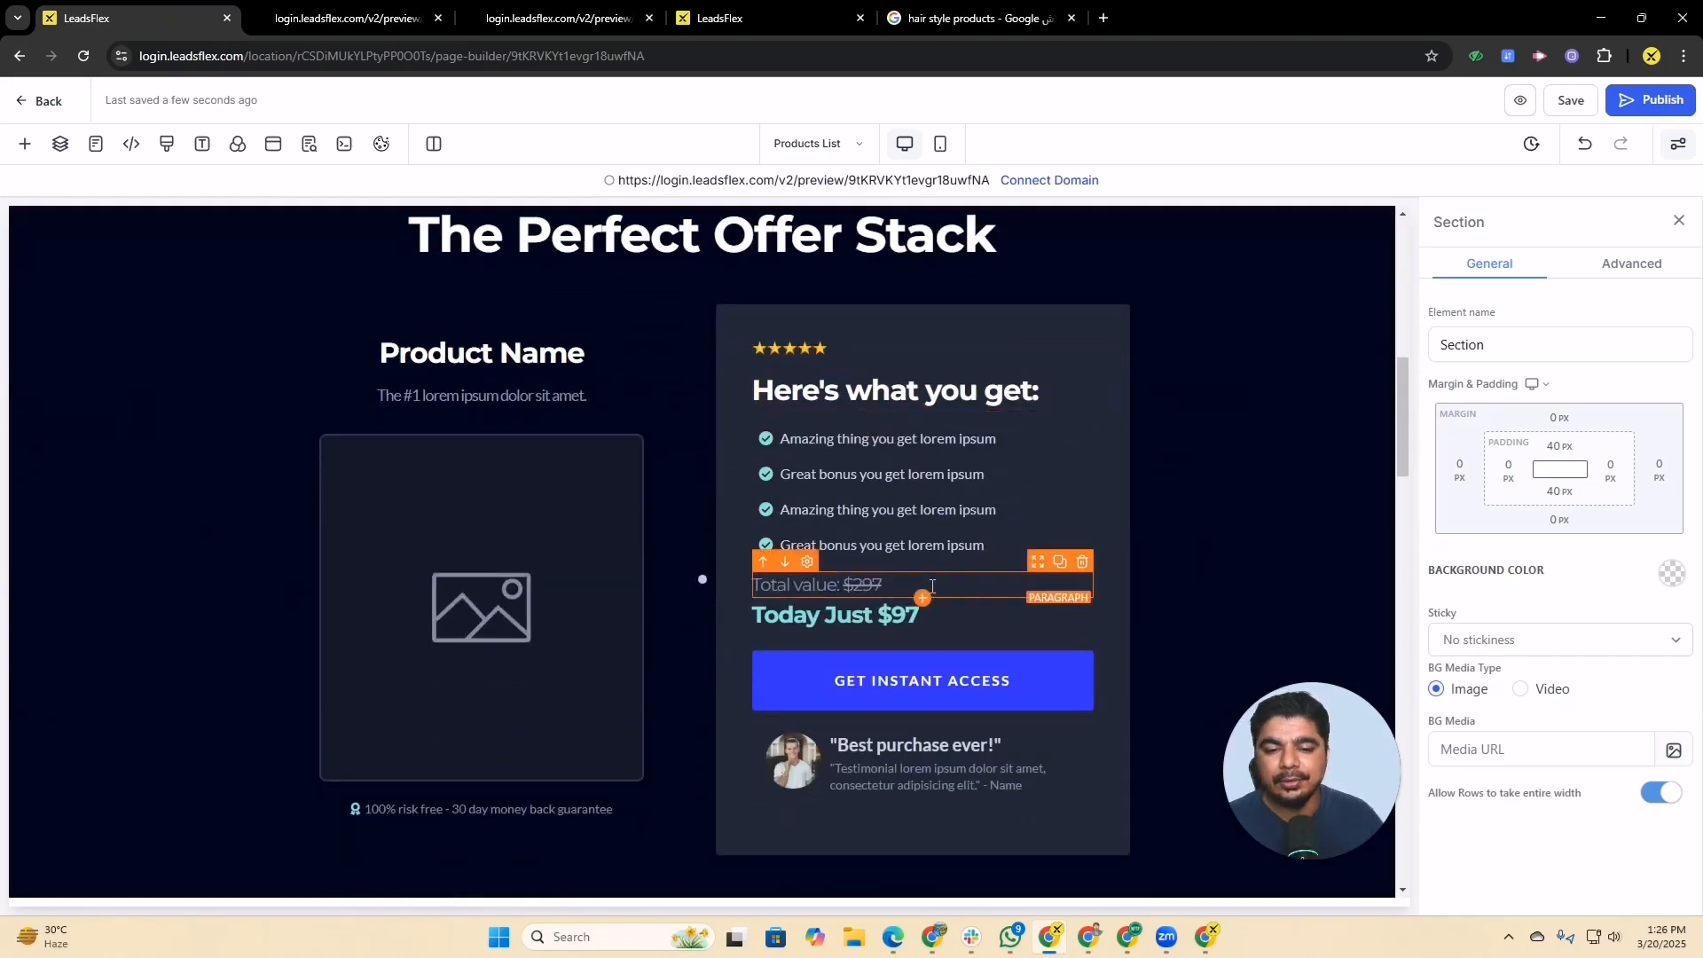
scroll(931, 586, down, 7)
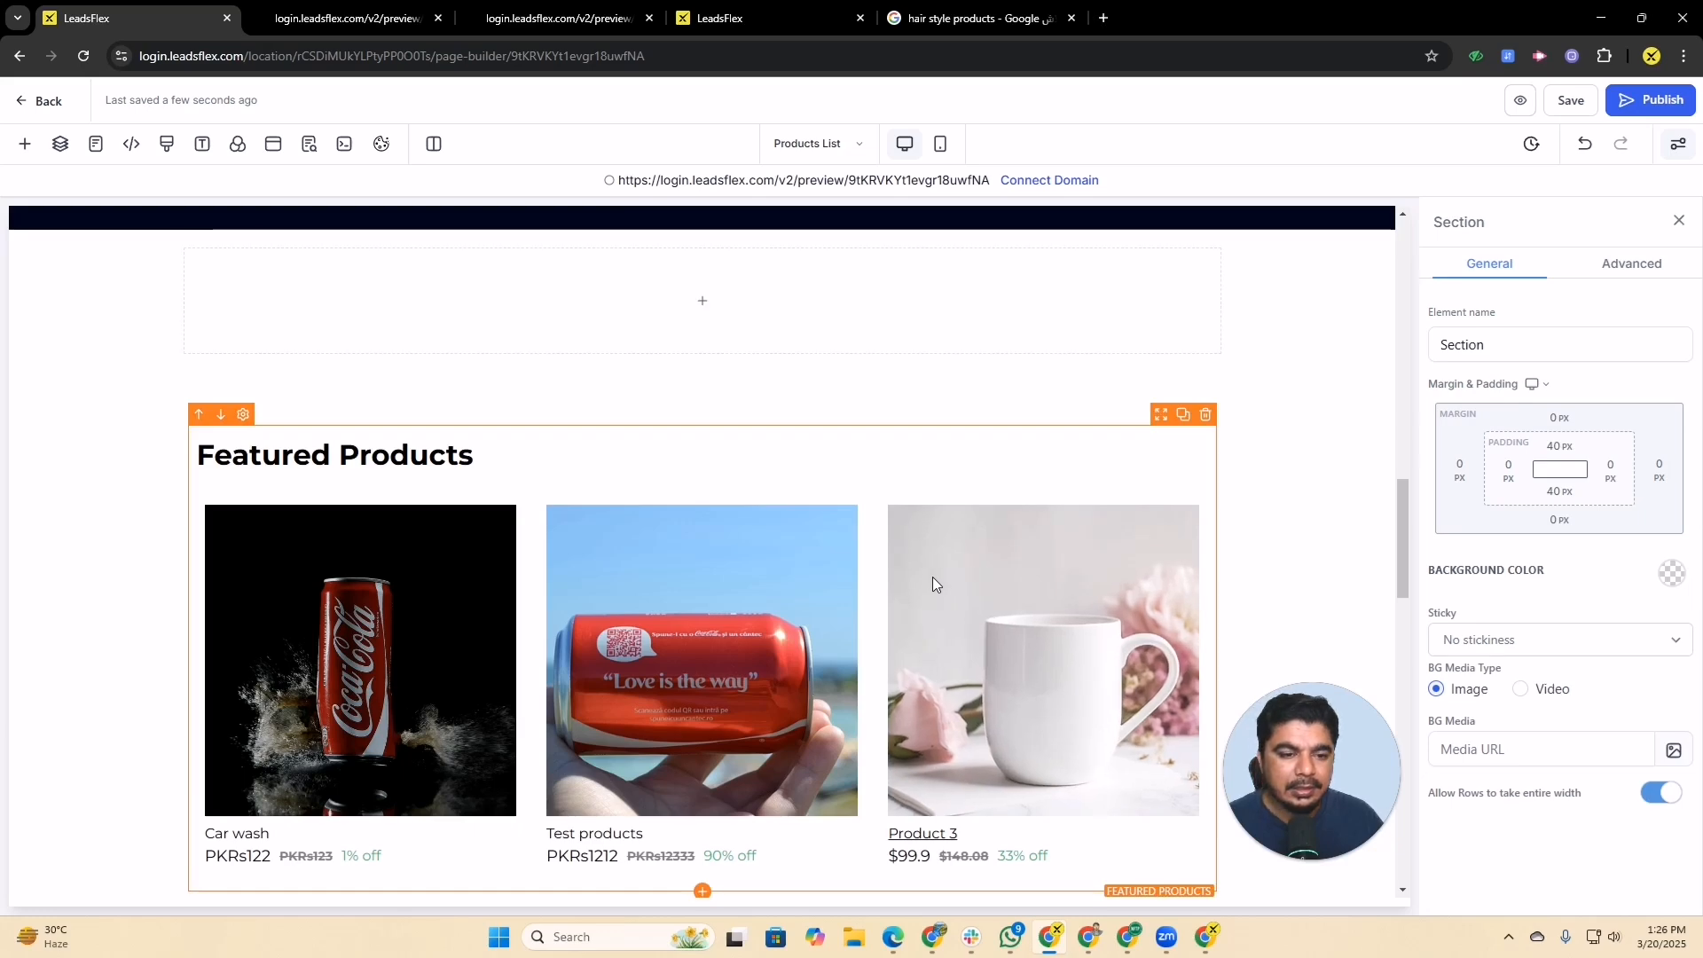
scroll(933, 576, up, 15)
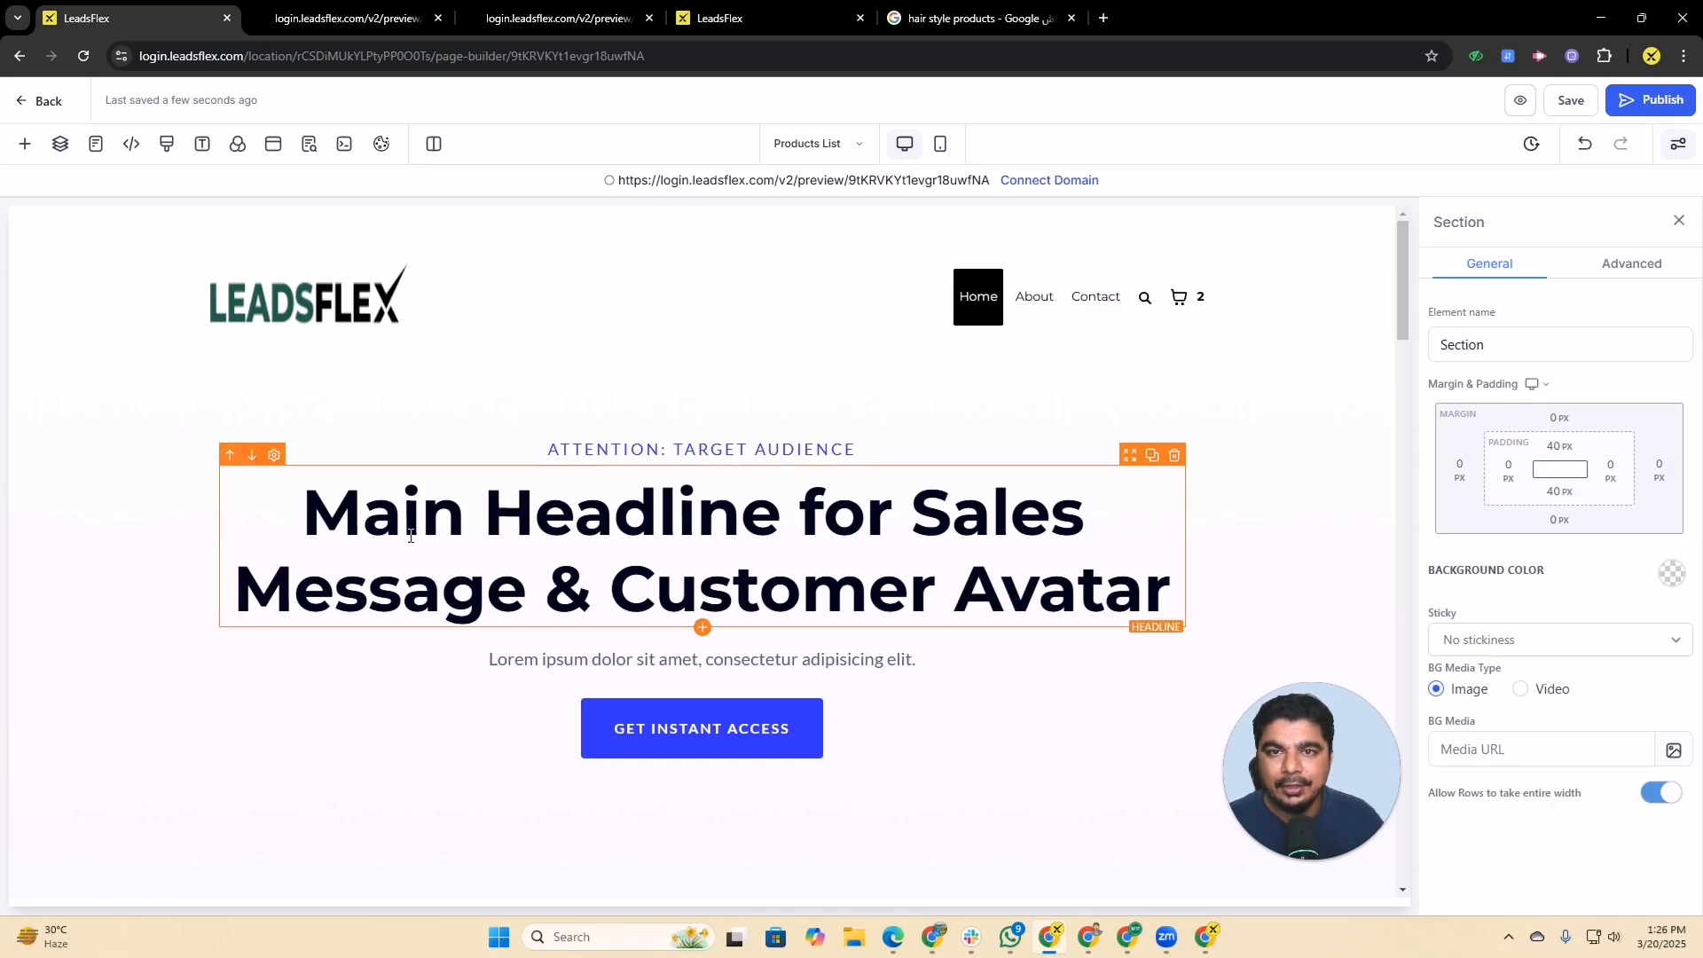
Open the leadsflex.com website in place of the hair products search and examine its home page and service offerings
click(721, 11)
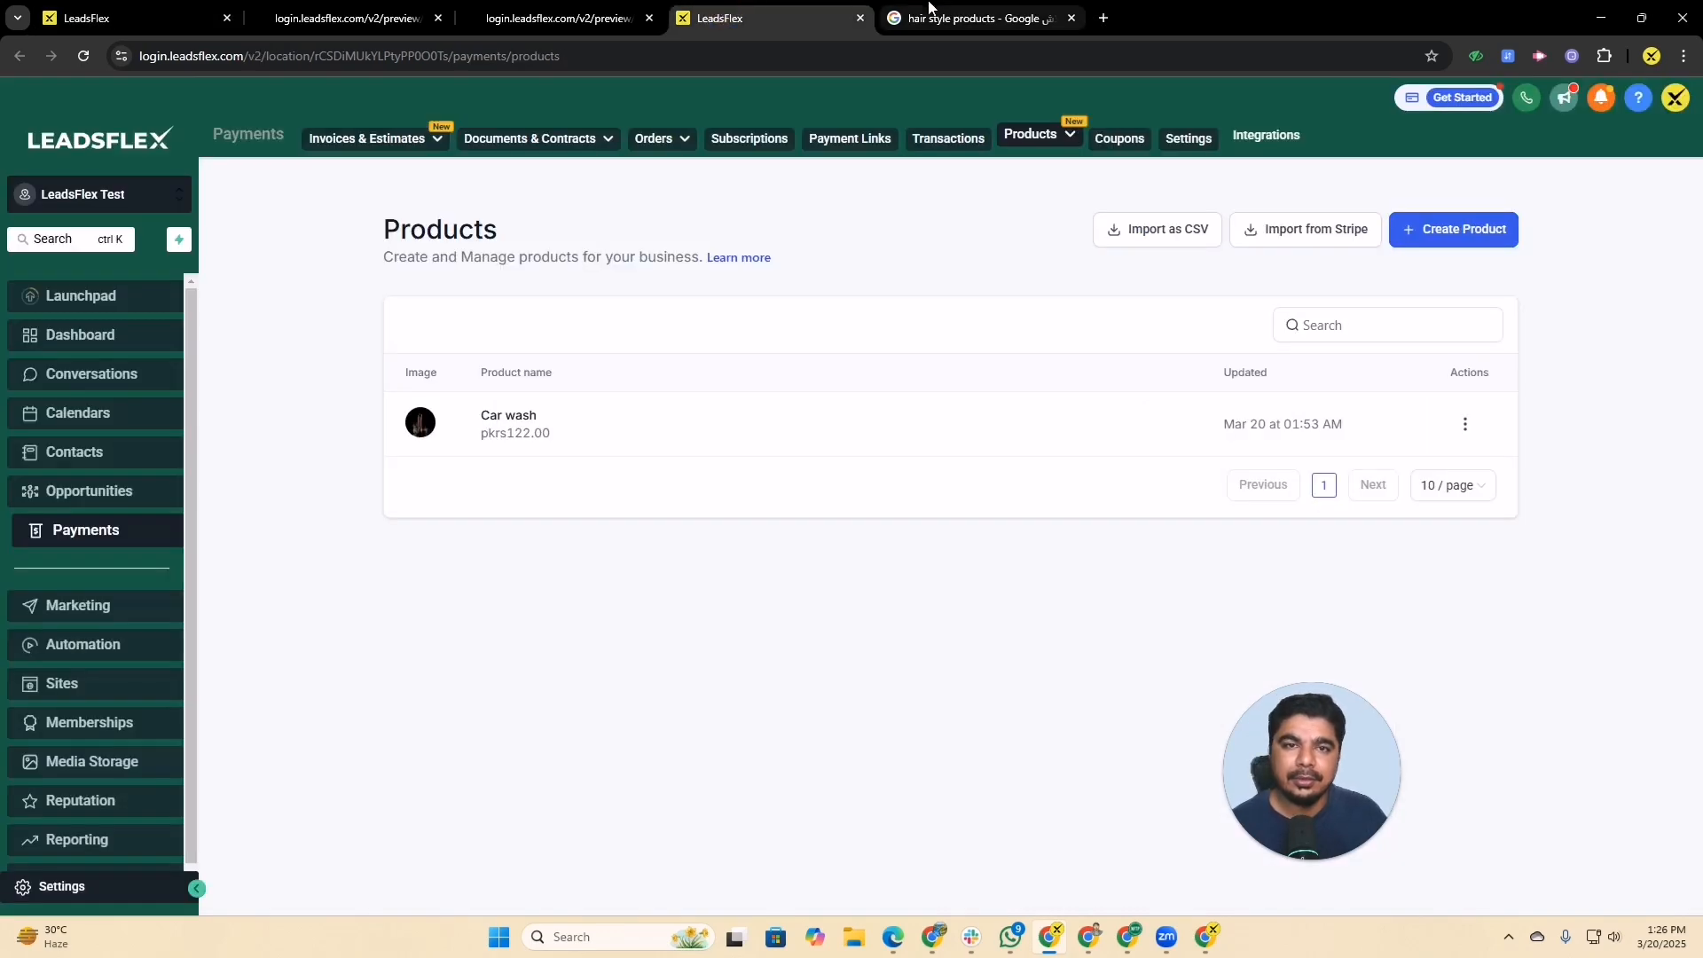
click(958, 18)
click(702, 57)
text(leads)
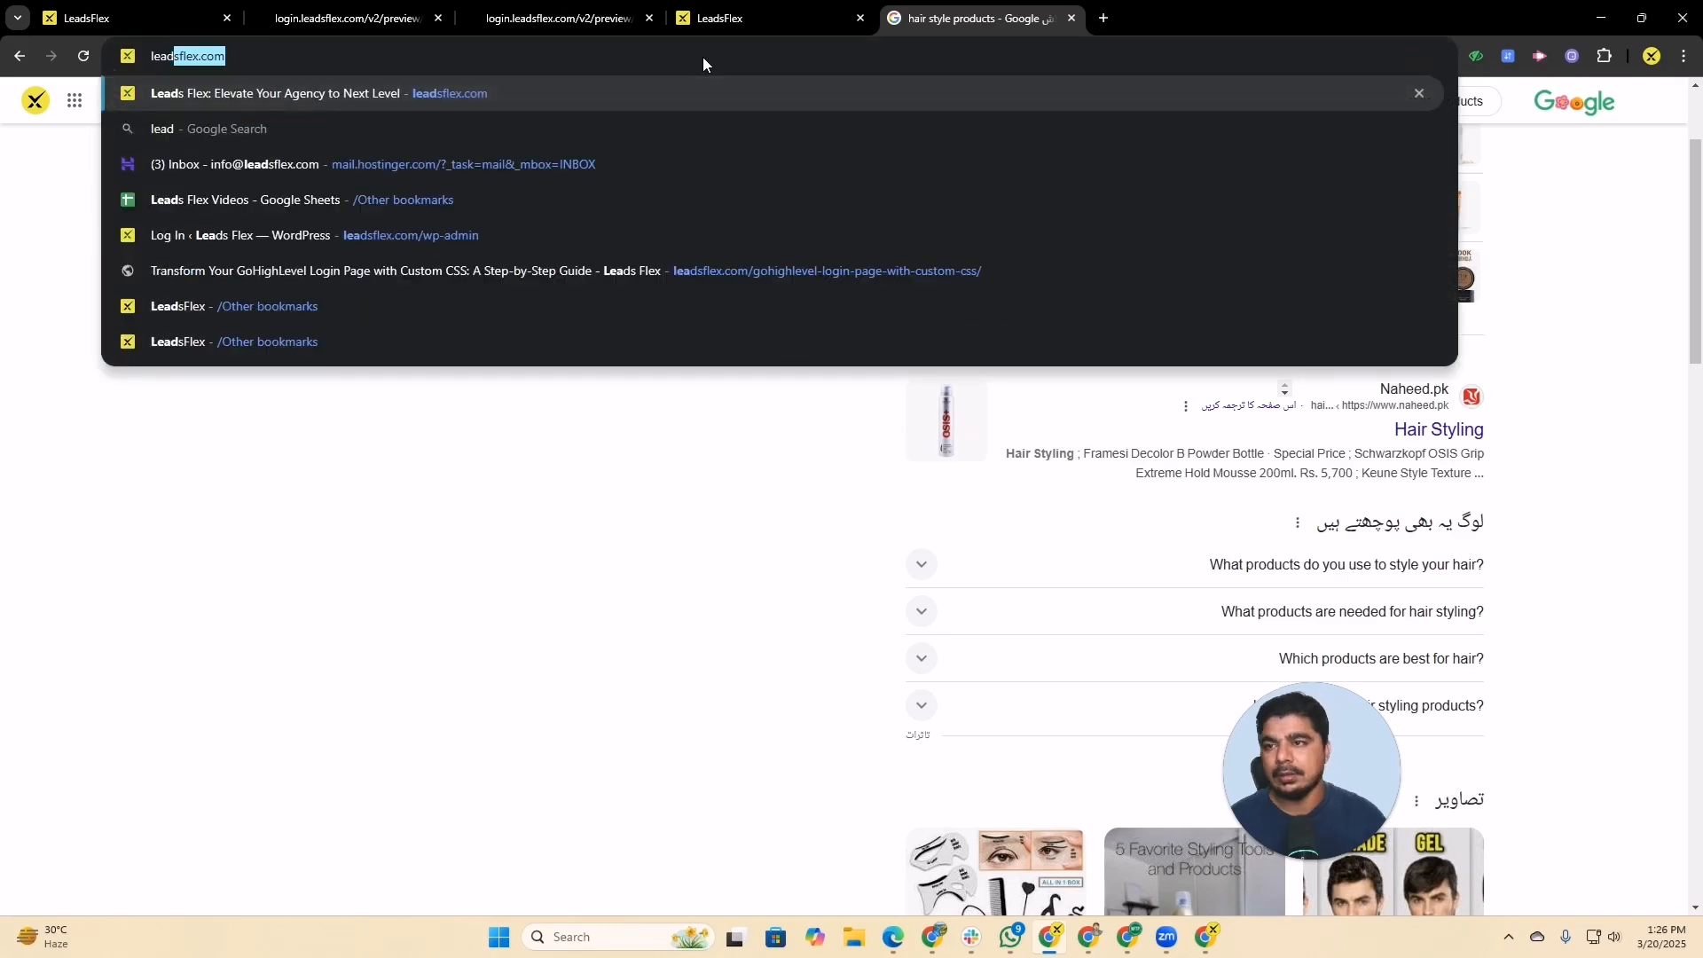
key(Return)
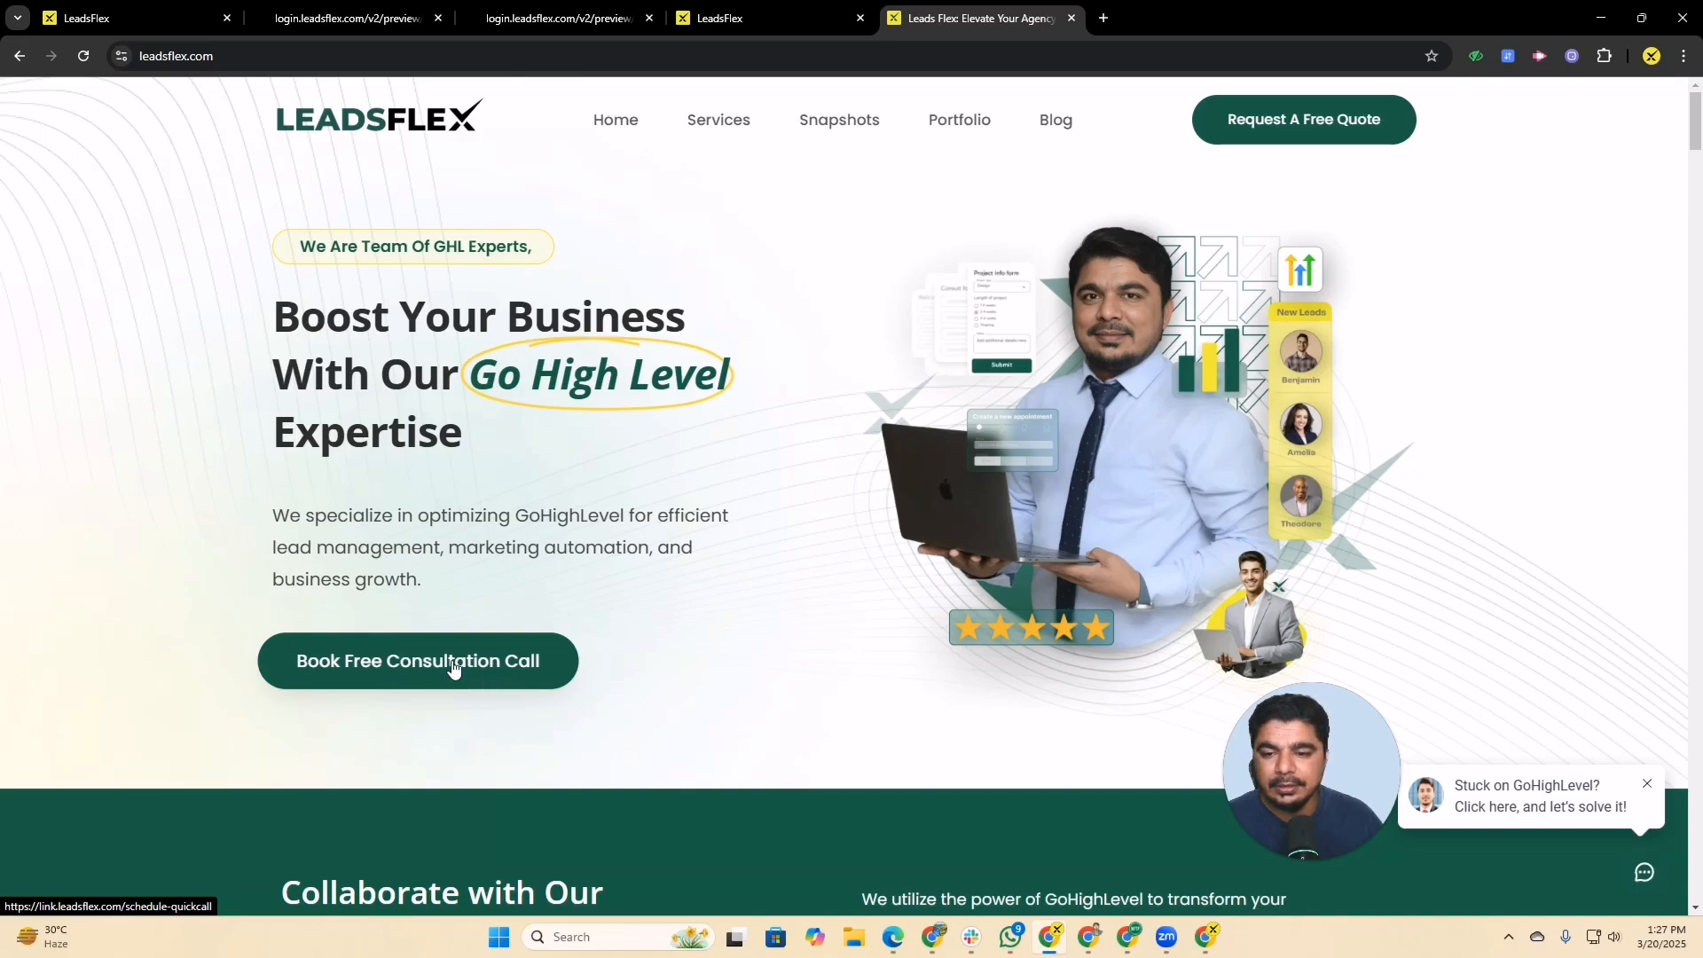
scroll(710, 595, down, 15)
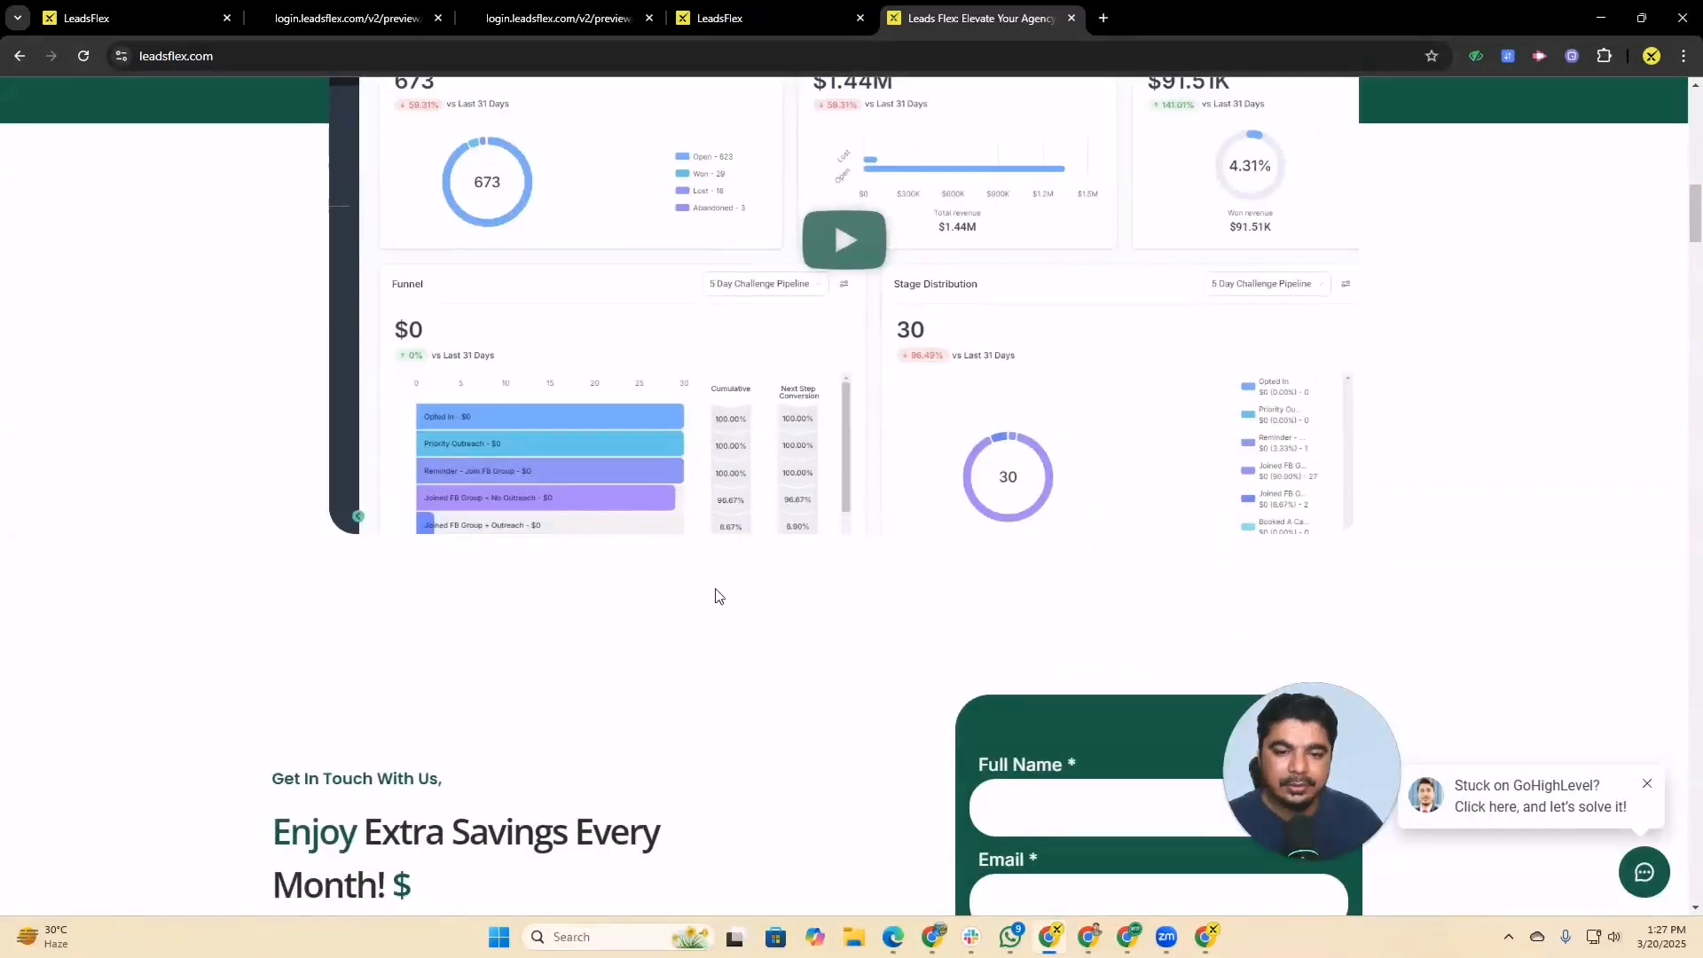
scroll(719, 596, down, 15)
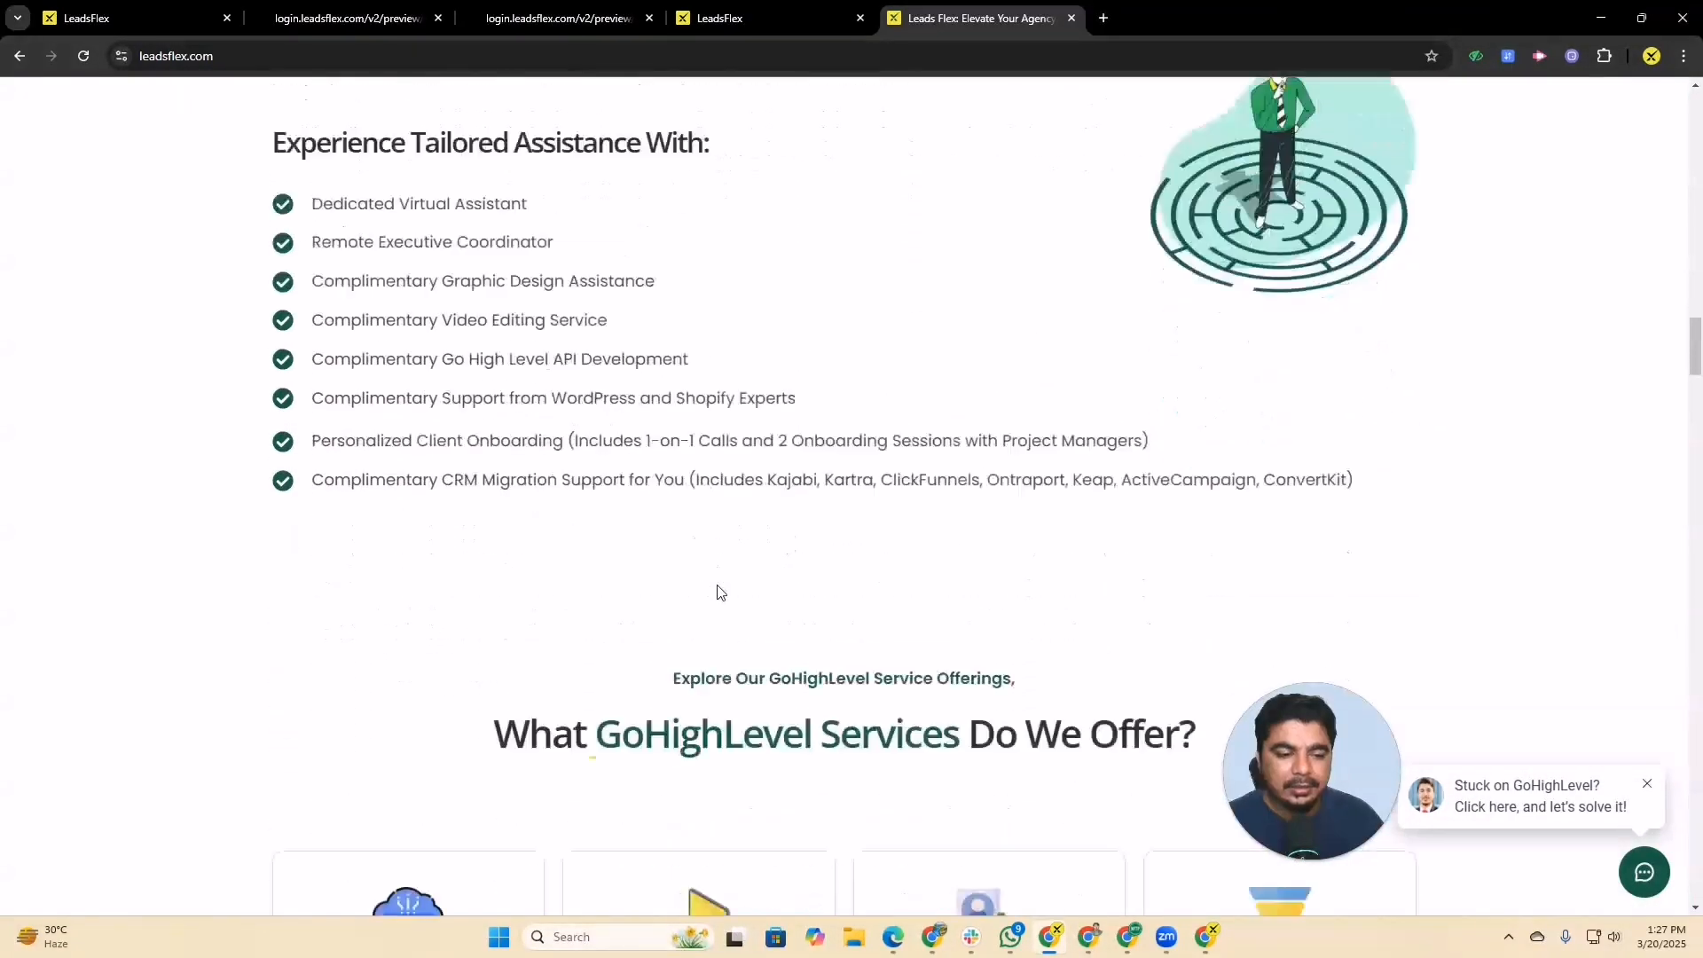
scroll(720, 592, down, 15)
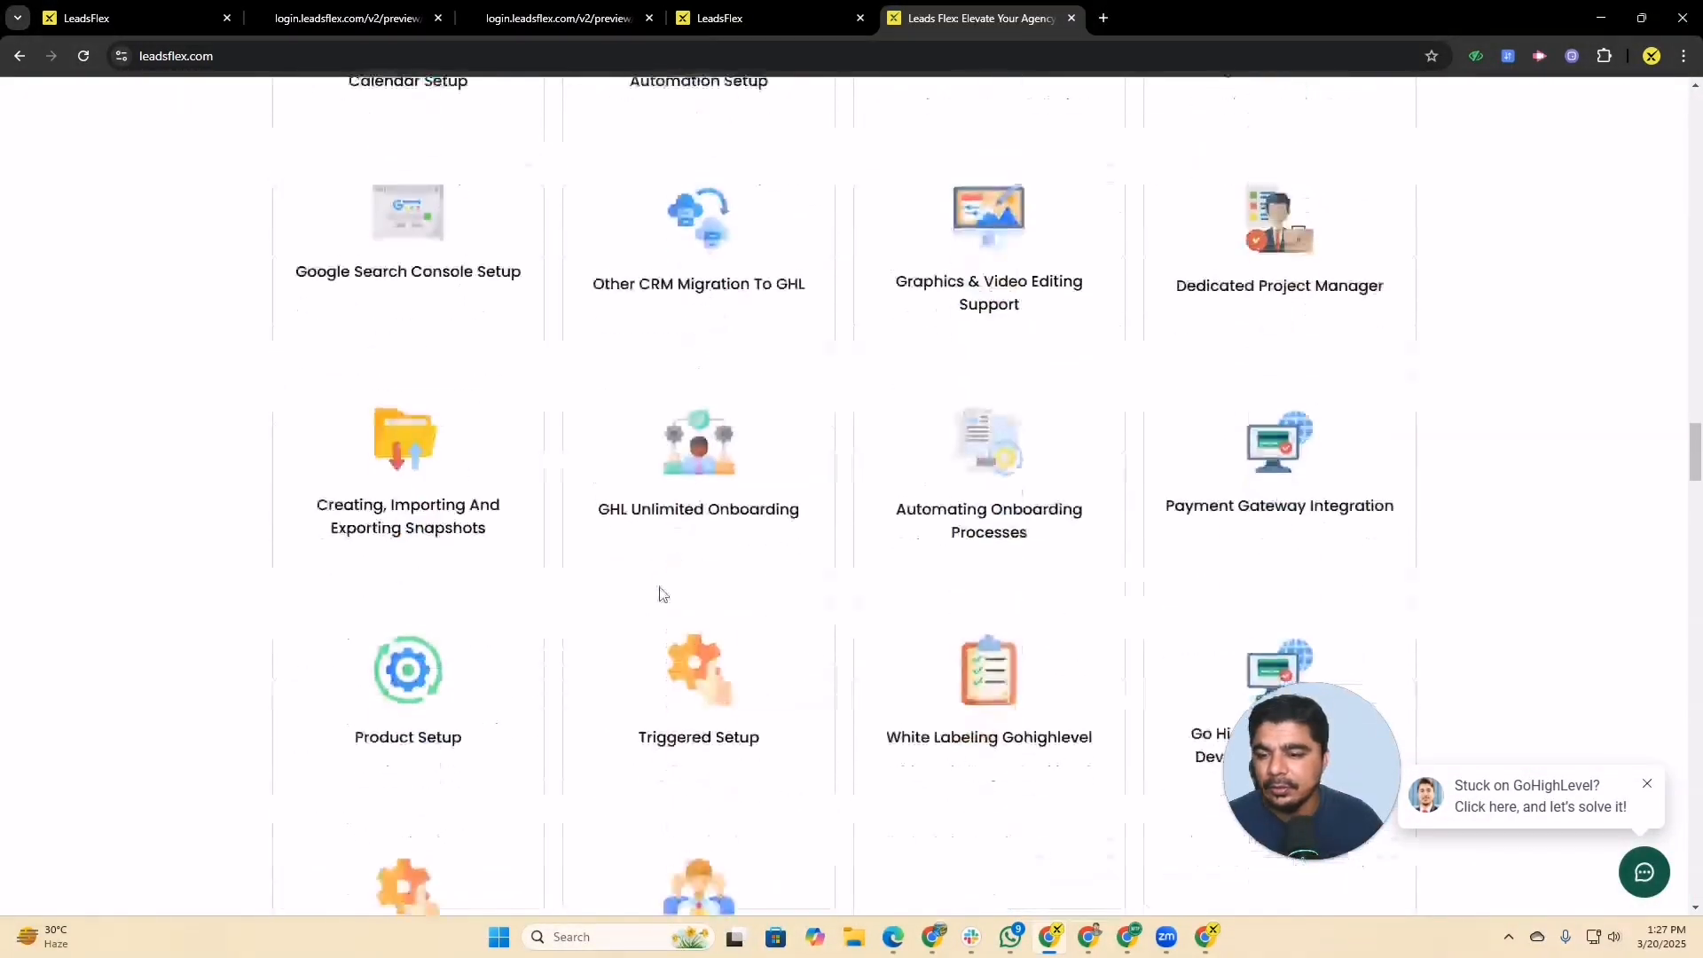